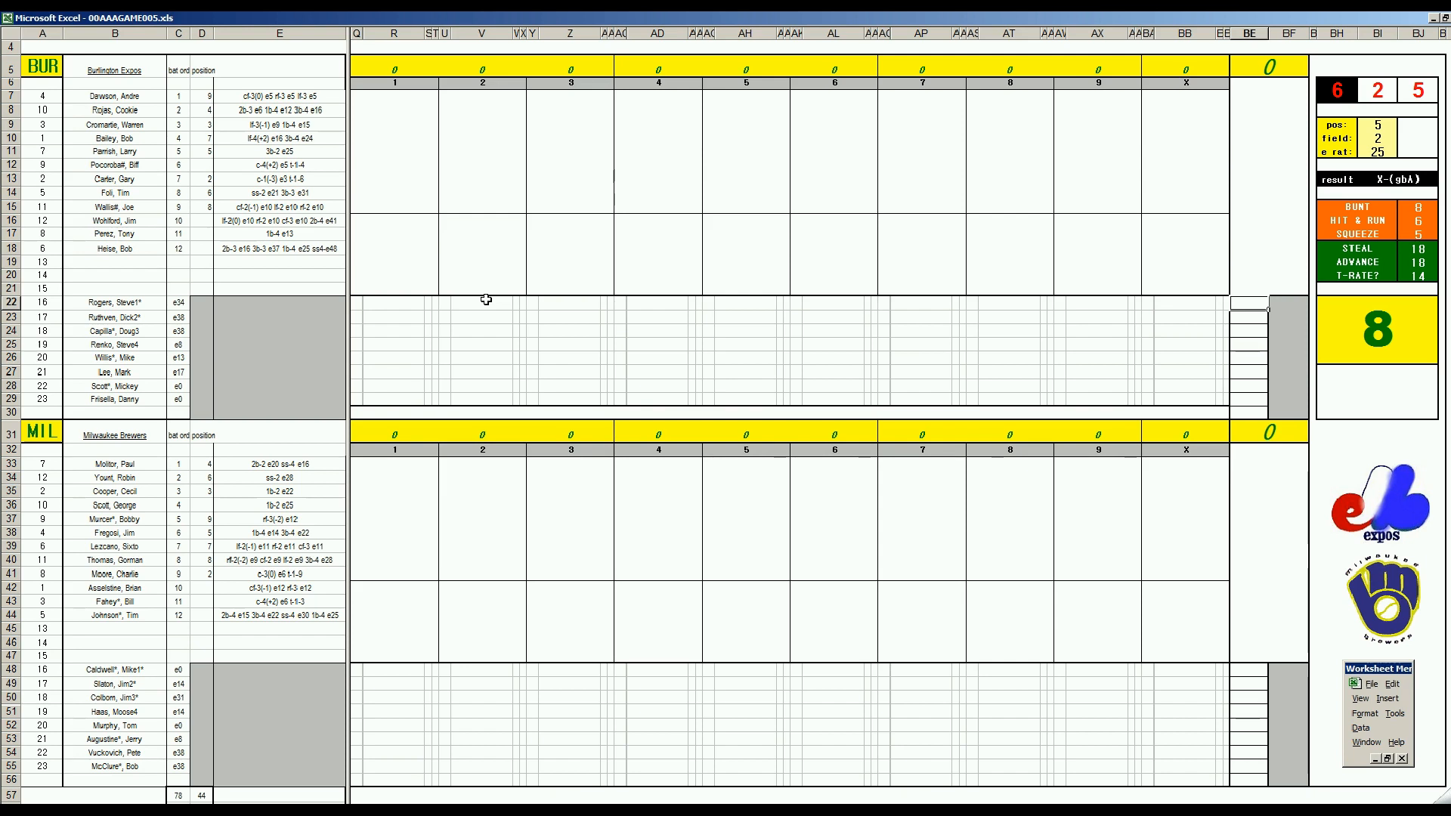
Enter 1 for the starting pitchers of both teams, in BE24 for Burlington and BE50 for Milwaukee.
{"action": "key", "text": "Down"}
{"action": "key", "text": "Down"}
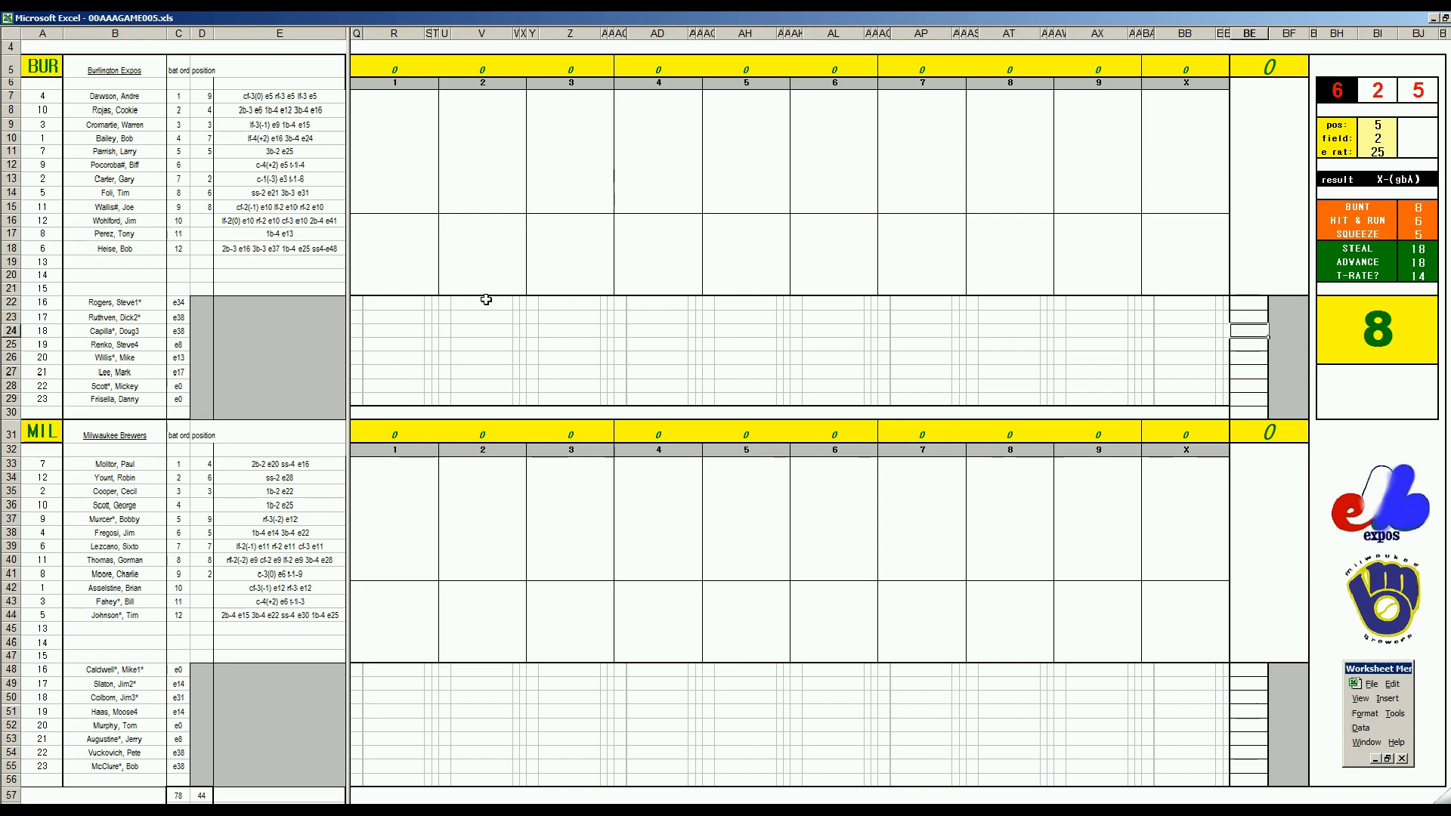
{"action": "type", "text": "6"}
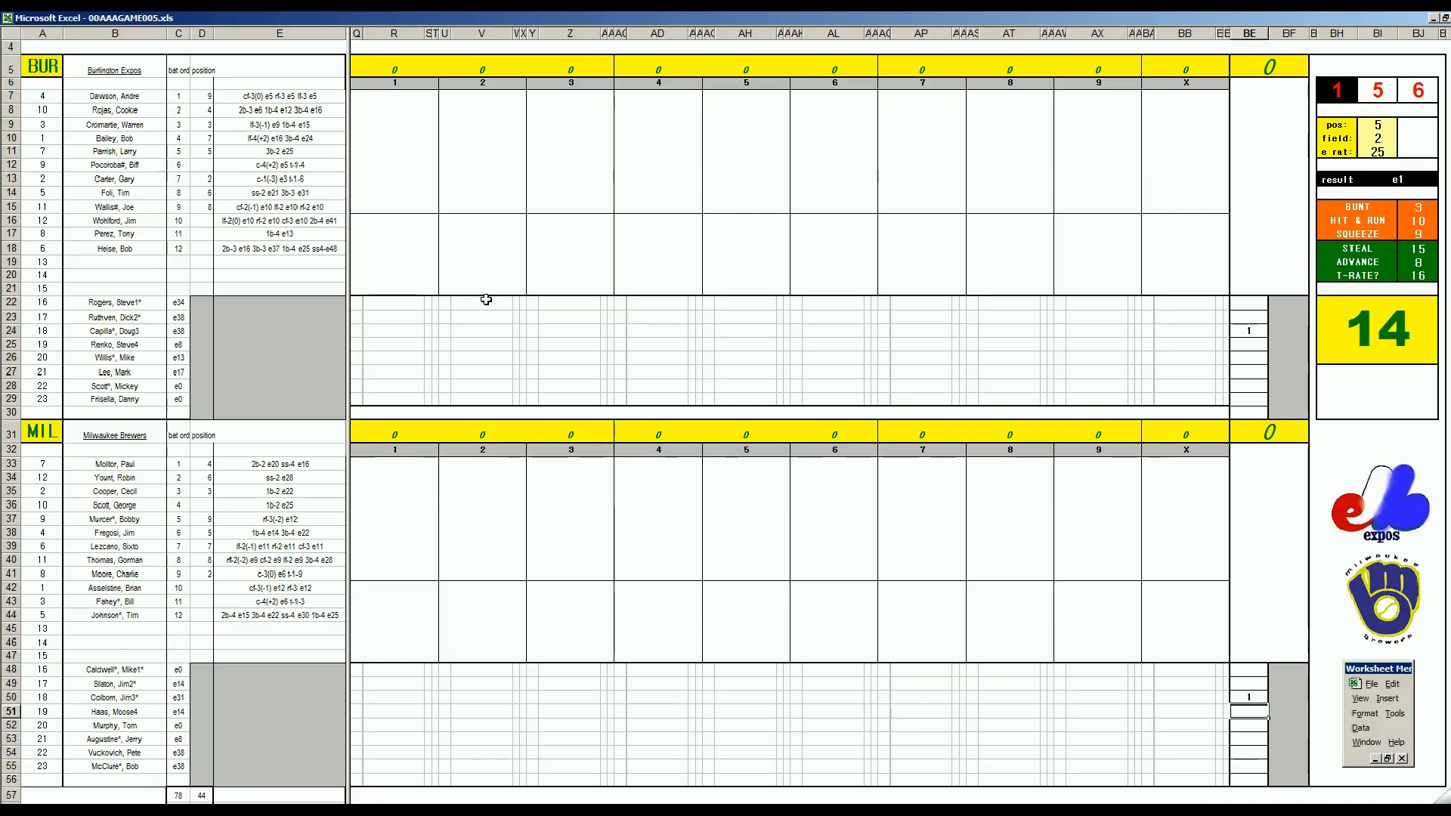
Record Burlington's first-inning results as #5, 1 and #363 in R7:R9.
{"action": "left_click", "coordinate": [393, 97]}
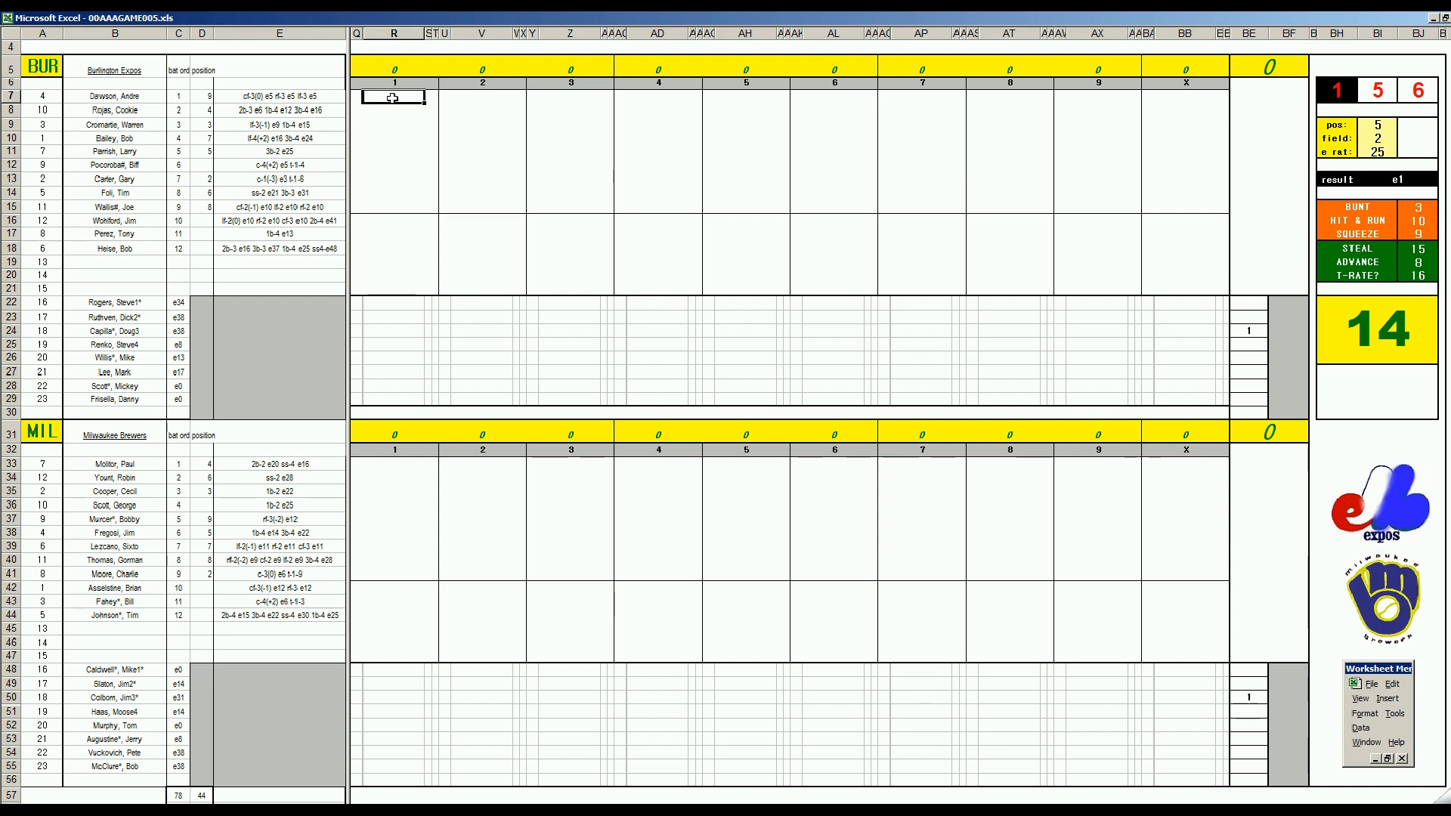
{"action": "key", "text": "Return"}
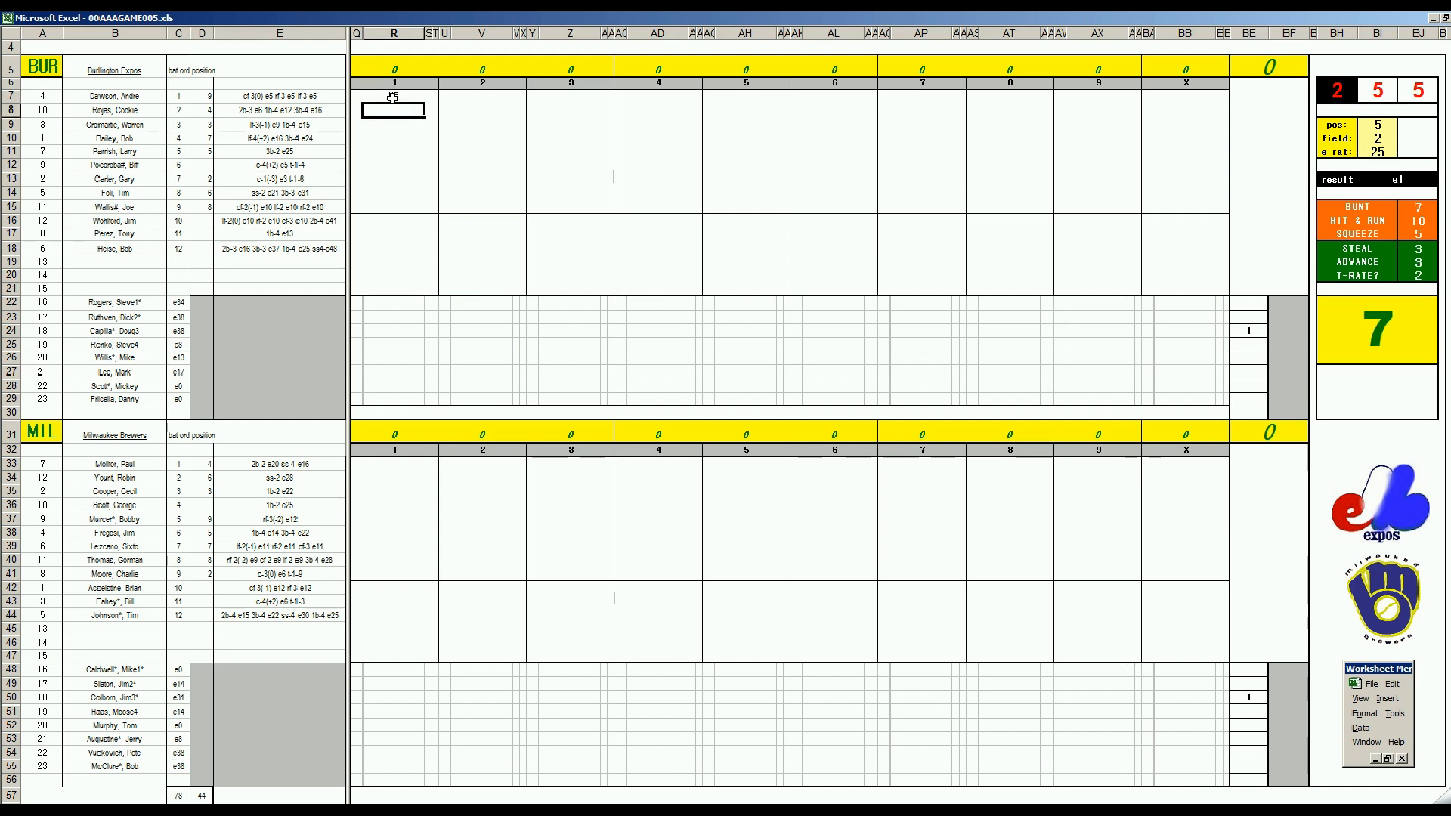
{"action": "type", "text": "1"}
{"action": "key", "text": "Return"}
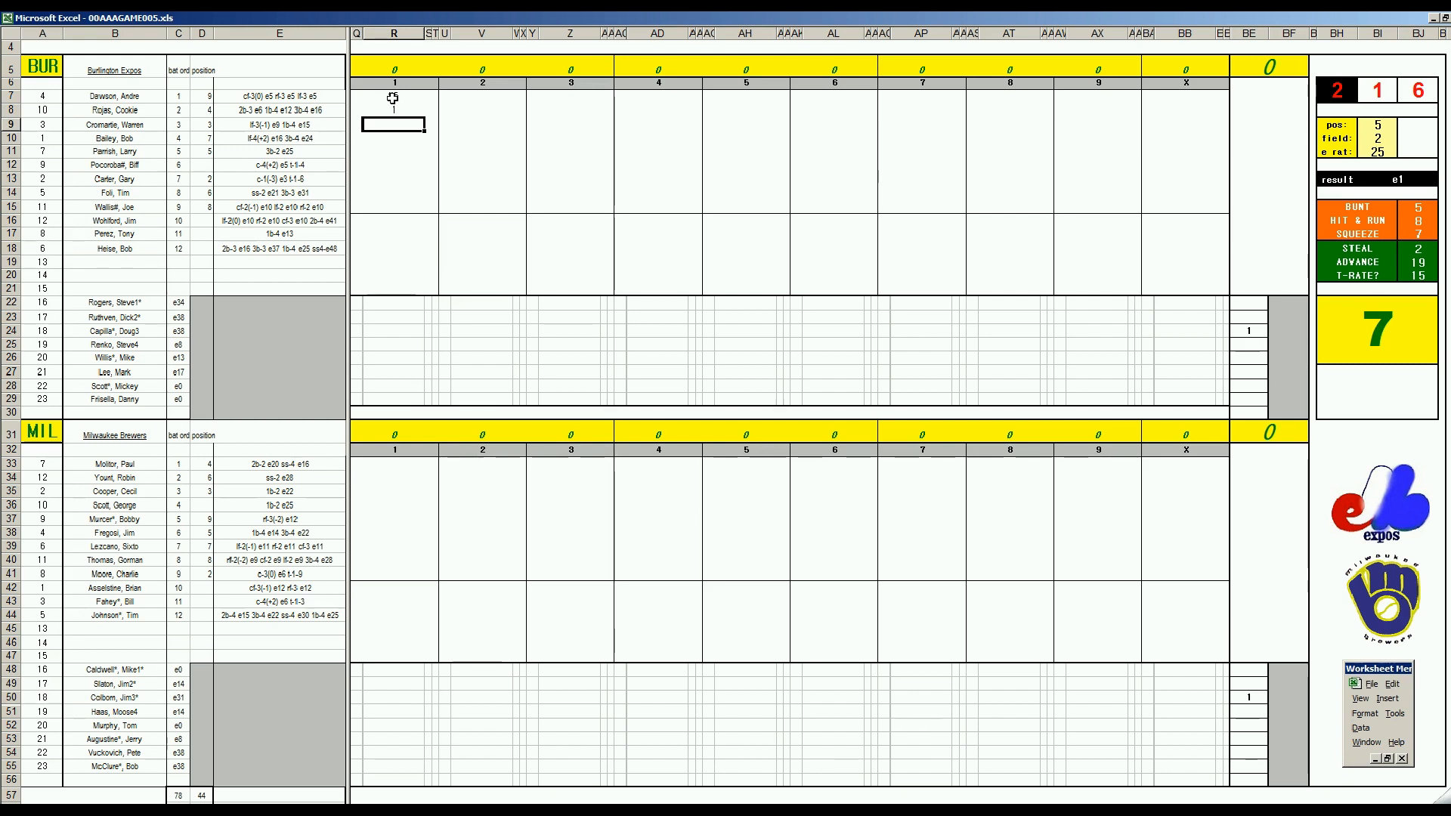
{"action": "type", "text": "#363"}
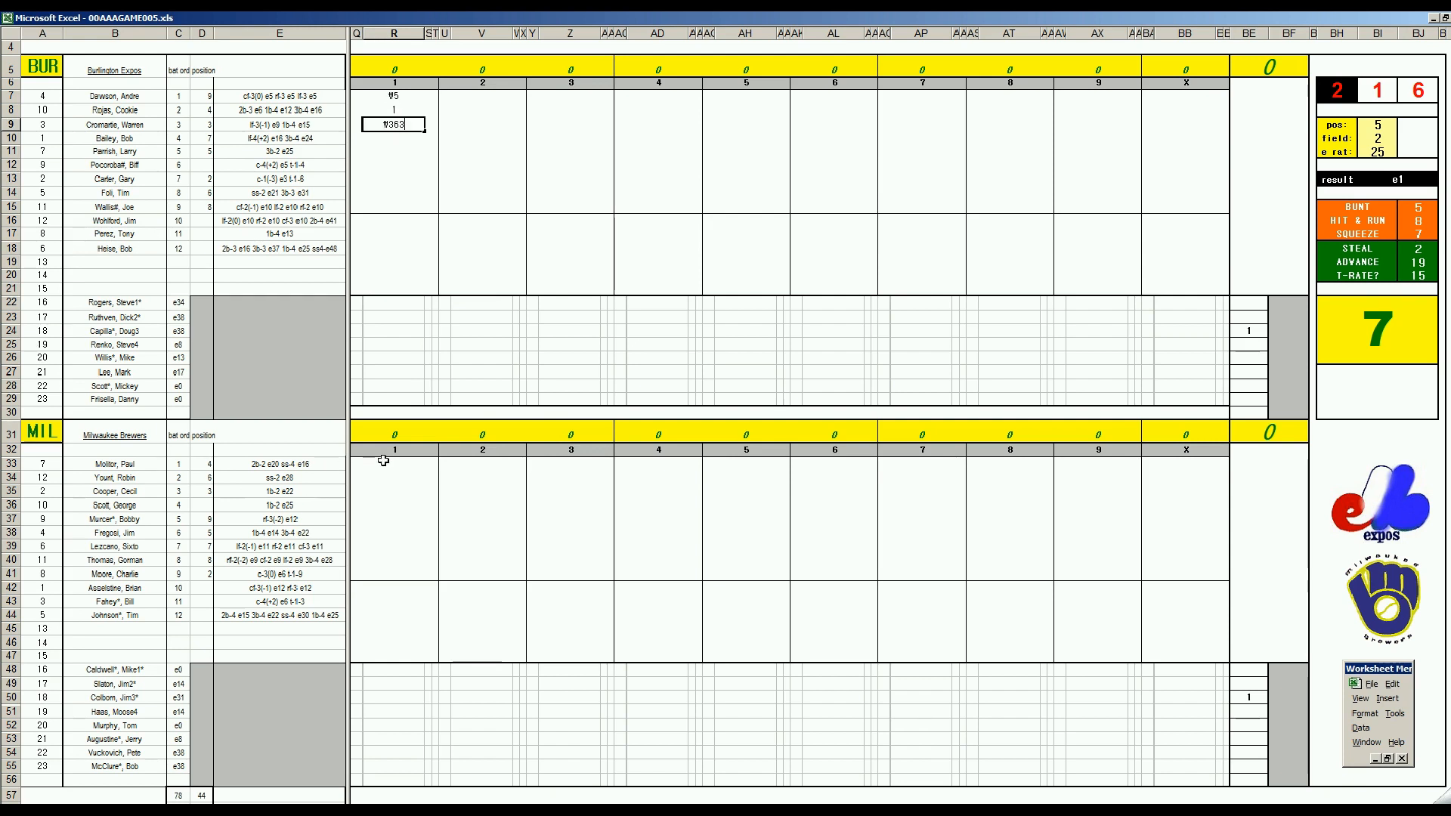
Record Milwaukee's first-inning results as 1, #8, #8, 1 and k in R33:R37.
{"action": "left_click", "coordinate": [384, 461]}
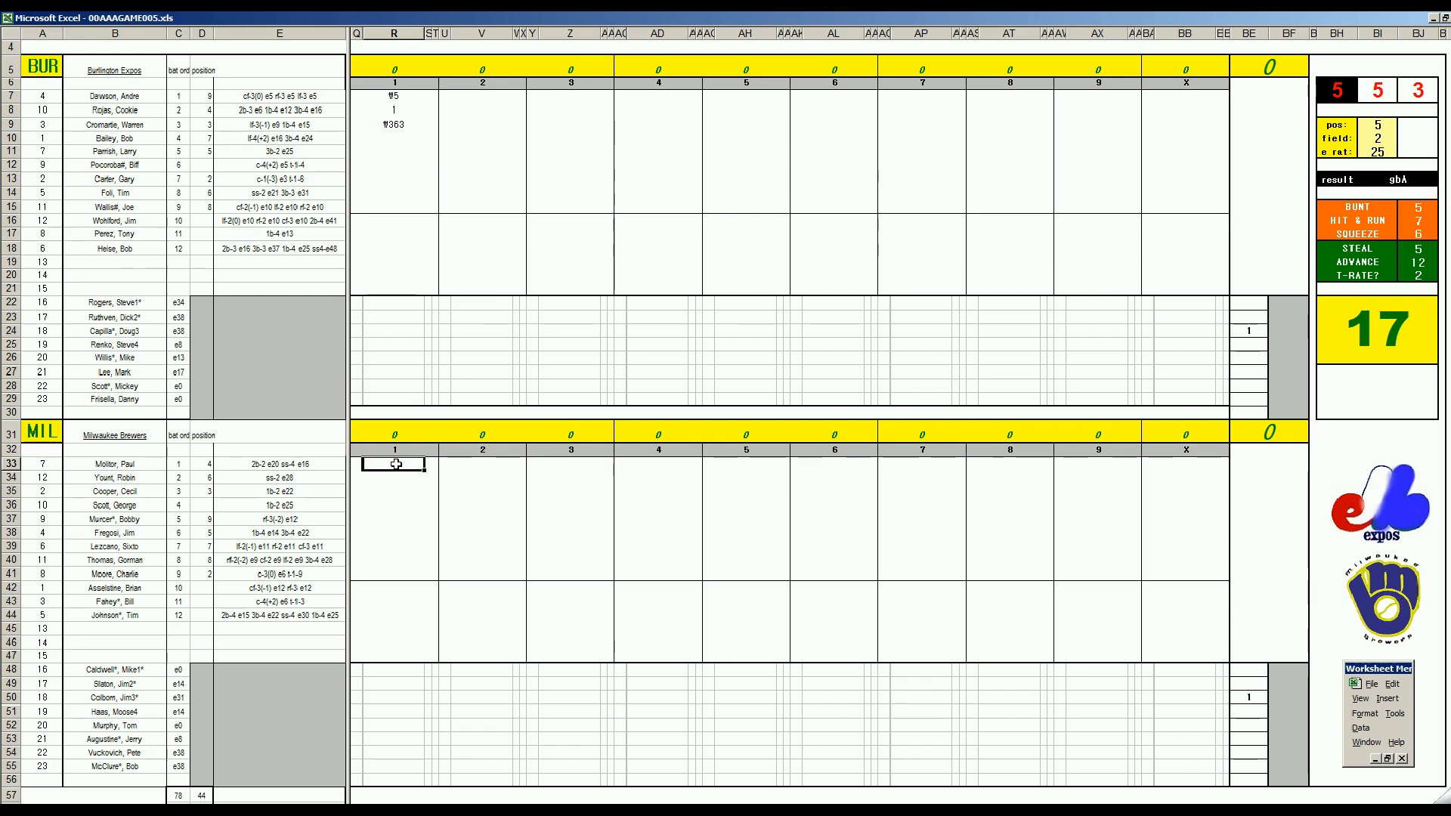
{"action": "type", "text": "1"}
{"action": "key", "text": "Return"}
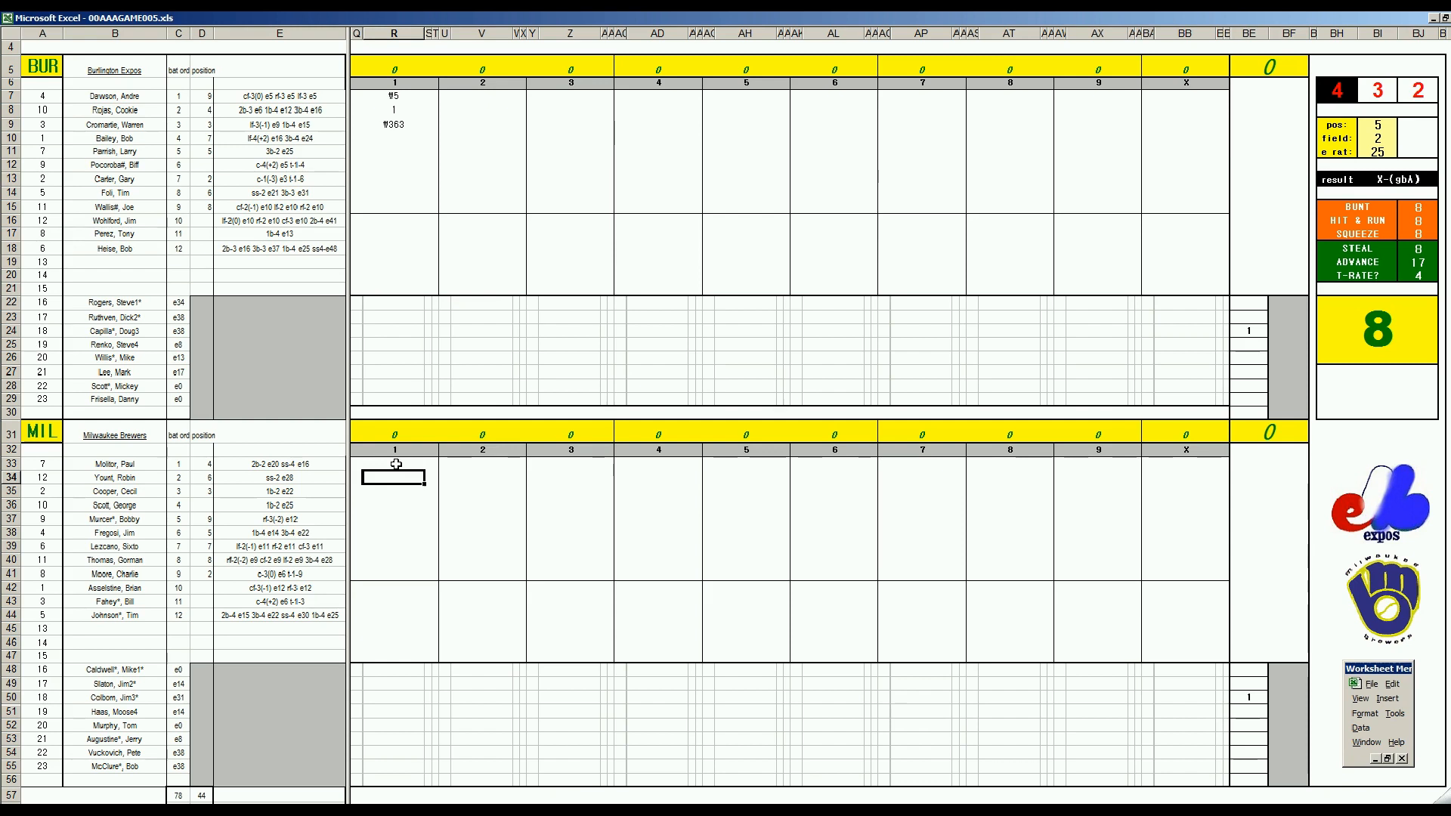
{"action": "type", "text": "#8"}
{"action": "key", "text": "Return"}
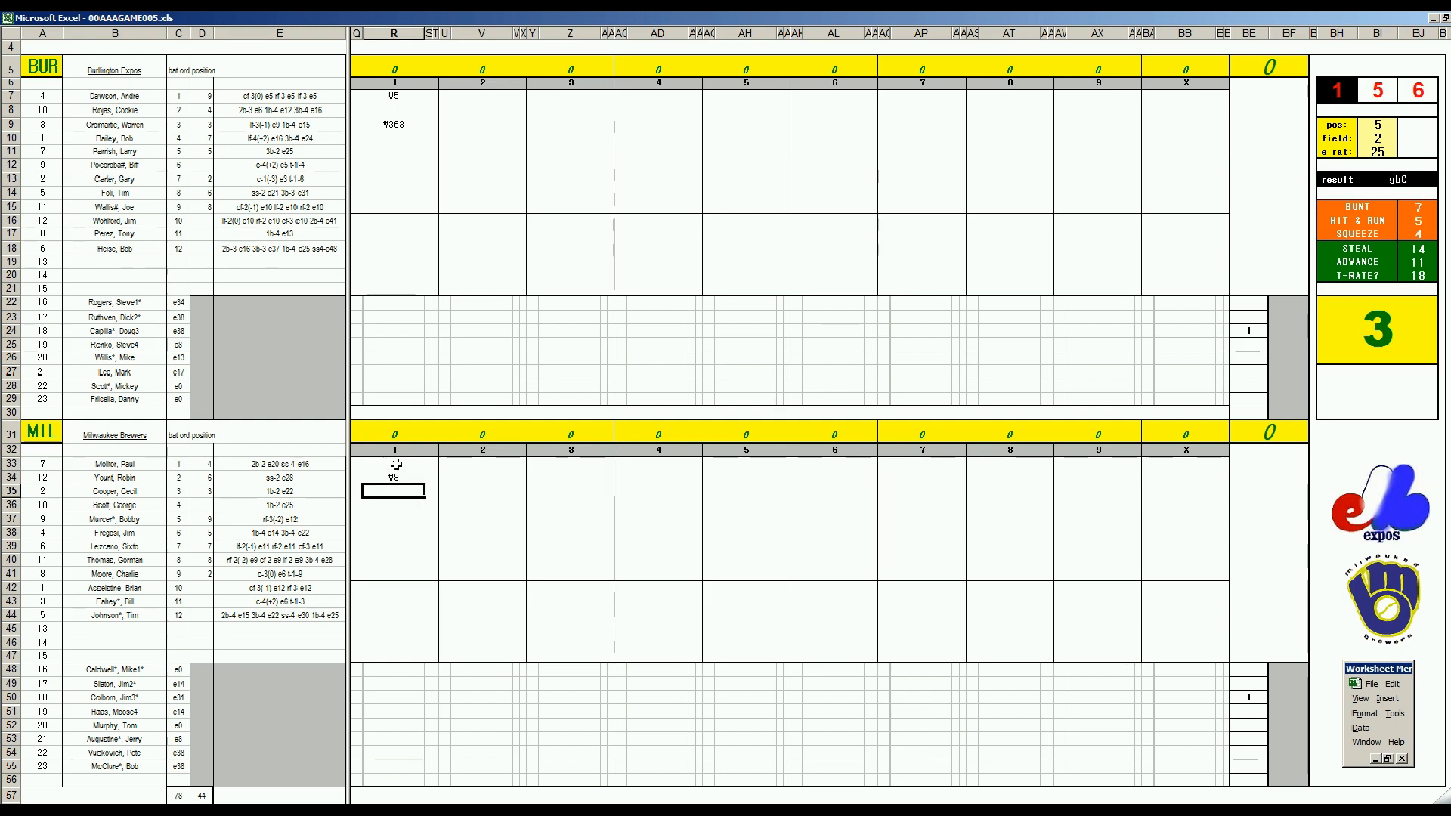
{"action": "type", "text": "#8"}
{"action": "key", "text": "Return"}
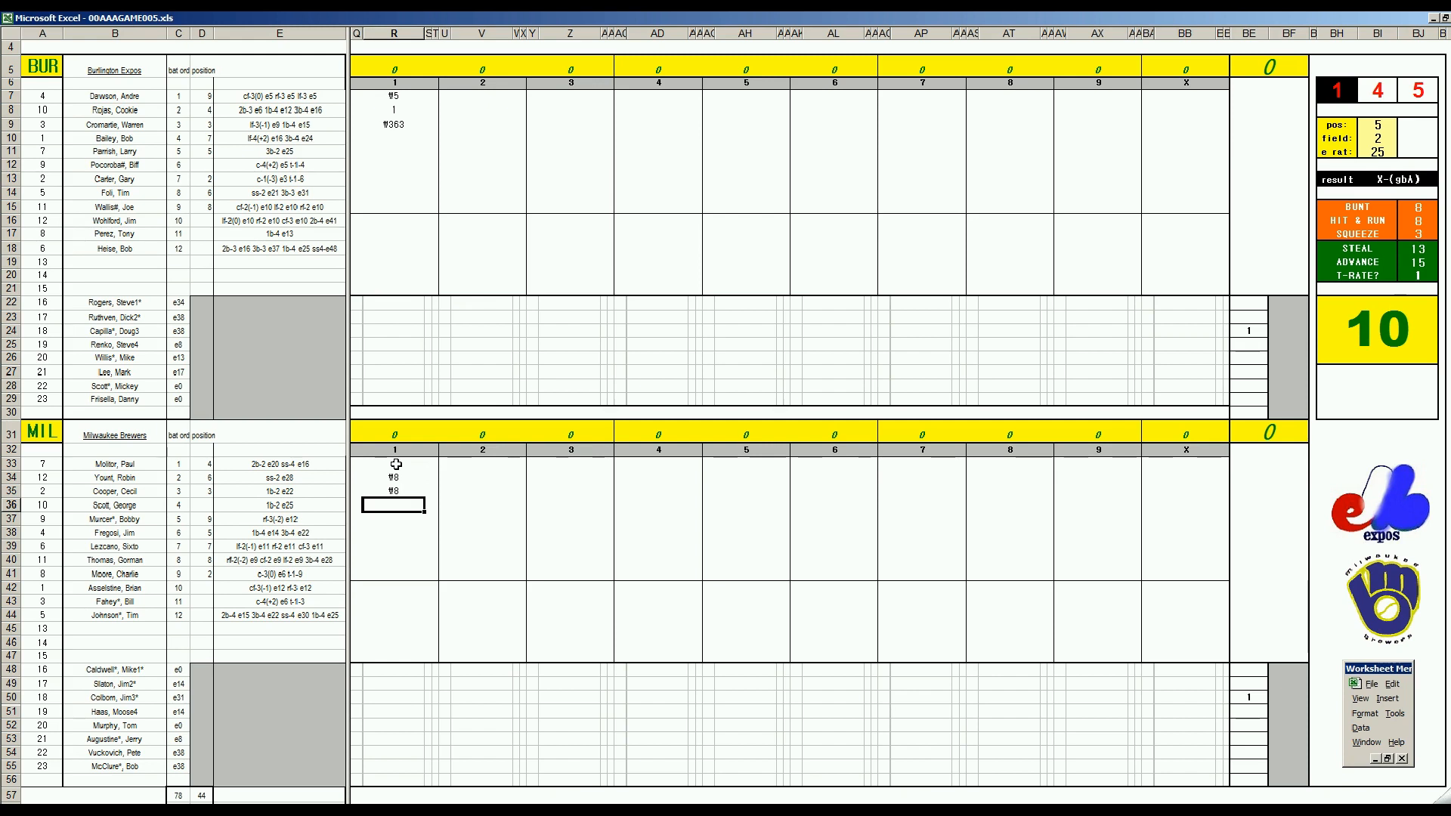
{"action": "type", "text": "1"}
{"action": "key", "text": "Return"}
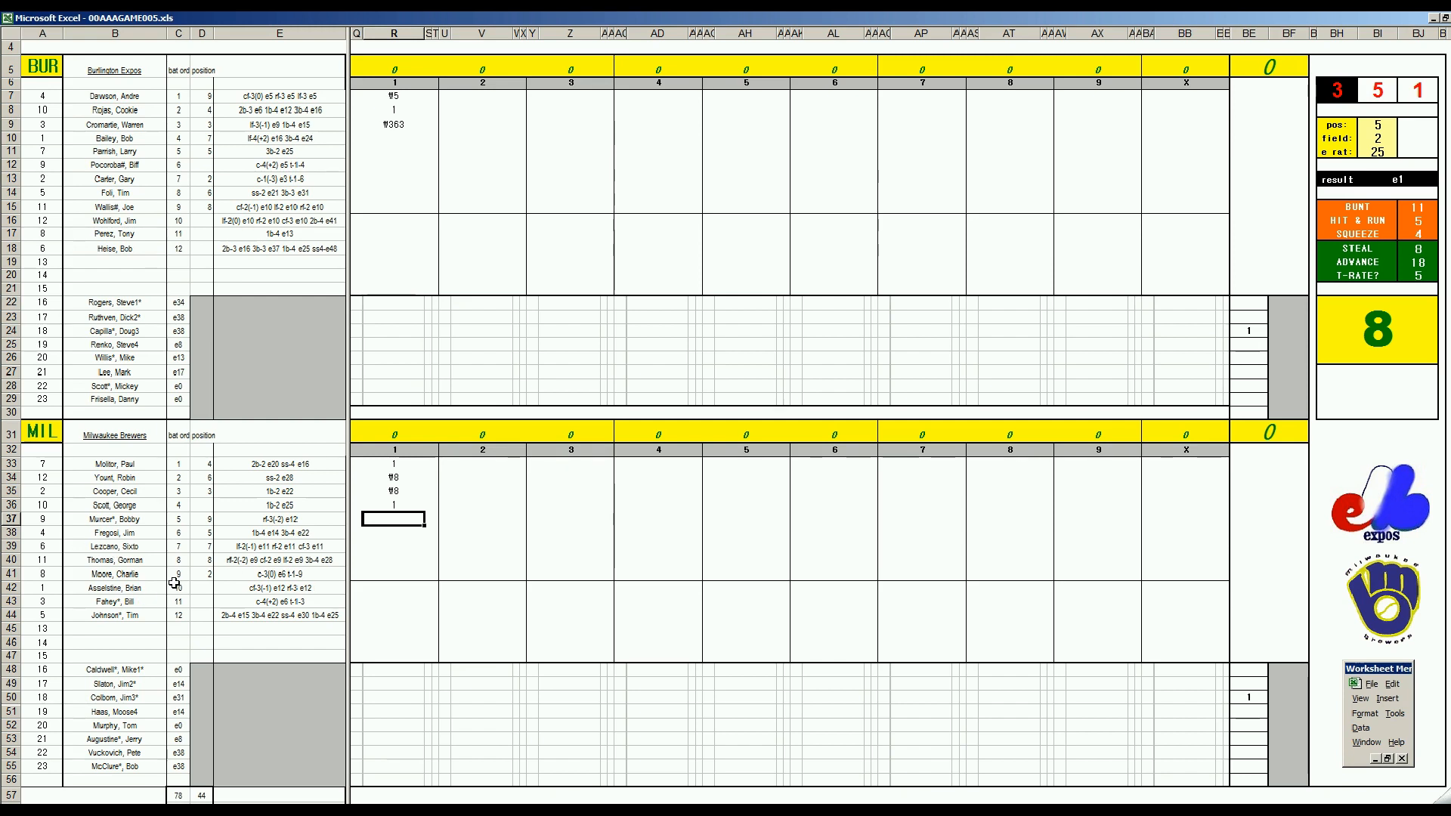
{"action": "left_click", "coordinate": [176, 533]}
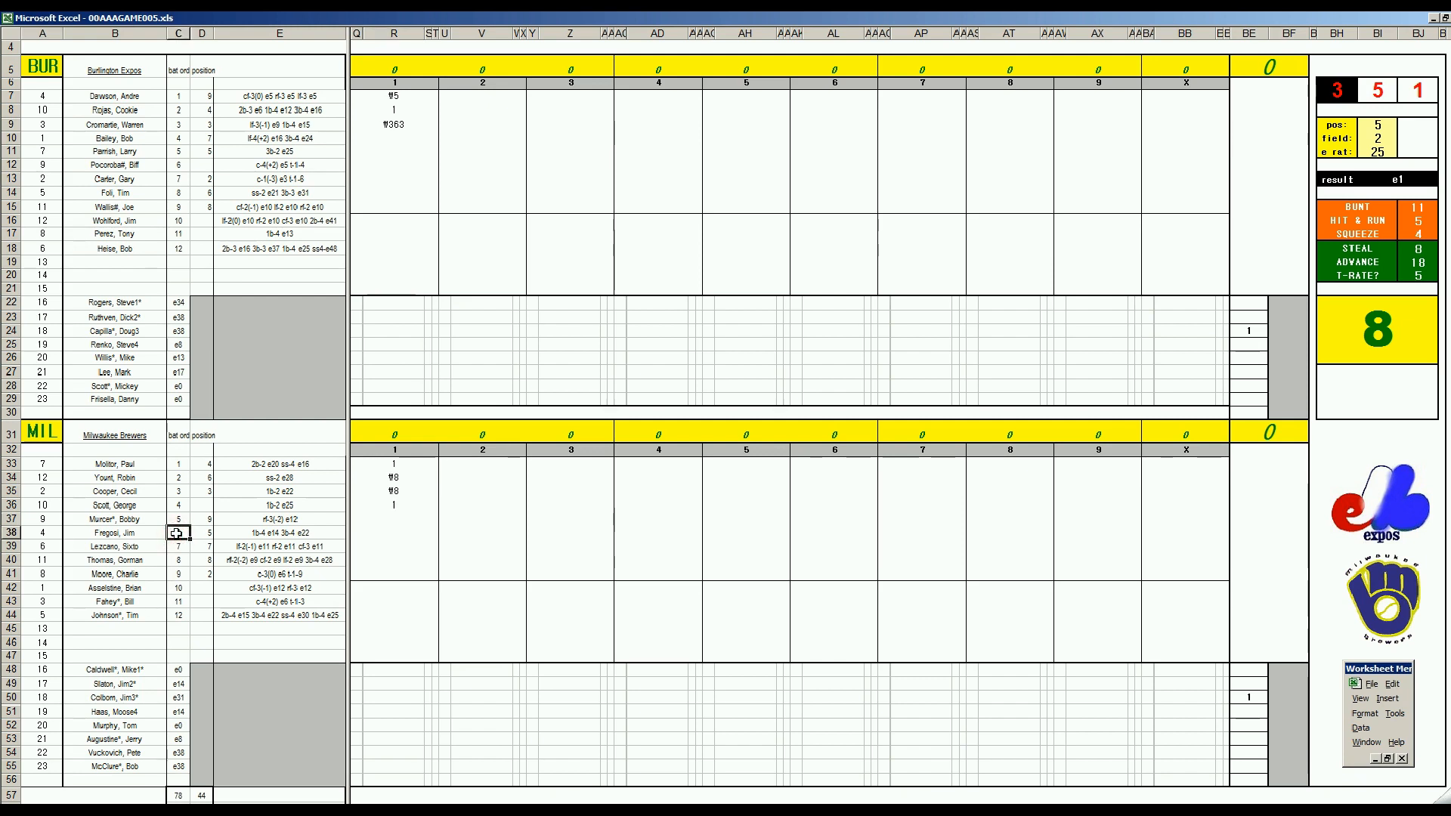
{"action": "left_click", "coordinate": [391, 517]}
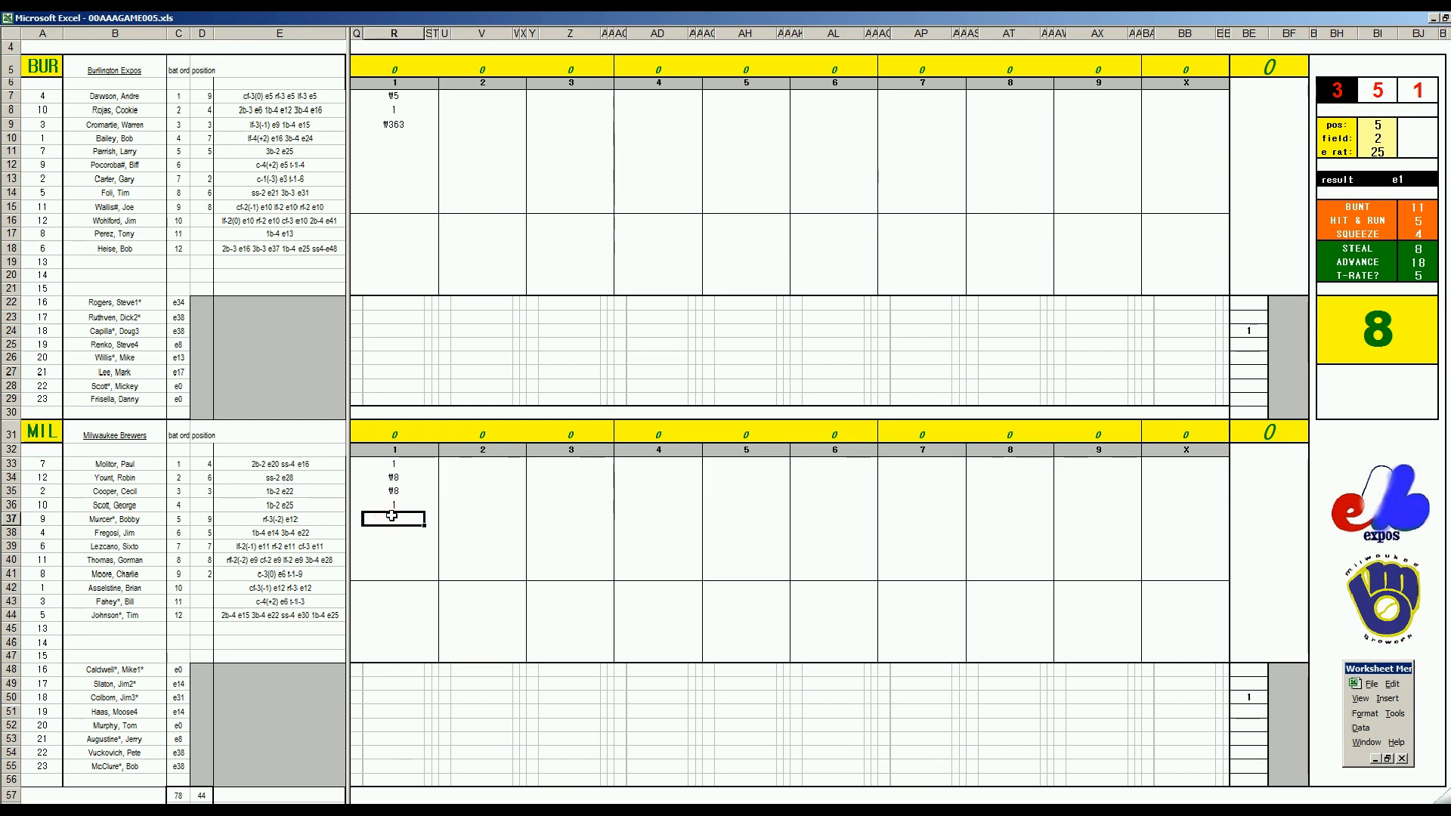
{"action": "type", "text": "1"}
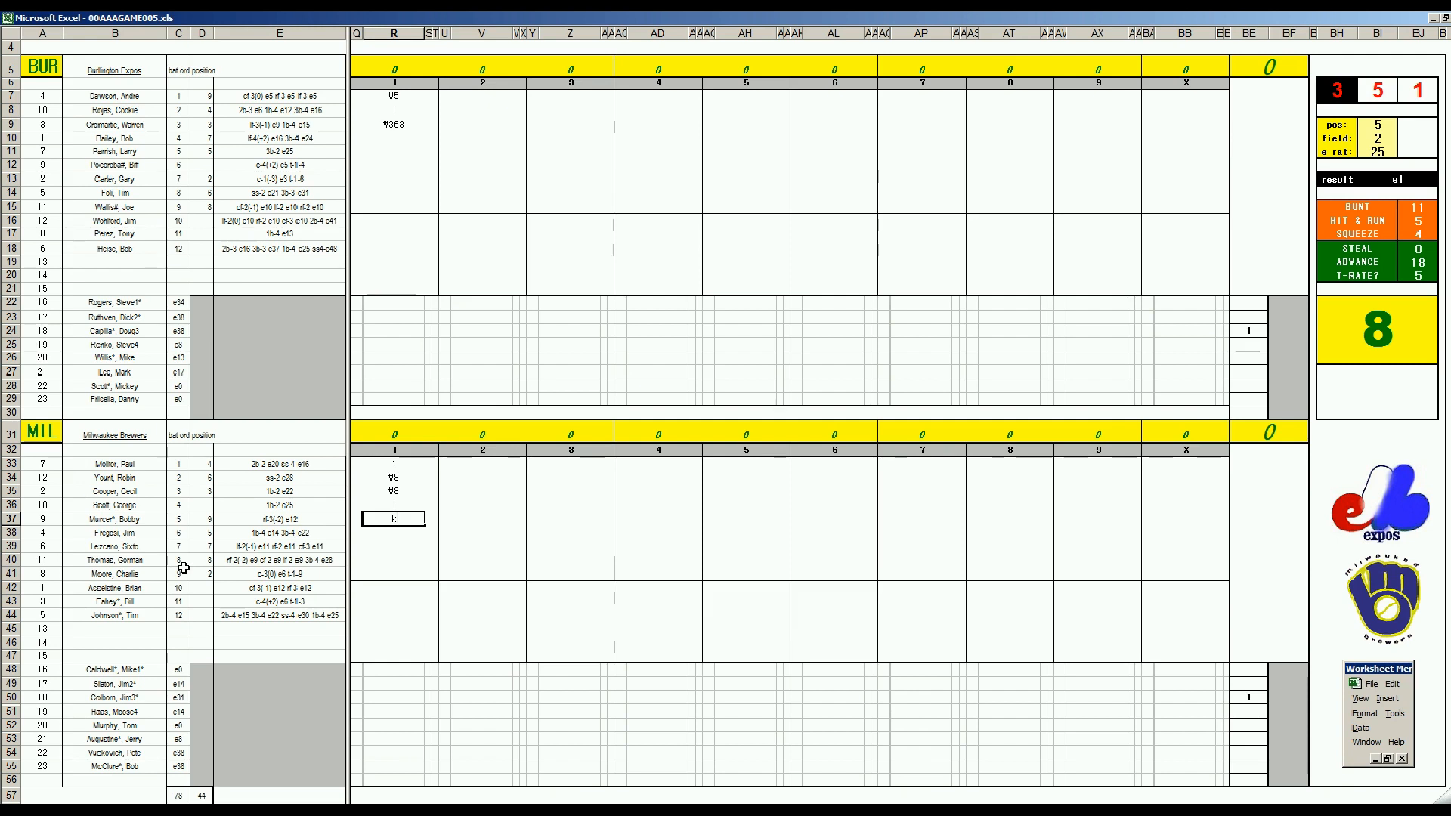
Enter #5 in V10 and 4 in V11 for Burlington's second inning, marking 1 in the narrow cells on both sides of the 4.
{"action": "left_click", "coordinate": [465, 143]}
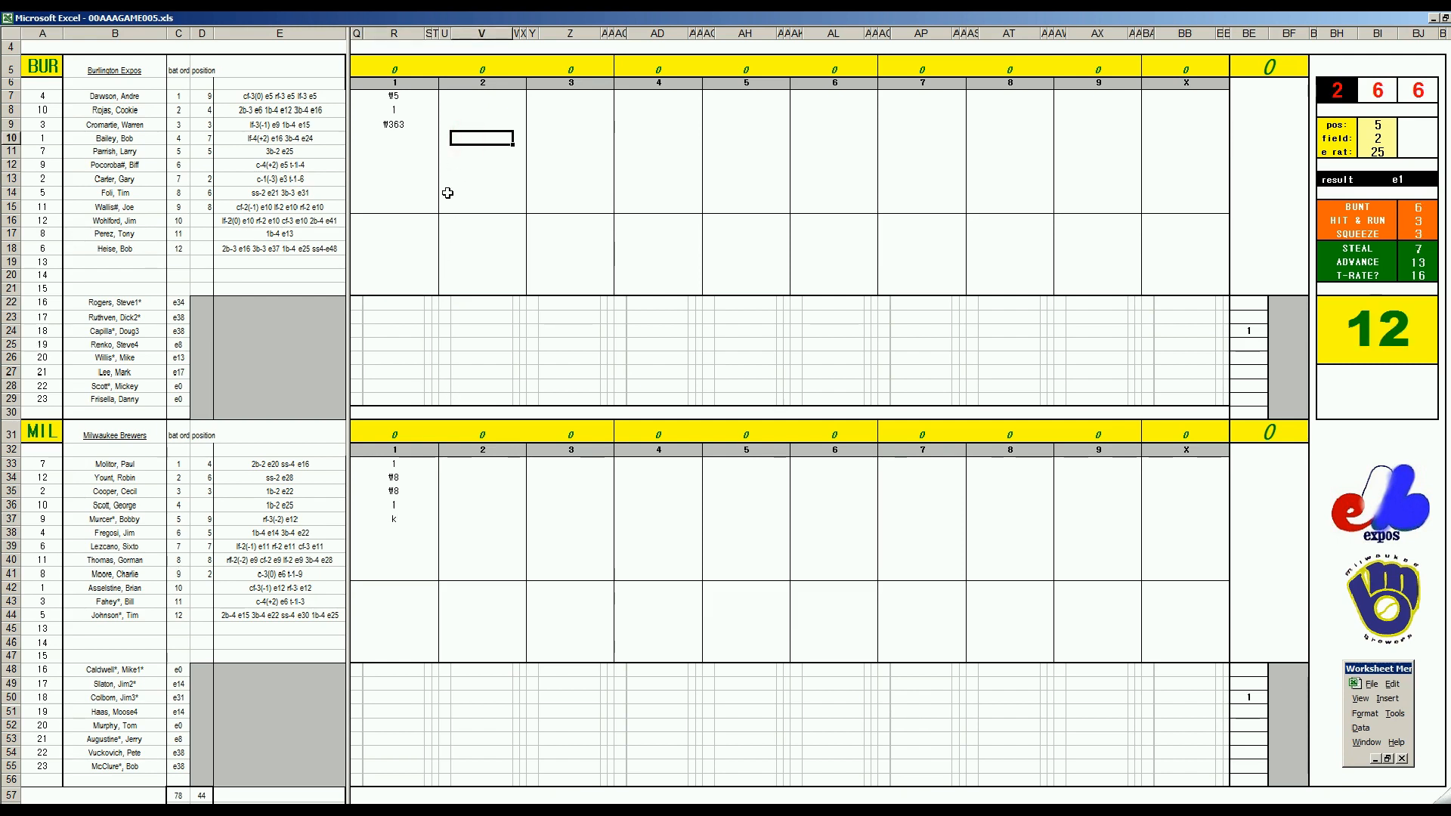
{"action": "type", "text": "#5"}
{"action": "key", "text": "Return"}
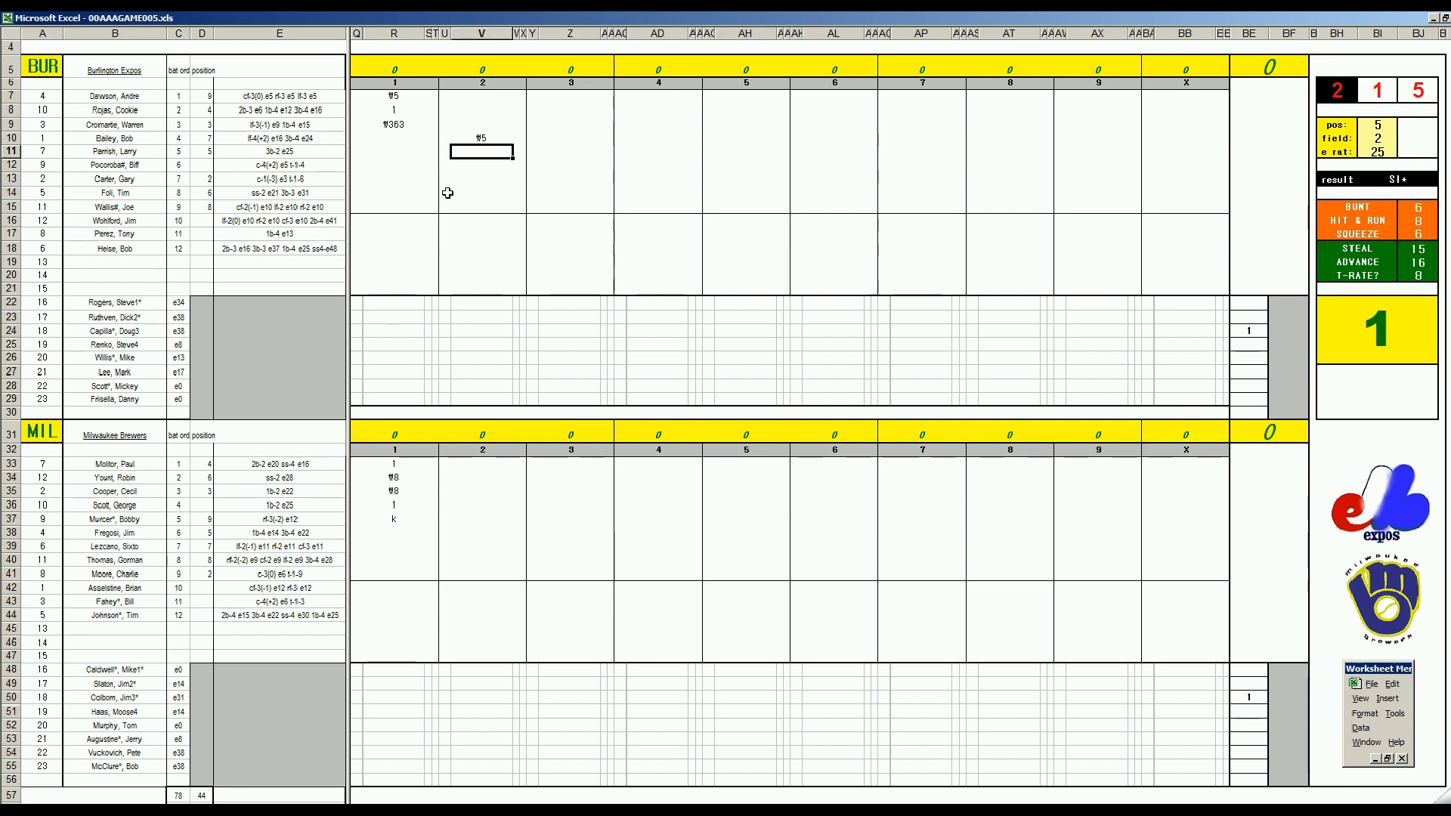
{"action": "type", "text": "4"}
{"action": "key", "text": "Tab"}
{"action": "key", "text": "Left"}
{"action": "key", "text": "Left"}
{"action": "type", "text": "1"}
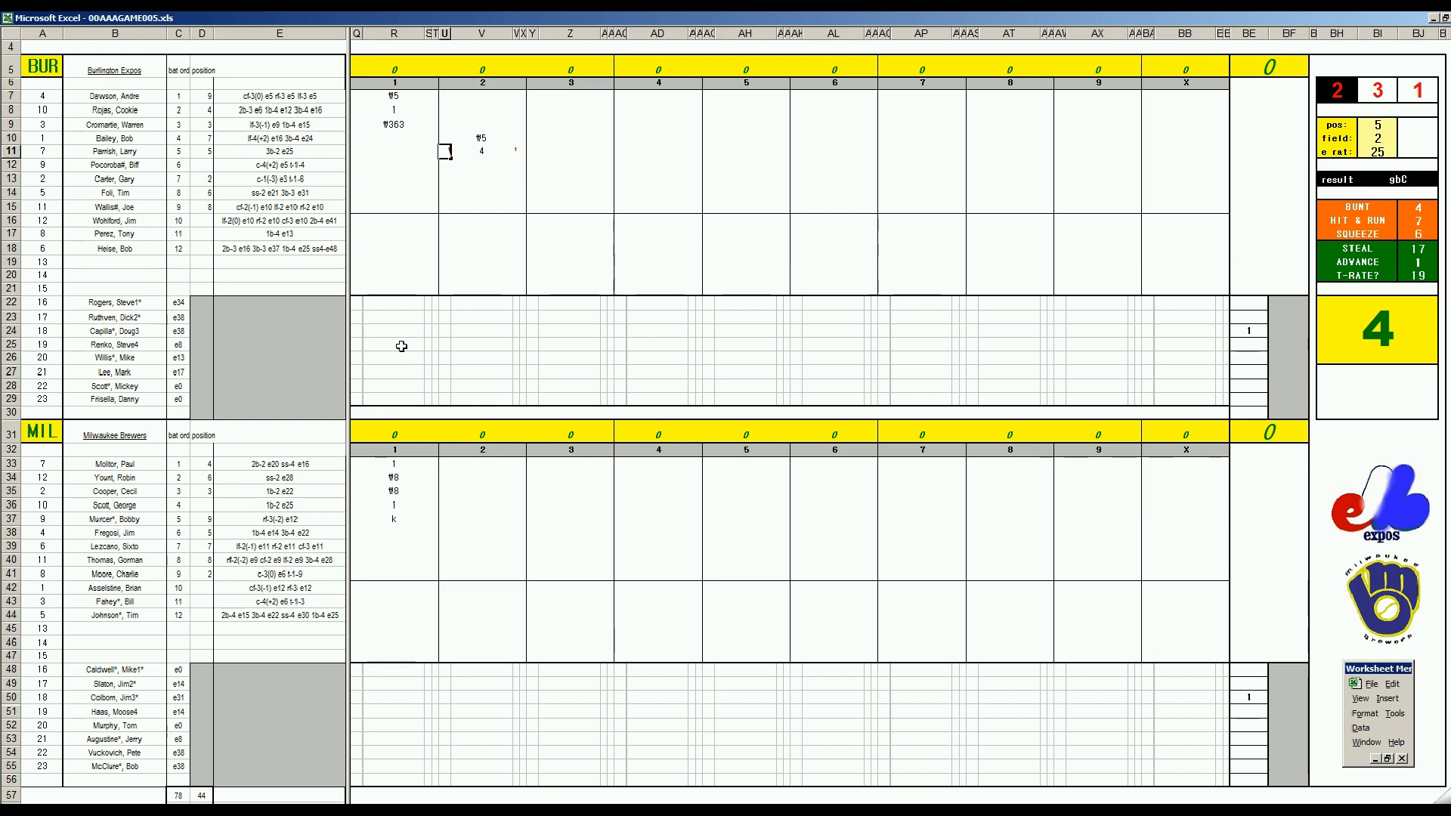
Enter 8, 1 and 1 in V12:V14, marking the run beside the 8 and the run batted in beside the last 1.
{"action": "key", "text": "Down"}
{"action": "key", "text": "Right"}
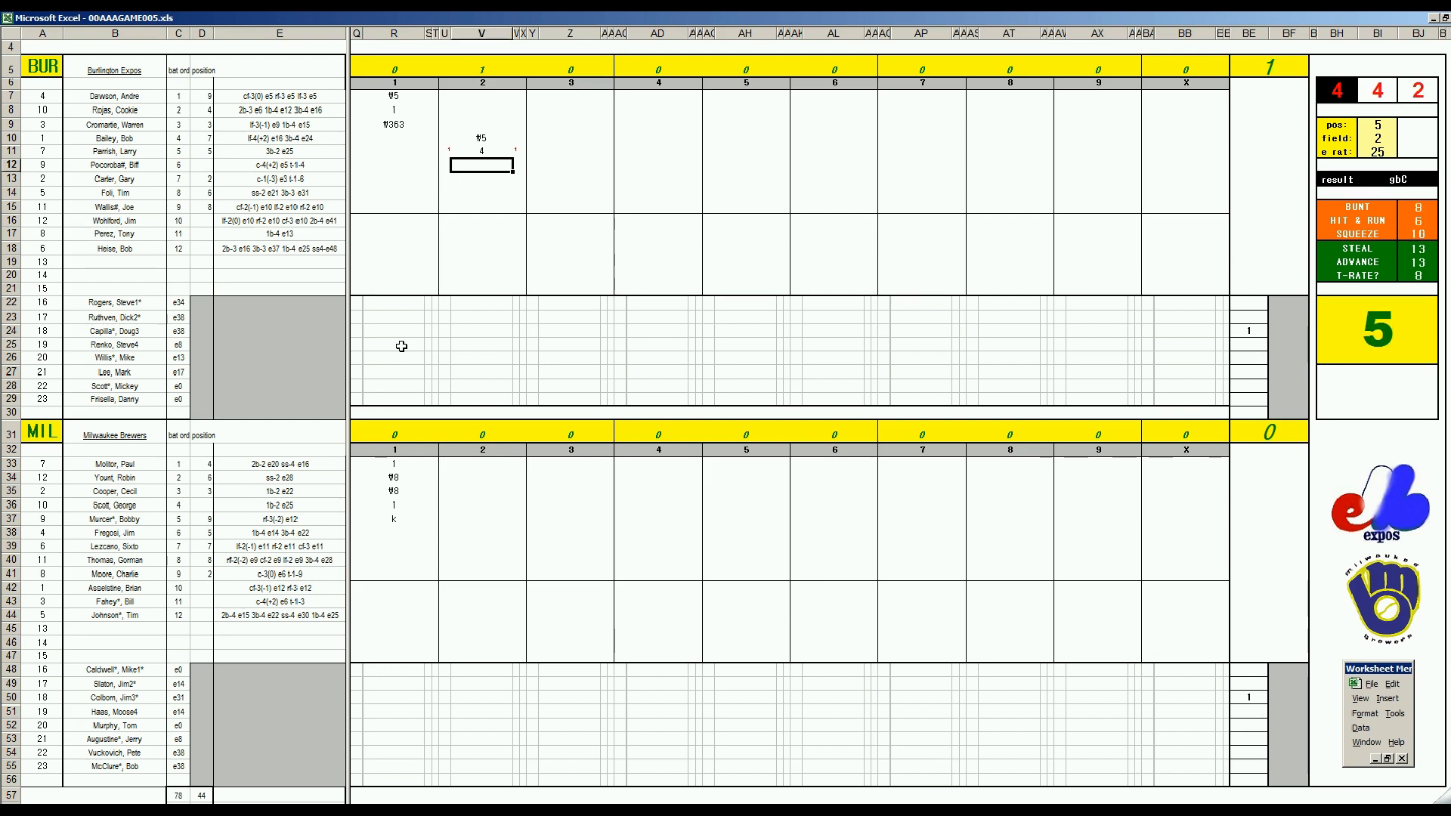
{"action": "type", "text": "8"}
{"action": "key", "text": "Down"}
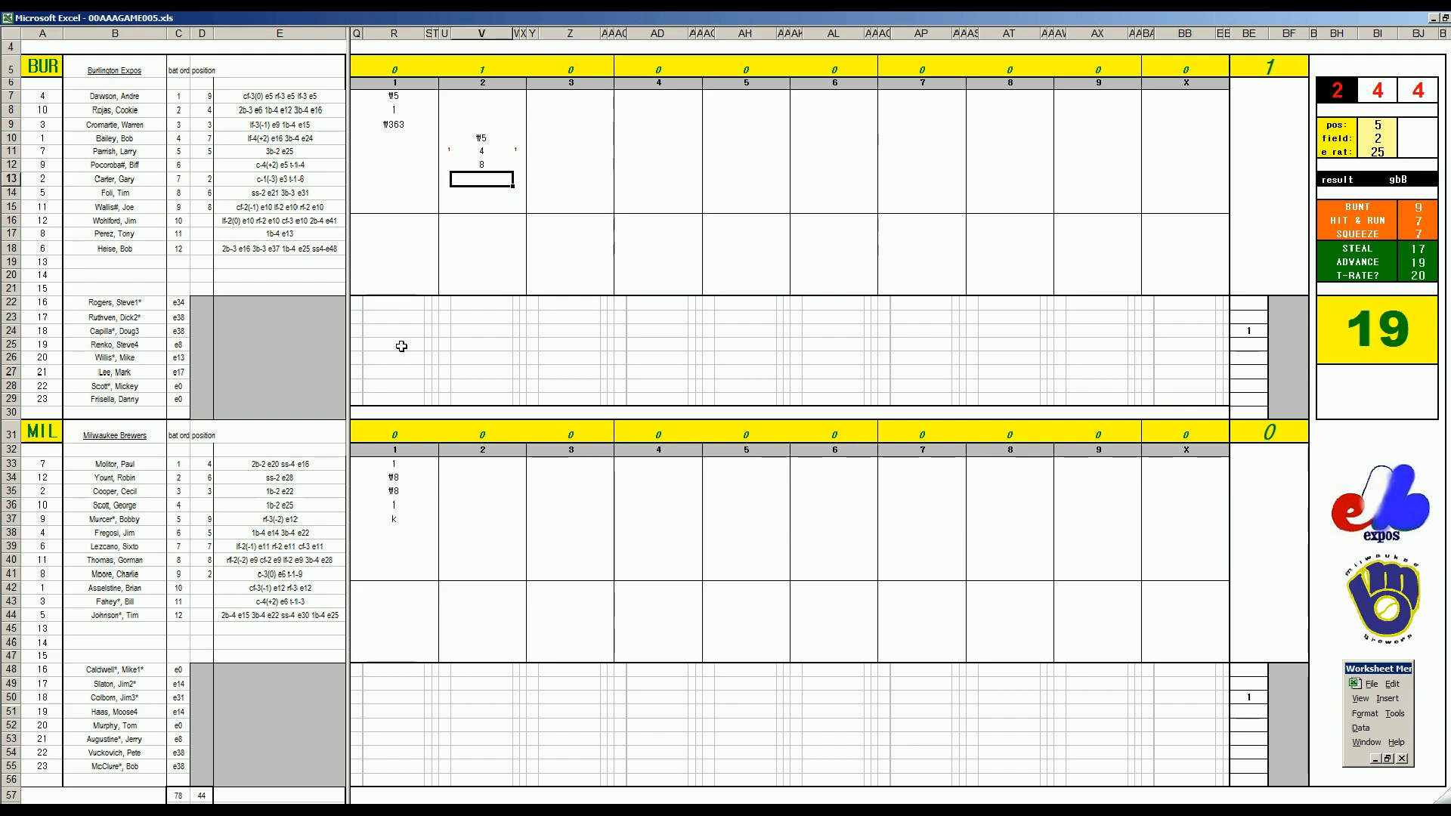
{"action": "type", "text": "1"}
{"action": "key", "text": "Down"}
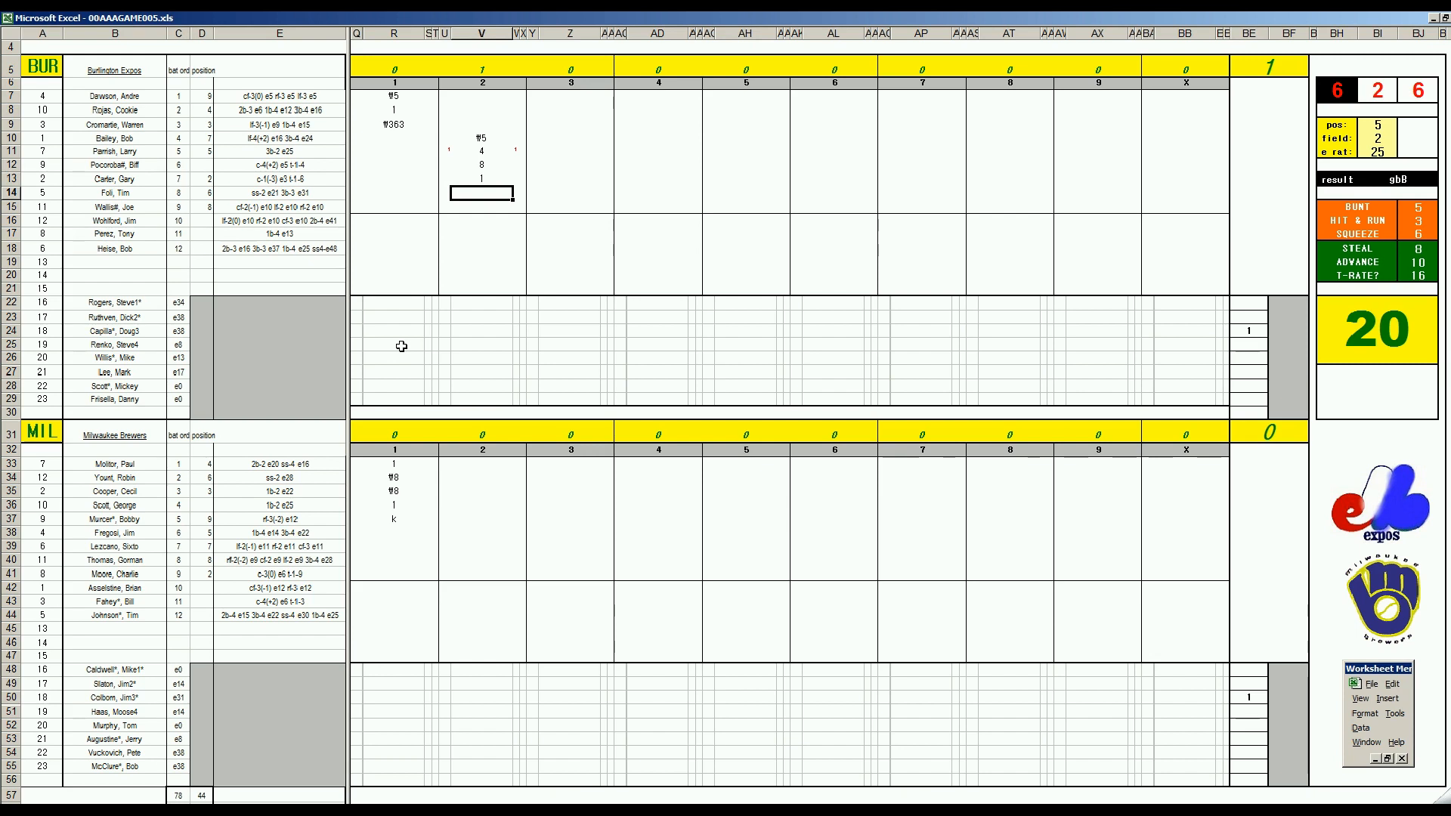
{"action": "type", "text": "1"}
{"action": "key", "text": "Up"}
{"action": "key", "text": "Up"}
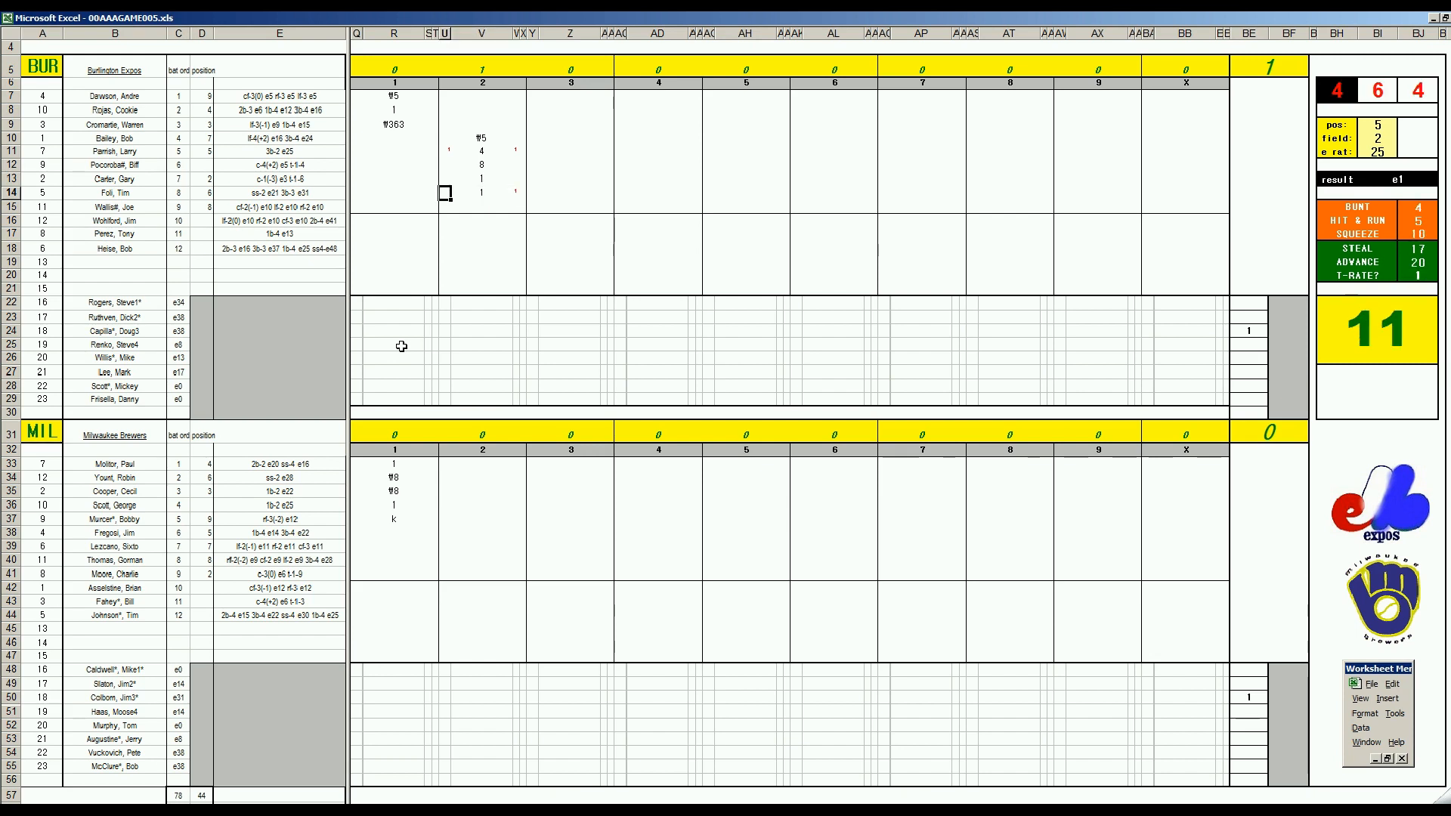
{"action": "key", "text": "Down"}
{"action": "key", "text": "Down"}
{"action": "key", "text": "Down"}
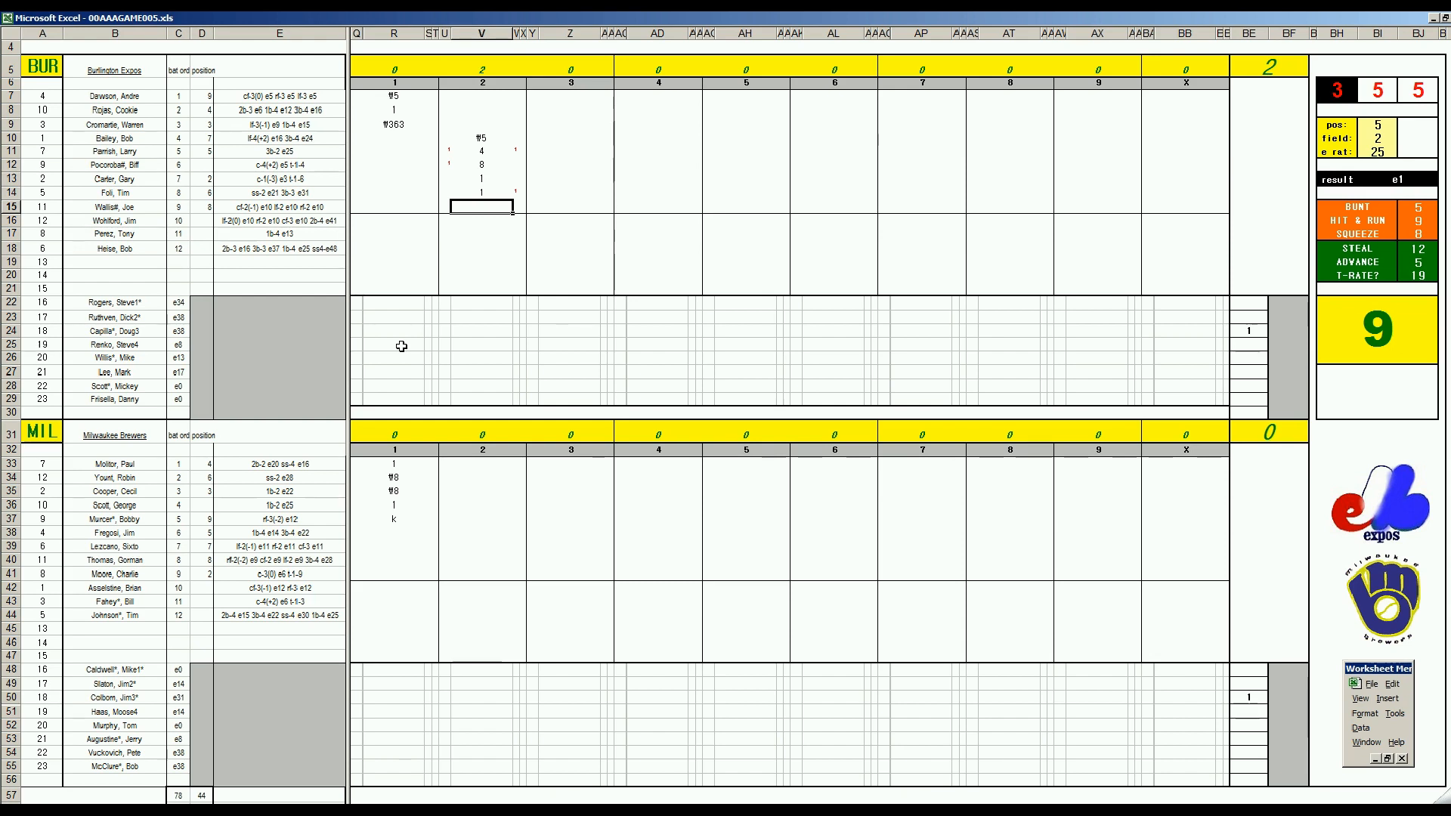
Complete Burlington's second inning with #54 in V15 and #7 in V7.
{"action": "type", "text": "#54"}
{"action": "key", "text": "Return"}
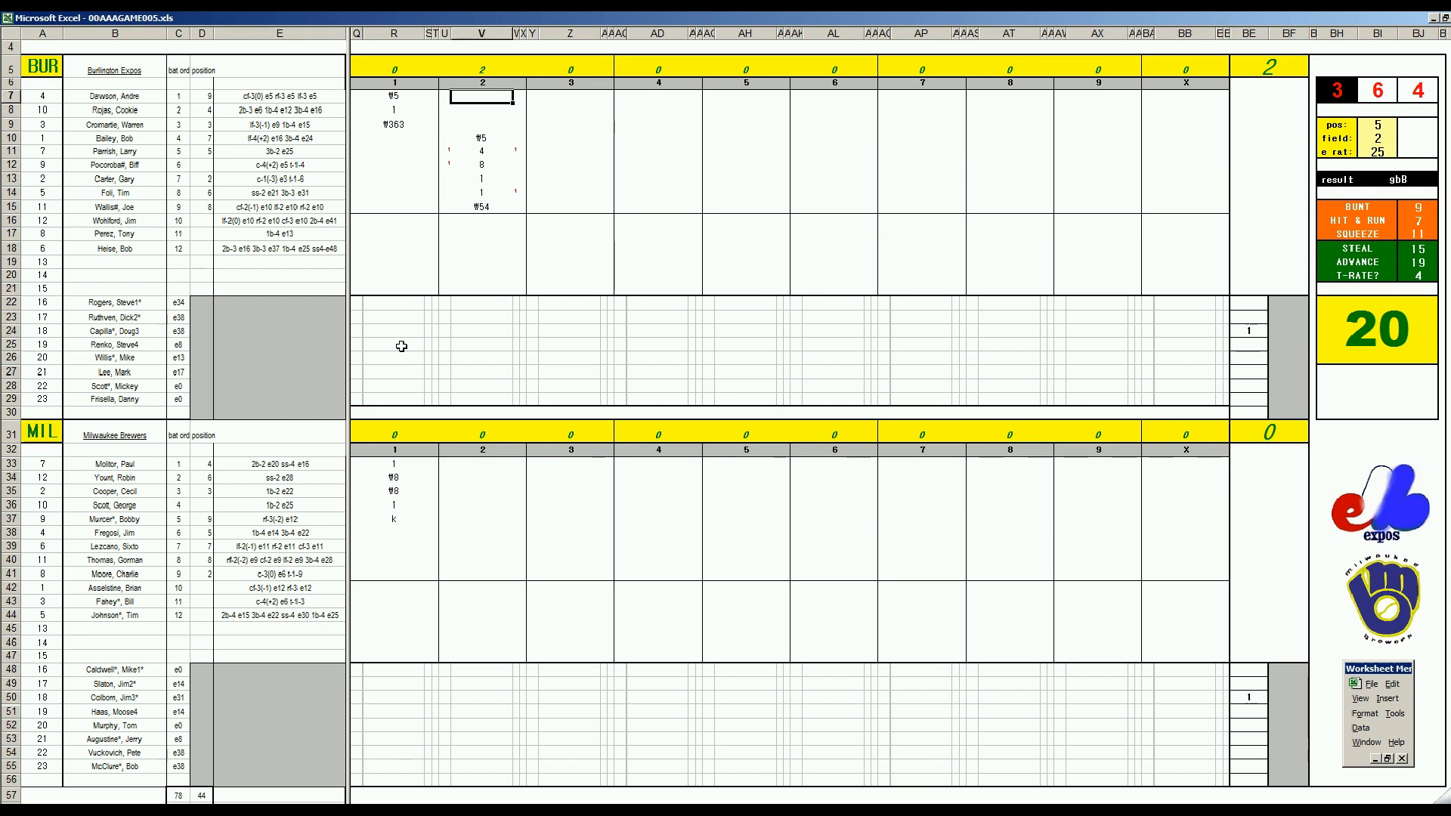
{"action": "type", "text": "#7"}
{"action": "left_click", "coordinate": [456, 535]}
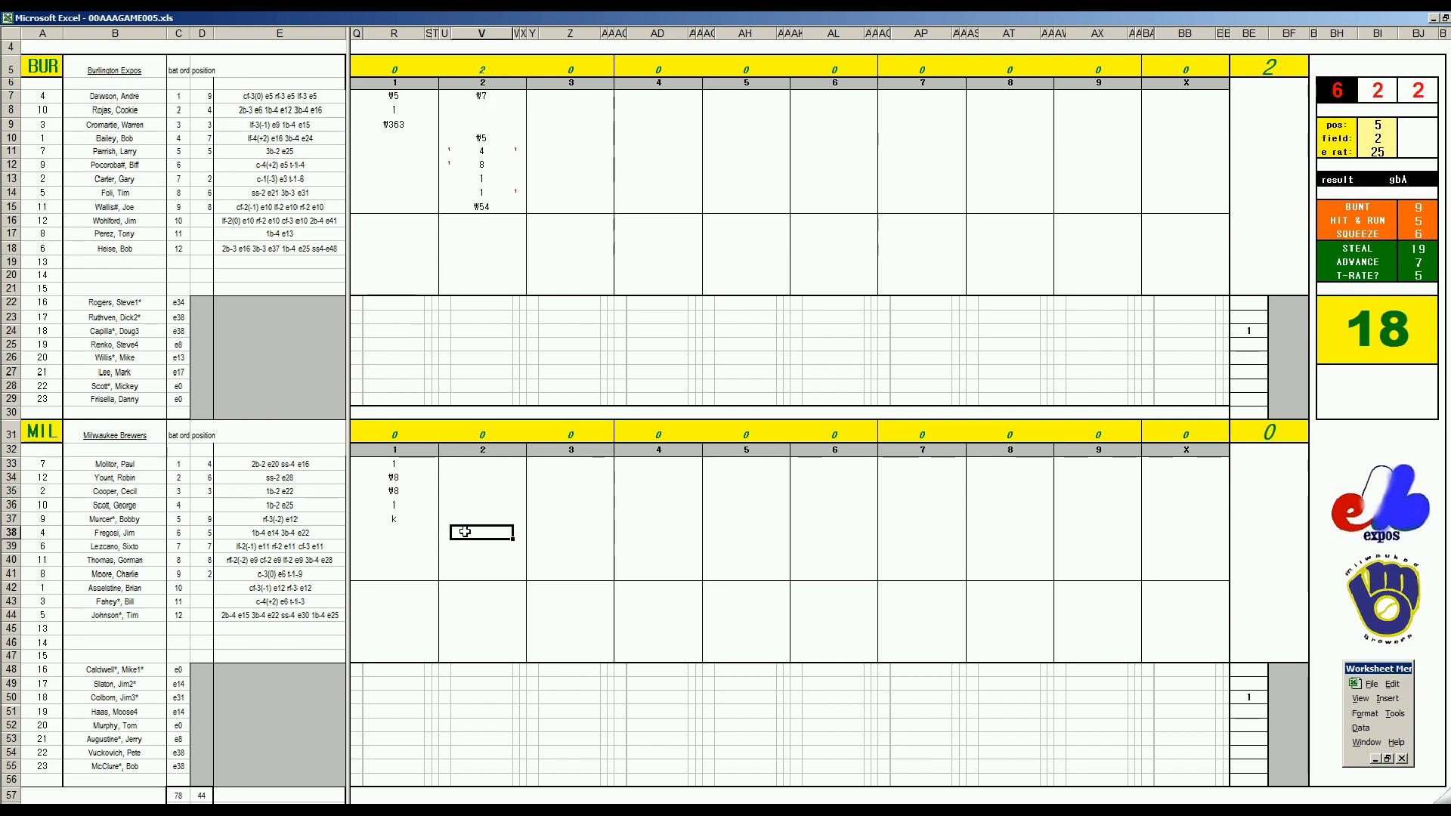
Set the fielding lookup to position 2, field 1 and error rating 3.
{"action": "key", "text": "ctrl+f"}
{"action": "type", "text": "32"}
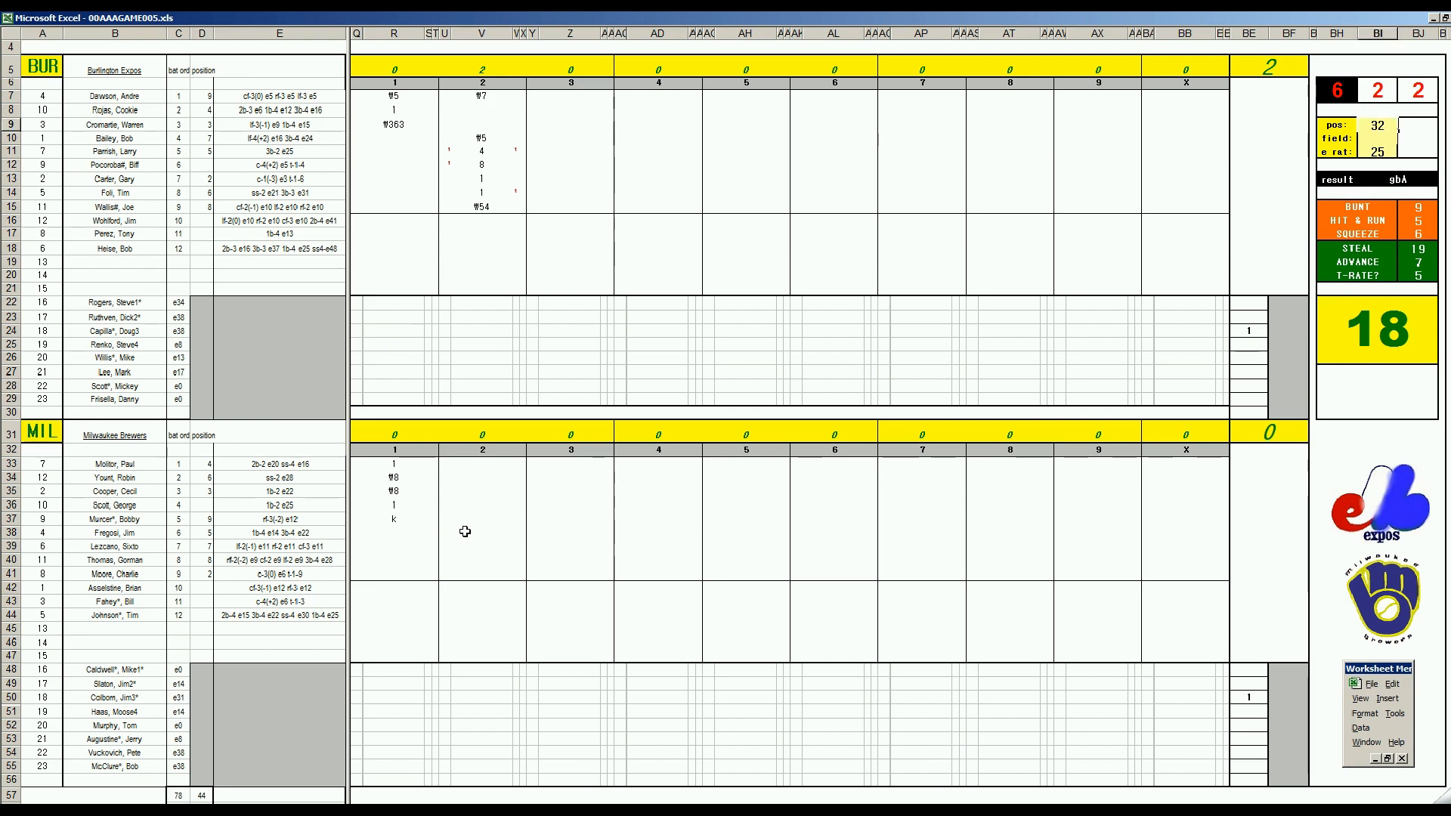
{"action": "key", "text": "Return"}
{"action": "key", "text": "Up"}
{"action": "type", "text": "2"}
{"action": "key", "text": "Return"}
{"action": "key", "text": "Return"}
{"action": "key", "text": "Return"}
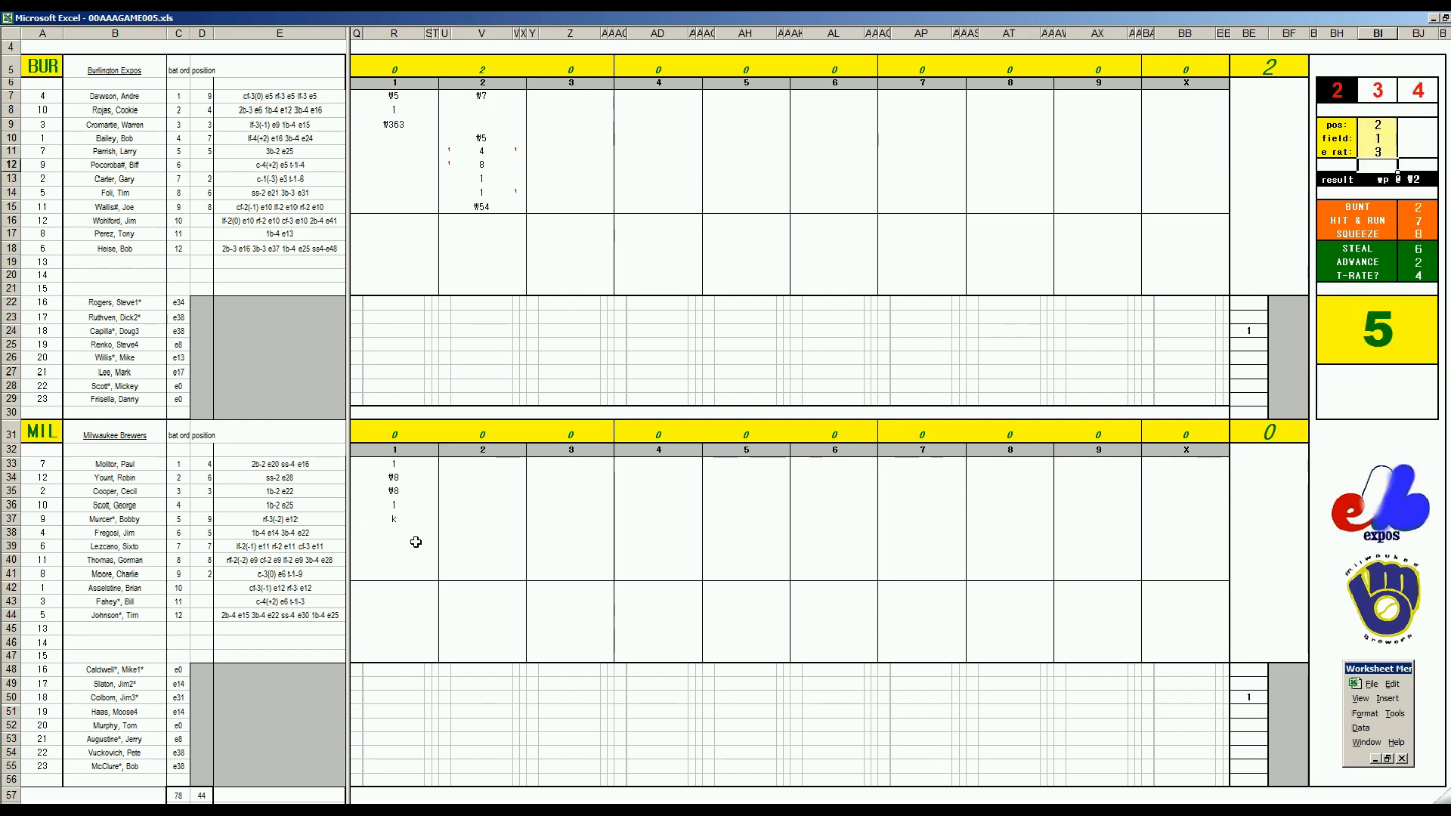
Record Milwaukee's first three second-inning results as #2, 8 and 8 in V38:V40.
{"action": "left_click", "coordinate": [472, 534]}
{"action": "type", "text": "\\2"}
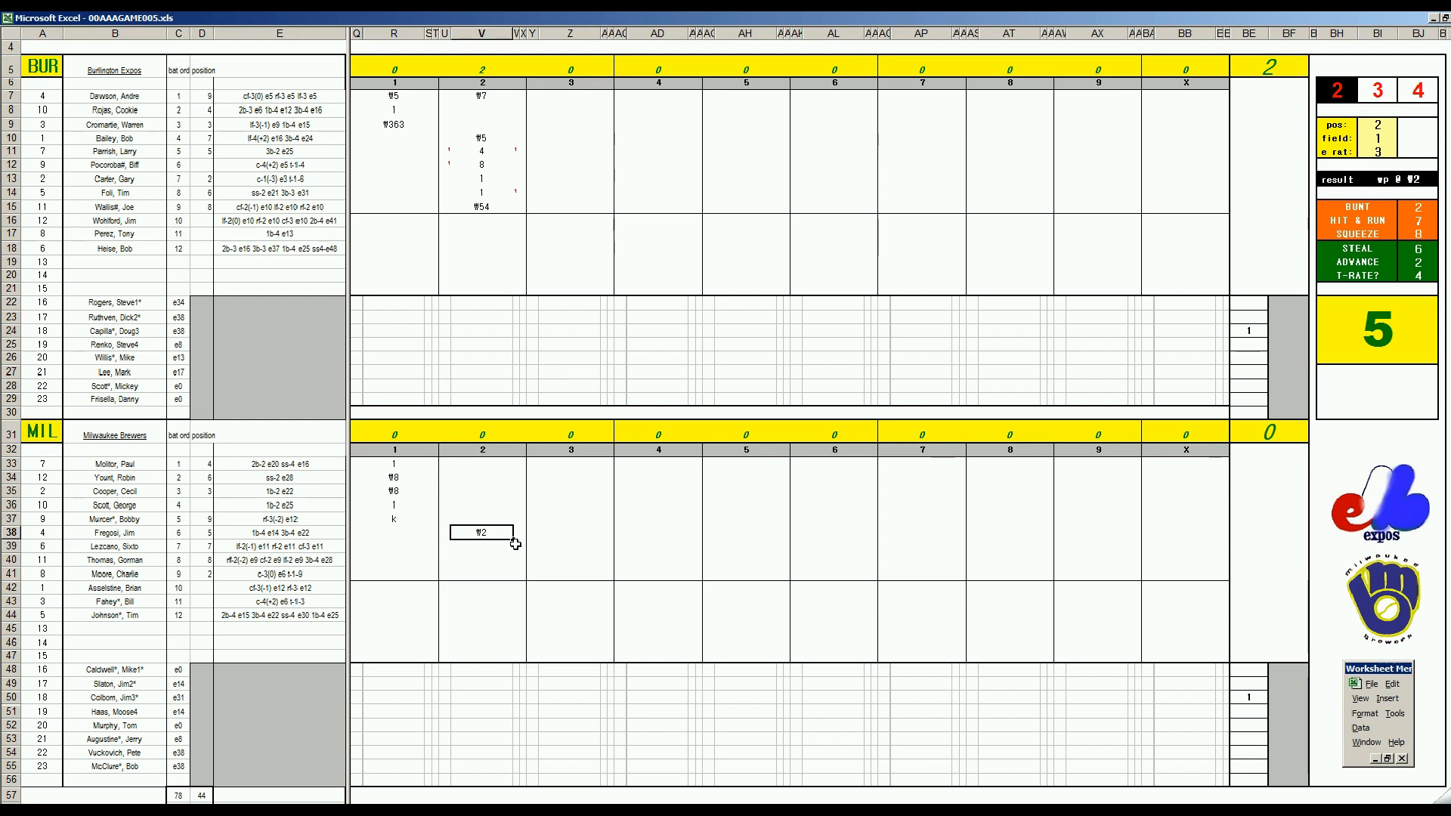
{"action": "key", "text": "Return"}
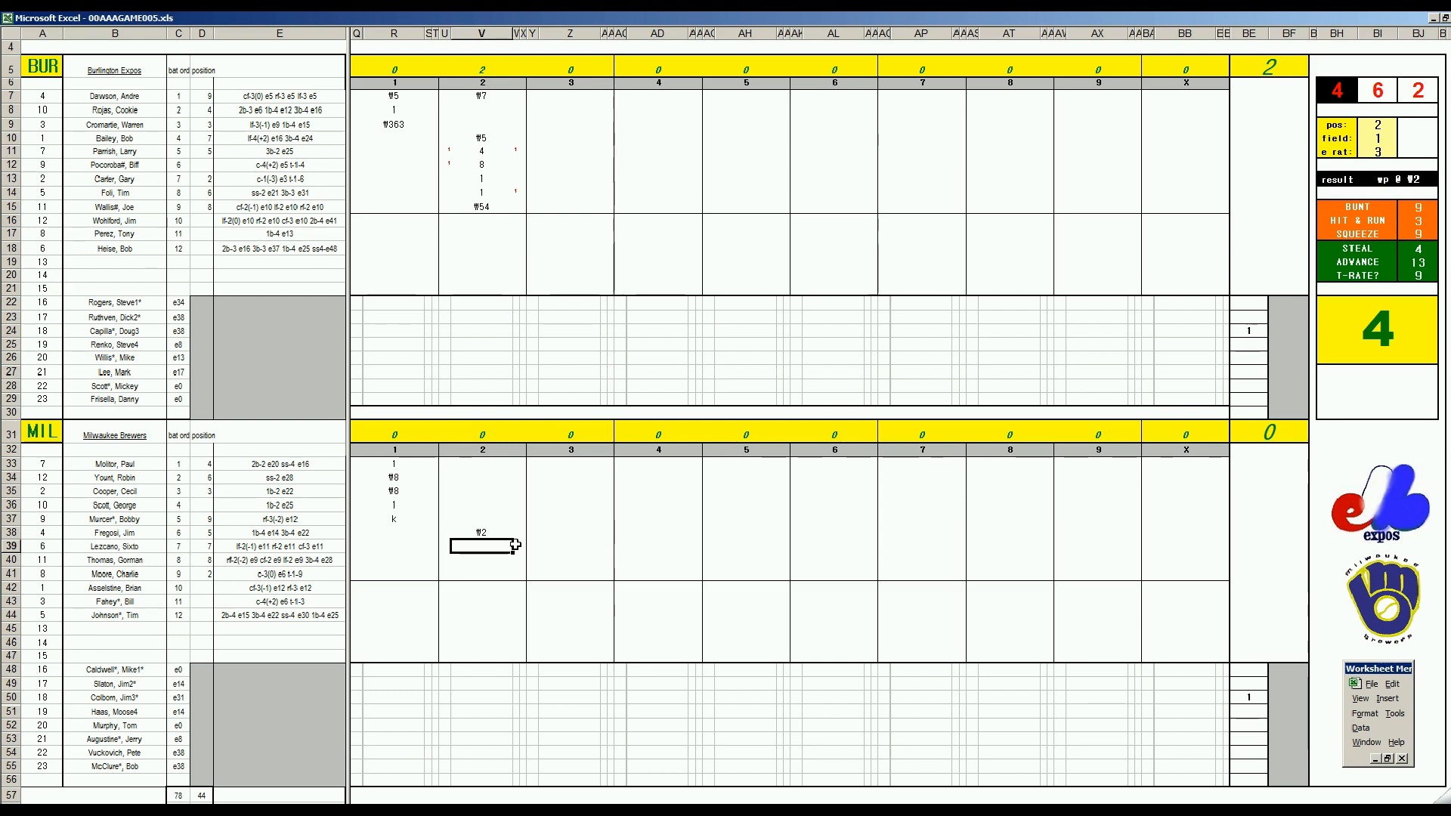
{"action": "type", "text": "8"}
{"action": "key", "text": "Return"}
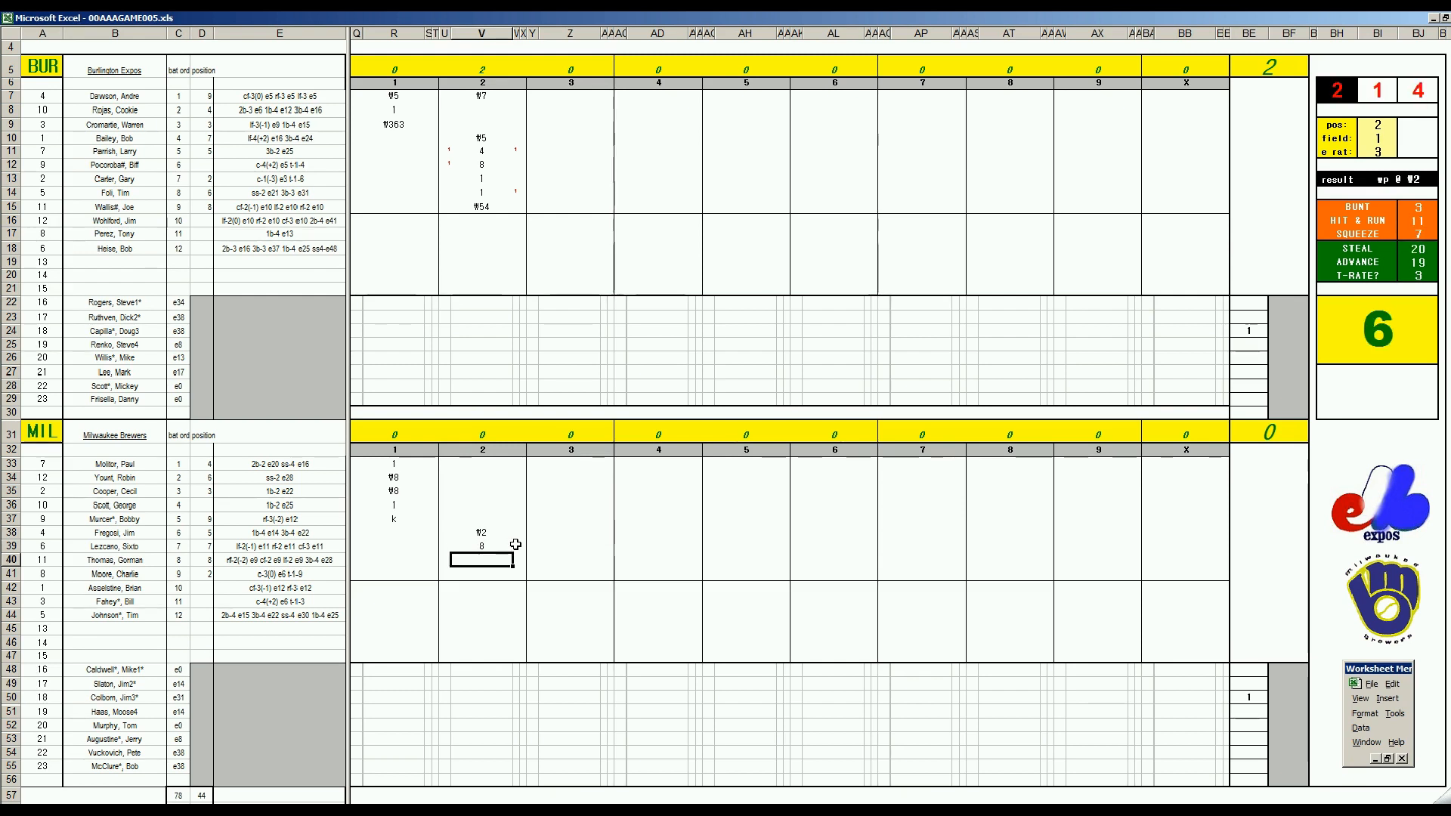
{"action": "type", "text": "8"}
{"action": "key", "text": "Return"}
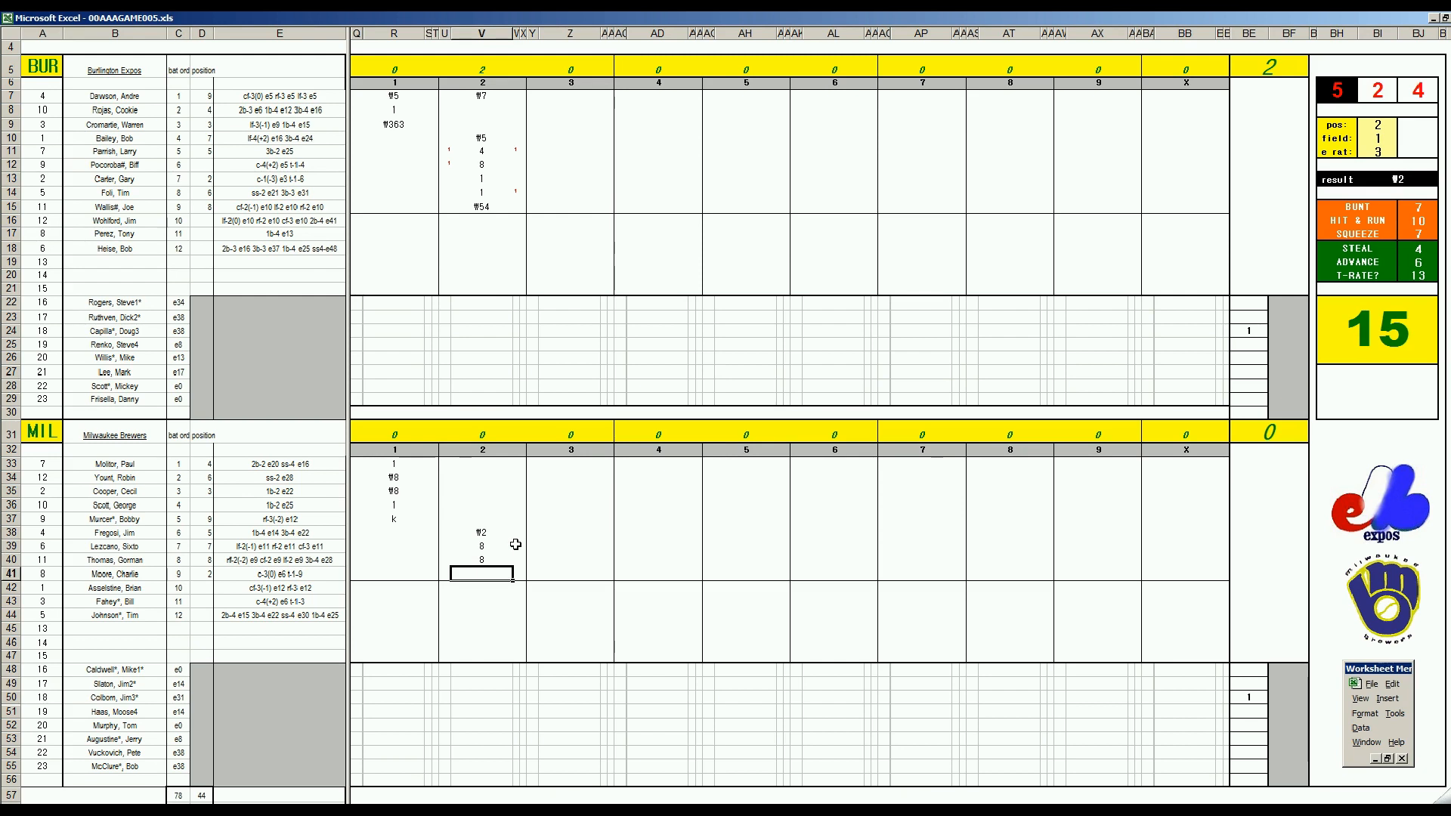
Set the fielding lookup to position 4 and field 3.
{"action": "key", "text": "ctrl+f"}
{"action": "type", "text": "4"}
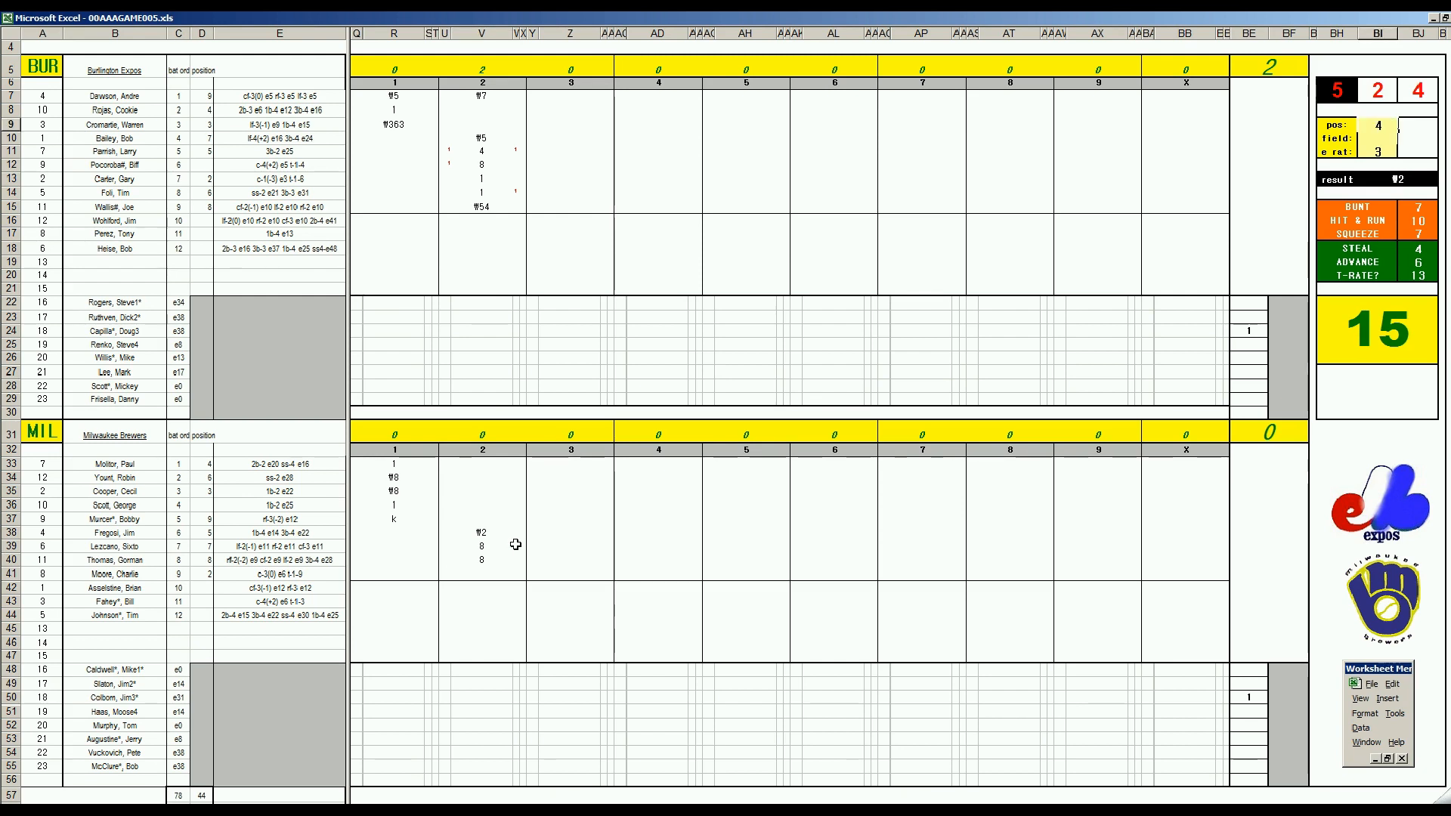
{"action": "key", "text": "Return"}
{"action": "type", "text": "3"}
{"action": "key", "text": "Return"}
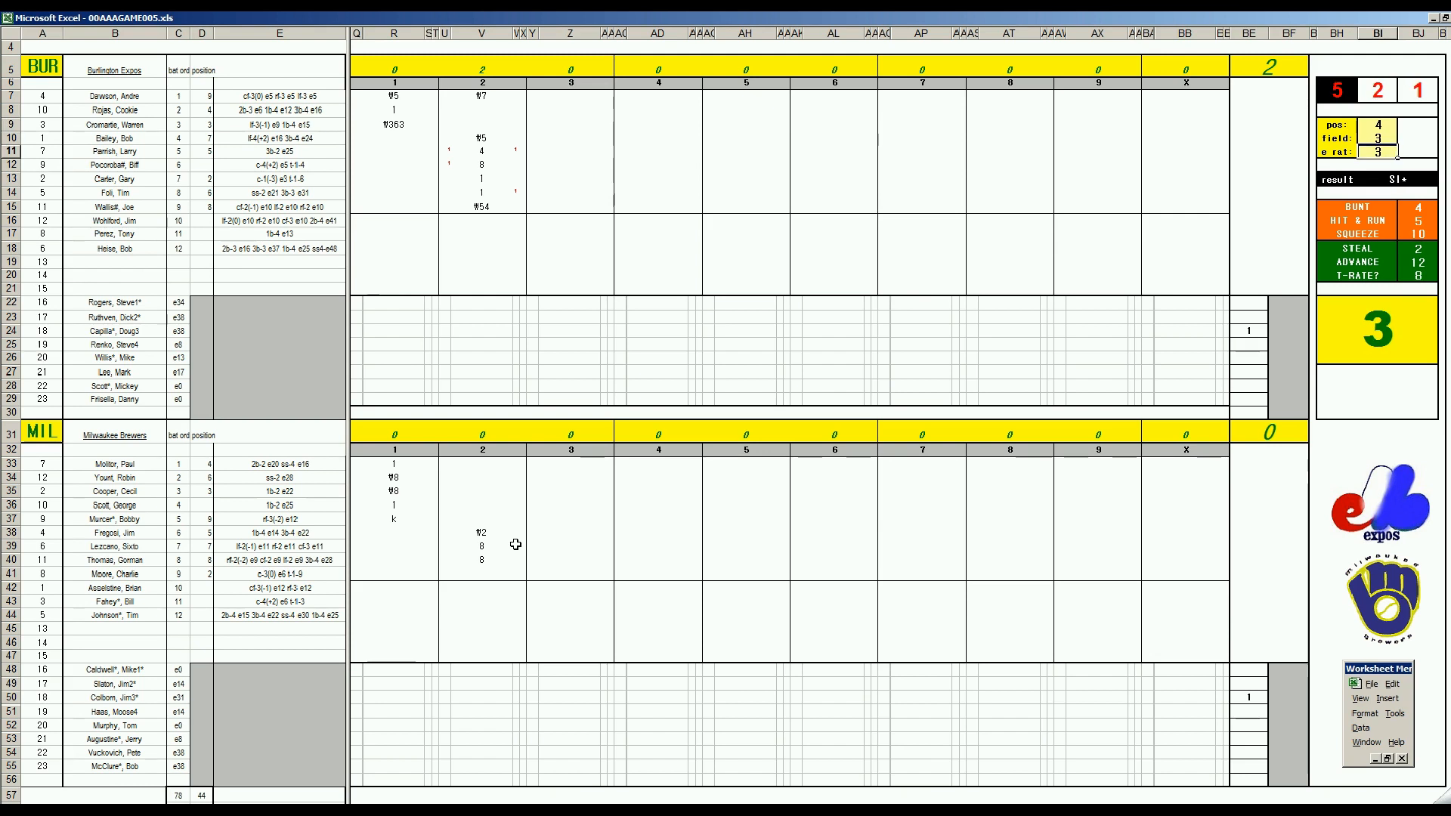
Complete Milwaukee's second inning with 1 in V41 and 9 in V33.
{"action": "left_click", "coordinate": [490, 574]}
{"action": "type", "text": "1"}
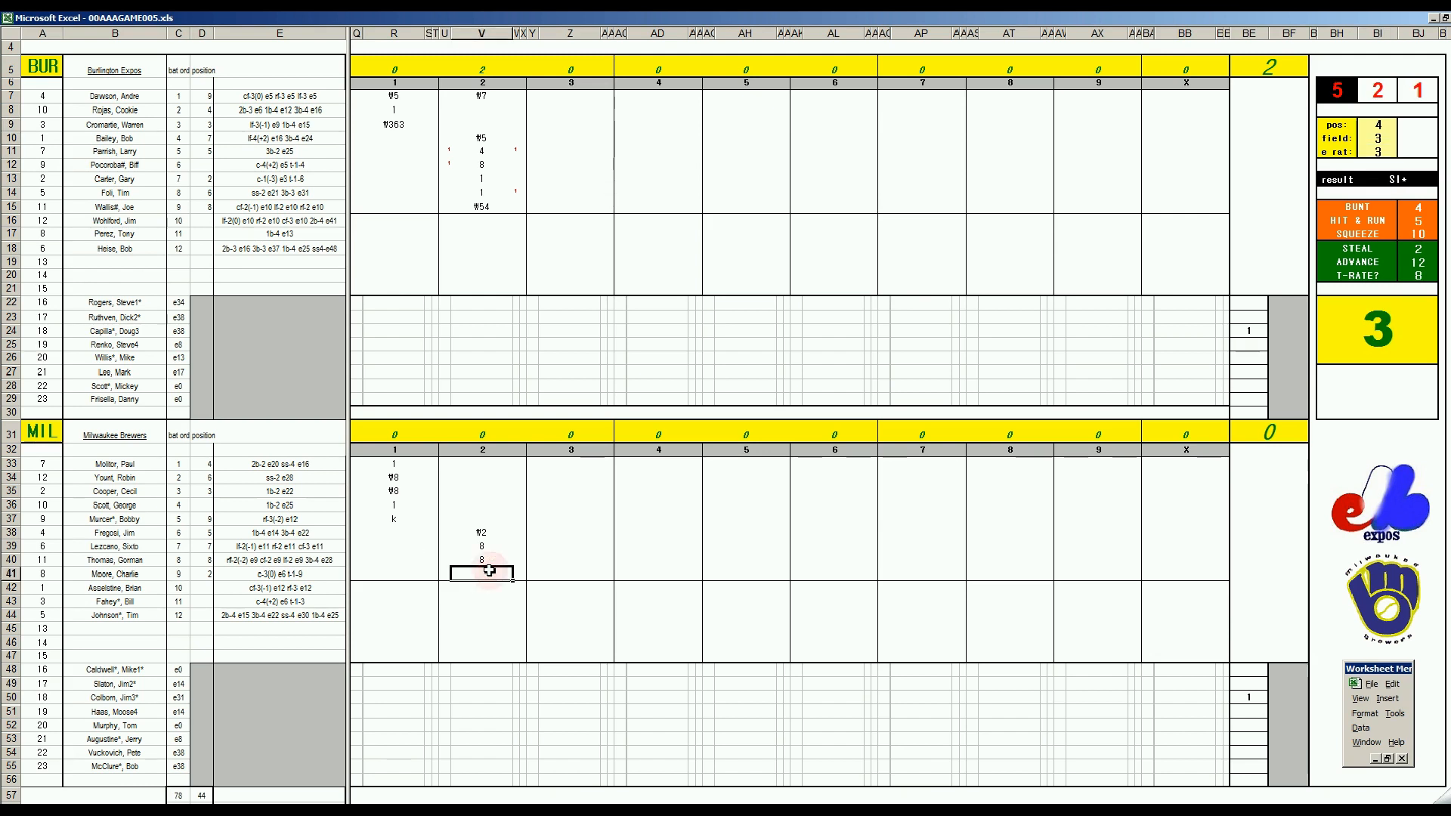
{"action": "key", "text": "Return"}
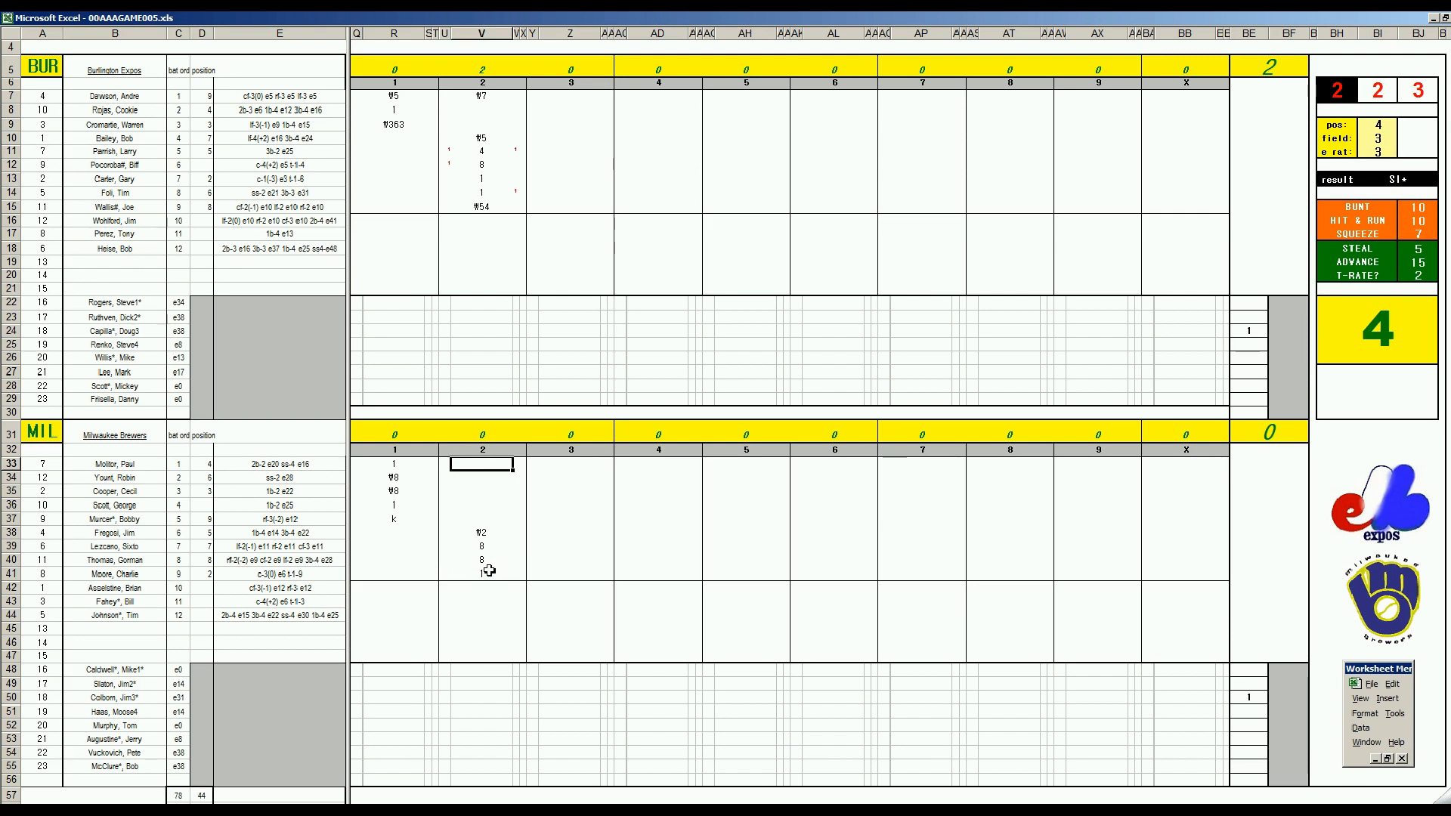
{"action": "type", "text": "9"}
{"action": "key", "text": "Return"}
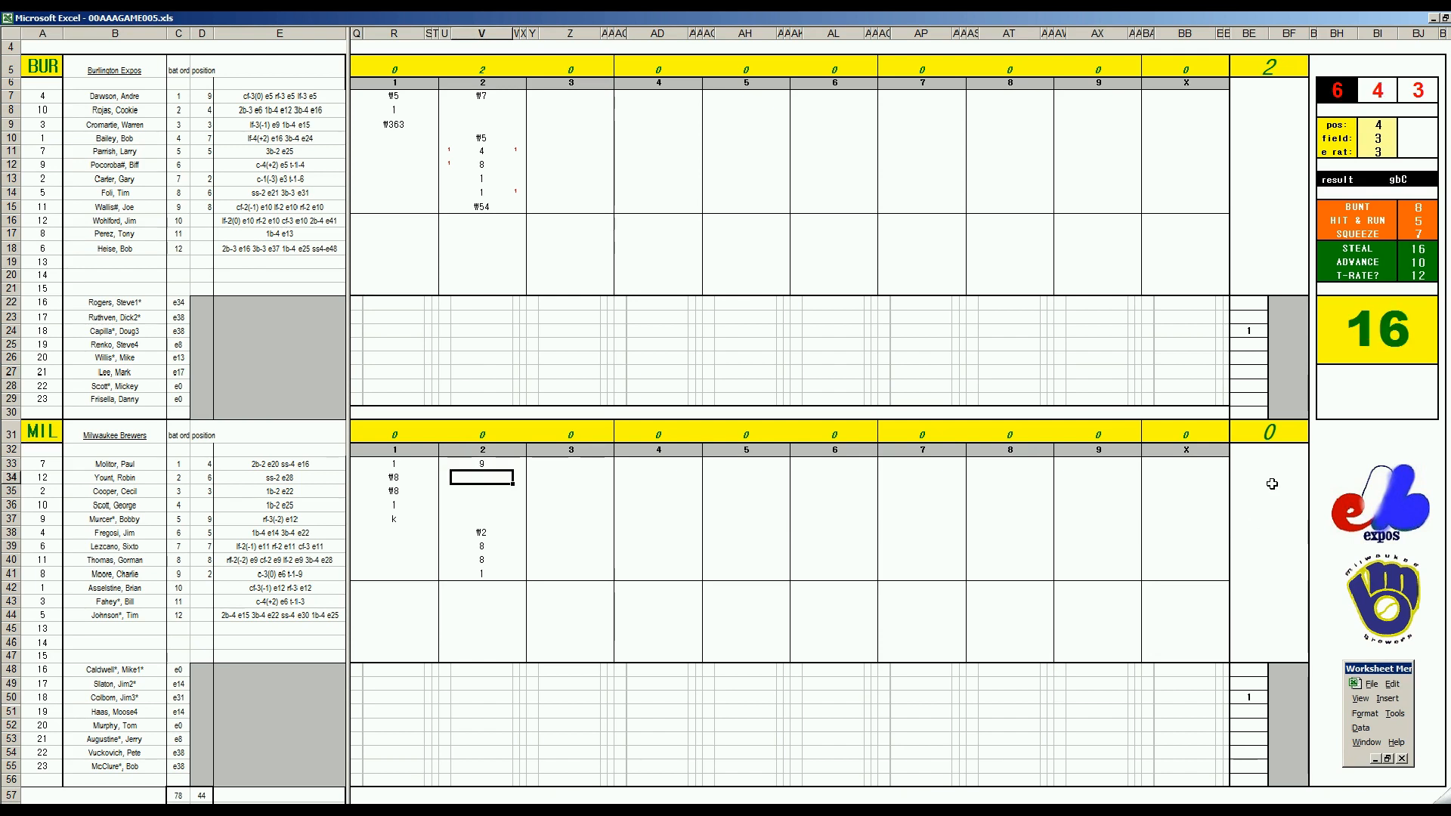
Enter 1 in W33 and score the resulting second-inning Milwaukee run as 1 in U39.
{"action": "key", "text": "Up"}
{"action": "key", "text": "Right"}
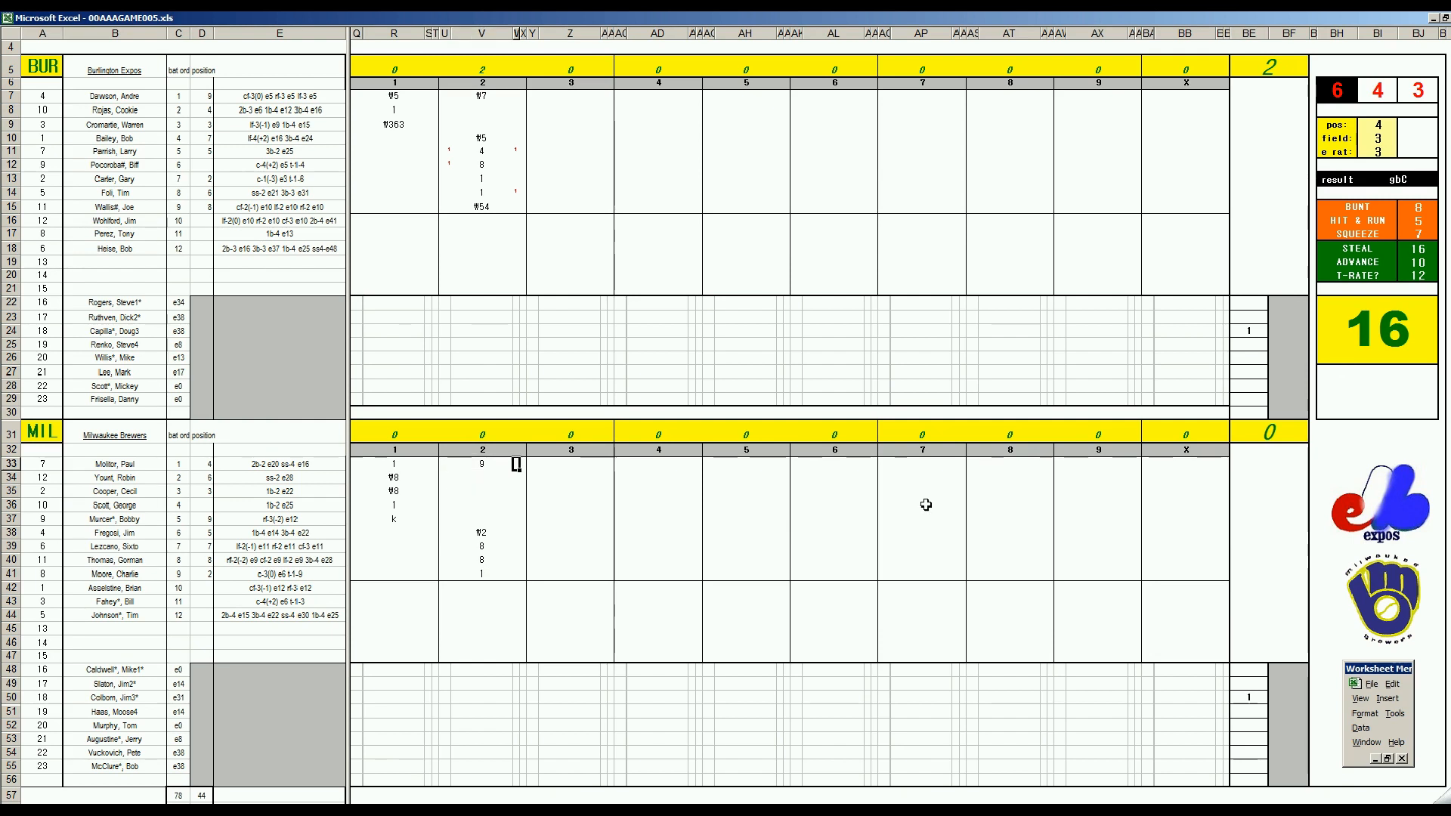
{"action": "type", "text": "1"}
{"action": "key", "text": "Left"}
{"action": "key", "text": "Left"}
{"action": "key", "text": "Down"}
{"action": "key", "text": "Down"}
{"action": "key", "text": "Down"}
{"action": "key", "text": "Down"}
{"action": "key", "text": "Down"}
{"action": "key", "text": "Down"}
{"action": "type", "text": "1"}
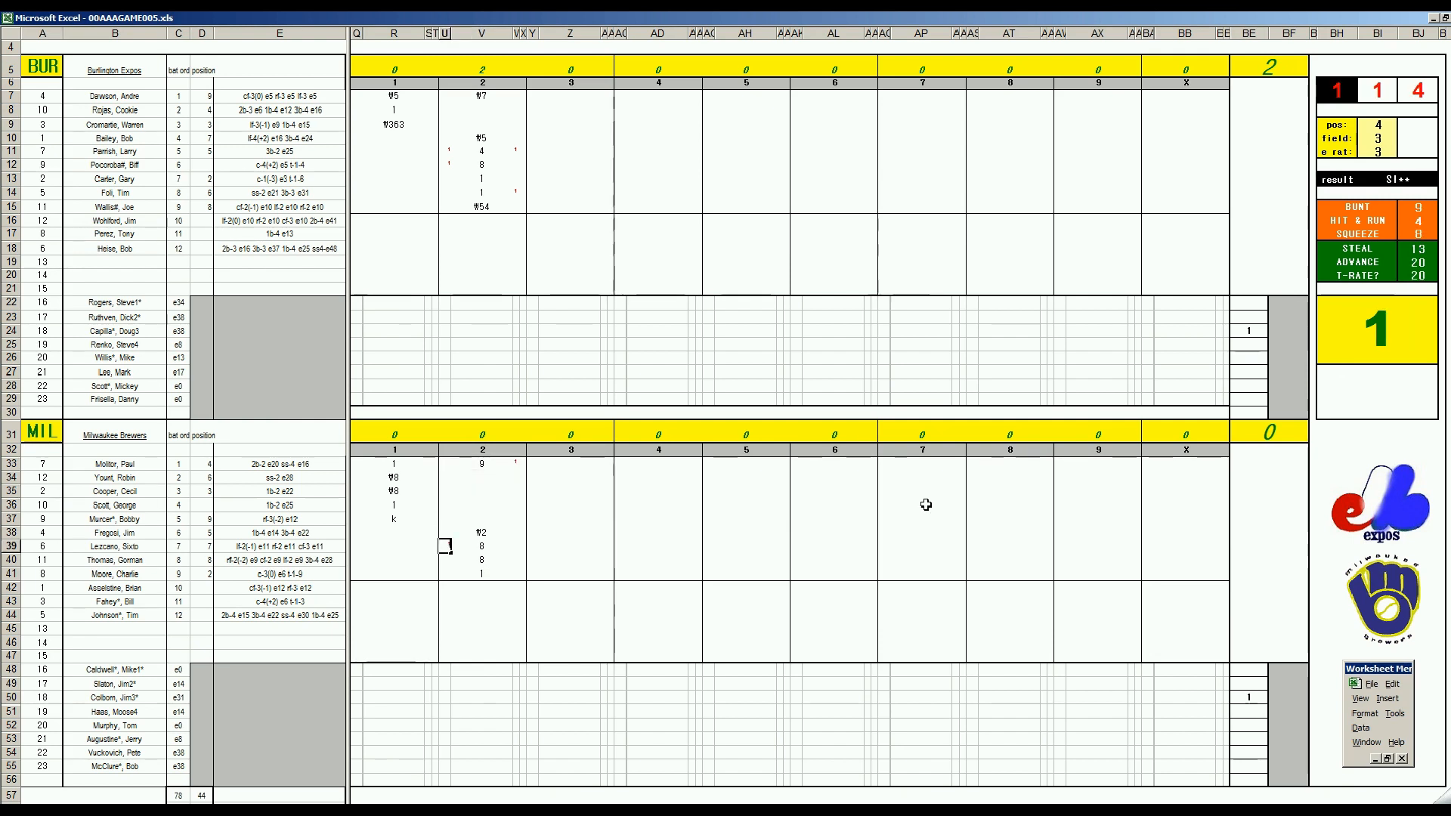
{"action": "key", "text": "Right"}
{"action": "key", "text": "Up"}
{"action": "key", "text": "Up"}
{"action": "key", "text": "Up"}
{"action": "key", "text": "Up"}
{"action": "key", "text": "Up"}
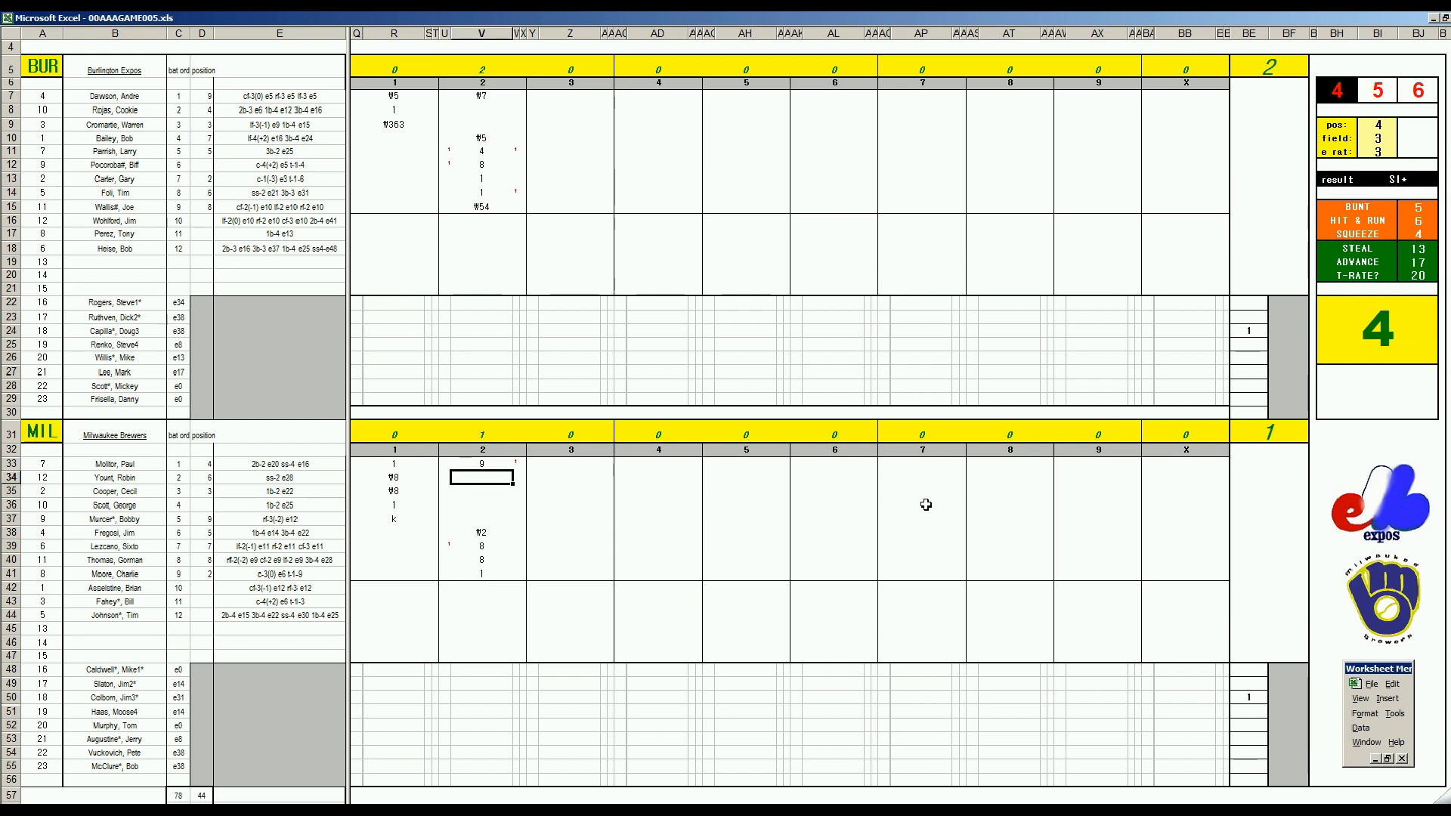
Set the fielding lookup to position 9 and field 3.
{"action": "key", "text": "ctrl+f"}
{"action": "type", "text": "9"}
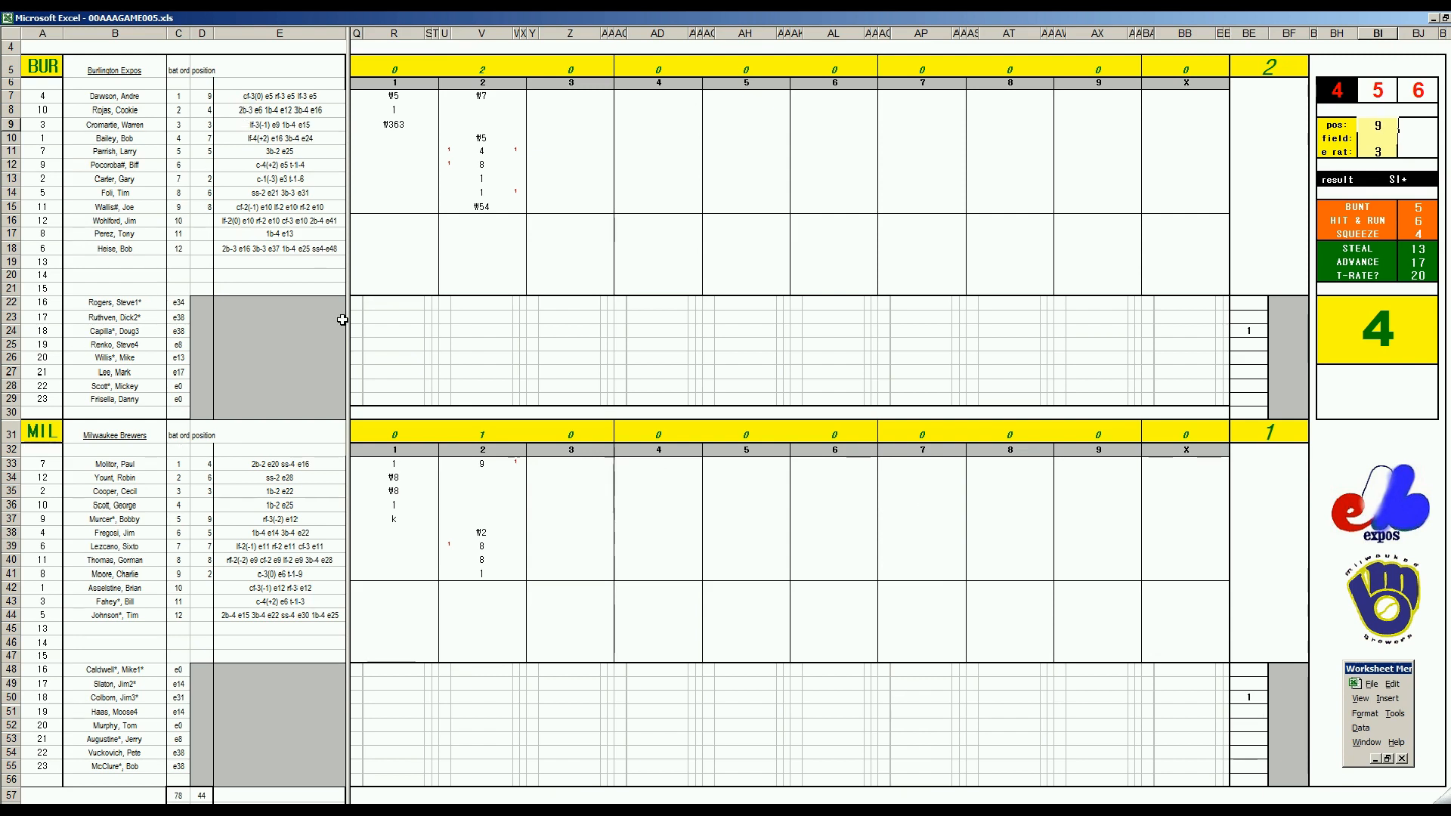
{"action": "key", "text": "Return"}
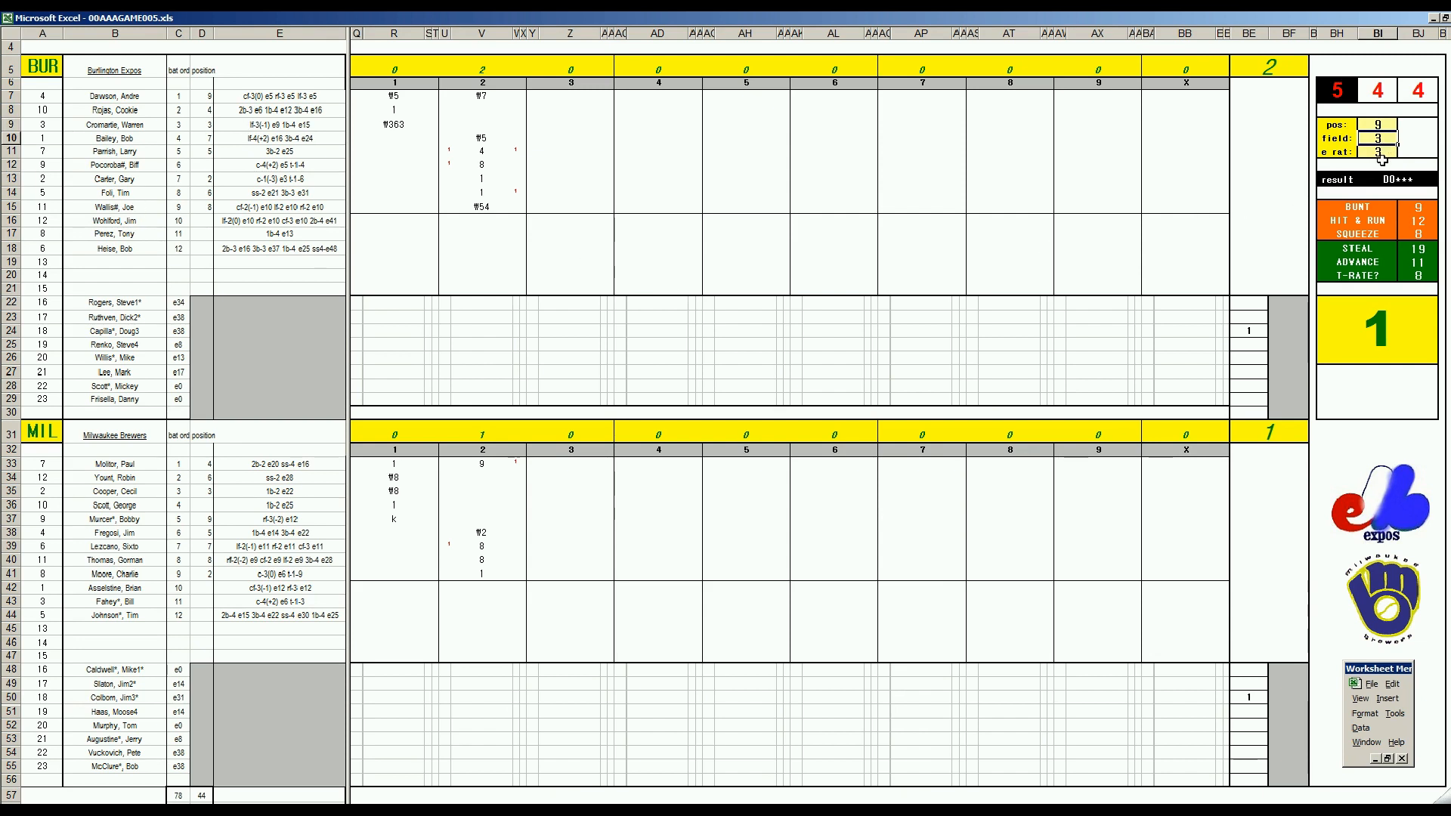
Record Milwaukee's next second-inning result as 2 in V34, with 2 in W34.
{"action": "left_click", "coordinate": [483, 476]}
{"action": "type", "text": "2"}
{"action": "key", "text": "Right"}
{"action": "type", "text": "2"}
Score Milwaukee's runs as 1 each in U40 and U41, and end the second inning with k in V35.
{"action": "key", "text": "Left"}
{"action": "key", "text": "Down"}
{"action": "key", "text": "Down"}
{"action": "key", "text": "Down"}
{"action": "key", "text": "Down"}
{"action": "key", "text": "Down"}
{"action": "key", "text": "Down"}
{"action": "key", "text": "Left"}
{"action": "key", "text": "Down"}
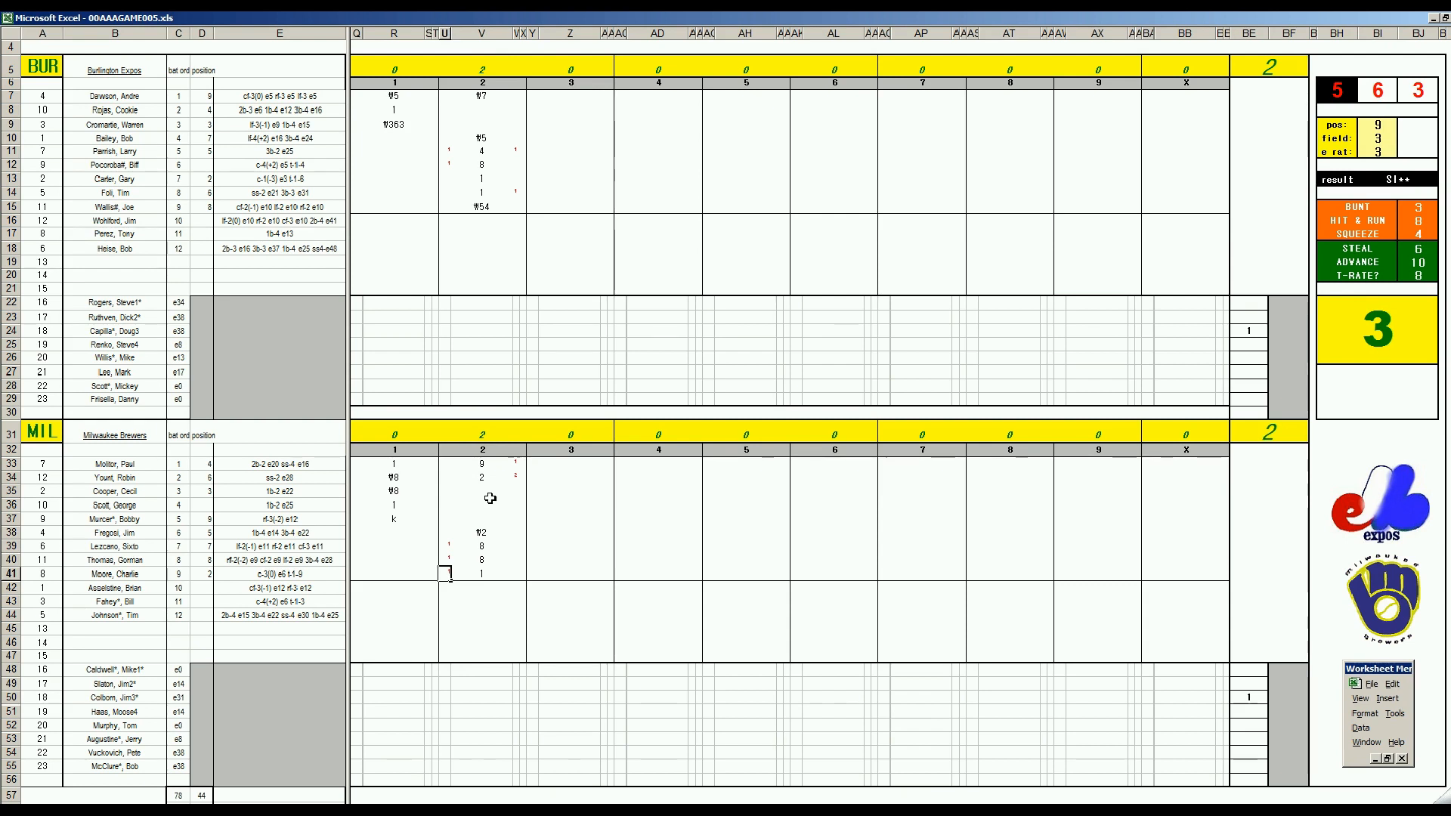
{"action": "left_click", "coordinate": [486, 490]}
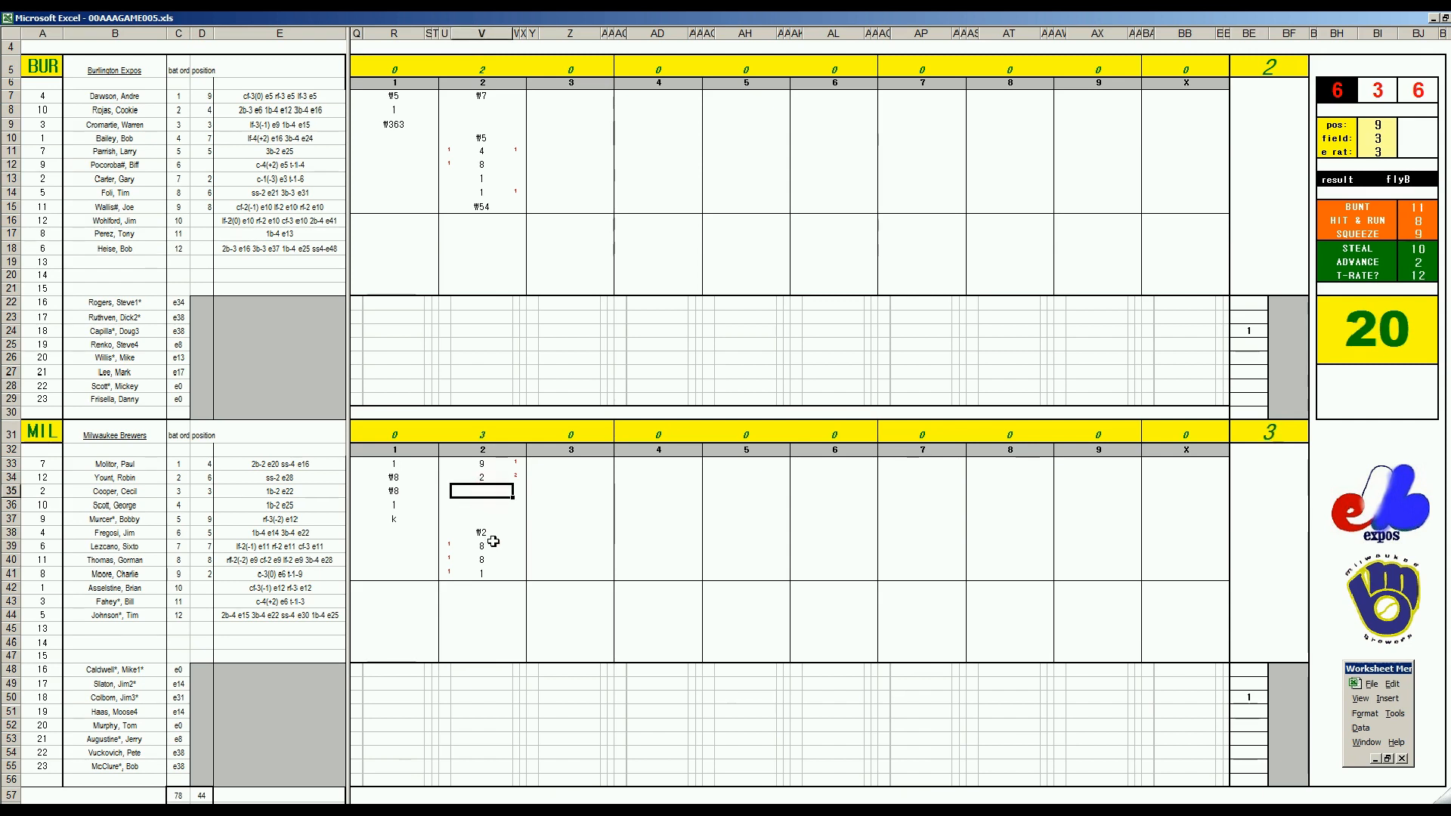
{"action": "type", "text": "k"}
Record Burlington's first four third-inning results as #4, 2, 1 and k in Z8:Z11.
{"action": "left_click", "coordinate": [567, 110]}
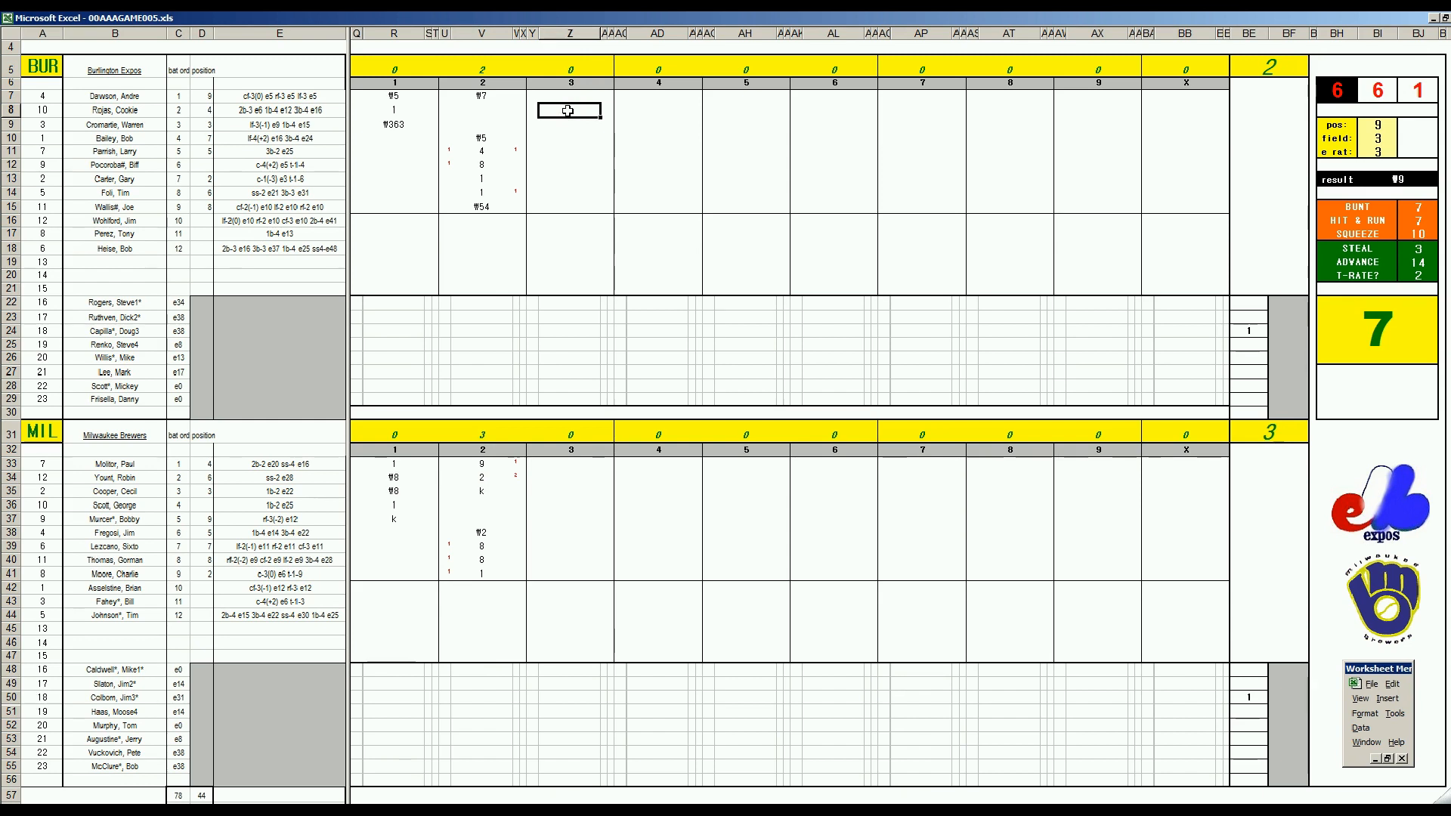
{"action": "key", "text": "Return"}
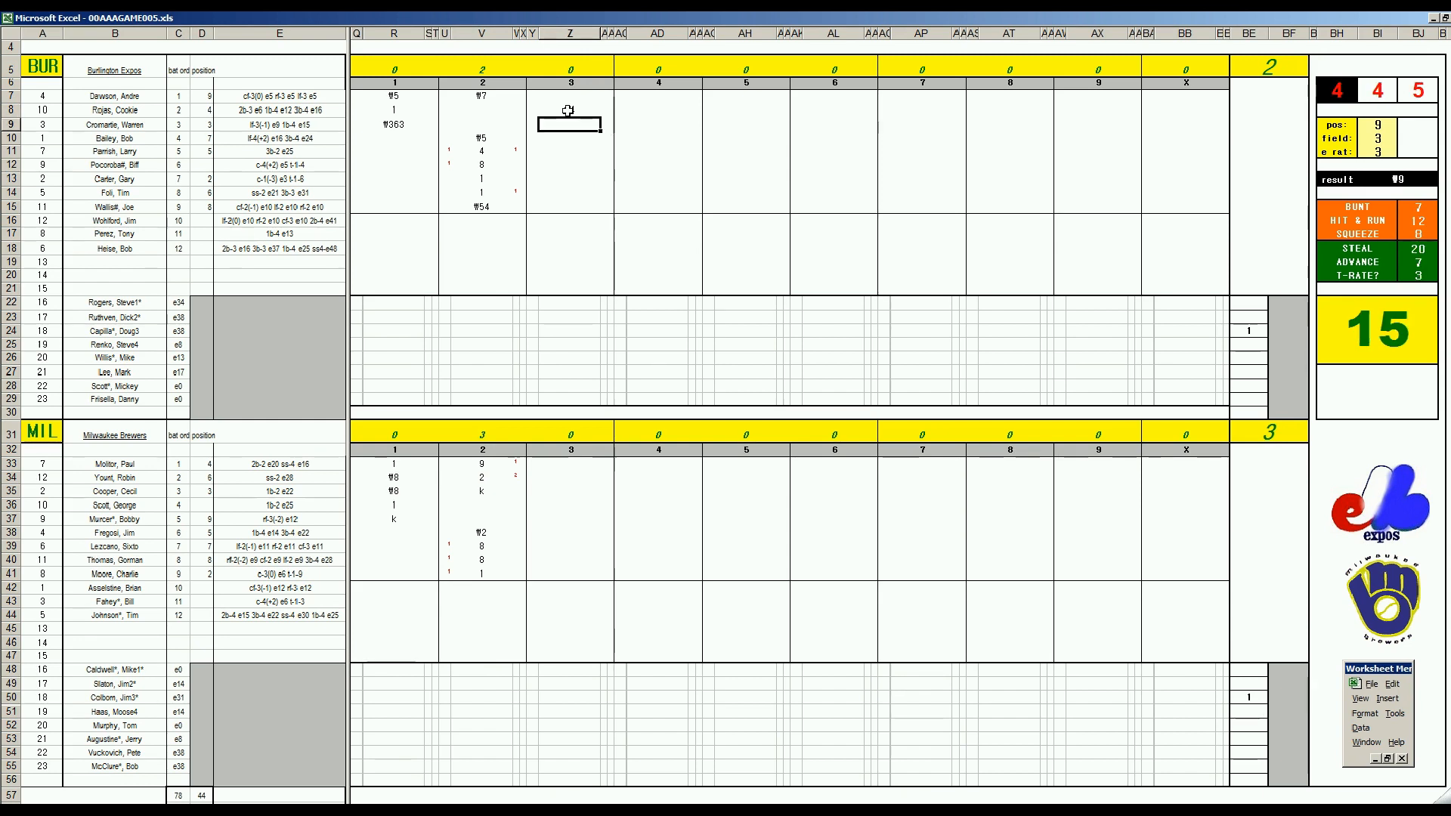
{"action": "type", "text": "2"}
{"action": "key", "text": "Return"}
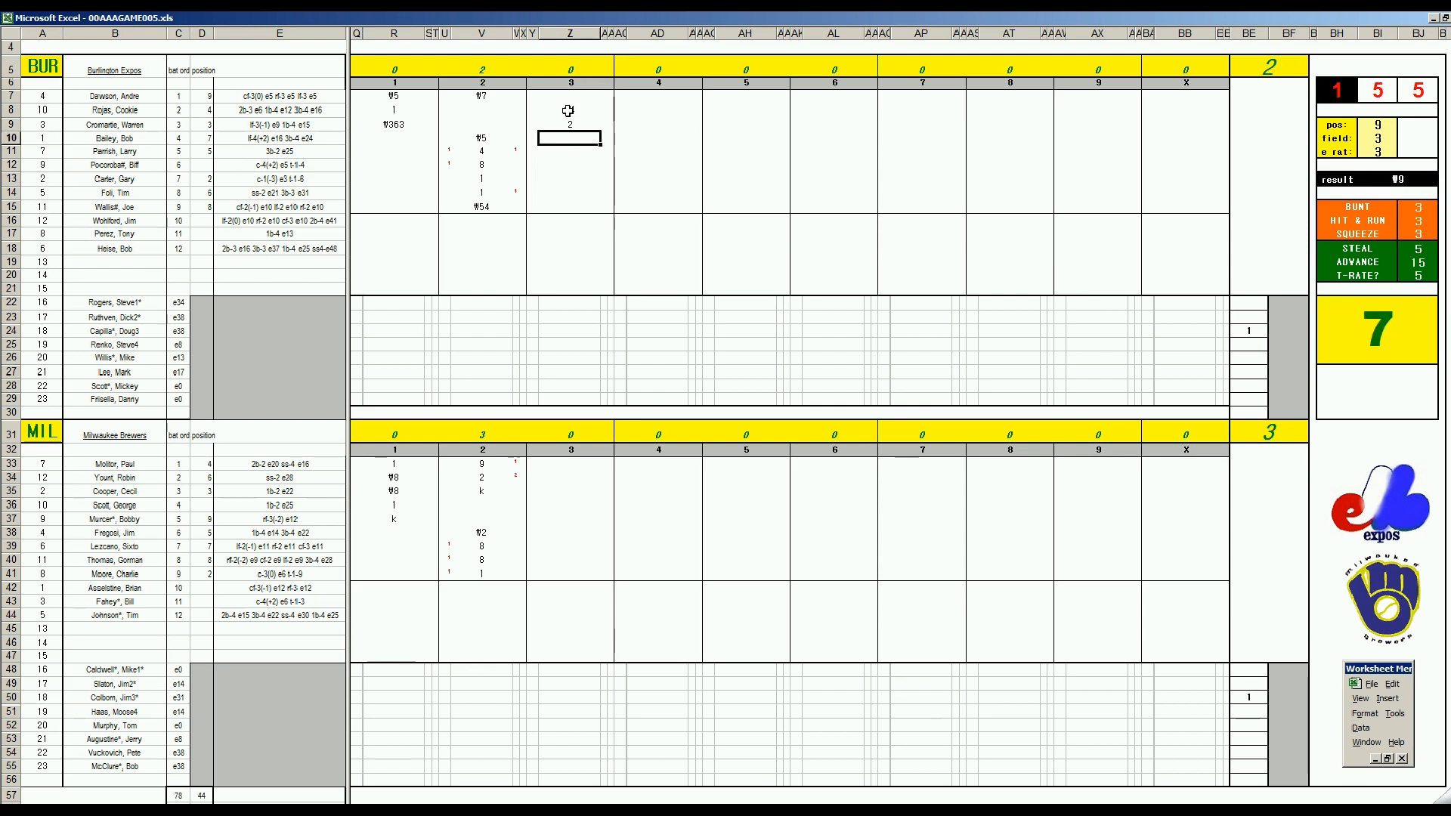
{"action": "type", "text": "1"}
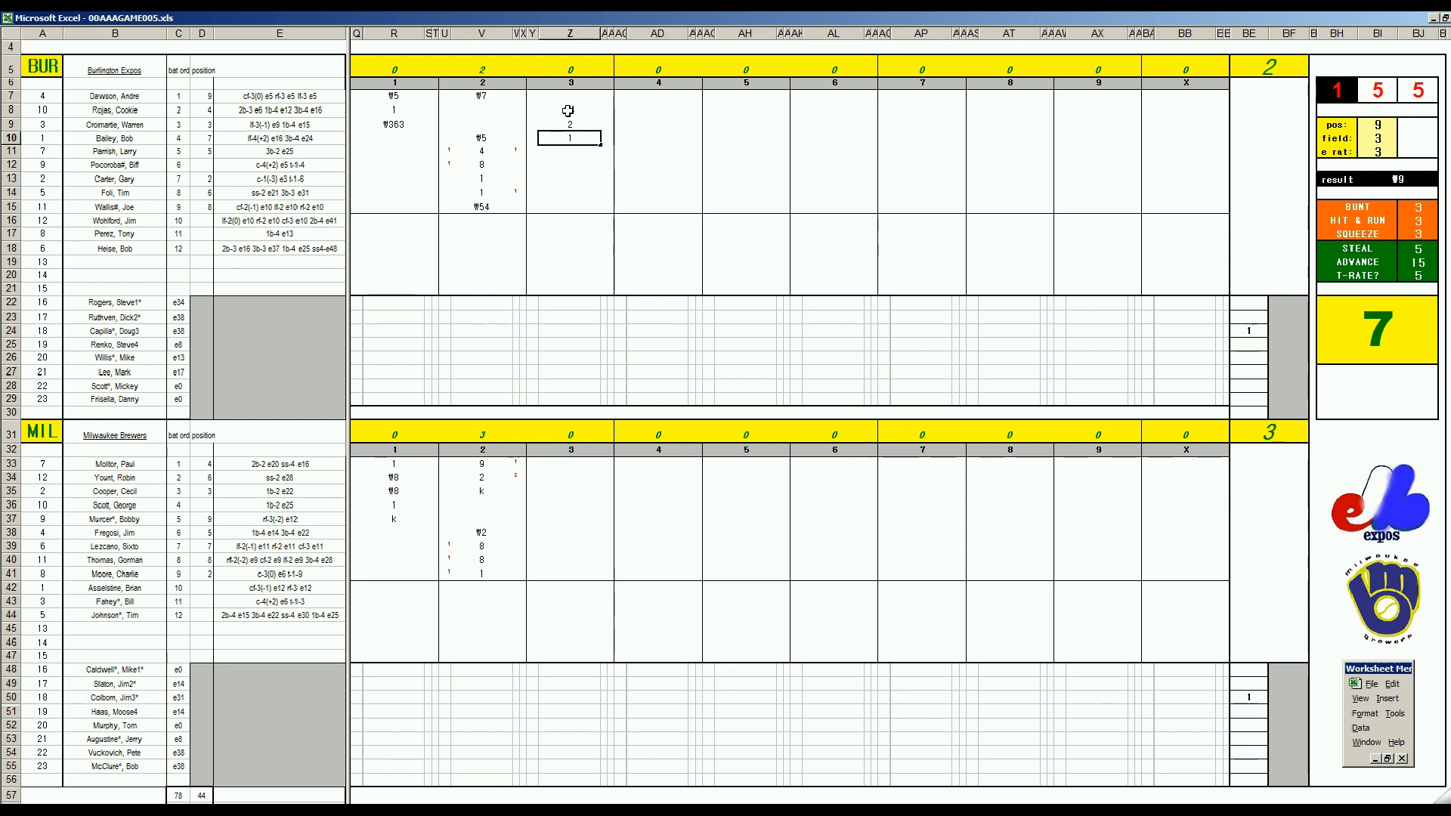
{"action": "key", "text": "Return"}
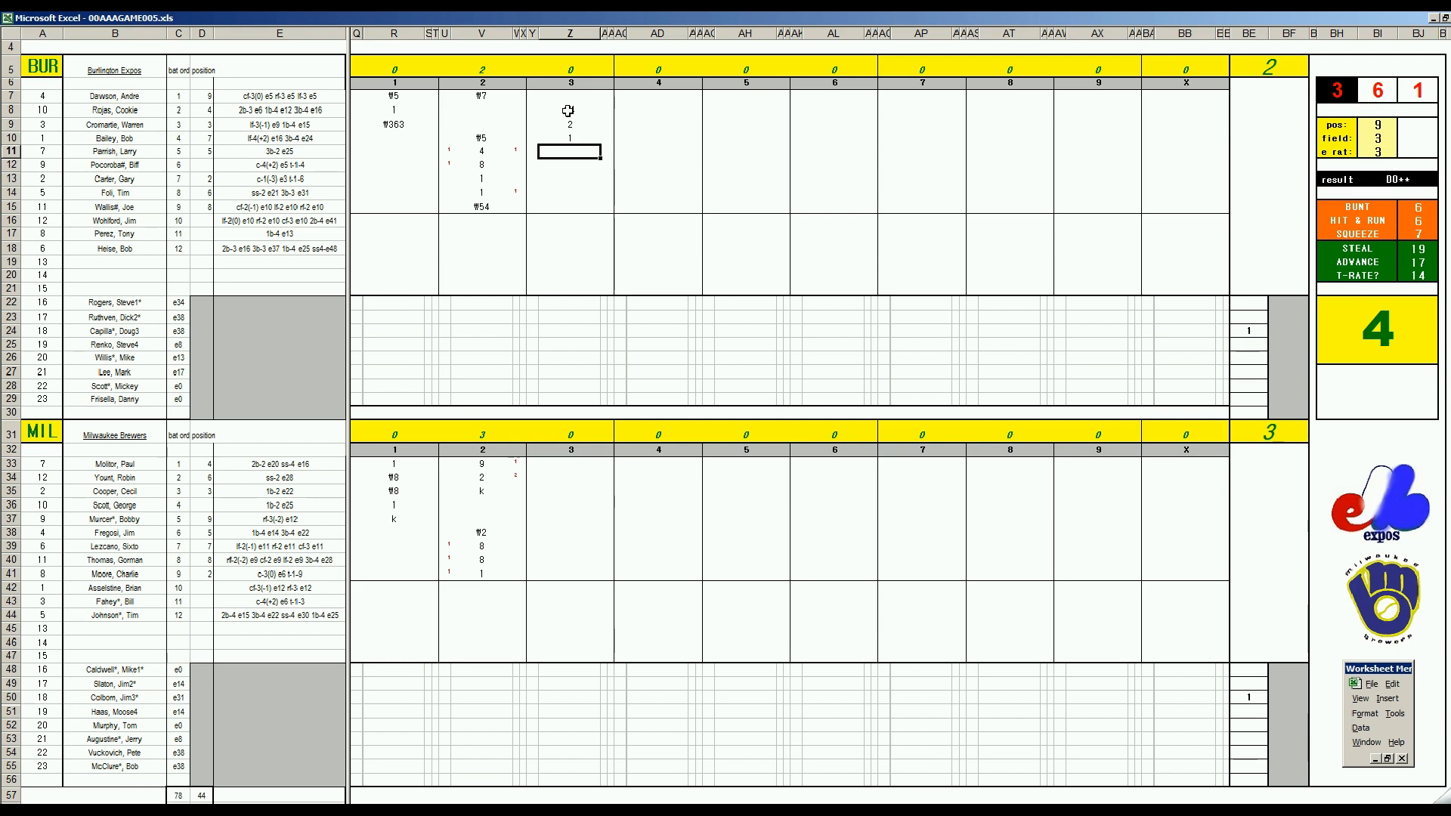
{"action": "type", "text": "k"}
{"action": "key", "text": "Return"}
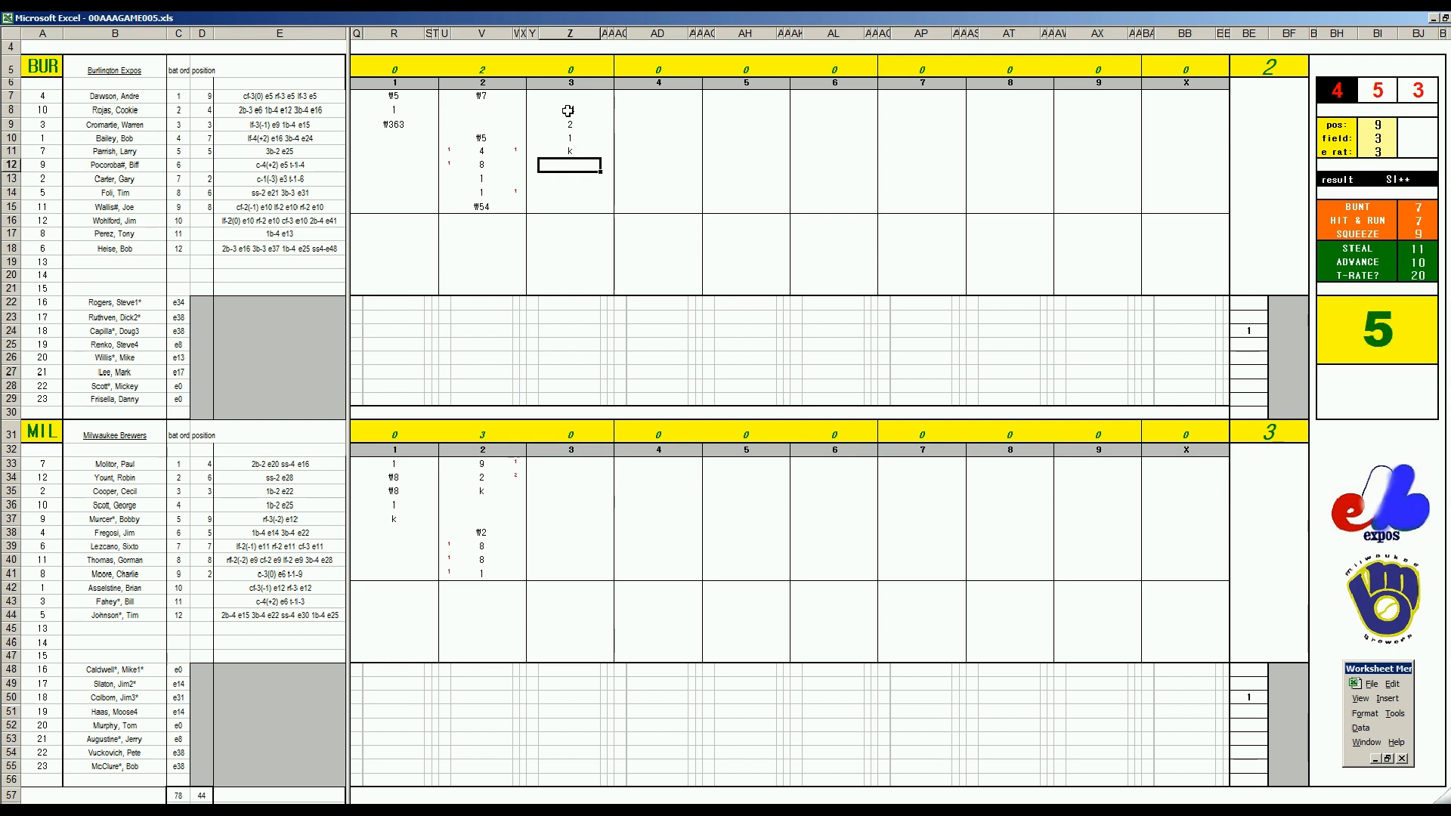
Enter 1 in Z12 and AA12, and score Burlington's third-inning run as 1 in Y9.
{"action": "type", "text": "1"}
{"action": "key", "text": "Tab"}
{"action": "key", "text": "Left"}
{"action": "key", "text": "Left"}
{"action": "key", "text": "Up"}
{"action": "key", "text": "Up"}
{"action": "key", "text": "Up"}
{"action": "type", "text": "1"}
Close Burlington's third inning with k in Z13.
{"action": "key", "text": "Right"}
{"action": "key", "text": "Down"}
{"action": "key", "text": "Down"}
{"action": "key", "text": "Down"}
{"action": "key", "text": "Down"}
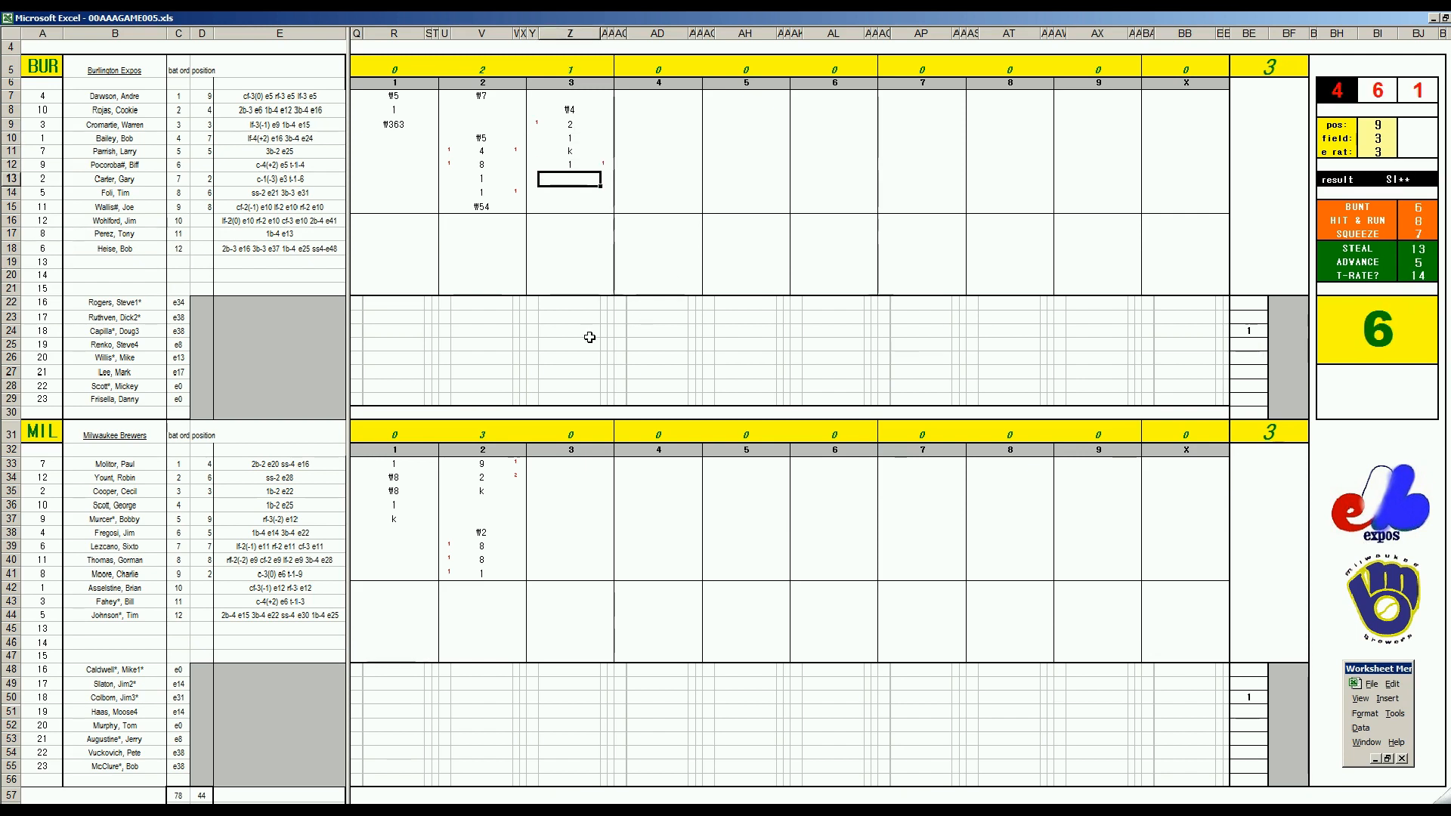
{"action": "type", "text": "k"}
Record Milwaukee's third-inning results as #7, 8, #9 and k in Z36:Z39.
{"action": "left_click", "coordinate": [584, 502]}
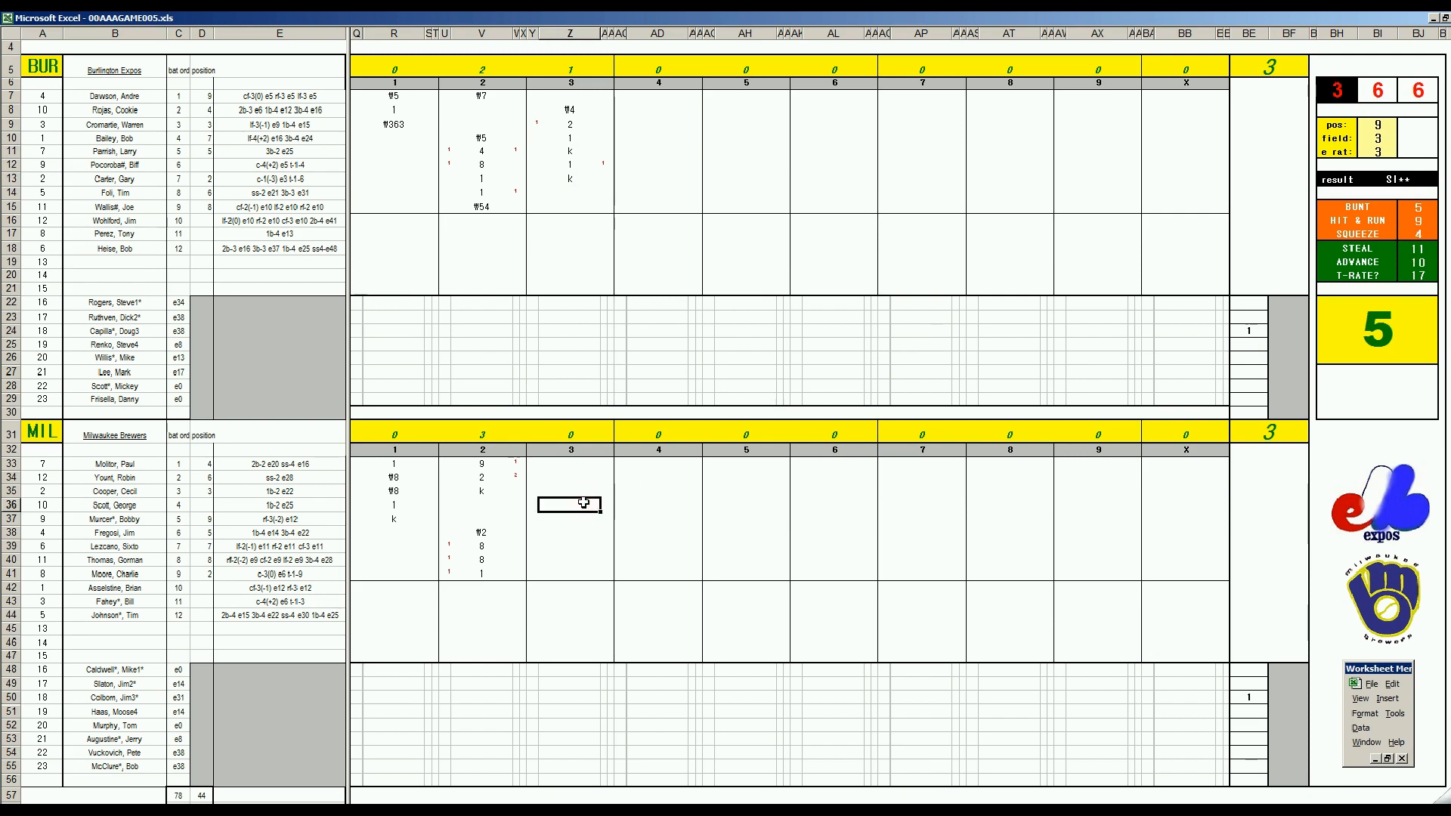
{"action": "type", "text": "#7"}
{"action": "key", "text": "Return"}
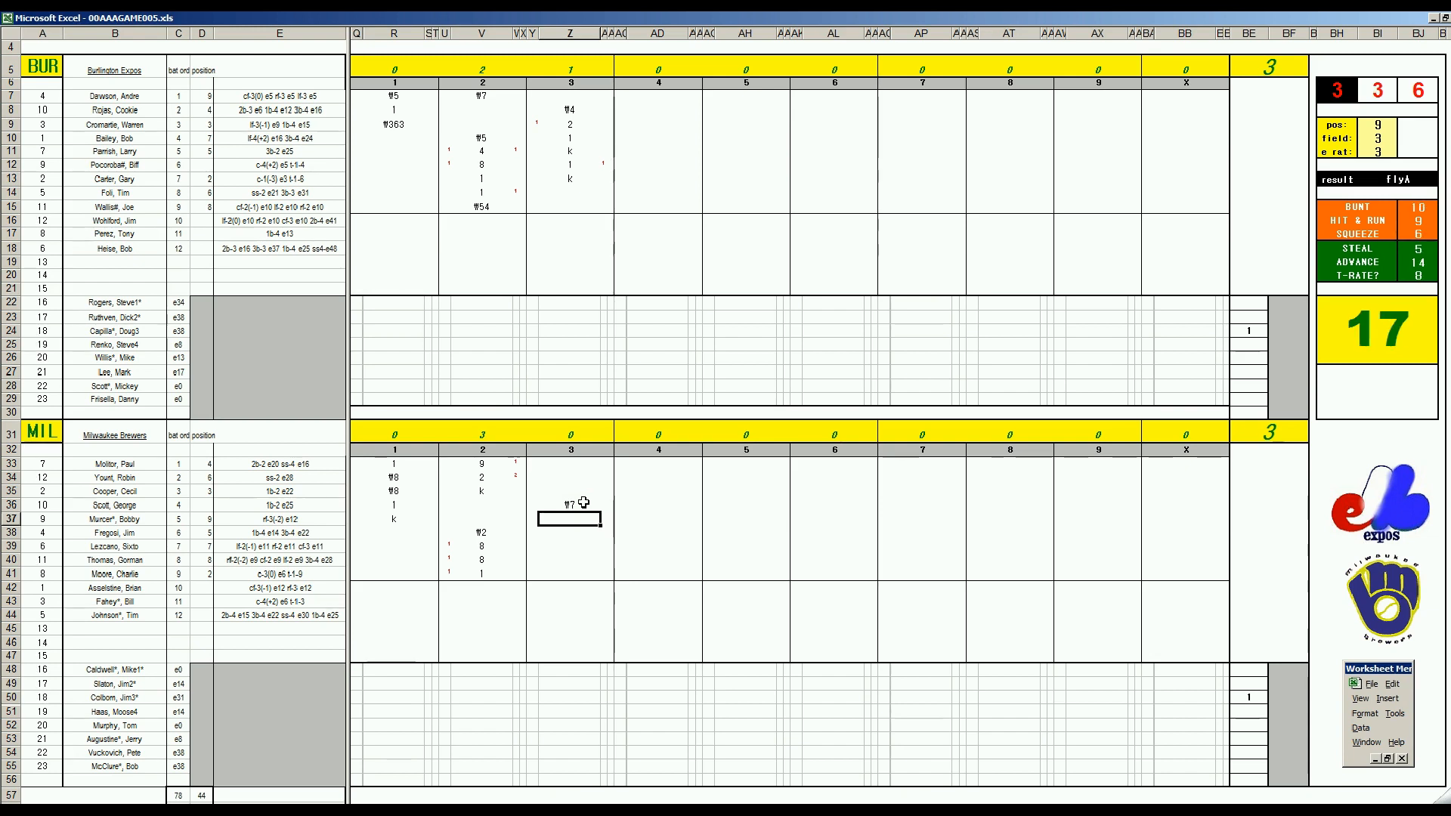
{"action": "type", "text": "8"}
{"action": "key", "text": "Return"}
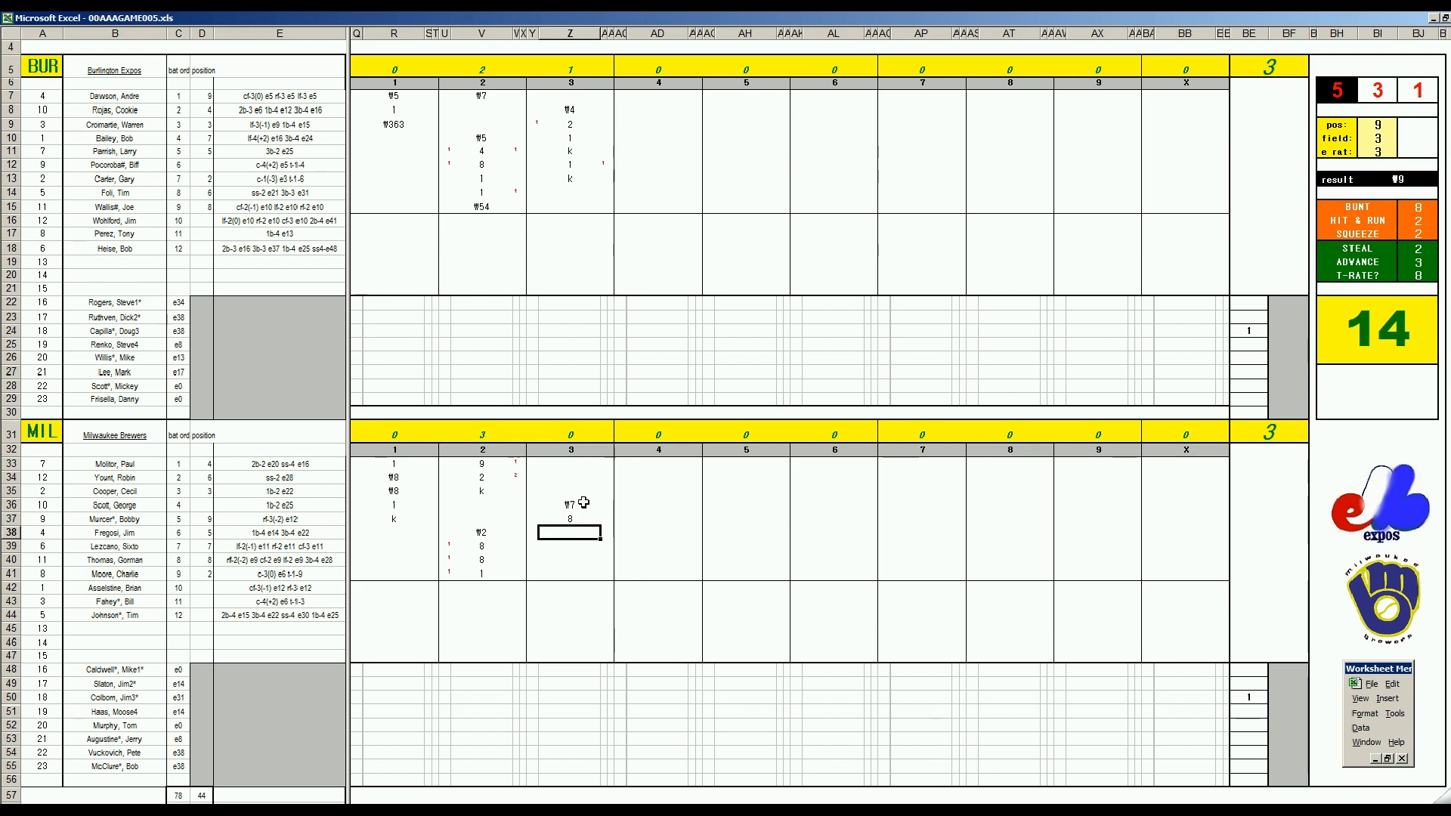
{"action": "type", "text": "#9"}
{"action": "key", "text": "Return"}
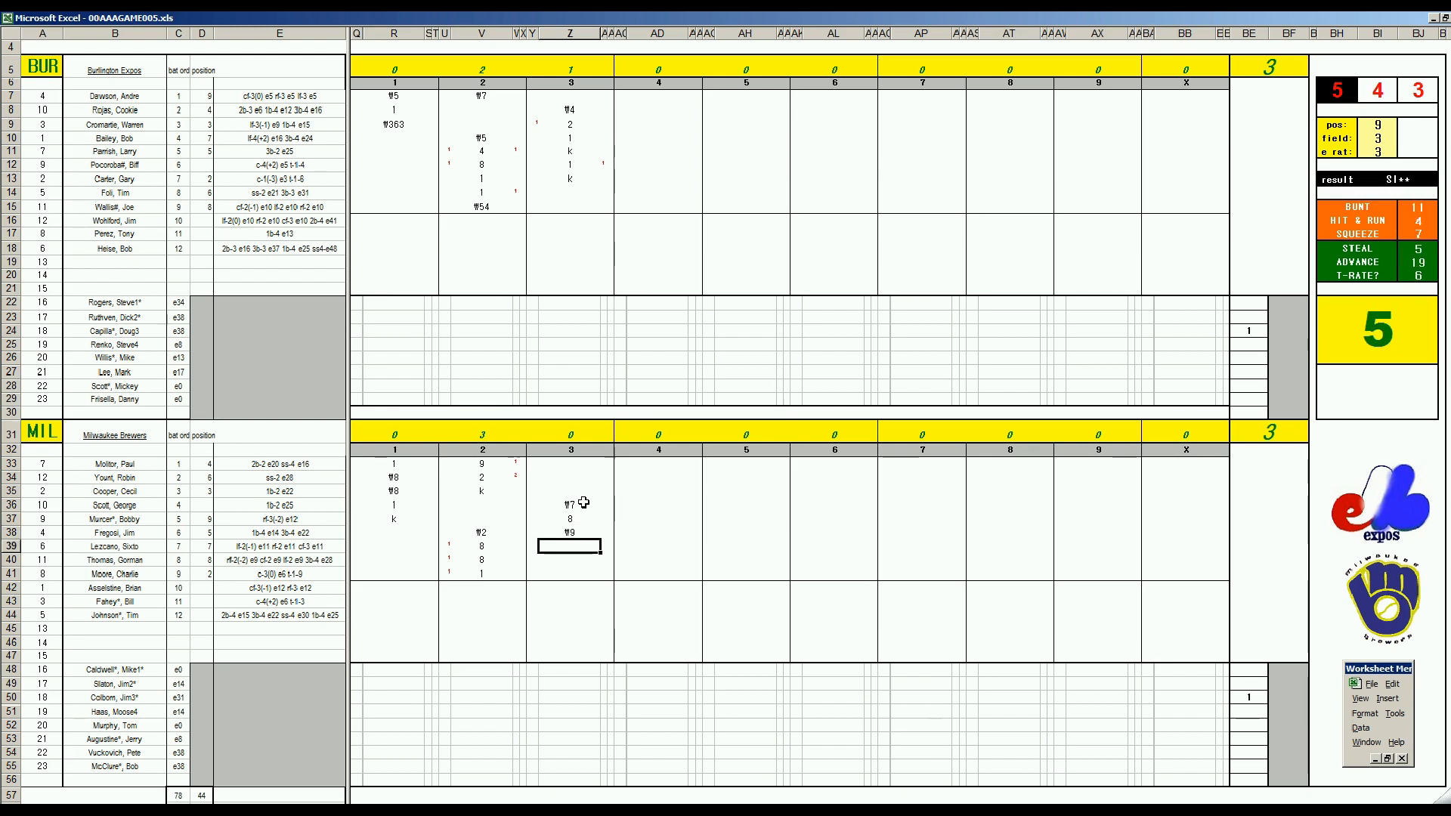
{"action": "type", "text": "k"}
Record Burlington's first fourth-inning result as 2 in AD14.
{"action": "left_click", "coordinate": [642, 194]}
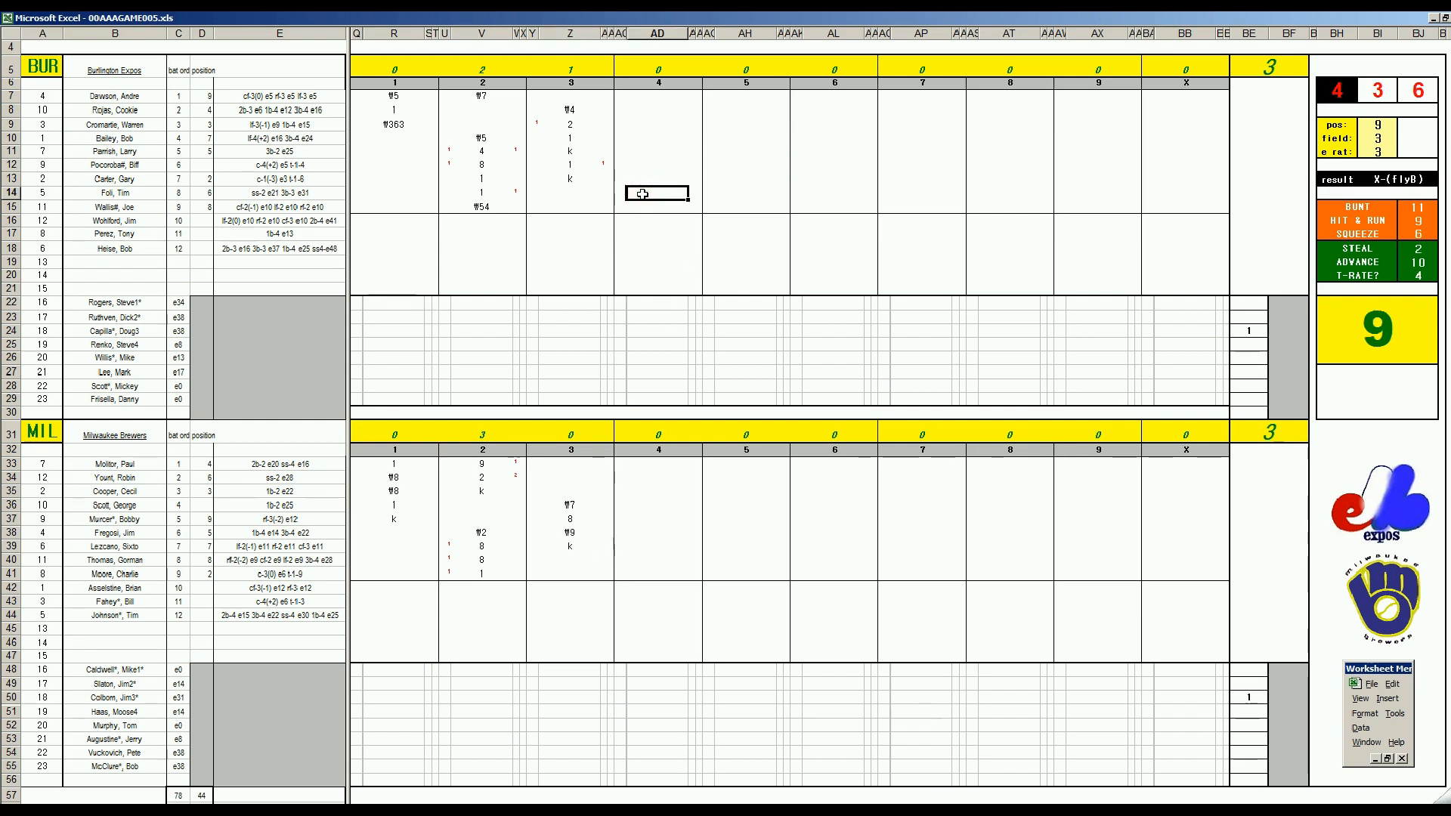
{"action": "type", "text": "2"}
{"action": "key", "text": "Return"}
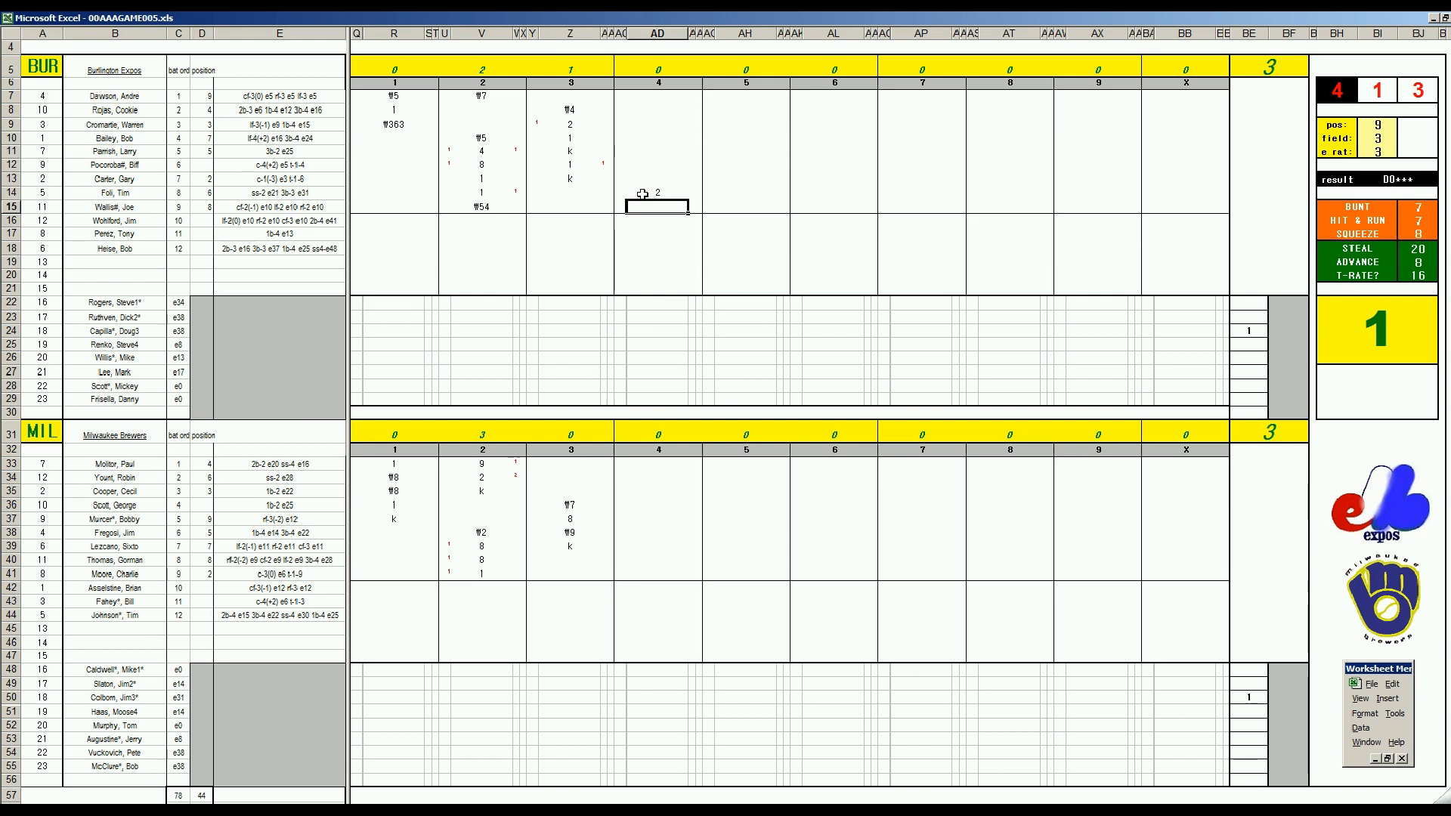
Set the fielding lookup to position 6 and field 3.
{"action": "key", "text": "ctrl+f"}
{"action": "type", "text": "6"}
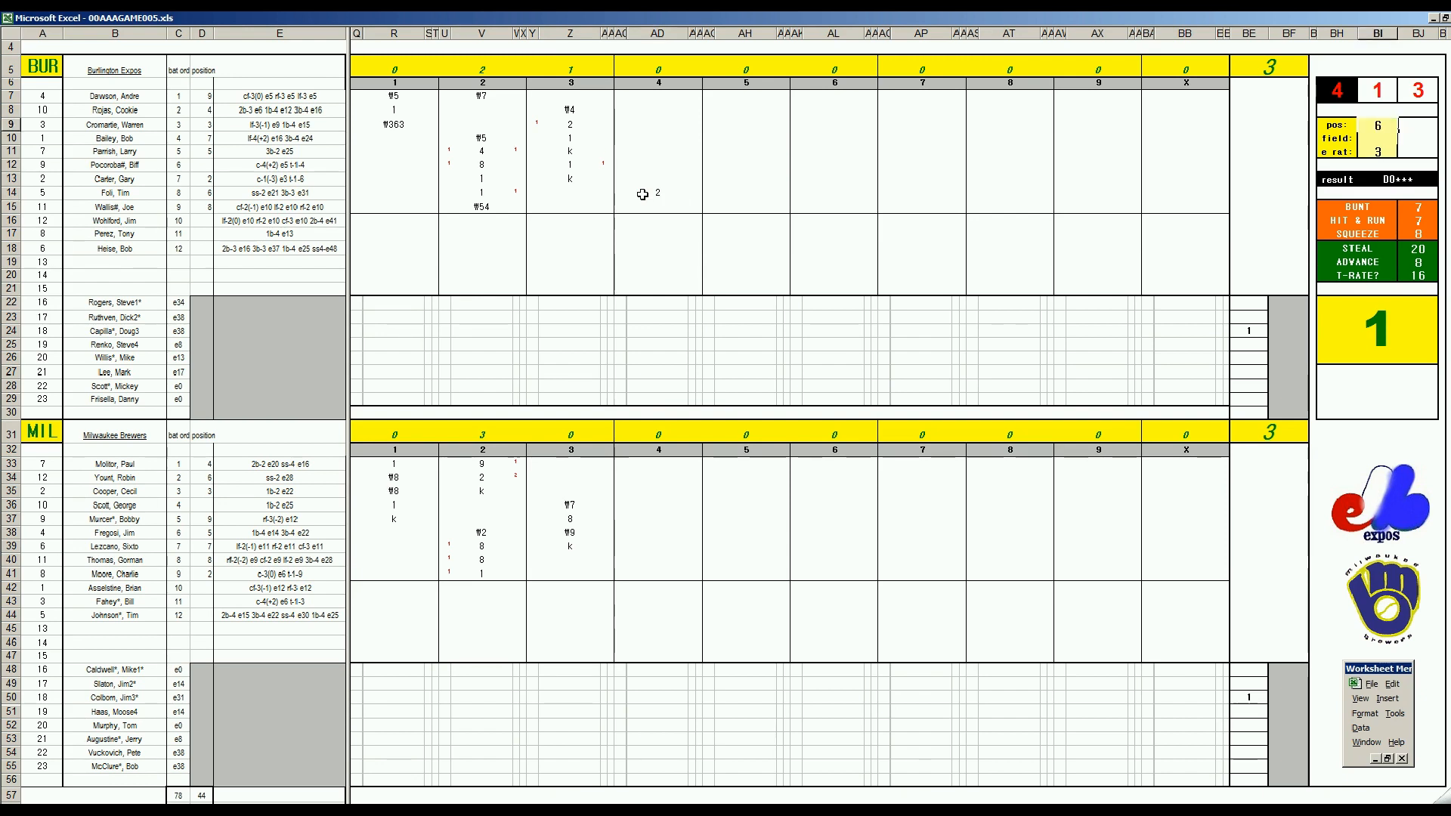
{"action": "key", "text": "Return"}
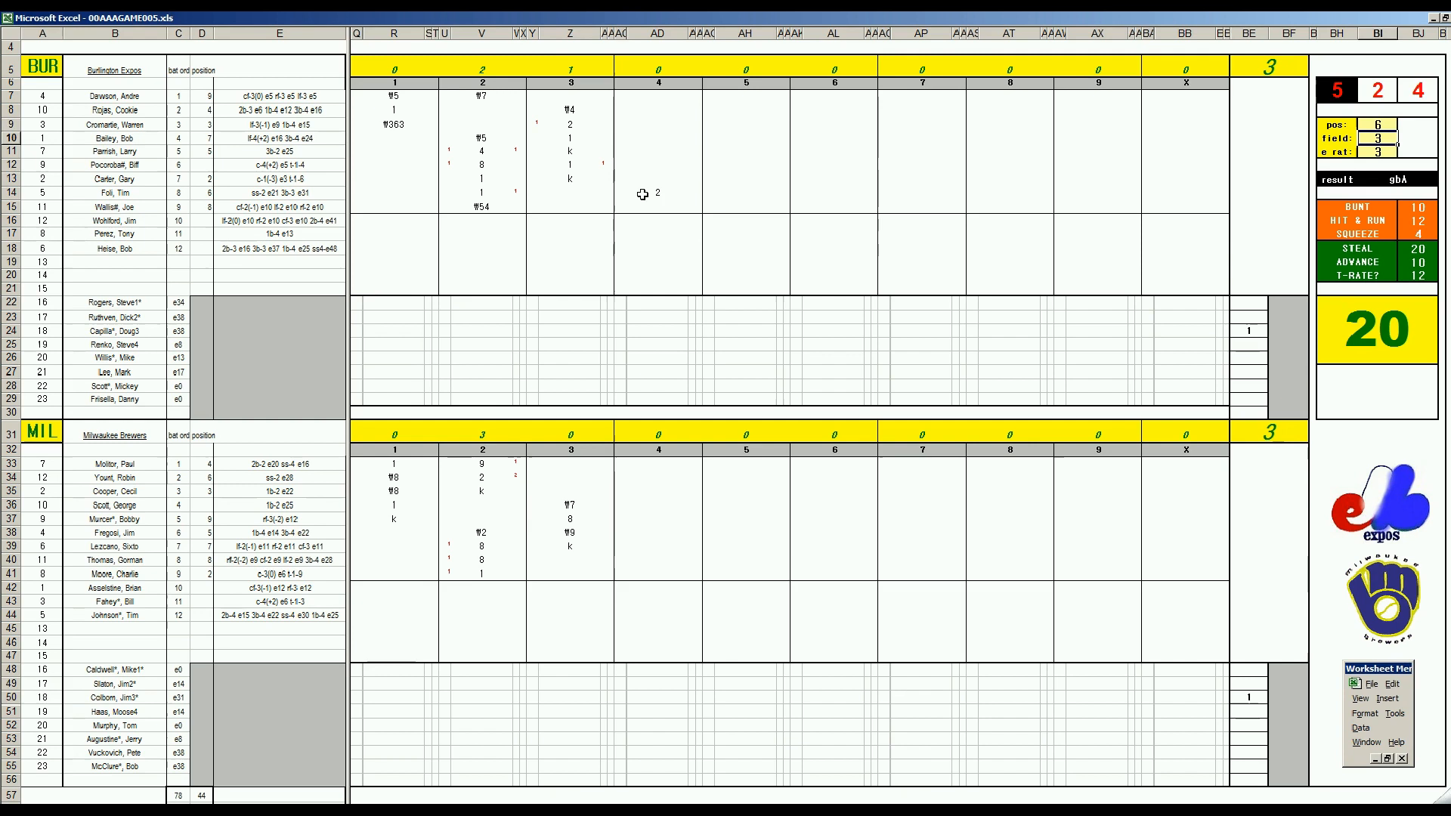
Complete Burlington's fourth inning with #63 in AD15, followed by 1, #53 and #4 in AD7:AD9.
{"action": "left_click", "coordinate": [663, 207]}
{"action": "type", "text": "#63"}
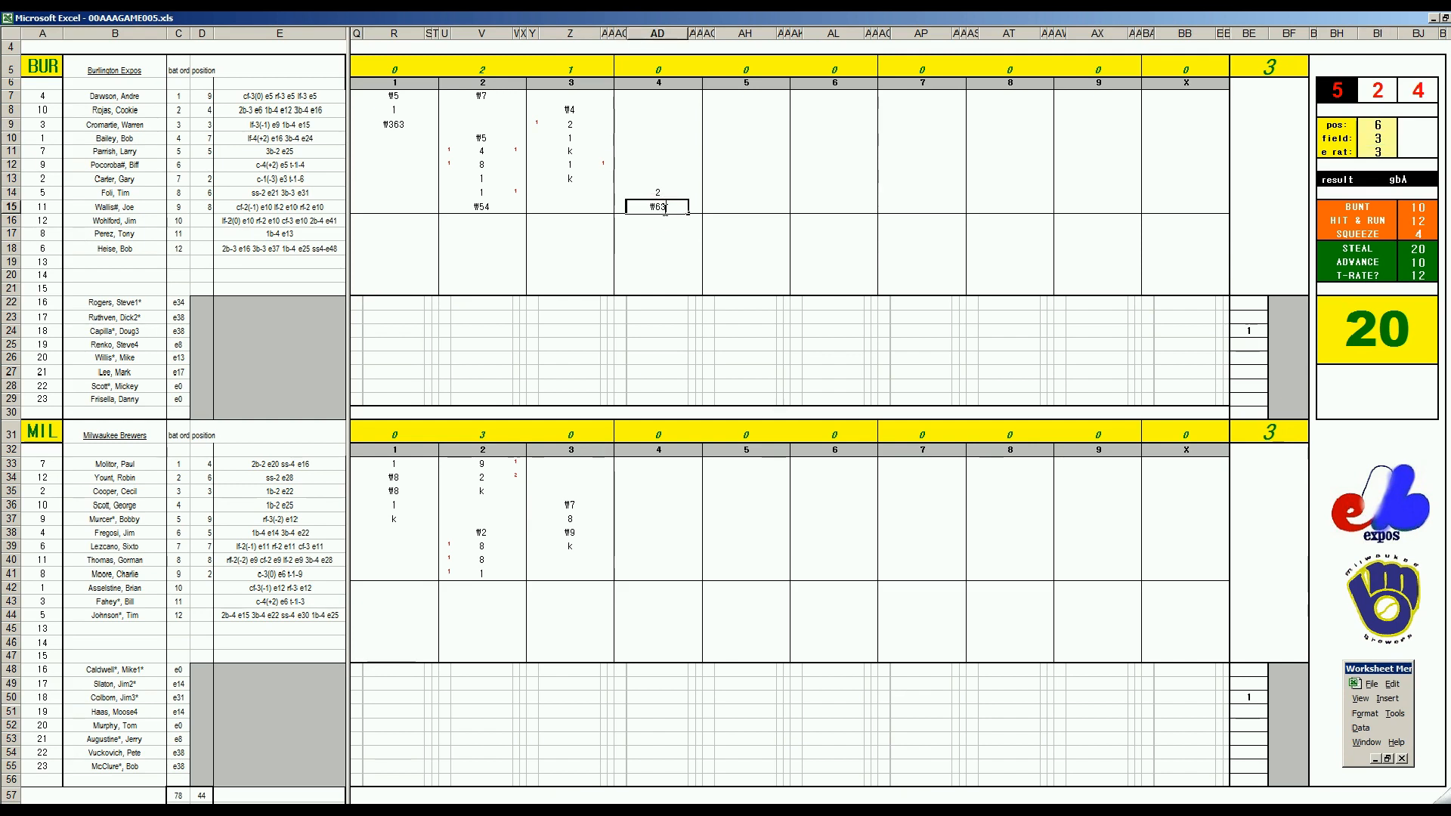
{"action": "key", "text": "Return"}
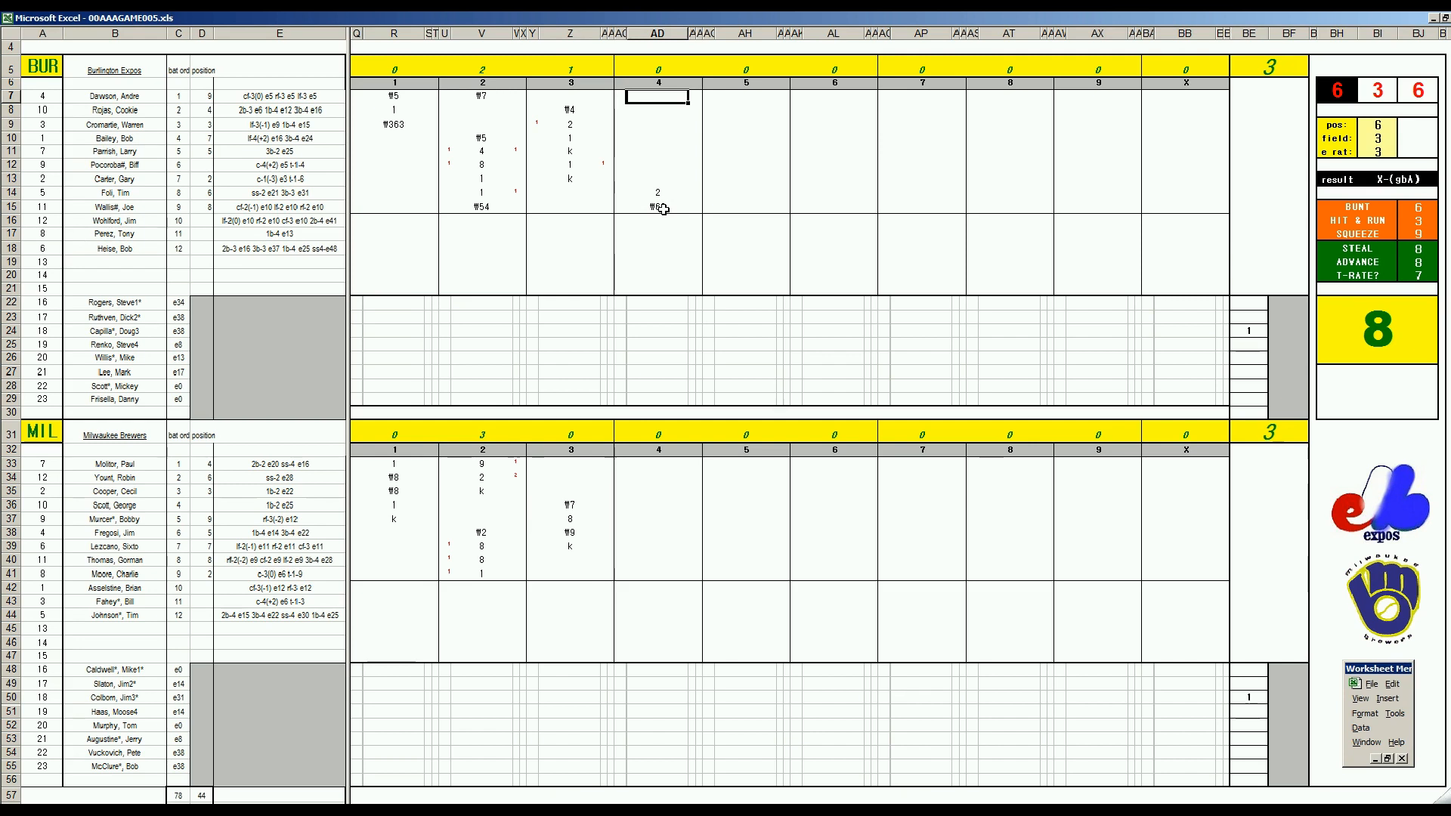
{"action": "type", "text": "1"}
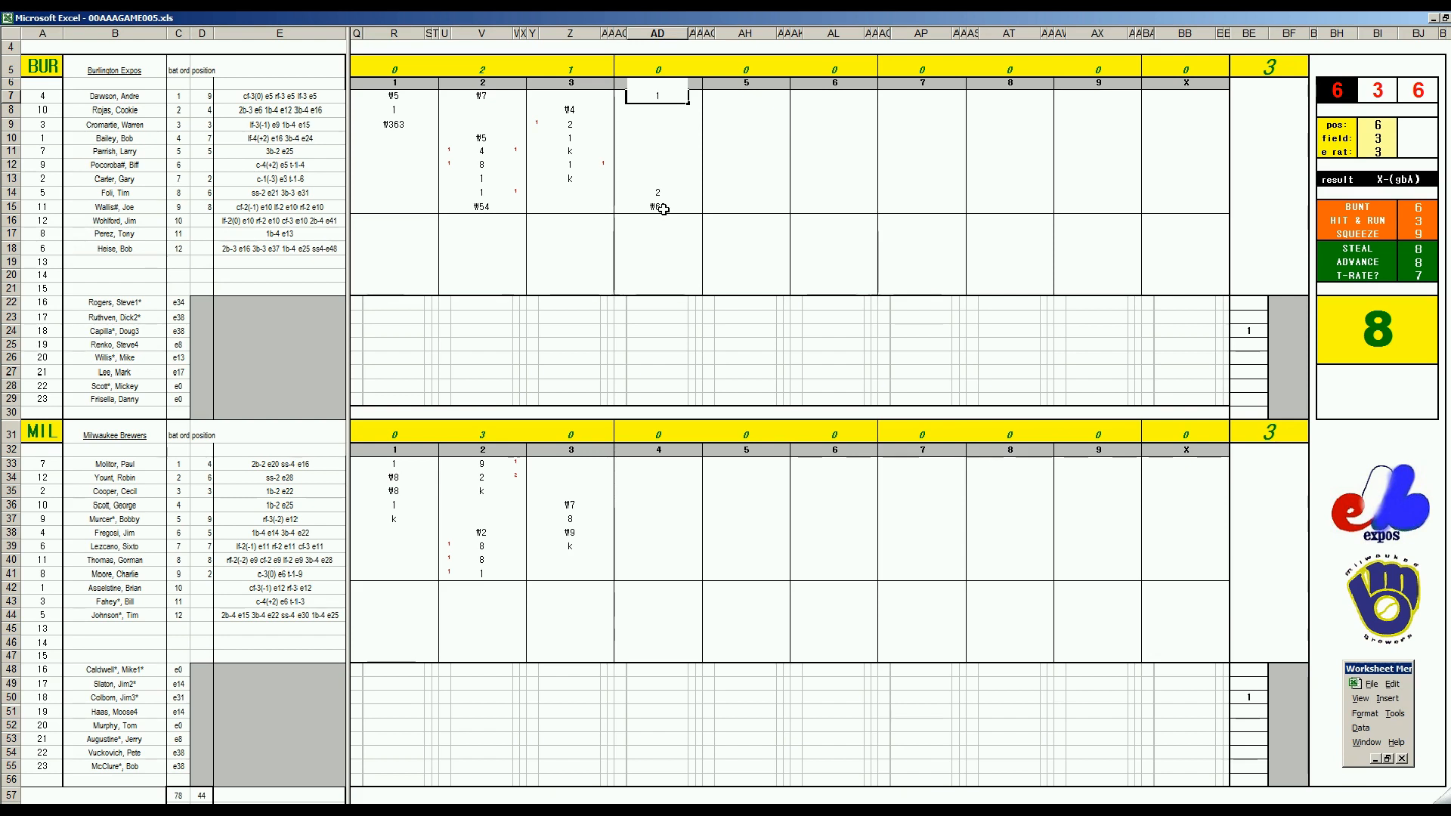
{"action": "key", "text": "Return"}
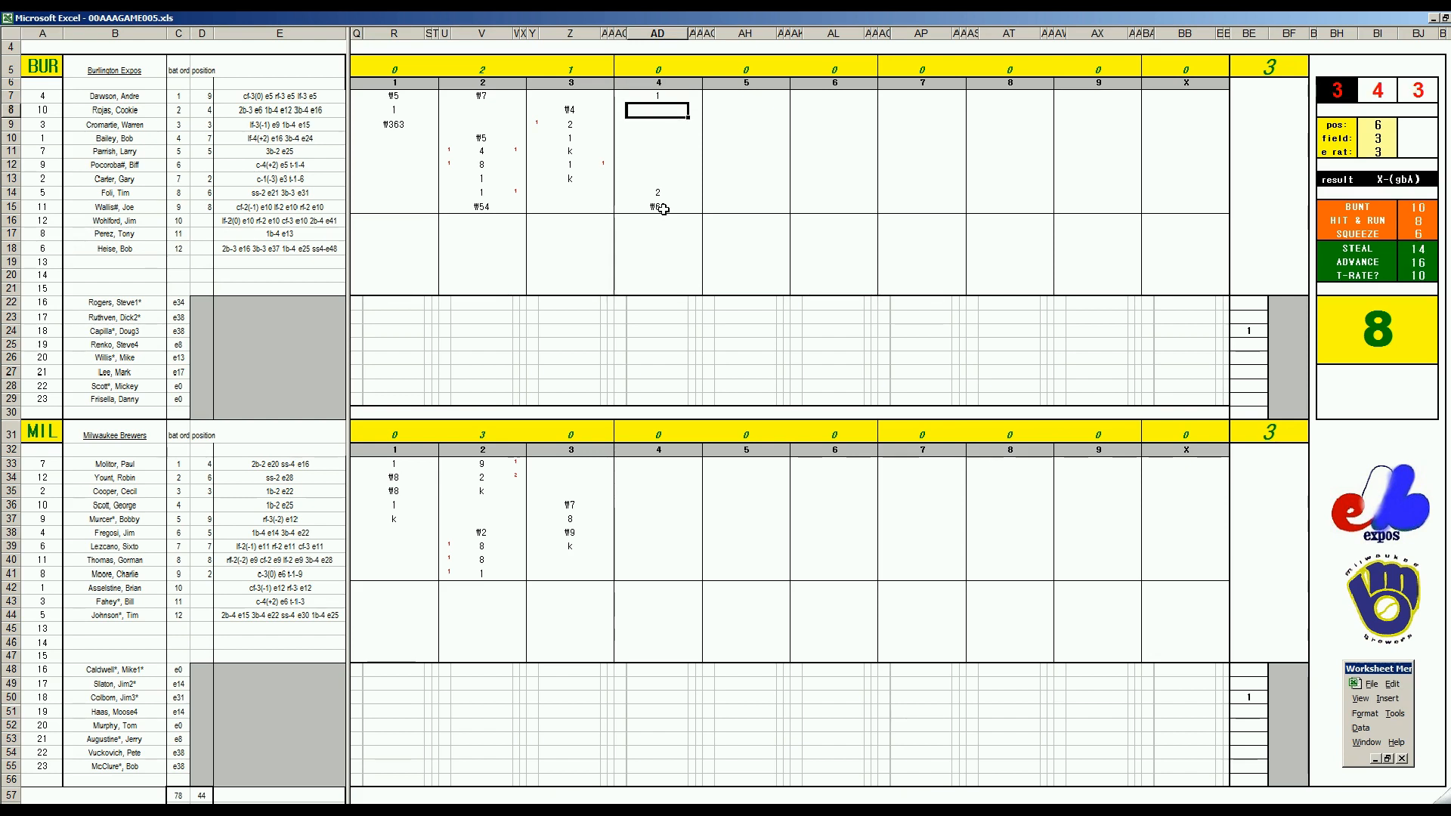
{"action": "type", "text": "#53"}
{"action": "key", "text": "Return"}
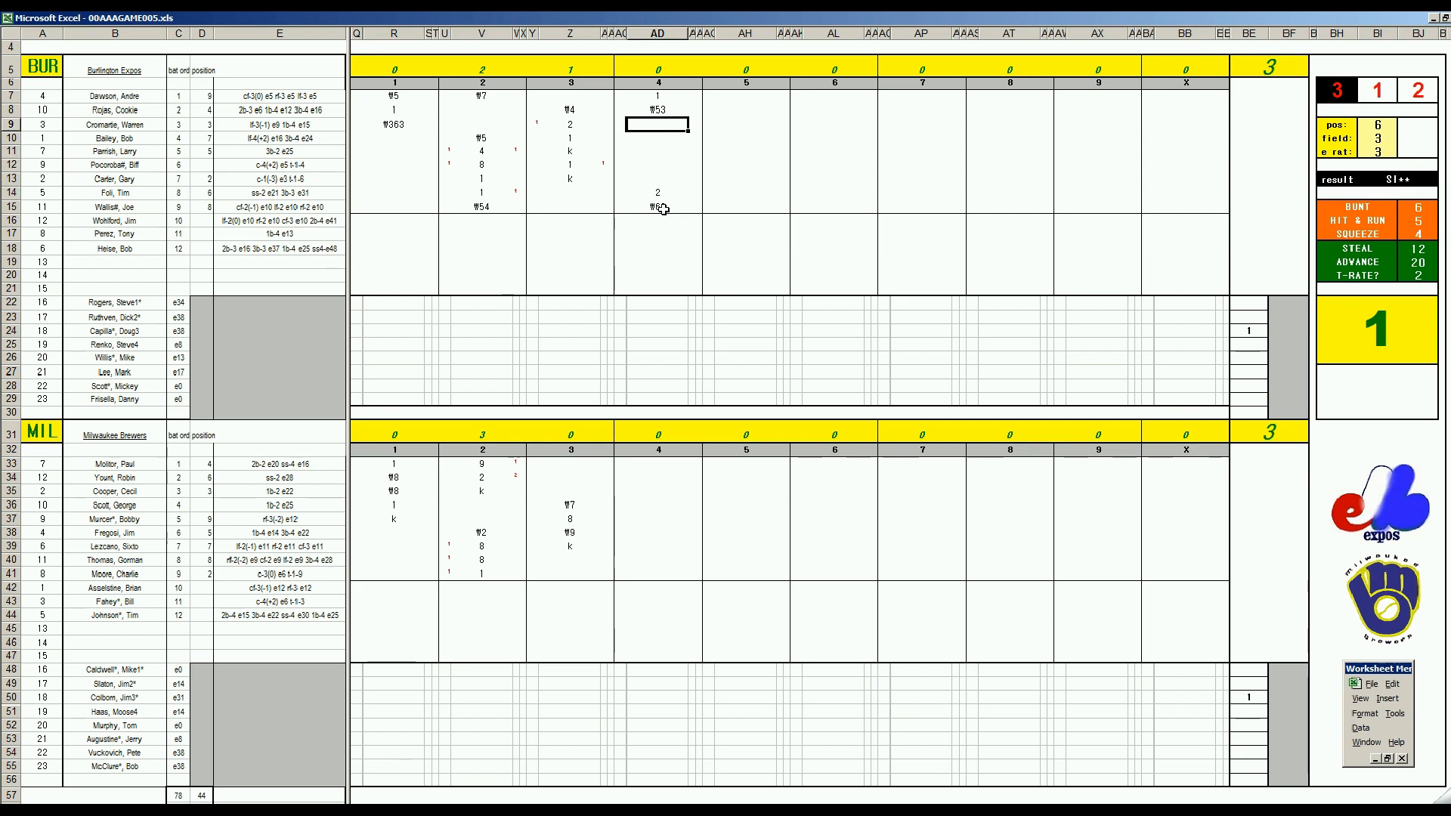
{"action": "type", "text": "#4"}
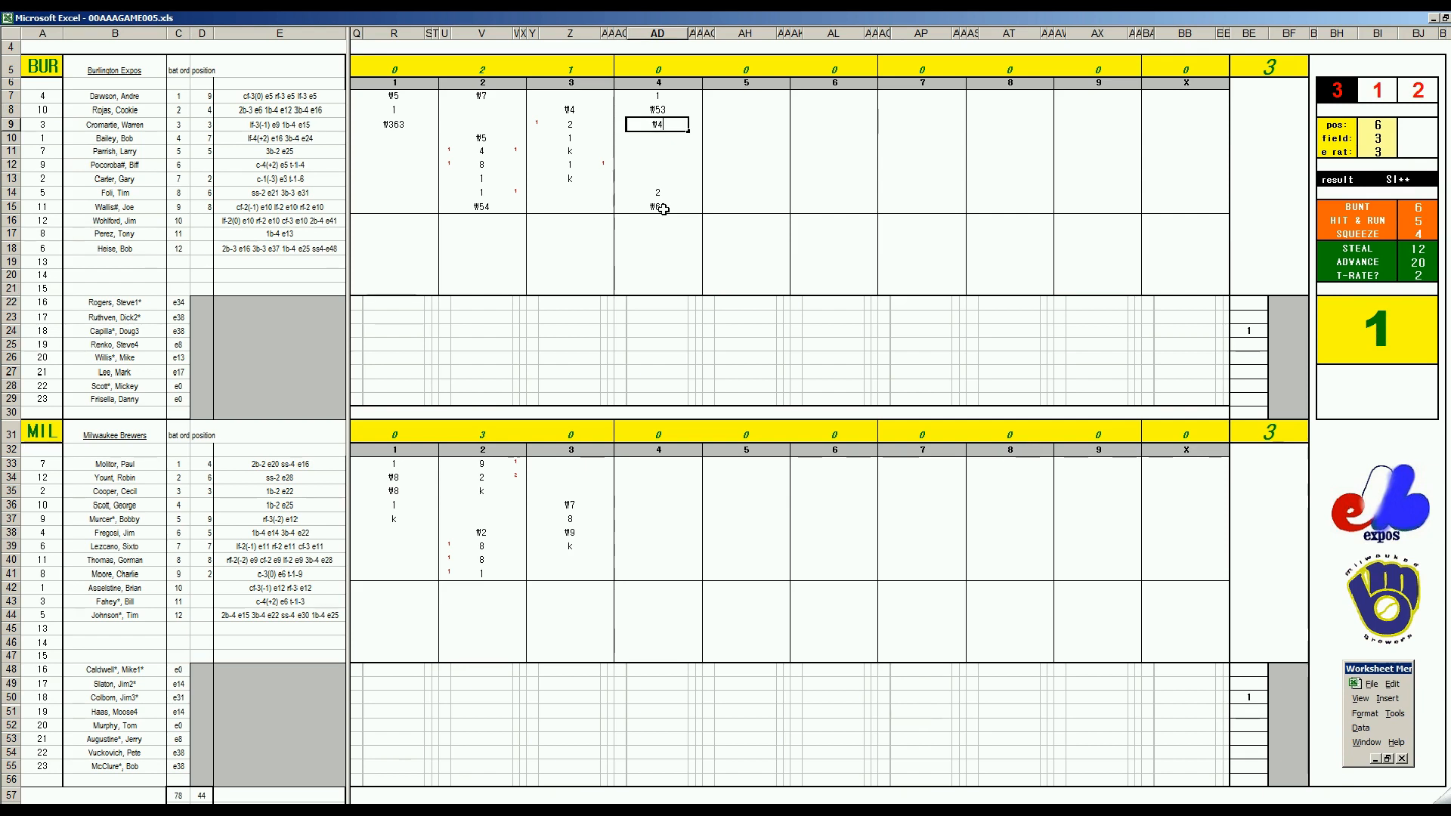
Record Milwaukee's fourth inning as k in AD40 and AD41, and #8 in AD33.
{"action": "left_click", "coordinate": [639, 559]}
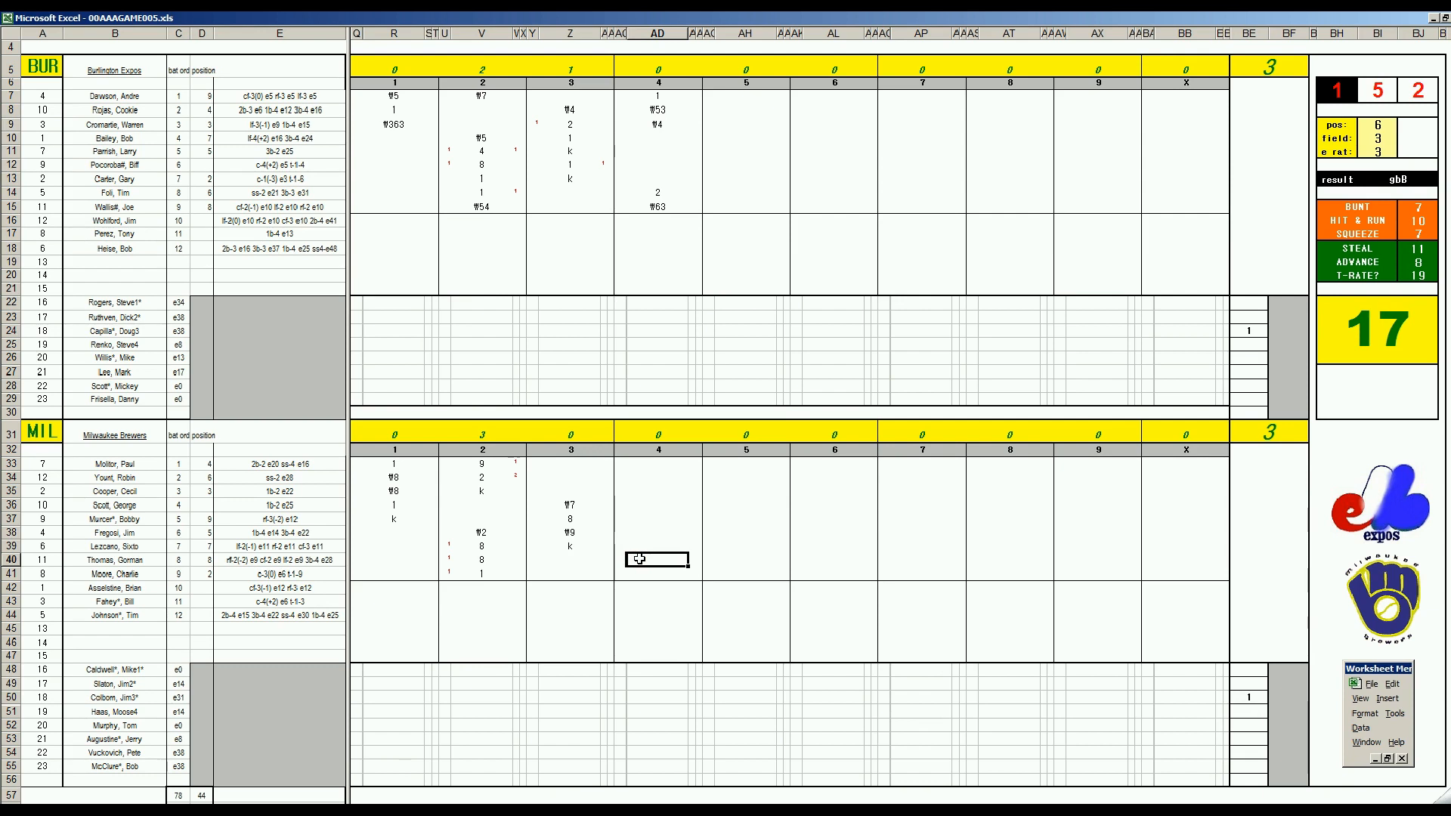
{"action": "type", "text": "k"}
{"action": "key", "text": "Return"}
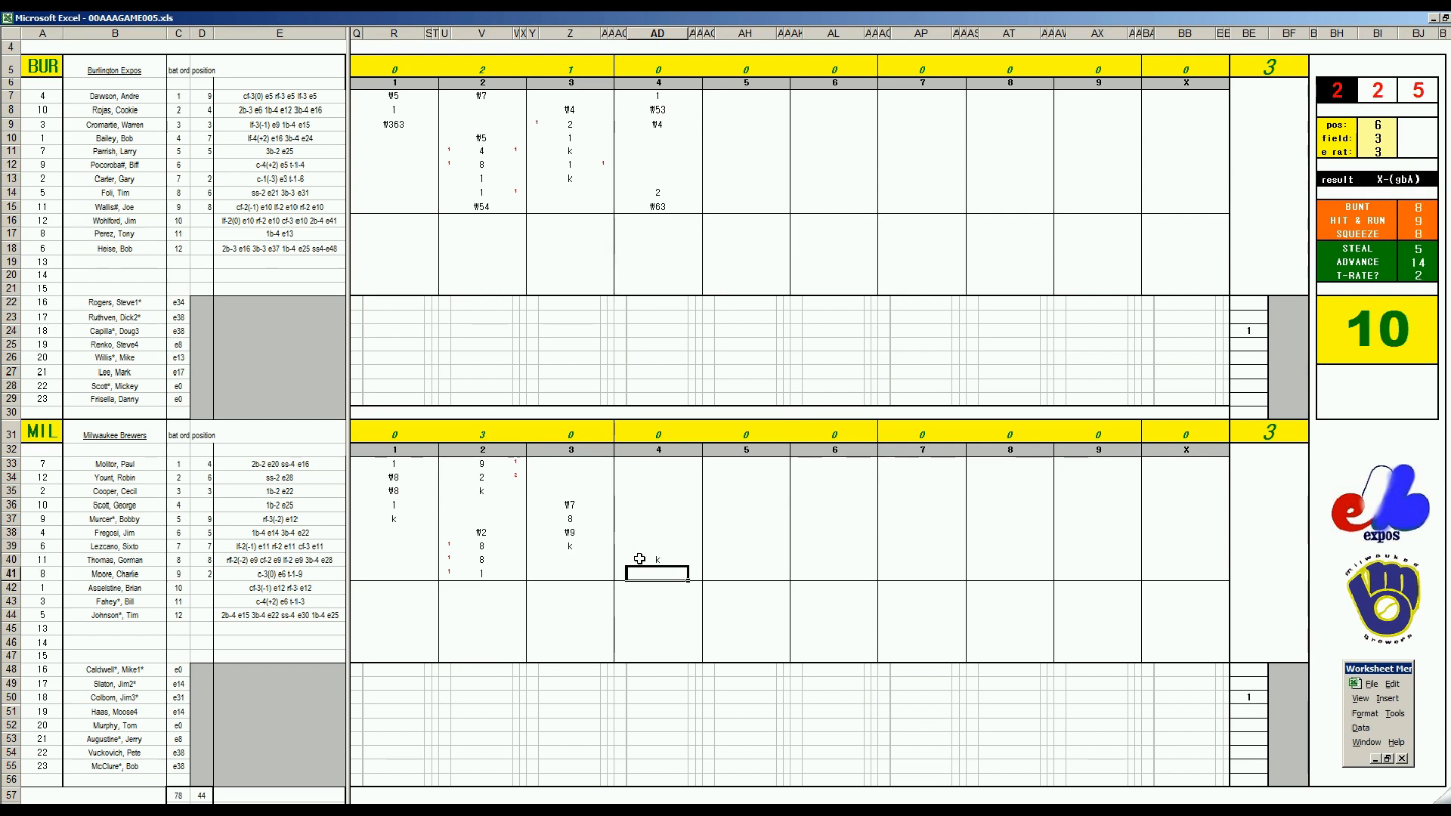
{"action": "type", "text": "k"}
{"action": "key", "text": "Return"}
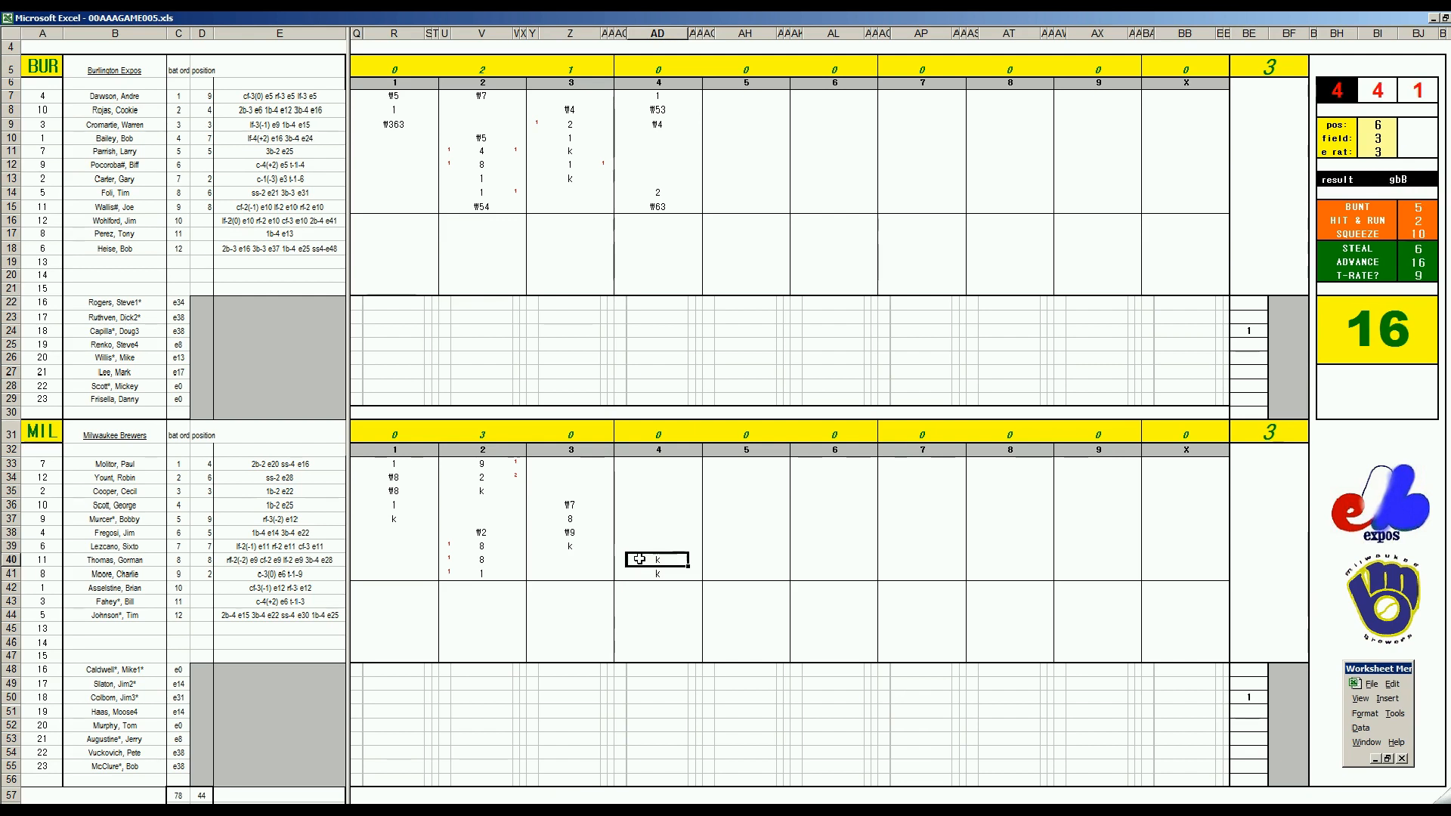
{"action": "key", "text": "Up"}
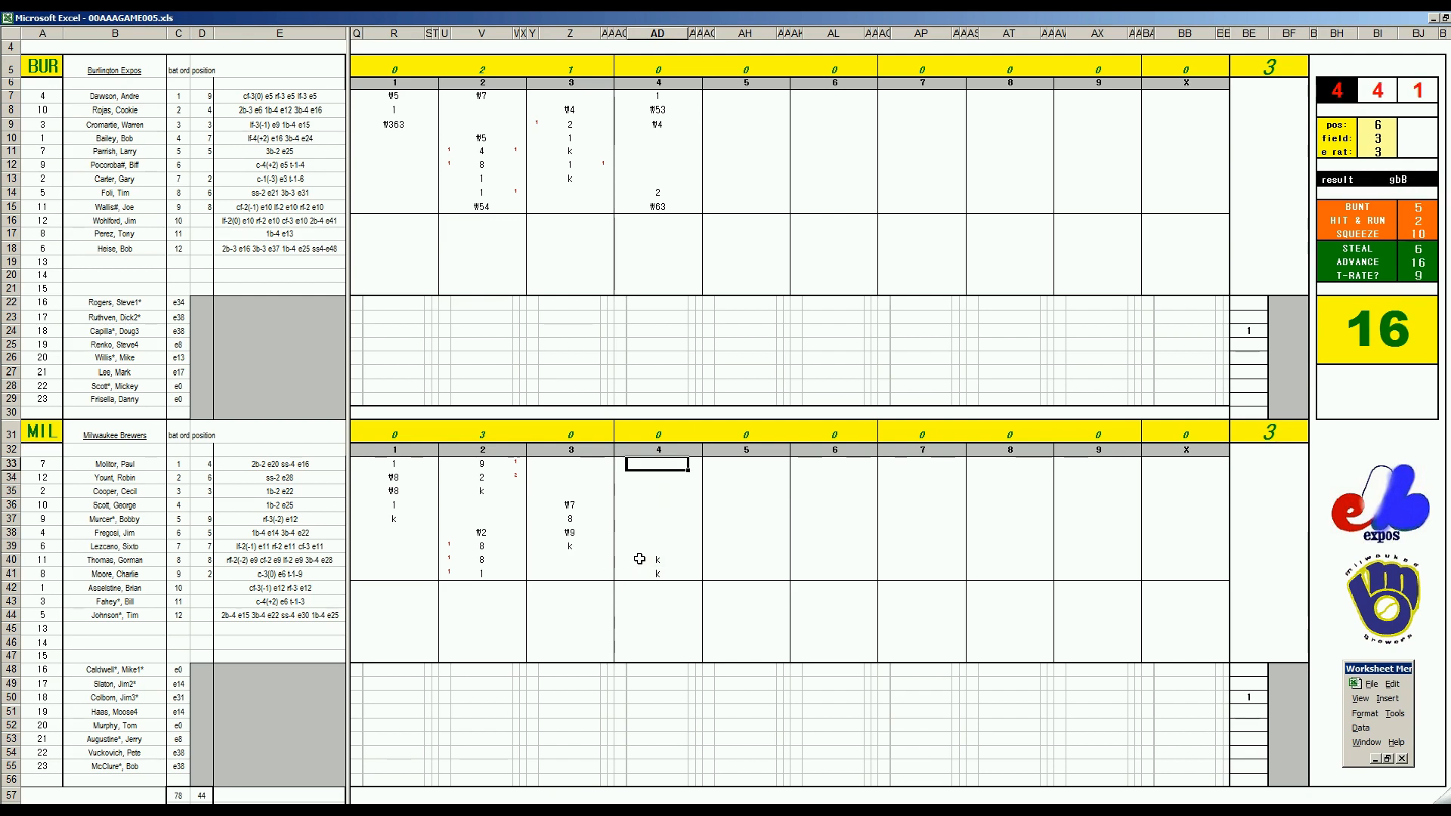
{"action": "type", "text": "\\8"}
Record Burlington's first two fifth-inning results as k and #7 in AH10:AH11.
{"action": "left_click", "coordinate": [742, 143]}
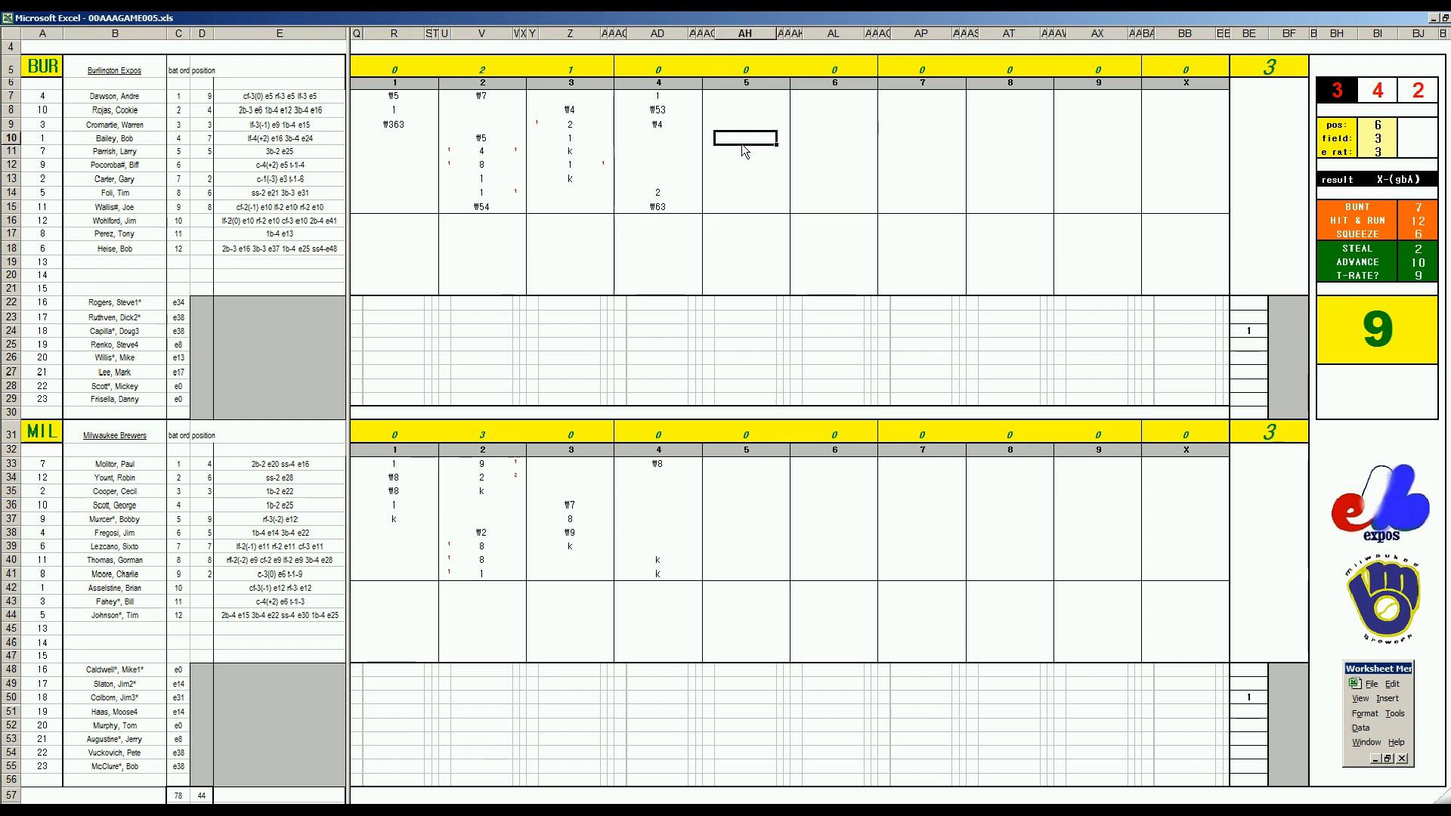
{"action": "type", "text": "k"}
{"action": "key", "text": "Return"}
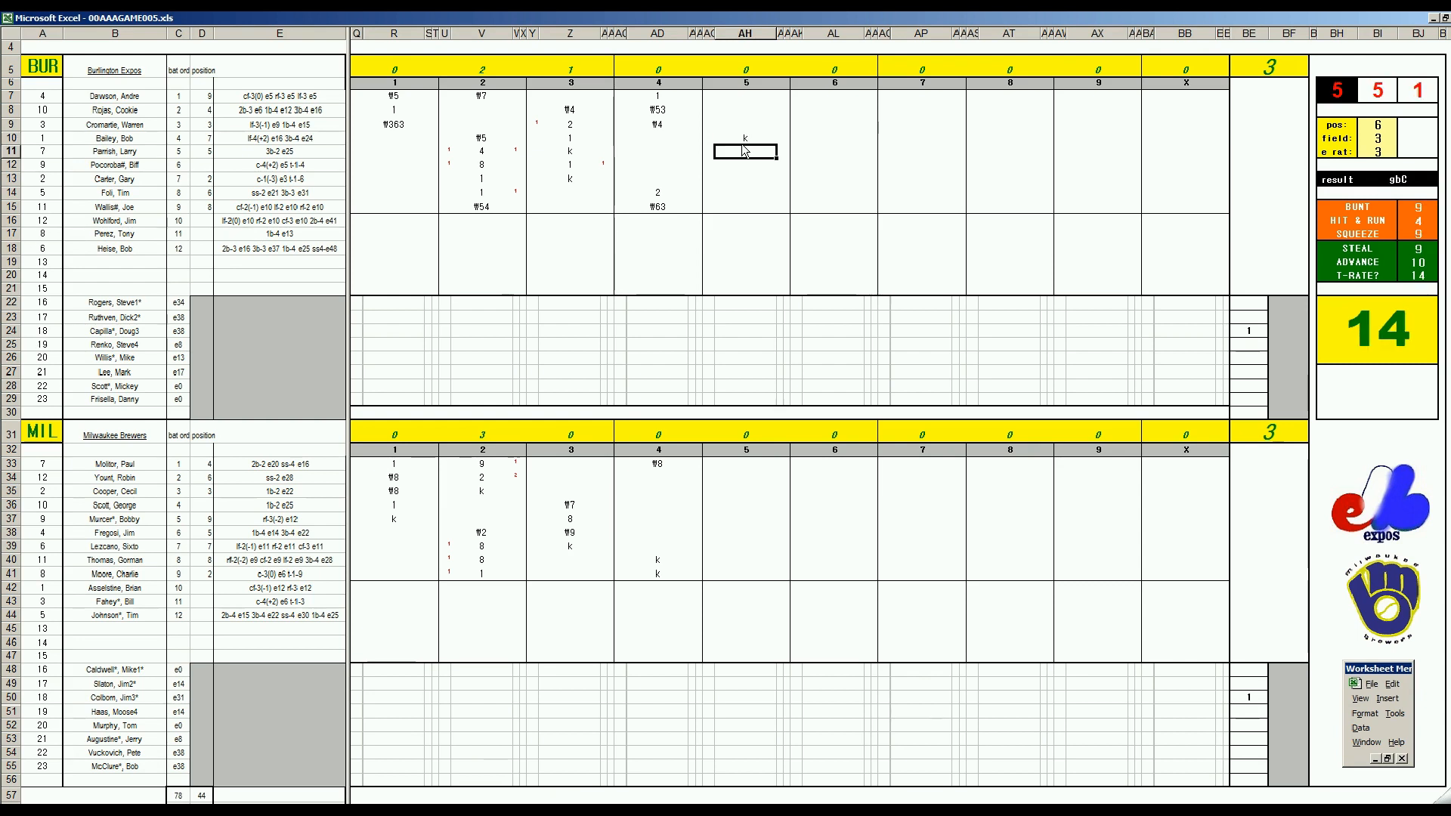
{"action": "type", "text": "\\7"}
{"action": "key", "text": "Return"}
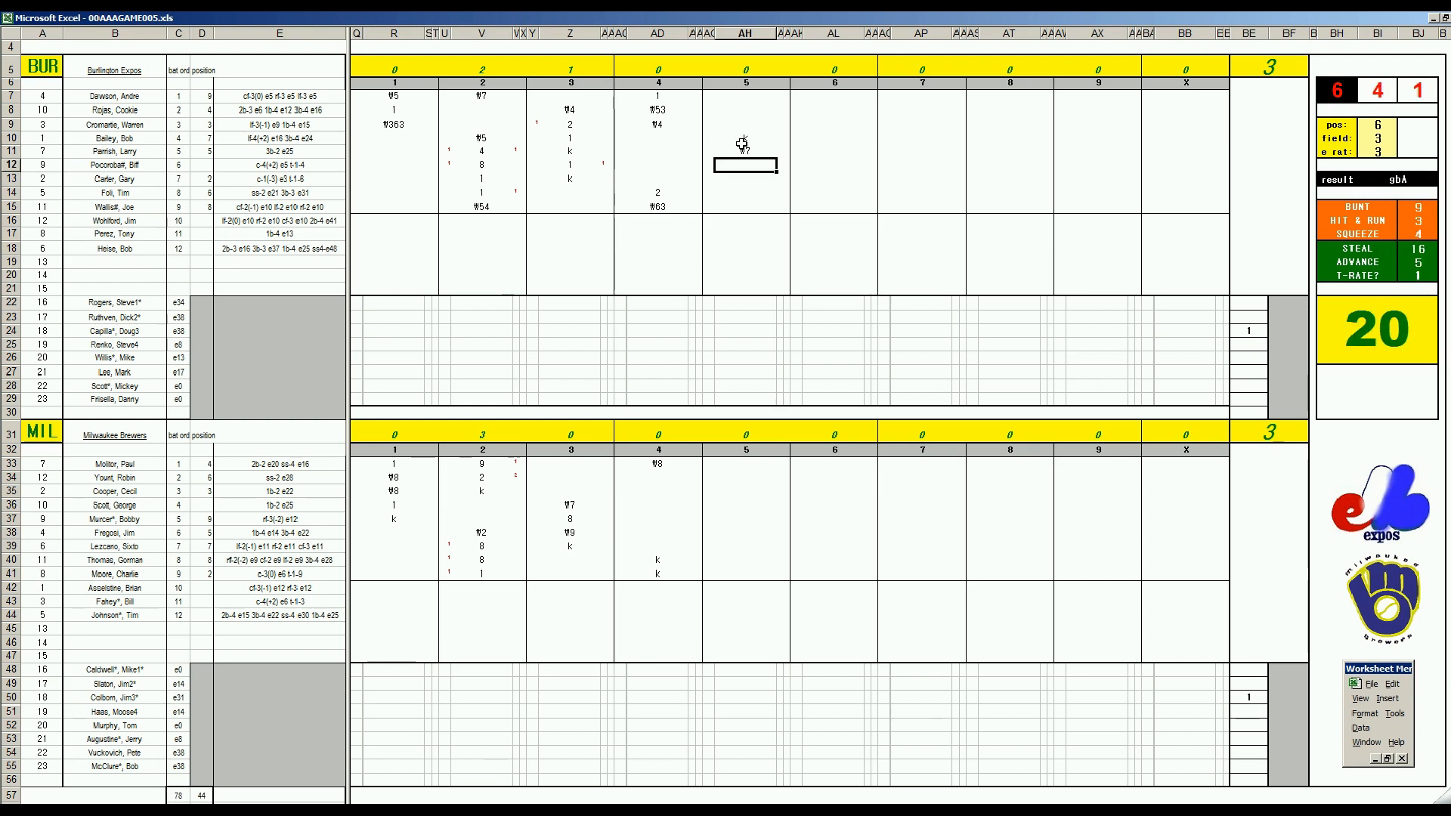
End Burlington's fifth inning with #5 in AH12, and set the fielding lookup to position 4 with error rating 6.
{"action": "type", "text": "\\5"}
{"action": "left_click", "coordinate": [738, 474]}
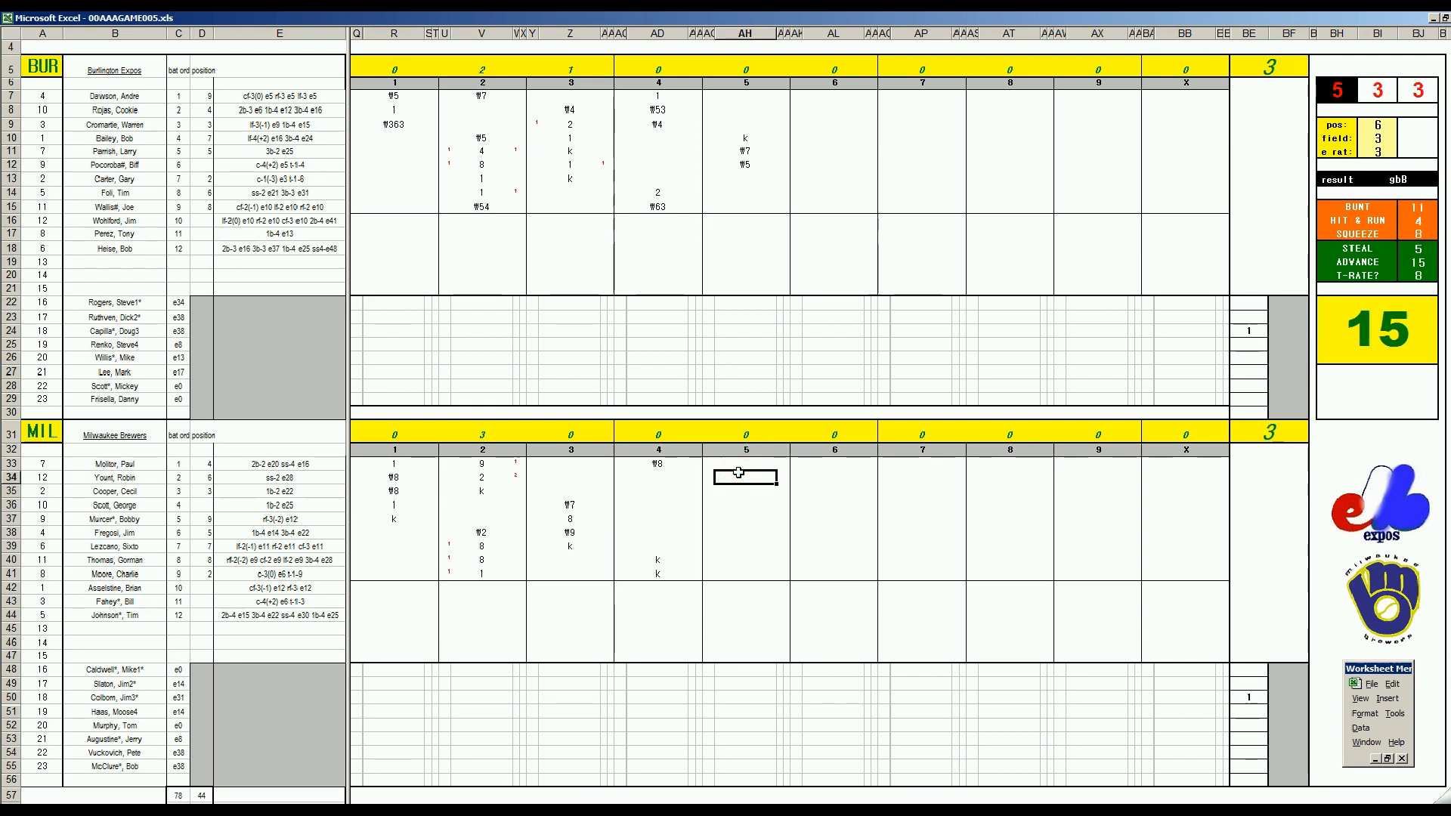
{"action": "key", "text": "ctrl+q"}
{"action": "type", "text": "4"}
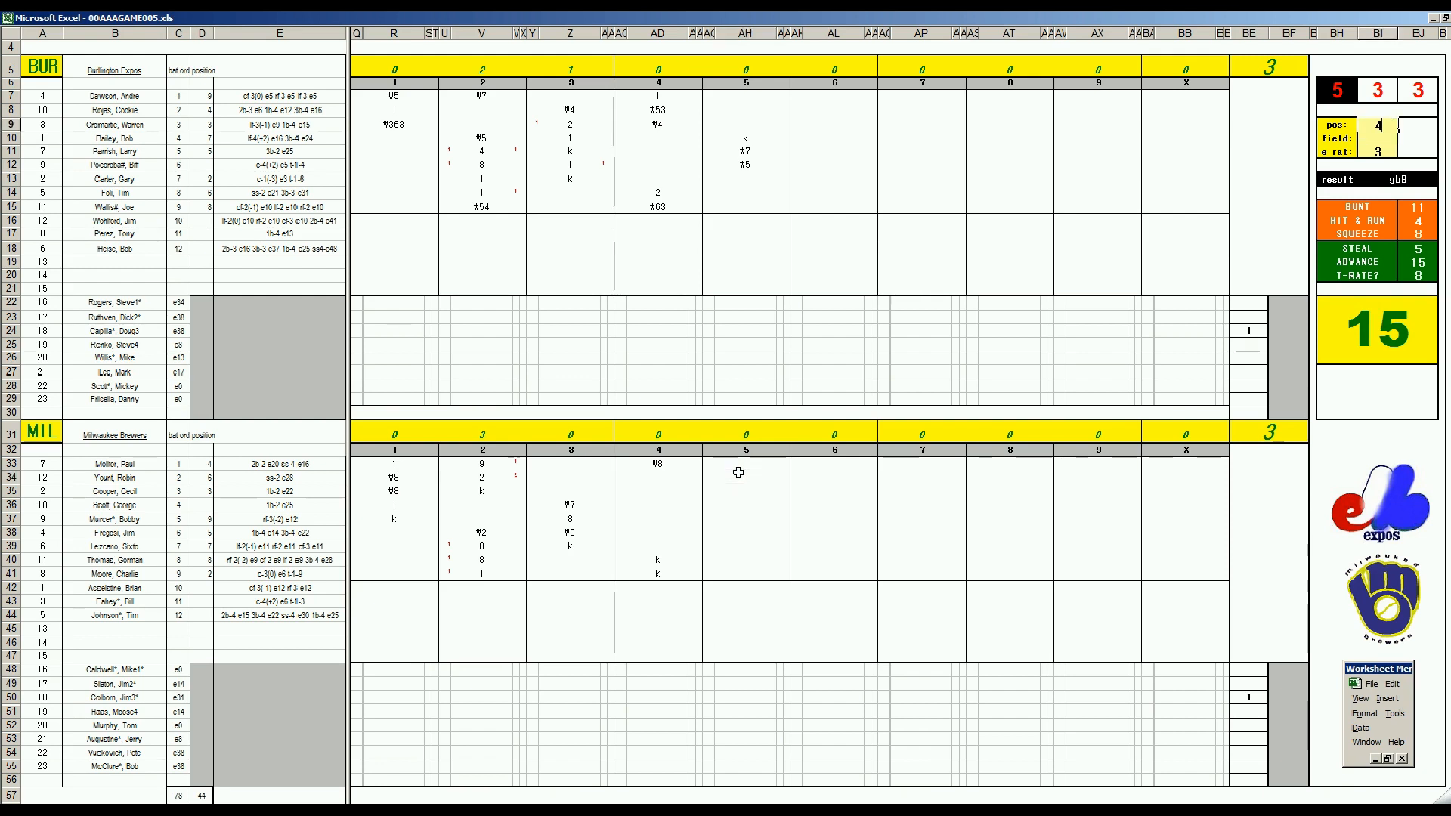
{"action": "key", "text": "Return"}
{"action": "key", "text": "Return"}
{"action": "key", "text": "Return"}
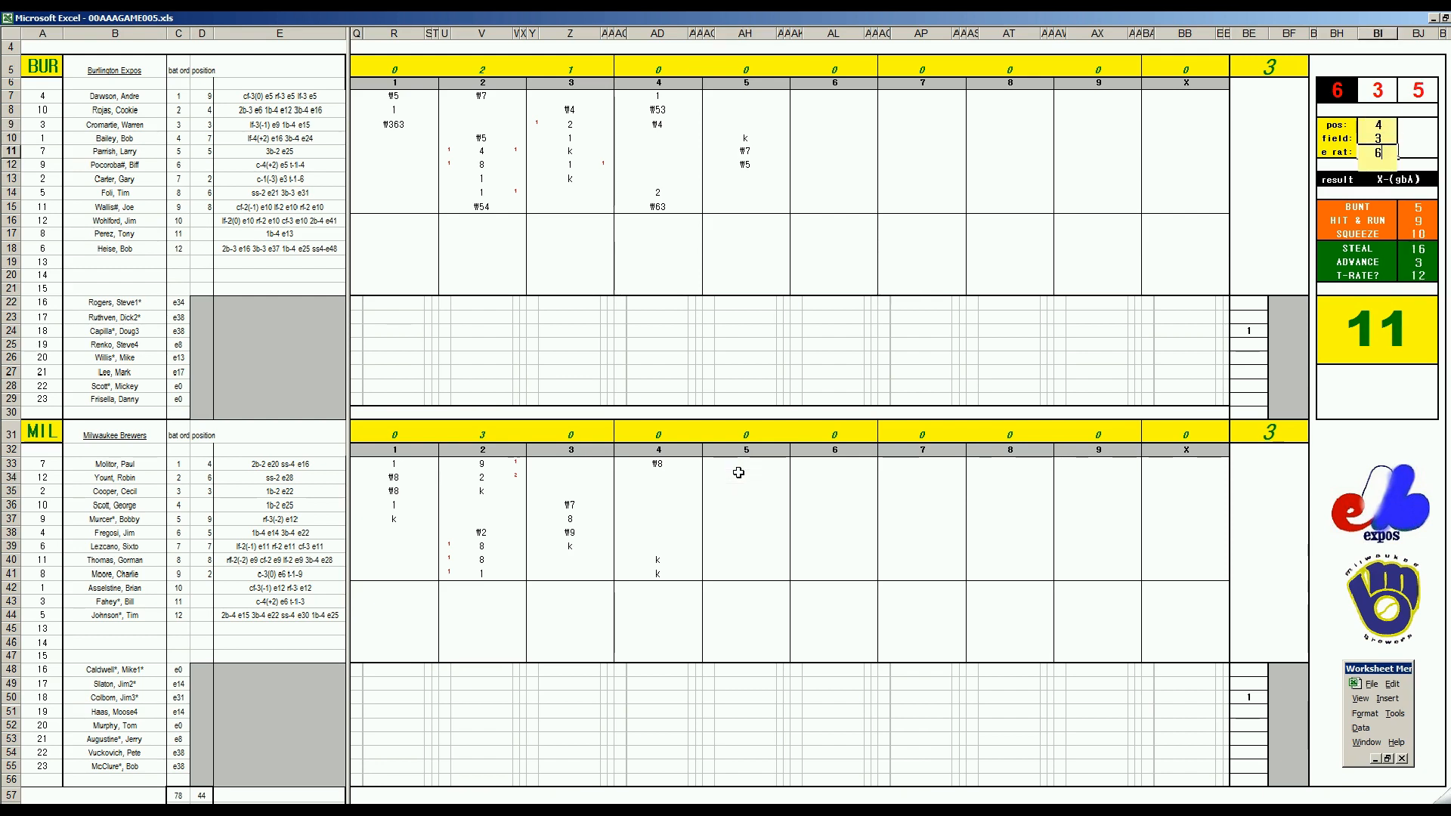
Record Milwaukee's first two fifth-inning results as #43 in AH34 and 1 in AH35.
{"action": "left_click", "coordinate": [738, 478]}
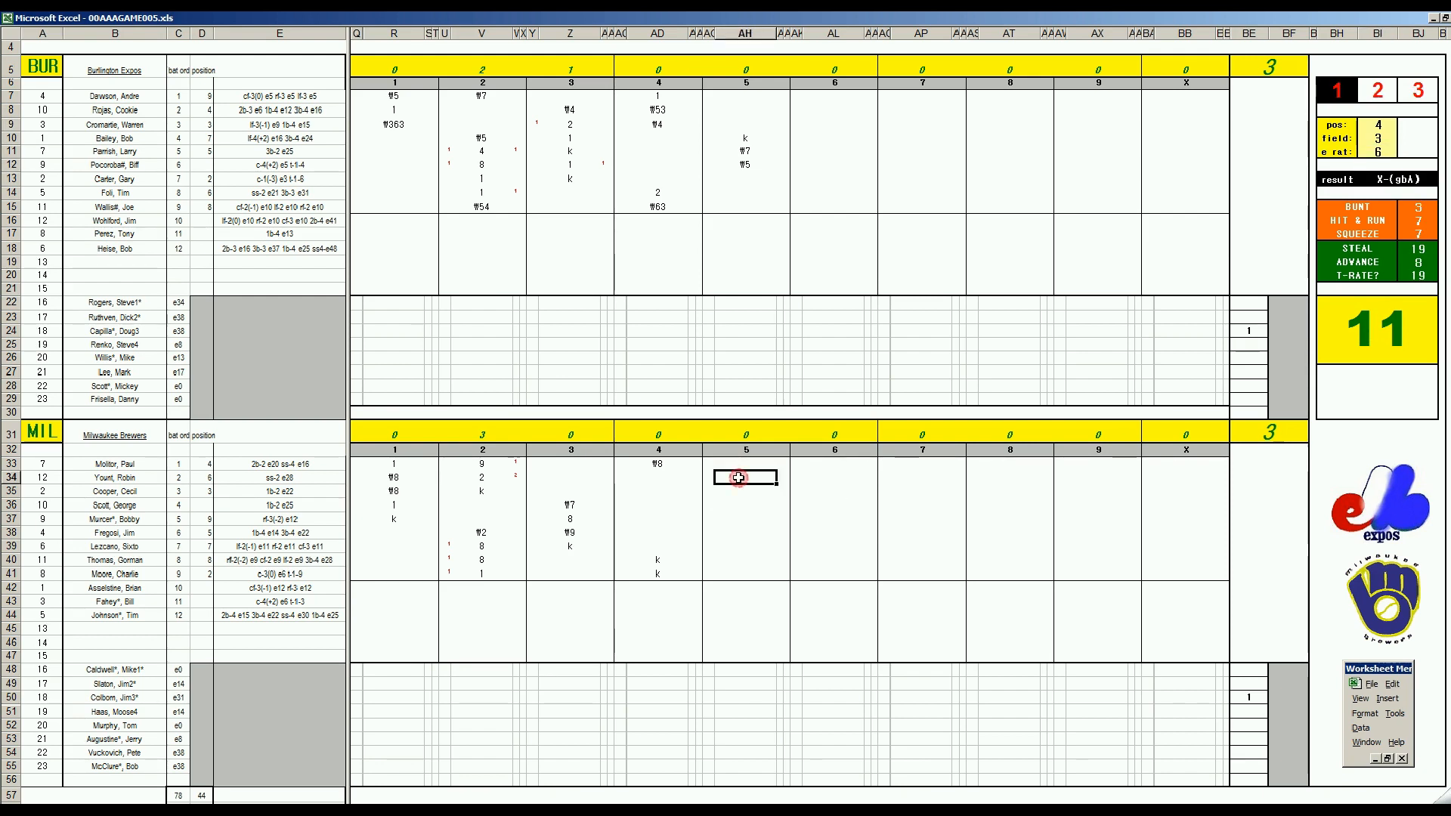
{"action": "type", "text": "#3"}
{"action": "key", "text": "Return"}
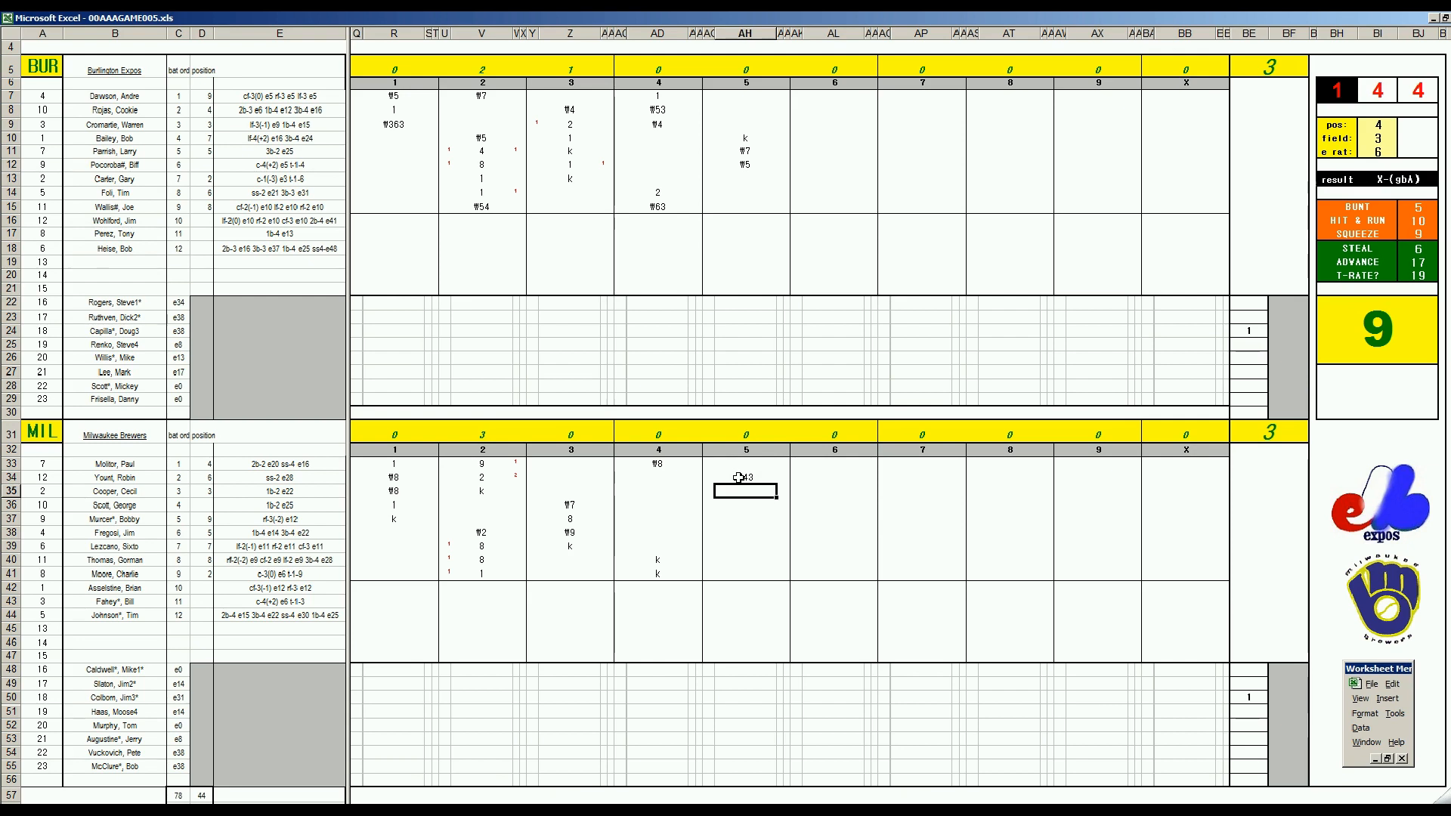
{"action": "type", "text": "1"}
{"action": "key", "text": "Return"}
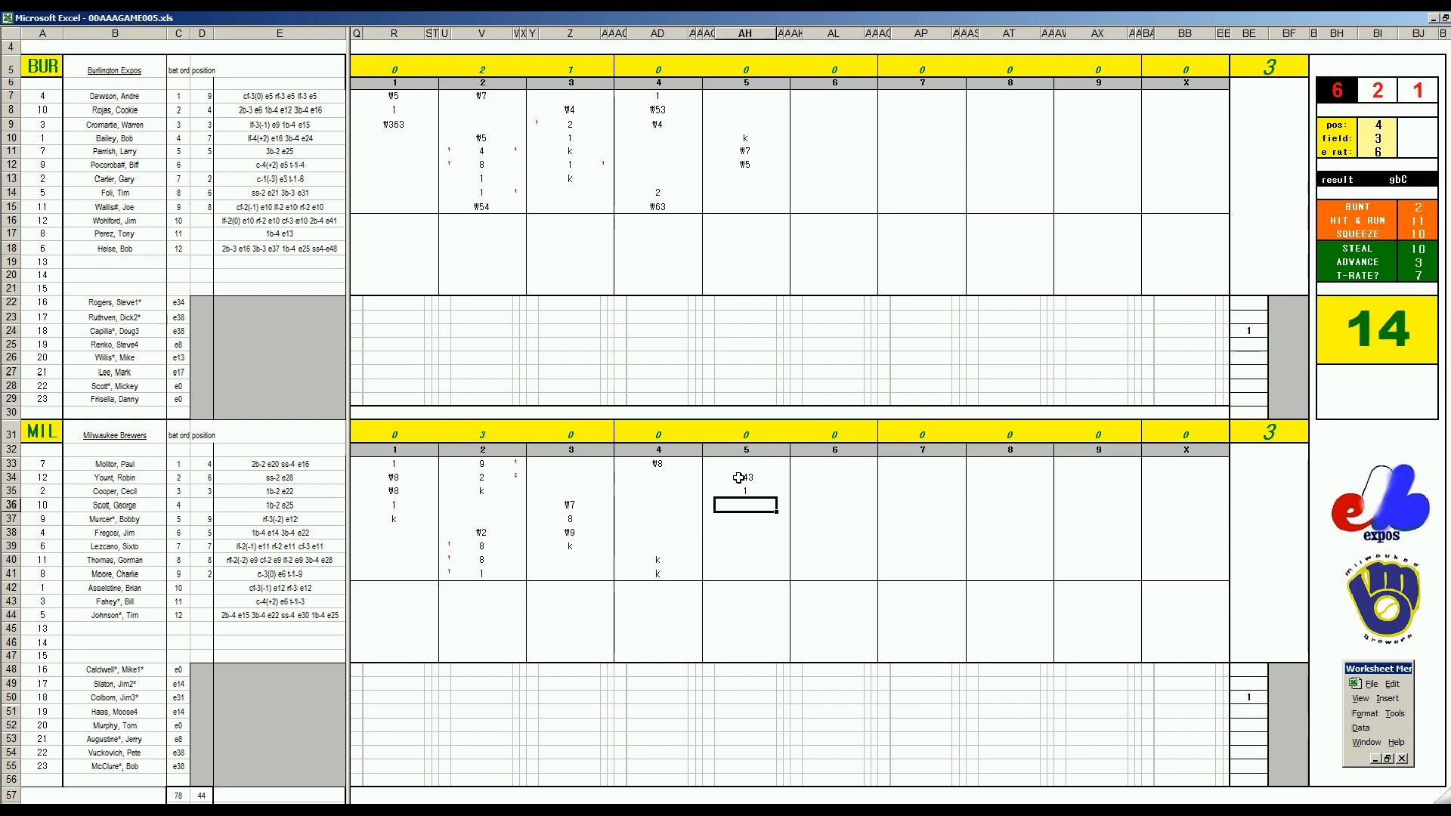
Set the fielding lookup to position 1, field 2 and error rating 38.
{"action": "key", "text": "ctrl+q"}
{"action": "type", "text": "1"}
{"action": "key", "text": "Return"}
{"action": "type", "text": "2"}
{"action": "key", "text": "Return"}
{"action": "type", "text": "38"}
{"action": "key", "text": "Return"}
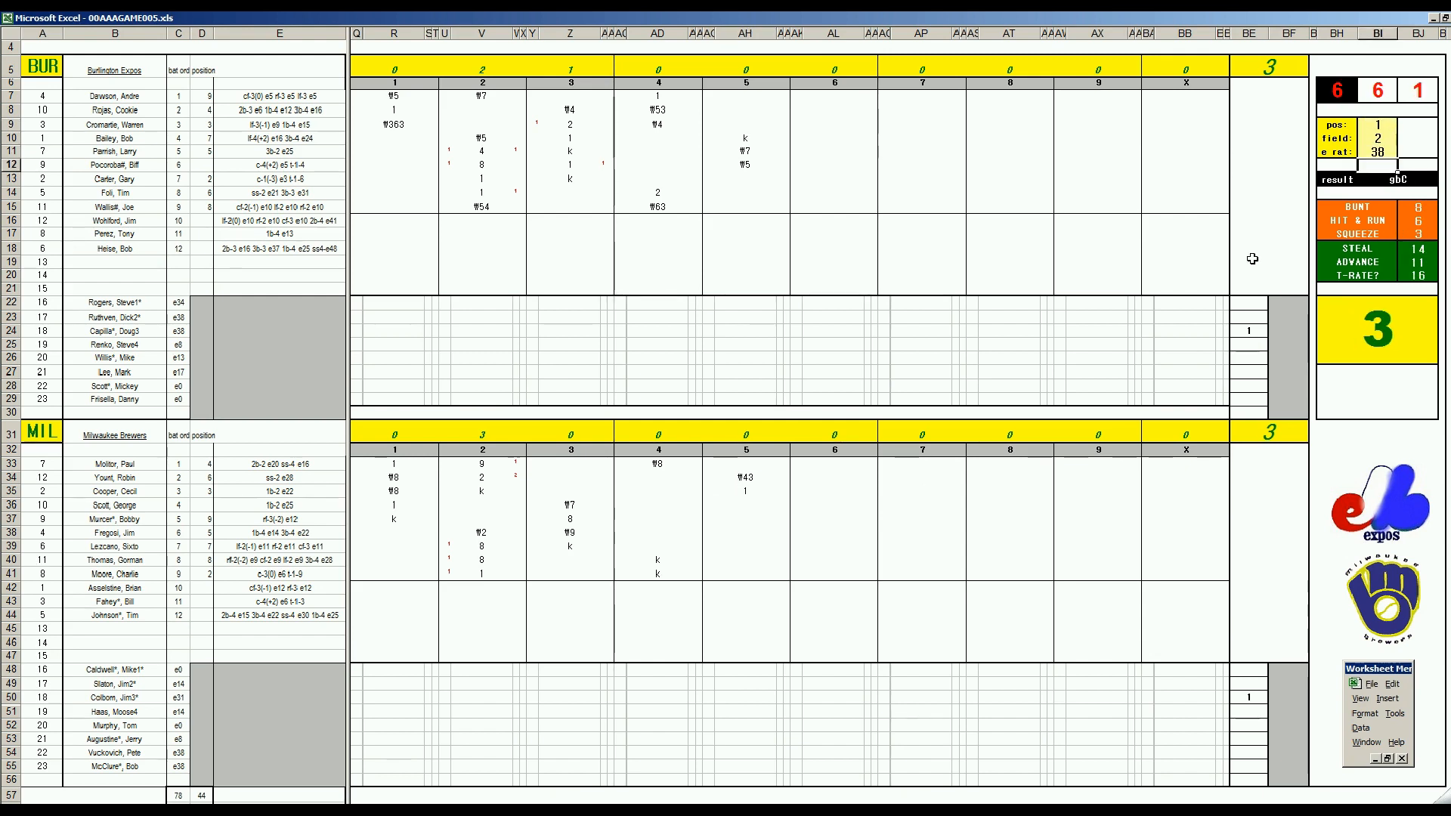
Complete Milwaukee's fifth inning with #13 in AH36 and #43 in AH37.
{"action": "left_click", "coordinate": [748, 505]}
{"action": "type", "text": "\\13"}
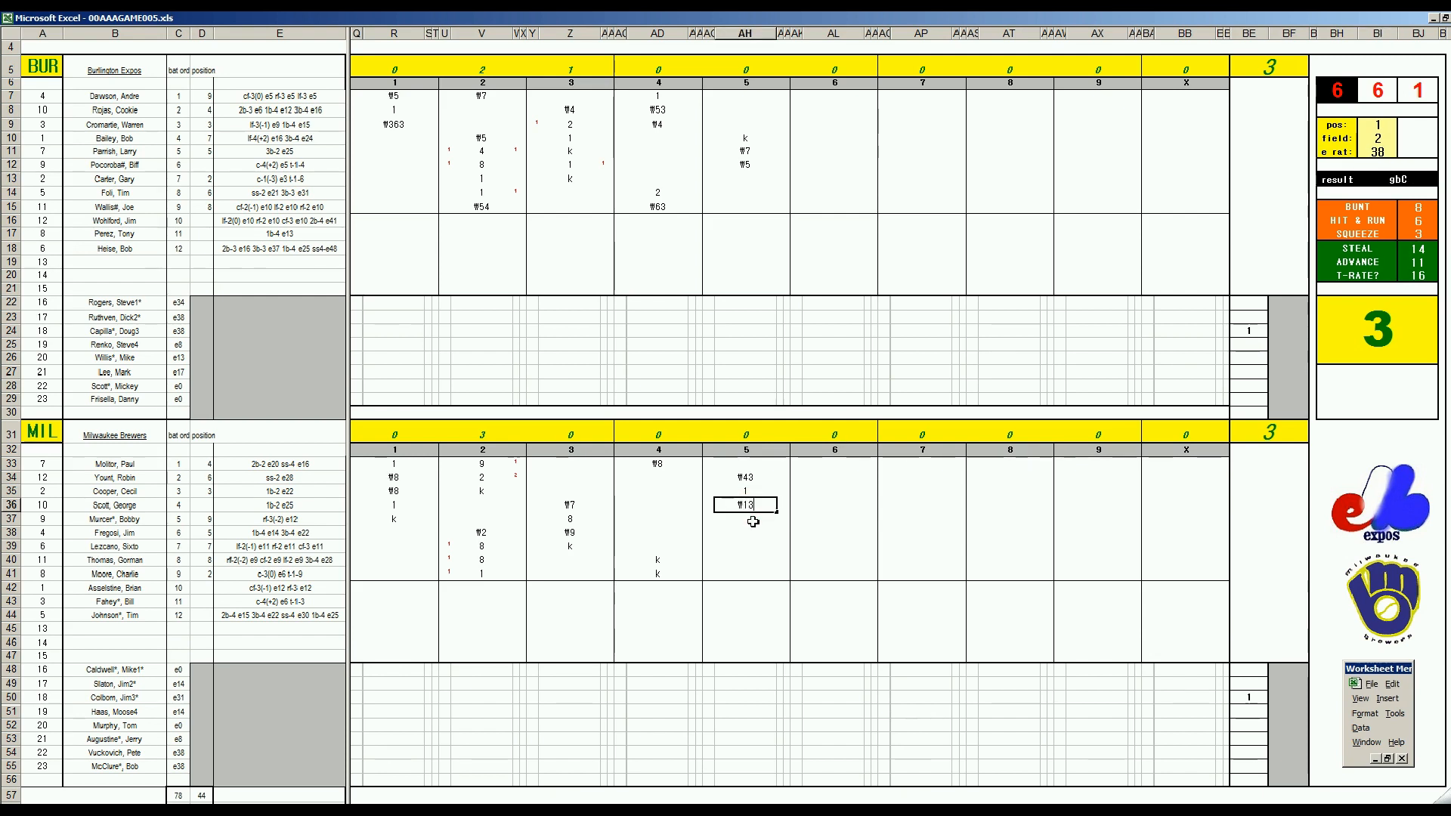
{"action": "key", "text": "Return"}
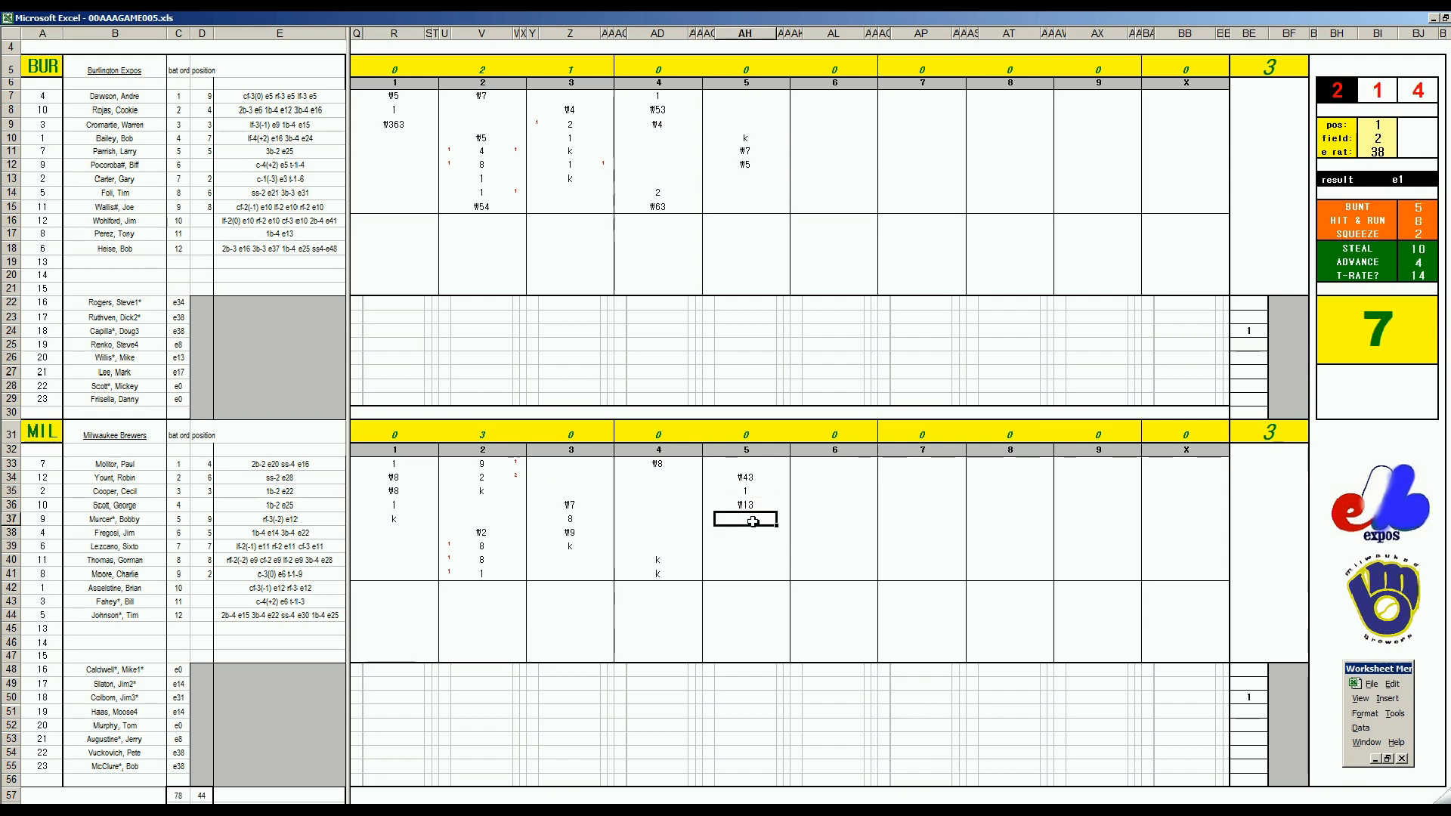
{"action": "type", "text": "₩43"}
Record Burlington's first three sixth-inning results as 2, #53 and 8 in AL13:AL15.
{"action": "left_click", "coordinate": [809, 179]}
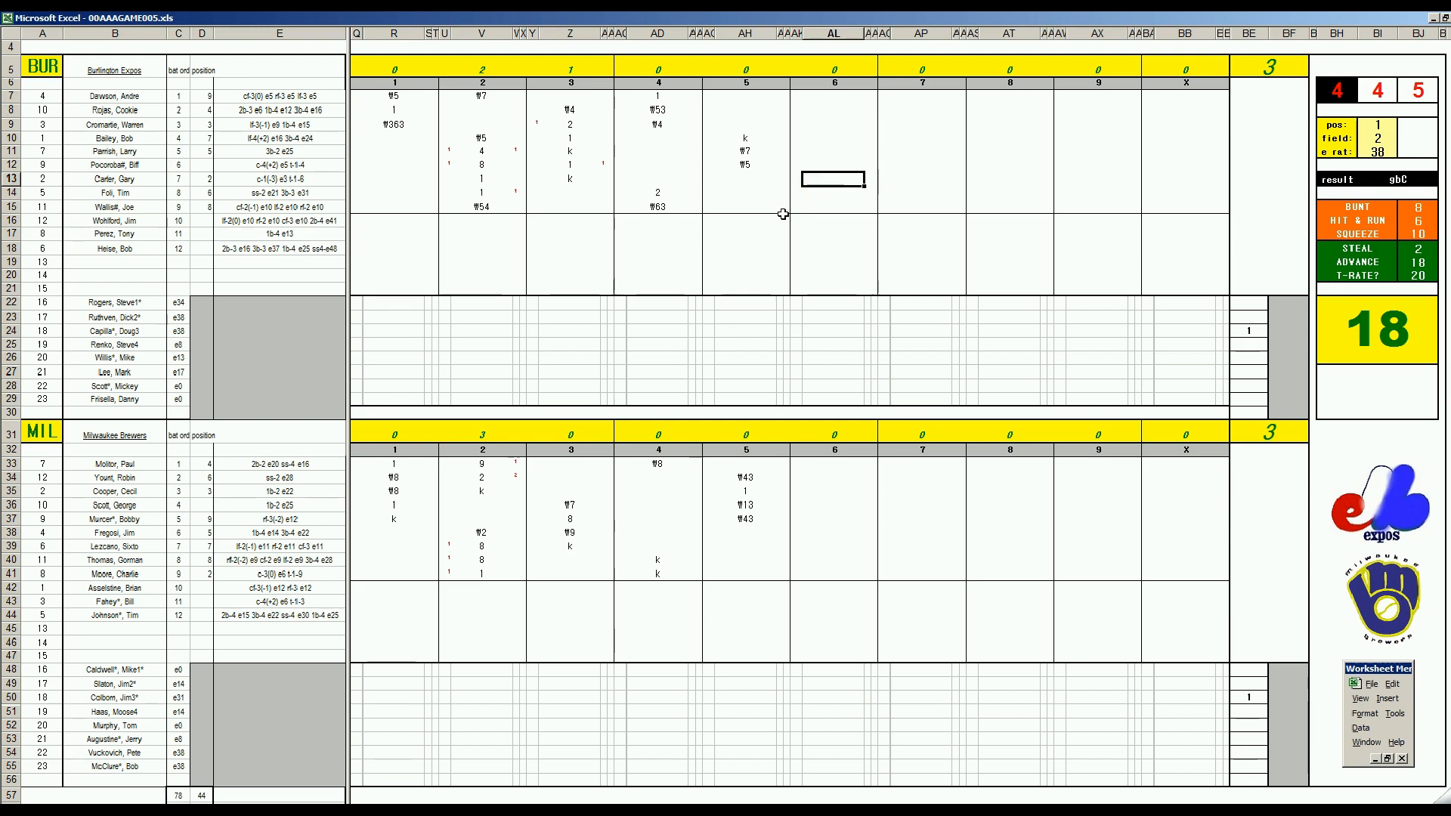
{"action": "type", "text": "2"}
{"action": "key", "text": "Return"}
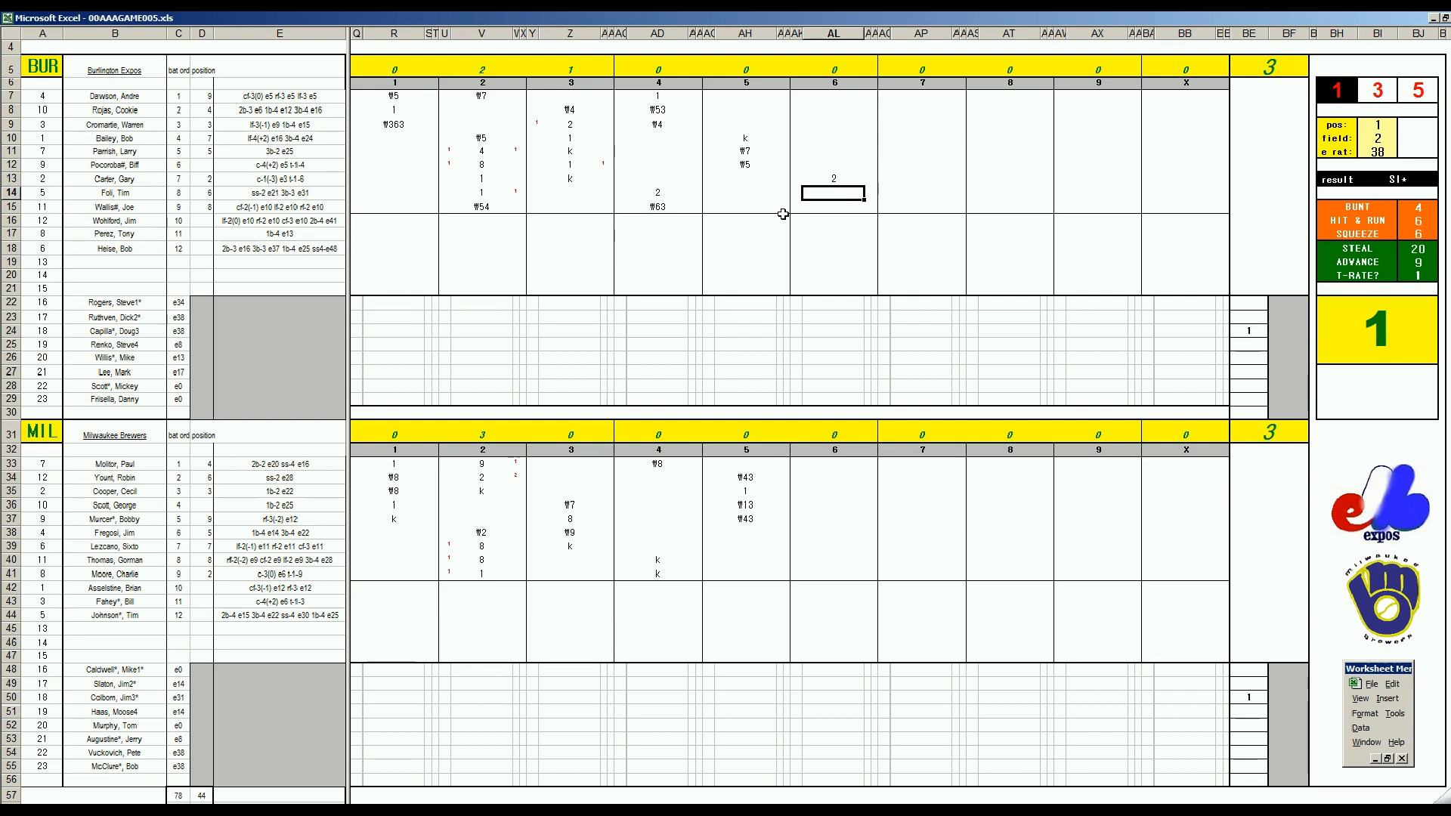
{"action": "type", "text": "#53"}
{"action": "key", "text": "Return"}
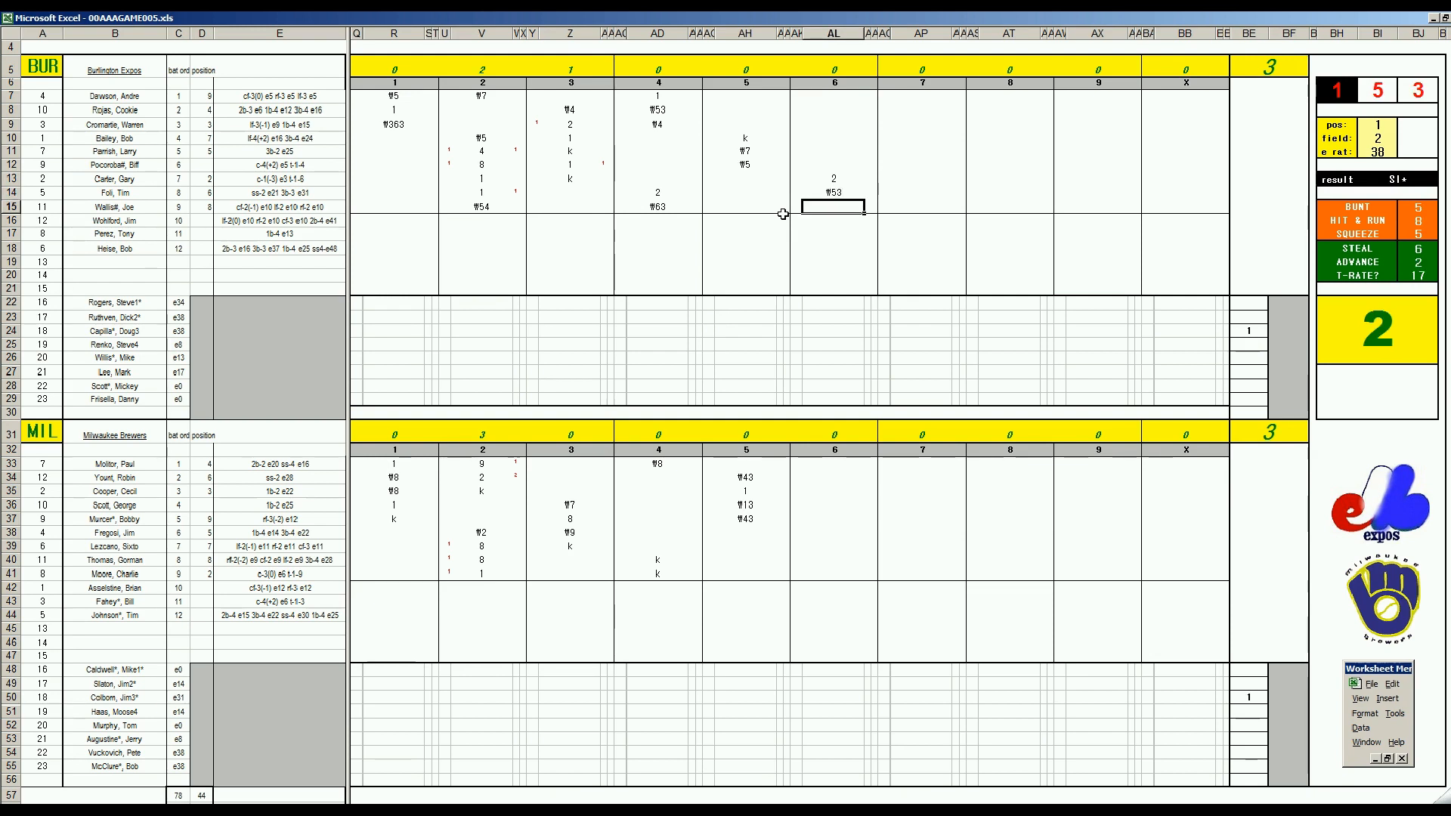
{"action": "type", "text": "8"}
Record #8 in AL7 as the sixth-inning result of Burlington's leadoff batter.
{"action": "key", "text": "Up"}
{"action": "key", "text": "Up"}
{"action": "key", "text": "Up"}
{"action": "key", "text": "Up"}
{"action": "key", "text": "Up"}
{"action": "key", "text": "Up"}
{"action": "key", "text": "Up"}
{"action": "key", "text": "Up"}
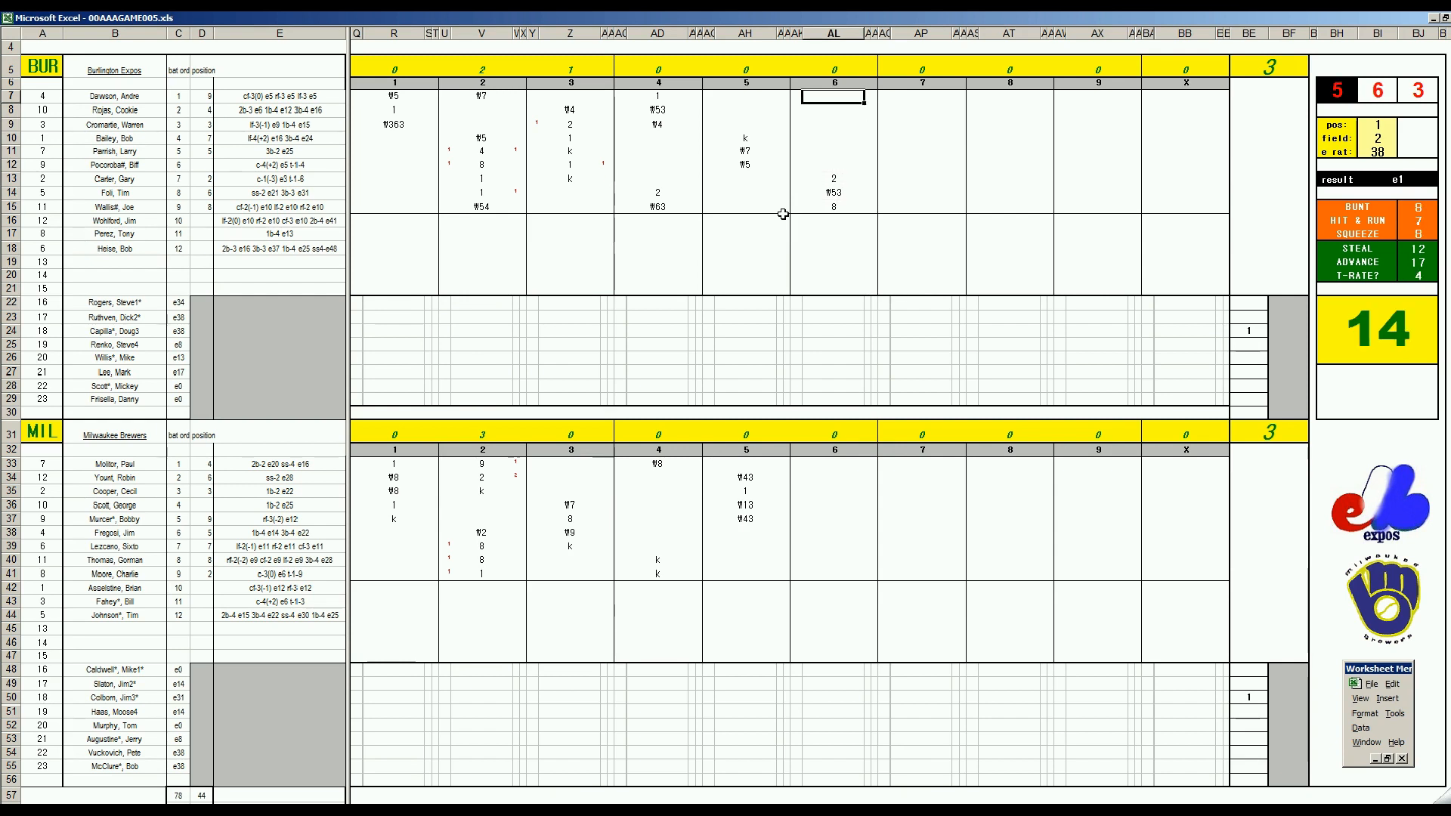
{"action": "type", "text": "#8"}
{"action": "key", "text": "Return"}
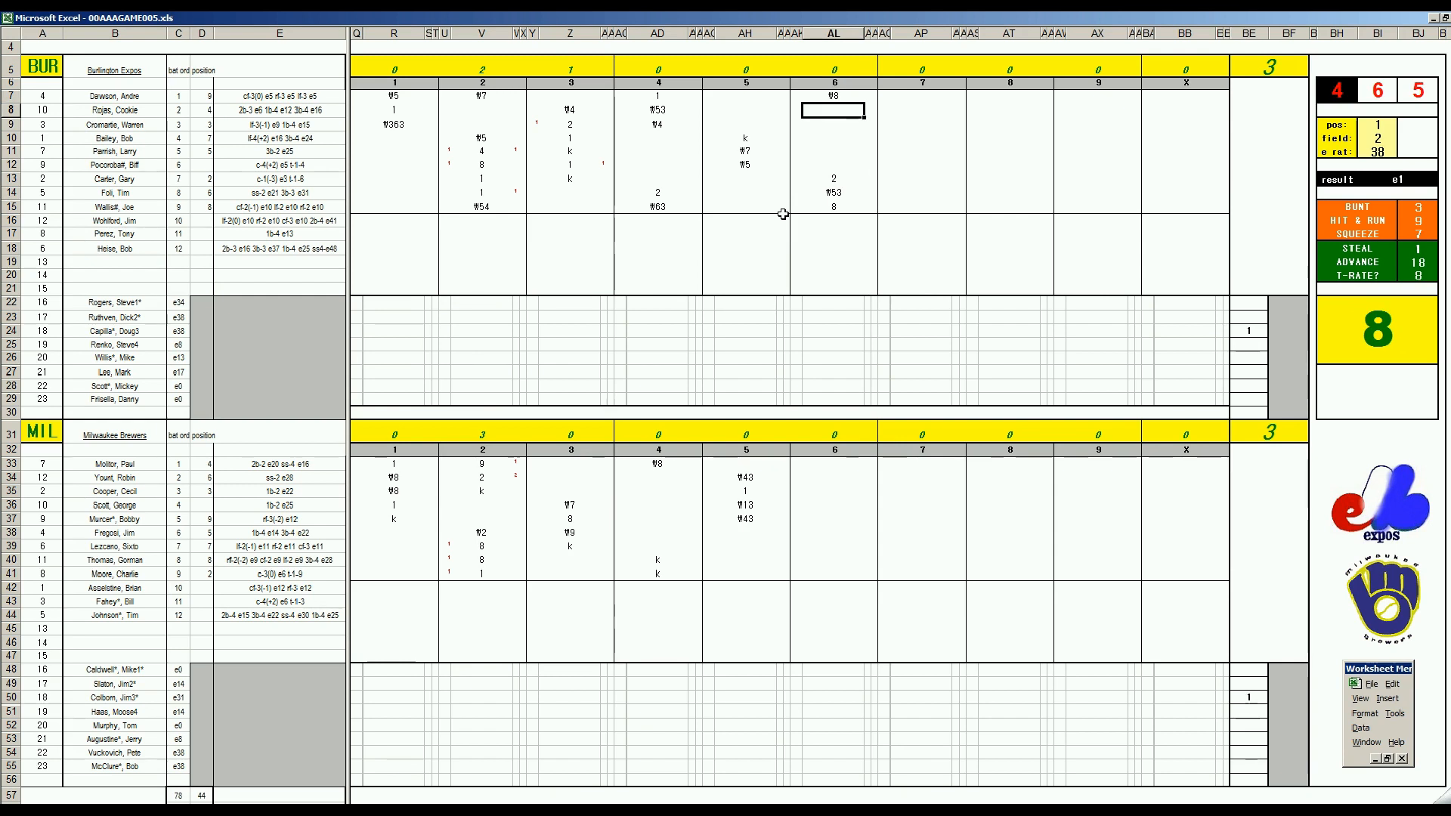
Set the fielding lookup to position 1 with error rating 31, and end Burlington's sixth inning with #13 in AL8.
{"action": "key", "text": "ctrl+e"}
{"action": "type", "text": "1"}
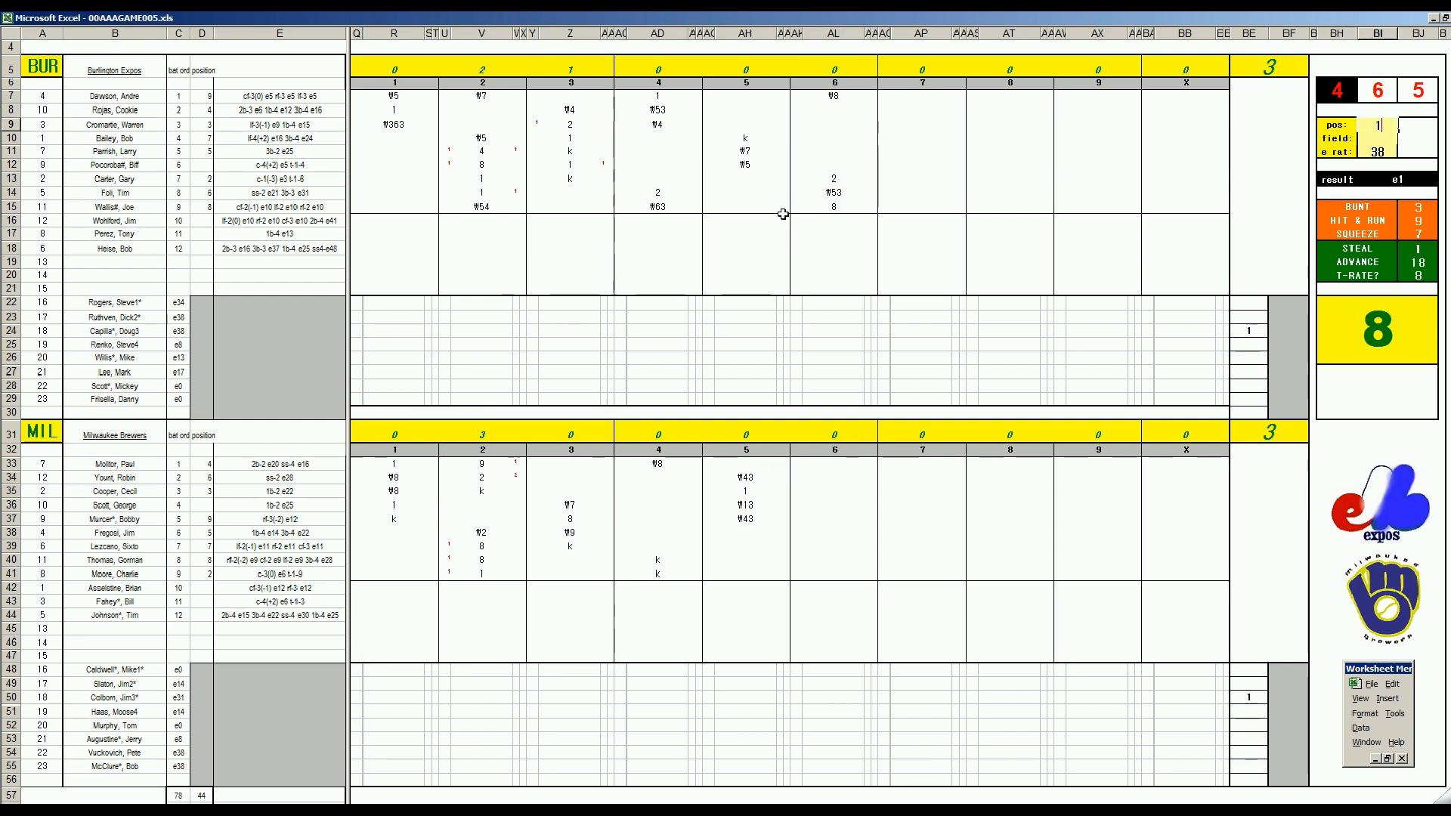
{"action": "key", "text": "Return"}
{"action": "key", "text": "Return"}
{"action": "type", "text": "31"}
{"action": "key", "text": "Return"}
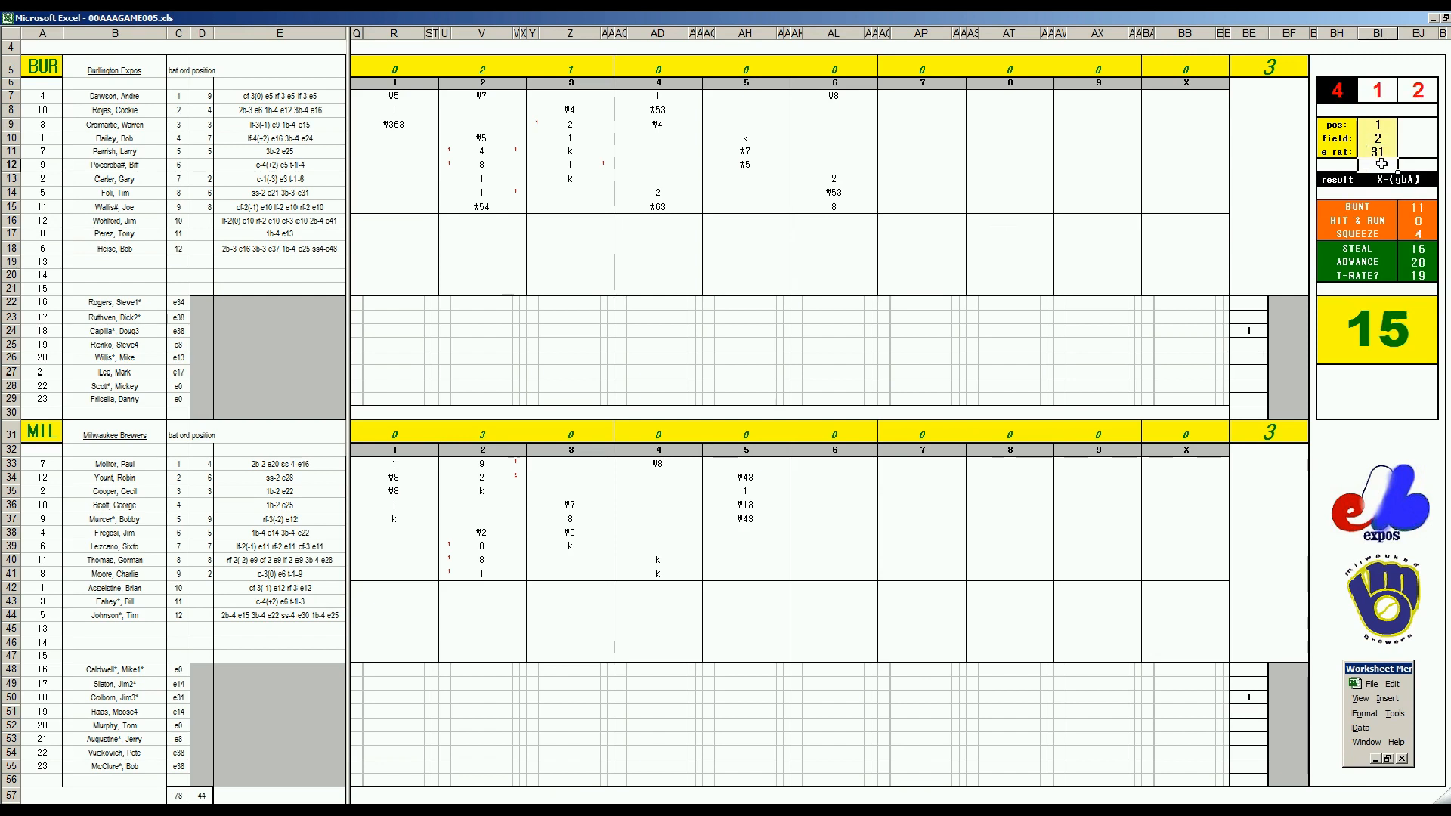
{"action": "left_click", "coordinate": [833, 110]}
{"action": "type", "text": "#13"}
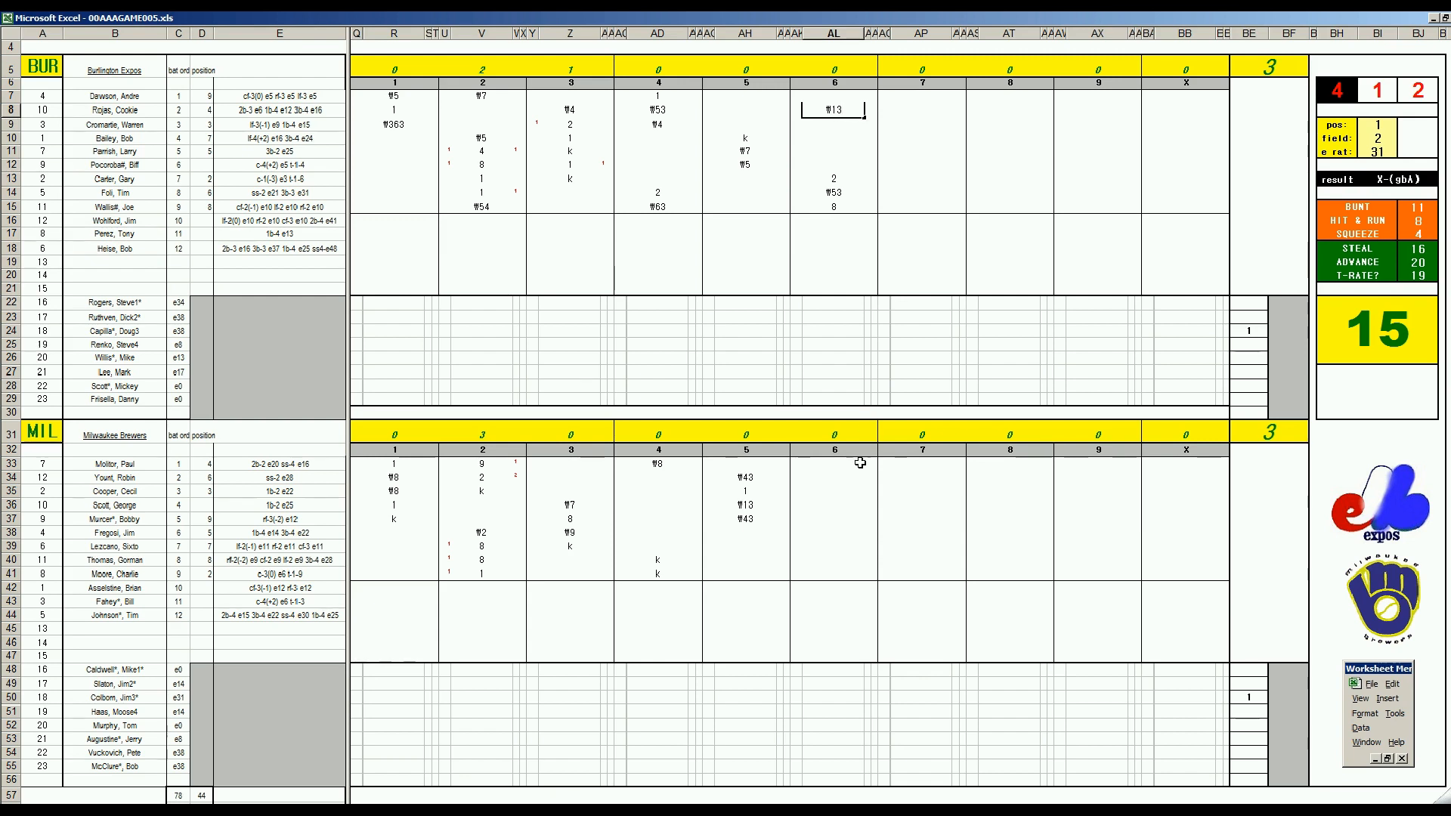
Record Milwaukee's first four sixth-inning results as 8, #9, 8 and #7 in AL38:AL41.
{"action": "left_click", "coordinate": [841, 532]}
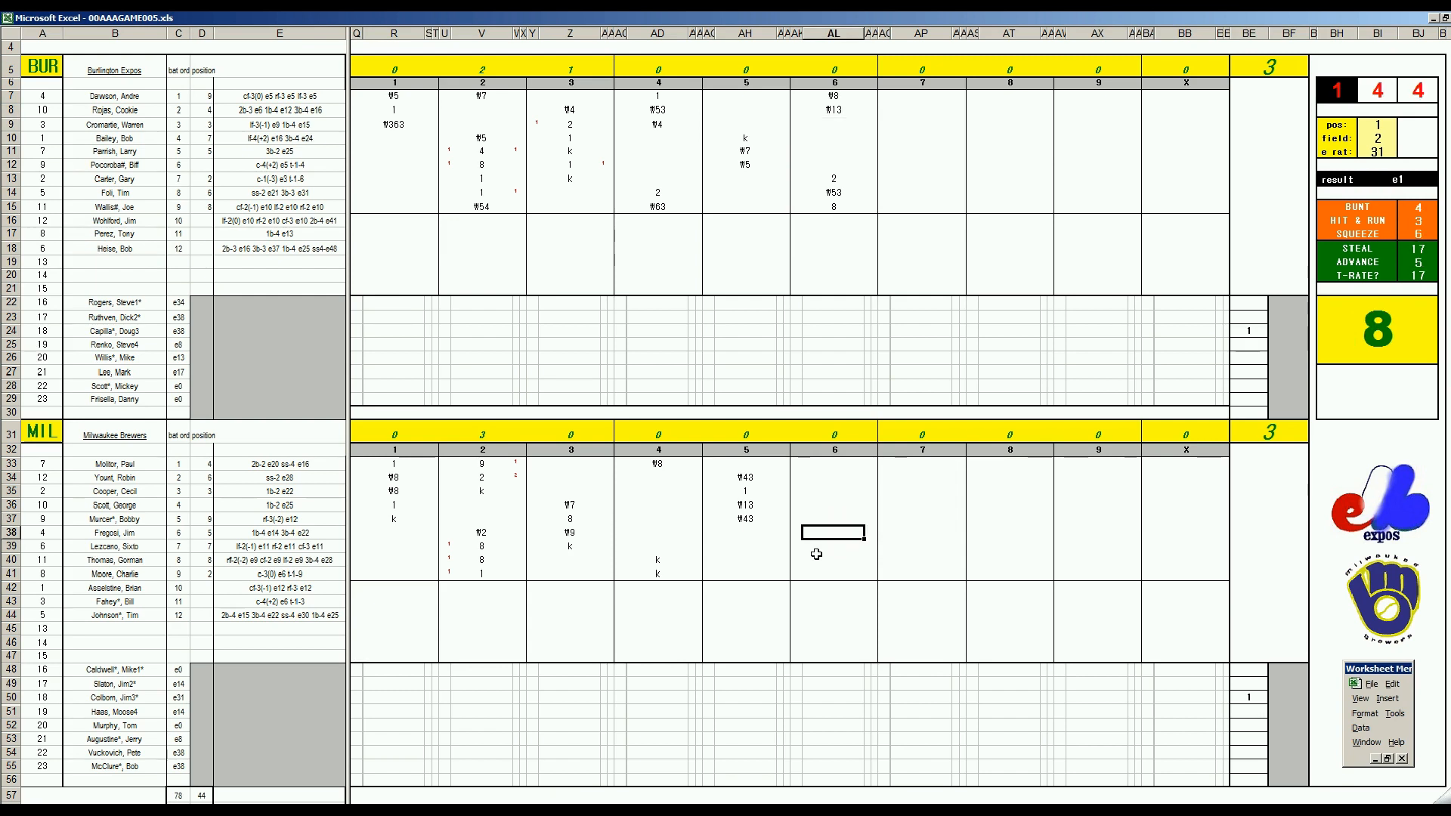
{"action": "type", "text": "8"}
{"action": "key", "text": "Return"}
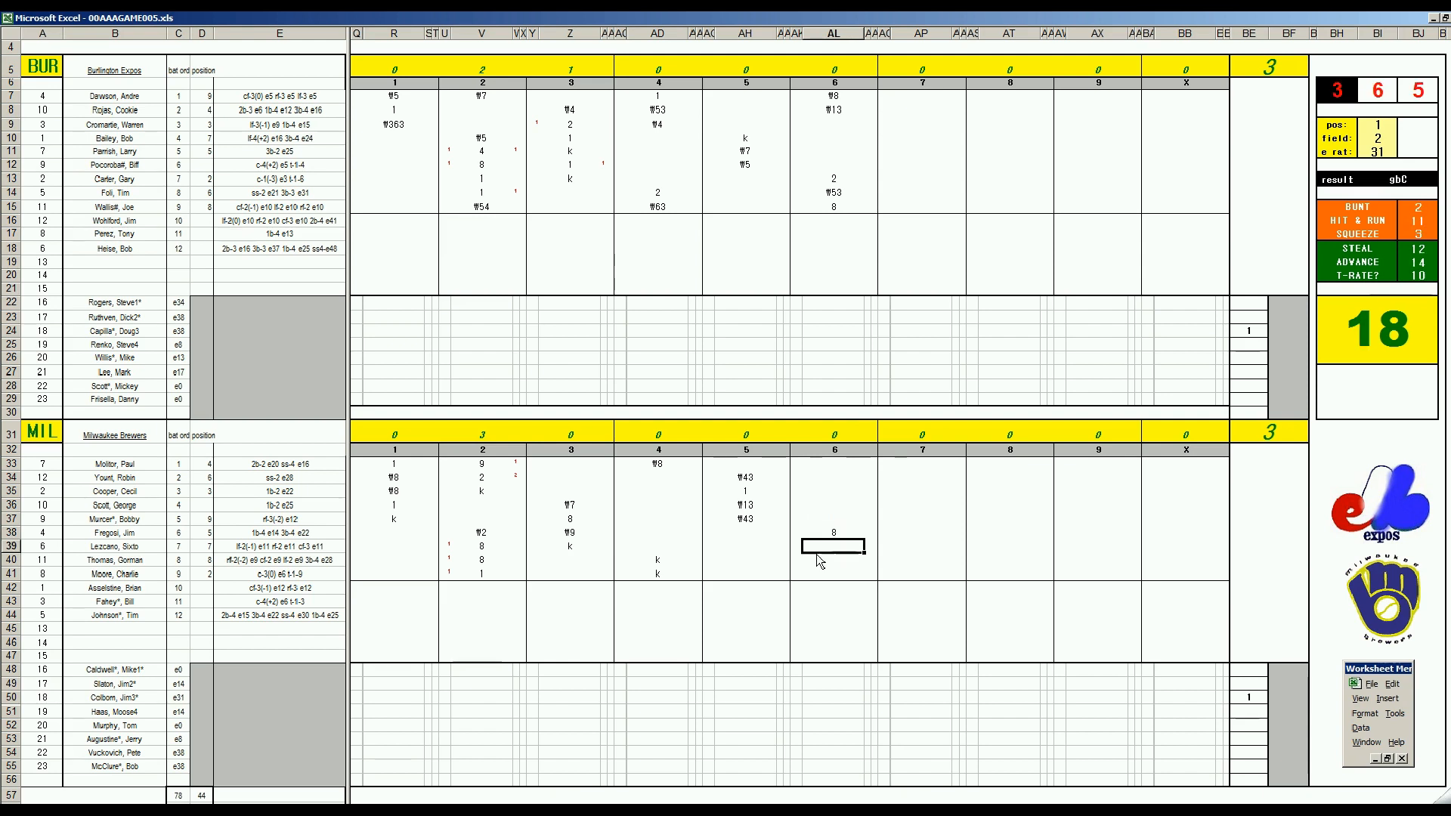
{"action": "type", "text": "#9"}
{"action": "key", "text": "Return"}
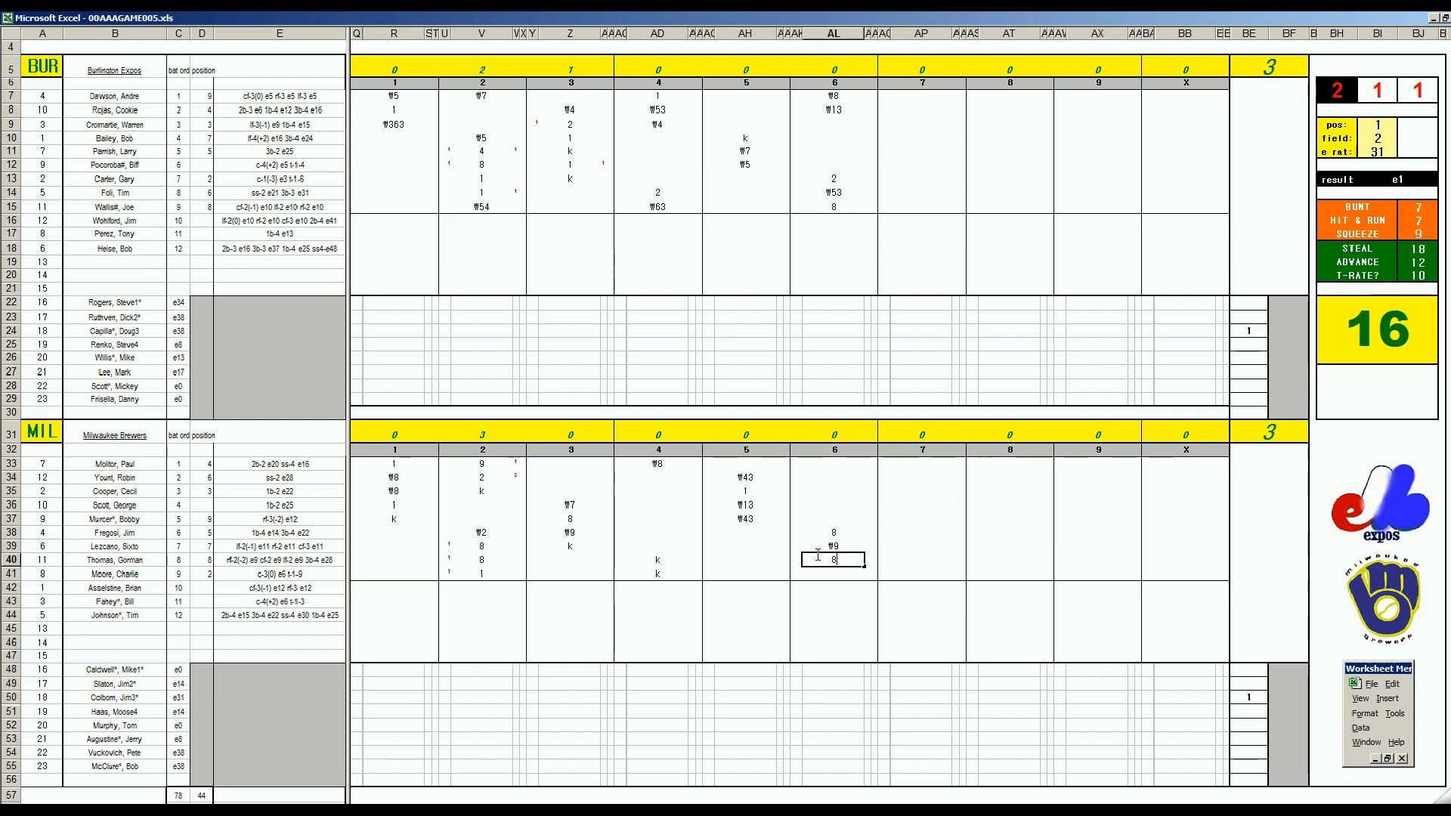
{"action": "key", "text": "Return"}
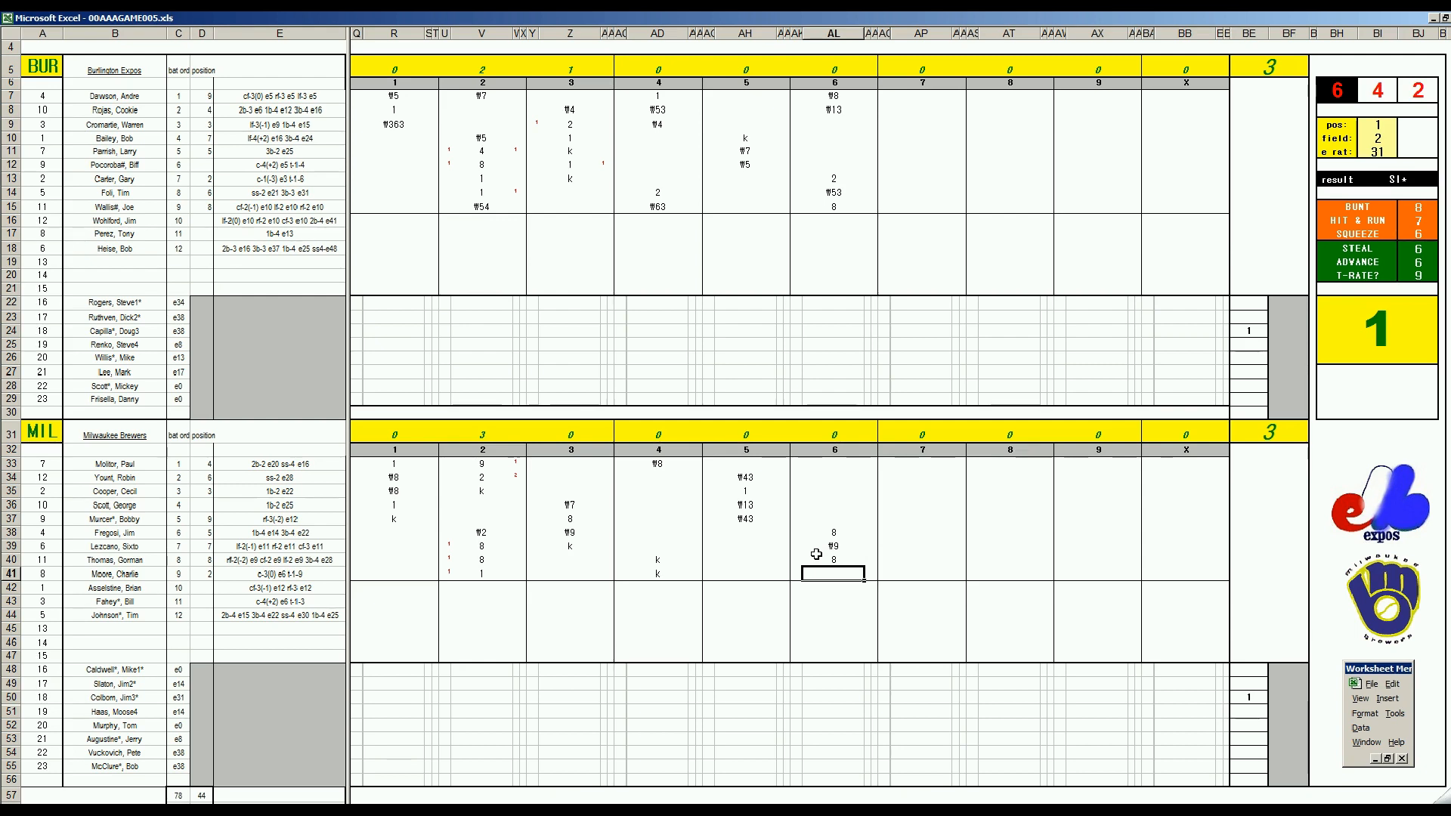
{"action": "type", "text": "#7"}
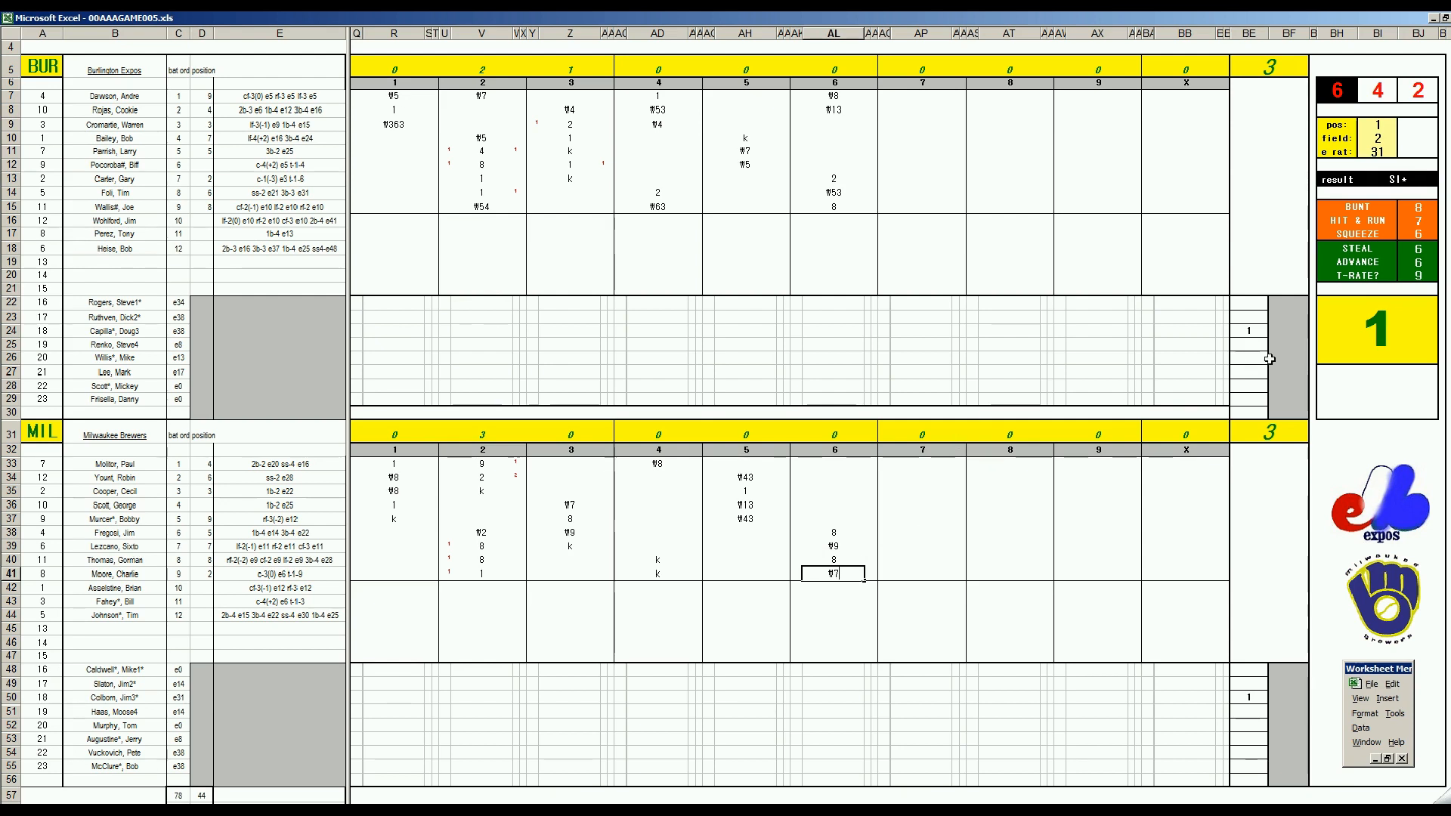
Log Burlington's pitching change with +17/3 in BF24, 6 in BE27 and pm in AL27.
{"action": "left_click", "coordinate": [1289, 330]}
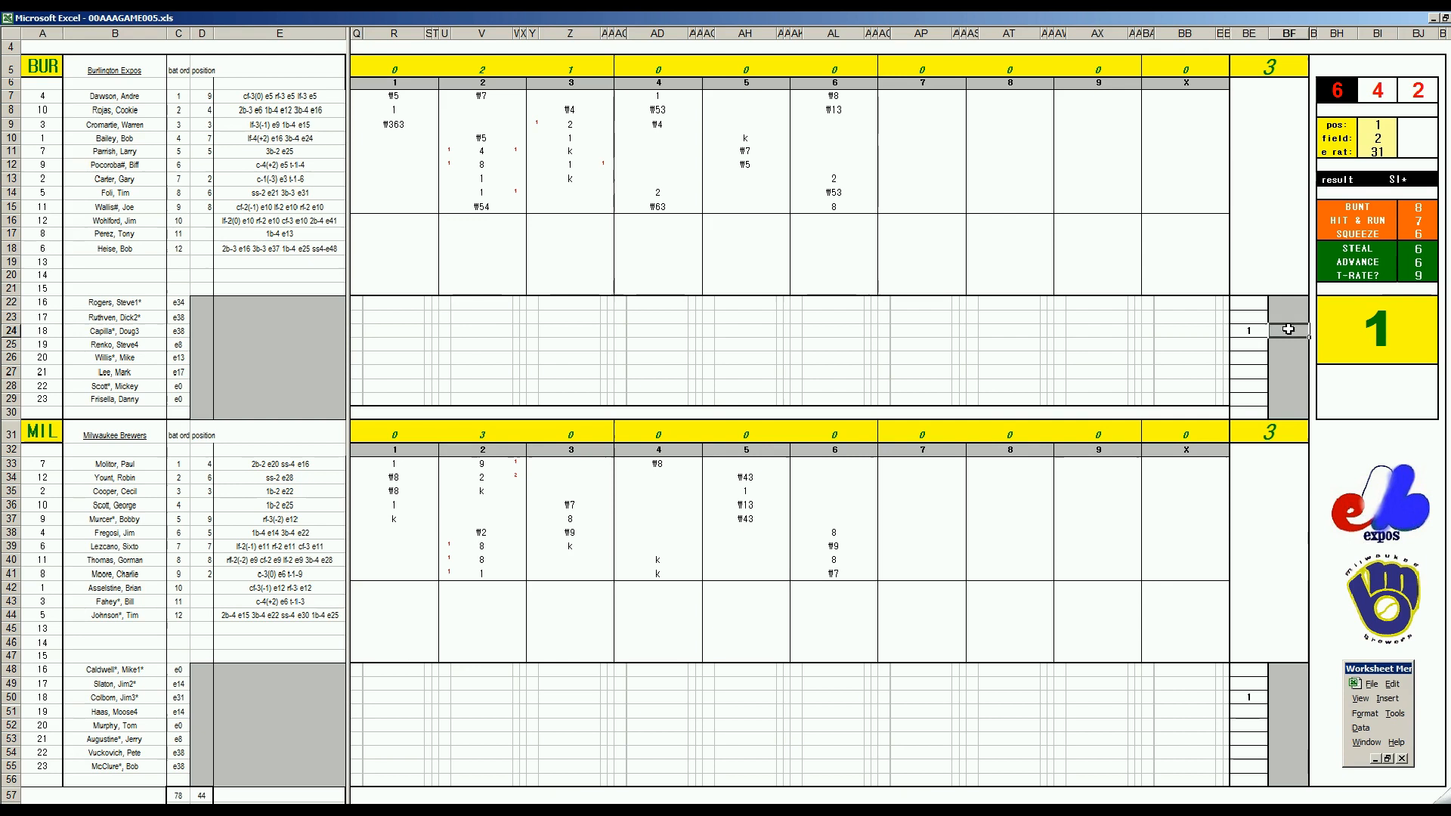
{"action": "type", "text": "+17/3"}
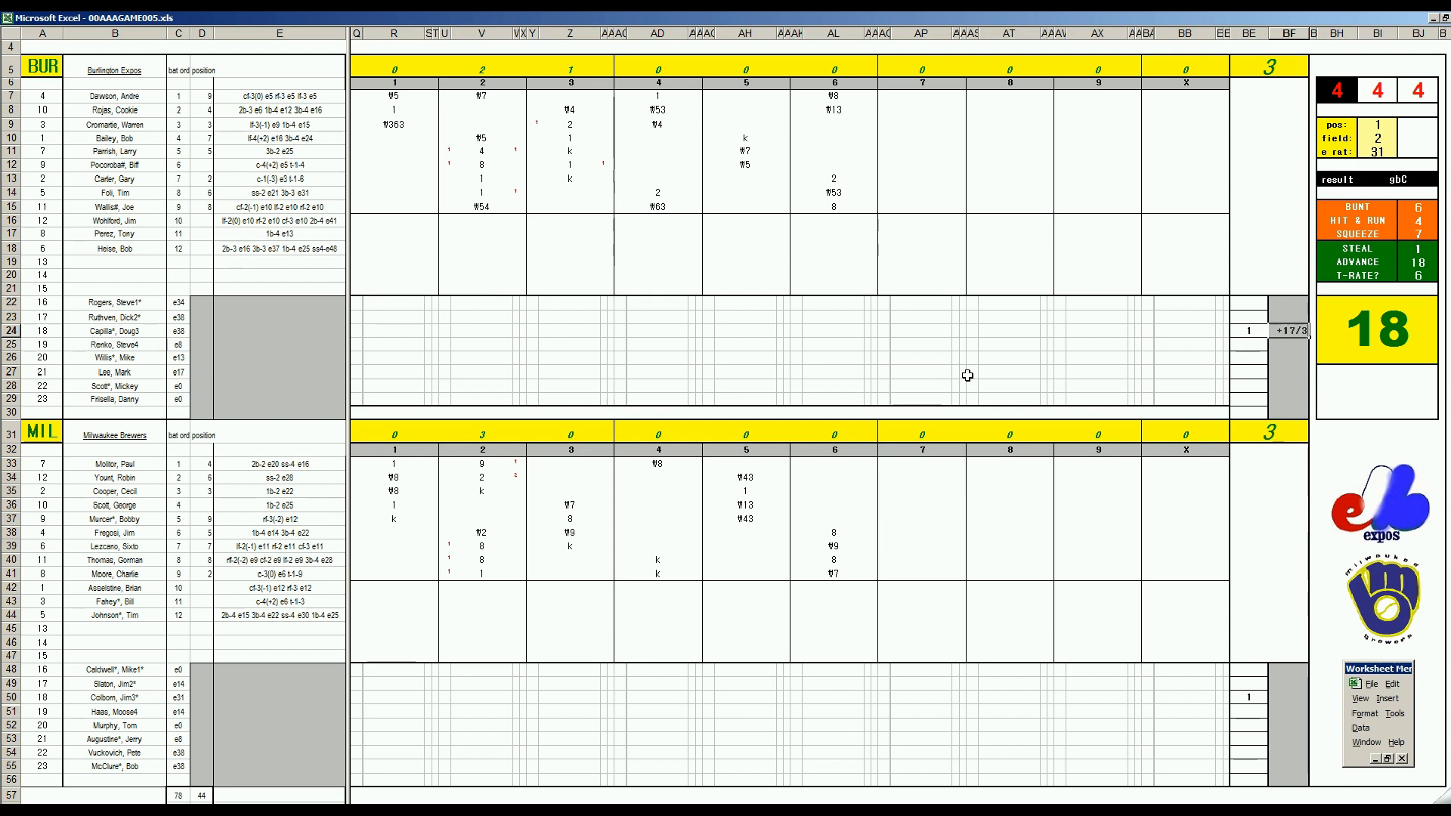
{"action": "left_click", "coordinate": [1250, 373]}
{"action": "type", "text": "6"}
{"action": "key", "text": "BackSpace"}
{"action": "key", "text": "Left"}
{"action": "key", "text": "Left"}
{"action": "key", "text": "Left"}
{"action": "key", "text": "Left"}
{"action": "key", "text": "Left"}
{"action": "key", "text": "Left"}
{"action": "key", "text": "Left"}
{"action": "key", "text": "Left"}
{"action": "key", "text": "Left"}
{"action": "key", "text": "Left"}
{"action": "key", "text": "Left"}
{"action": "key", "text": "Left"}
{"action": "key", "text": "Left"}
{"action": "key", "text": "Left"}
{"action": "key", "text": "Left"}
{"action": "key", "text": "Left"}
{"action": "key", "text": "Left"}
{"action": "key", "text": "Left"}
{"action": "key", "text": "Left"}
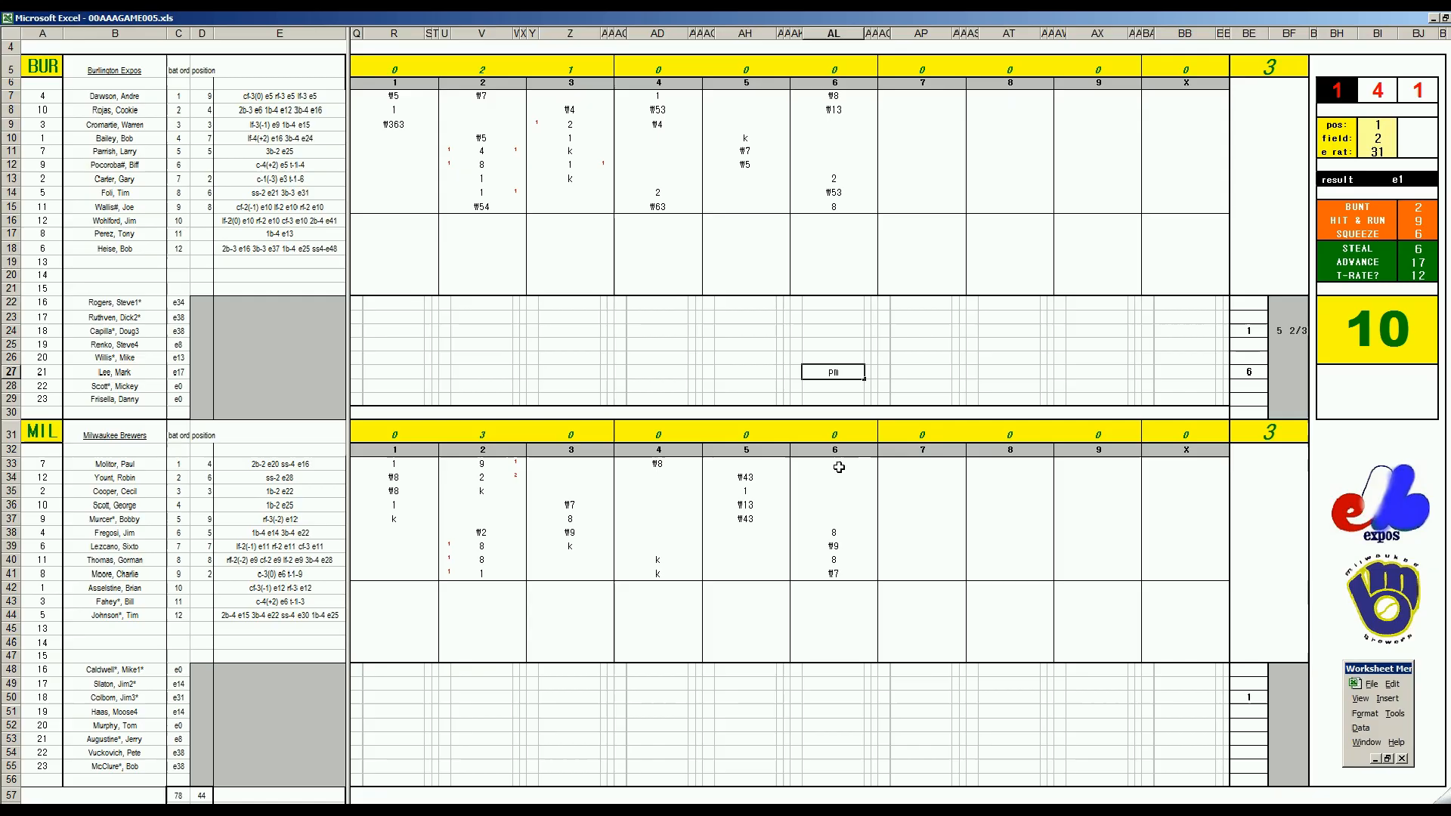
Complete Milwaukee's sixth inning with #63 in AL33, and log its pitching change with 6 in BF50 and 7 in BE55.
{"action": "left_click", "coordinate": [833, 463]}
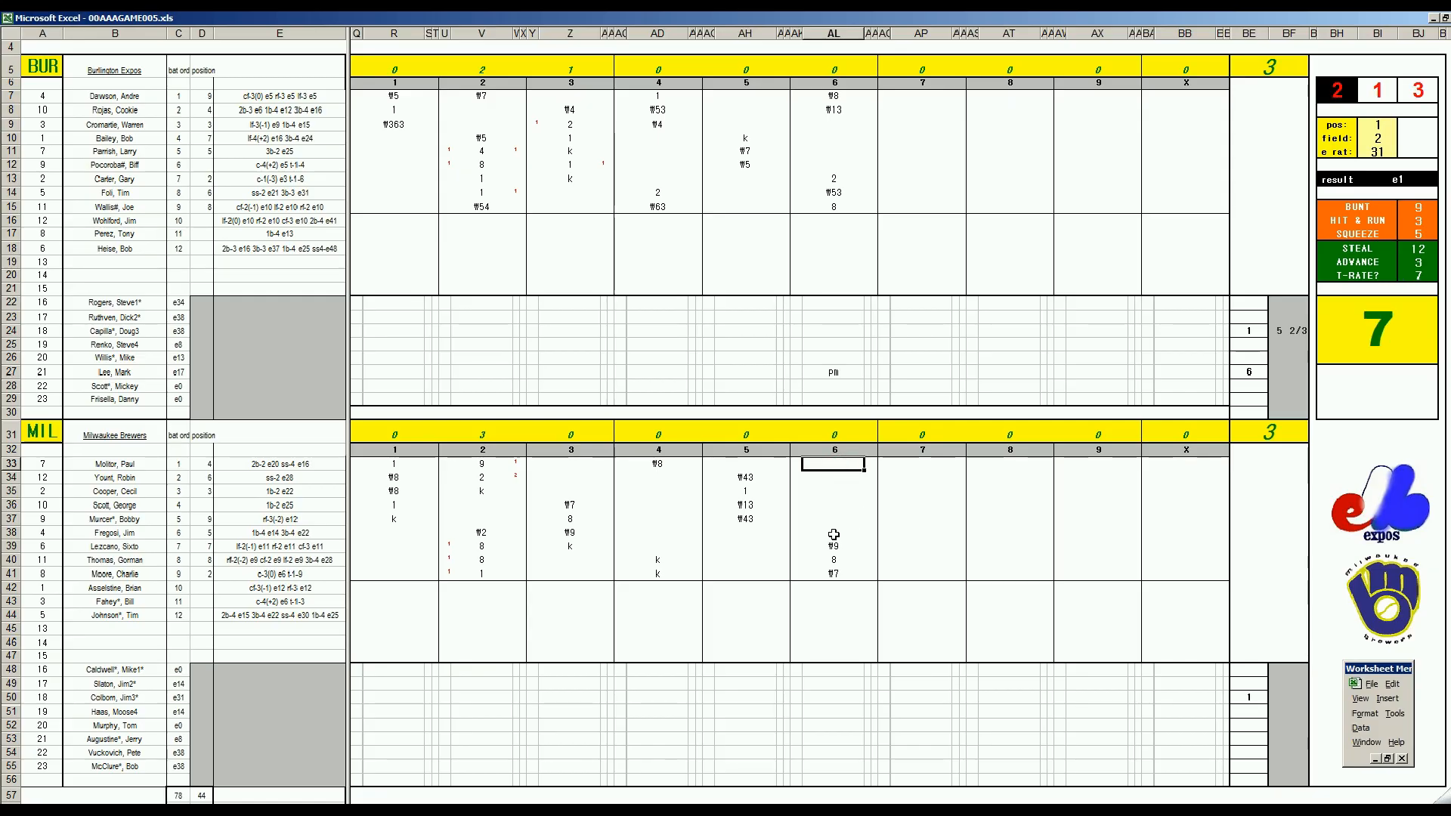
{"action": "type", "text": "#63"}
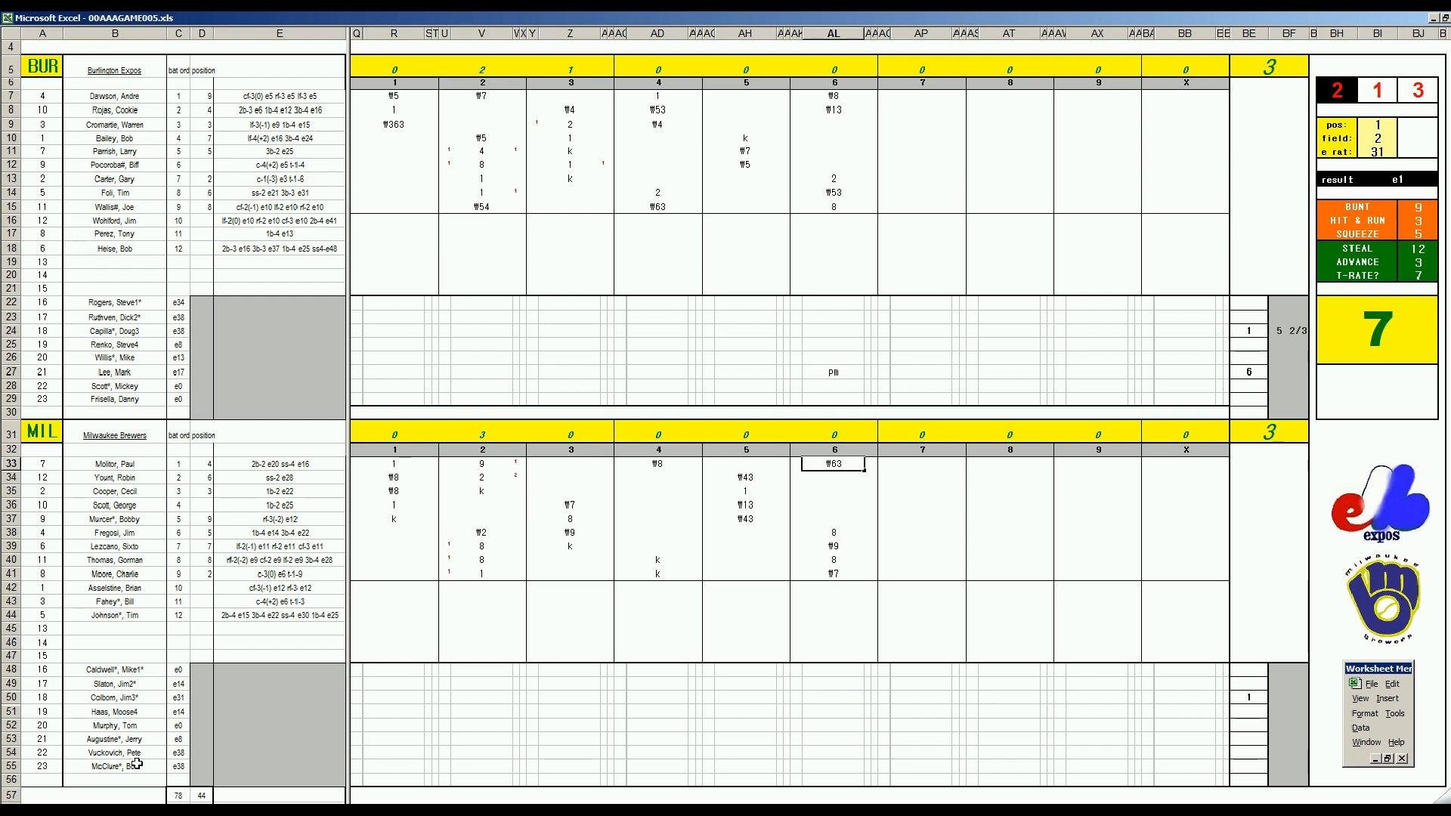
{"action": "left_click", "coordinate": [1289, 695]}
{"action": "type", "text": "6"}
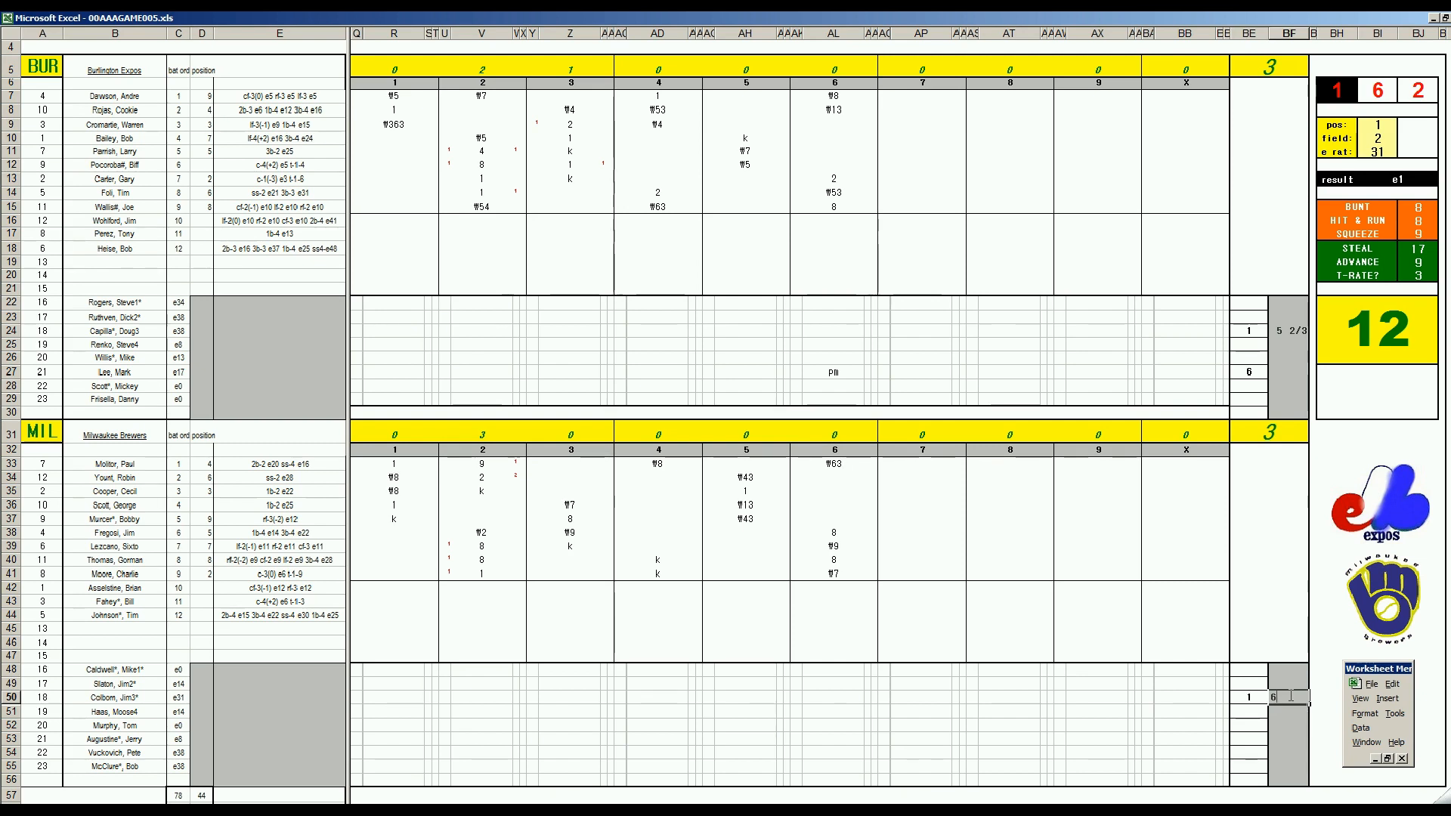
{"action": "left_click", "coordinate": [1245, 771]}
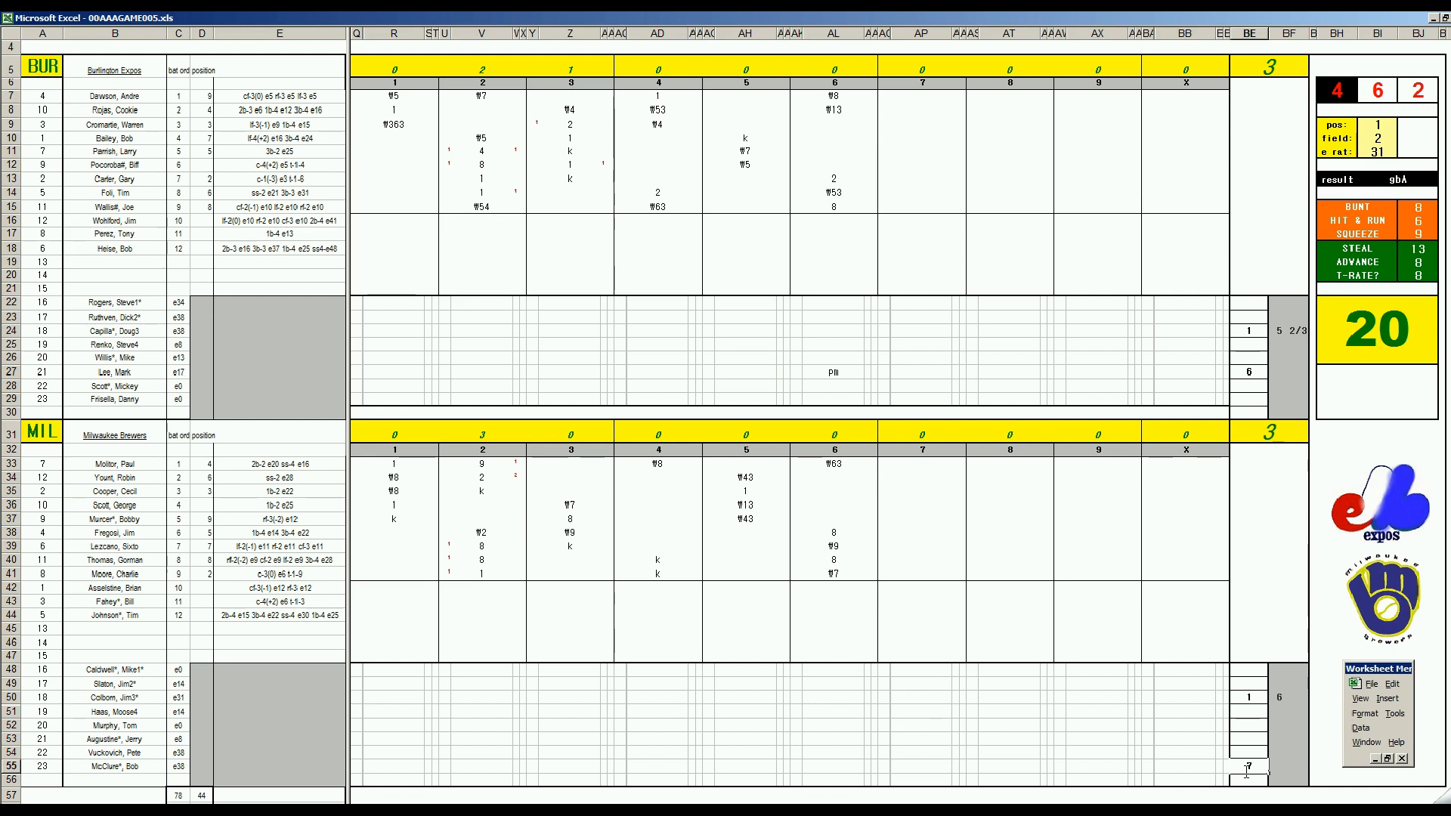
Record Burlington's seventh inning as #63, k, 1 and #16 in AP9:AP12.
{"action": "left_click", "coordinate": [913, 121]}
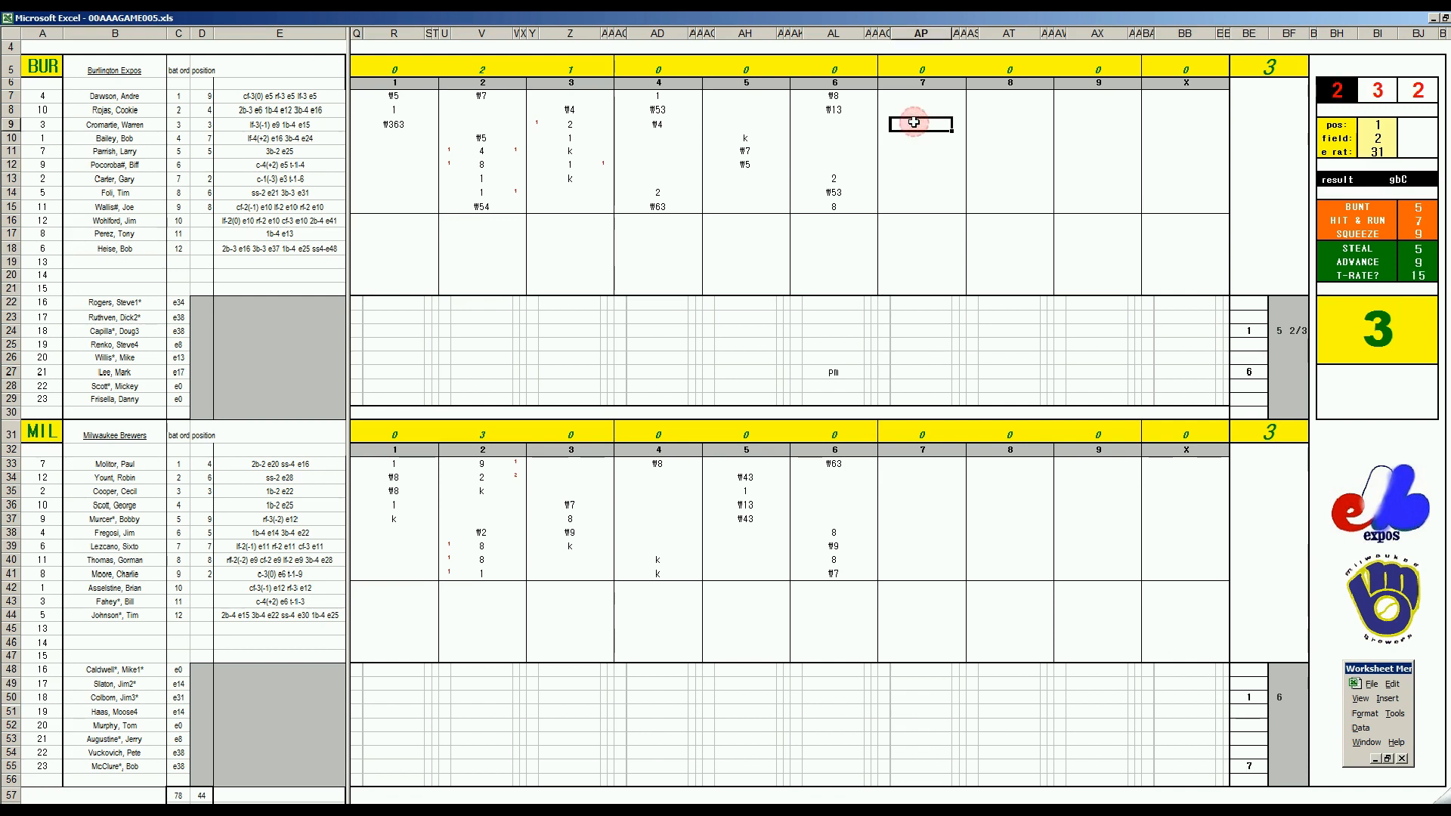
{"action": "type", "text": "\\63"}
{"action": "key", "text": "Return"}
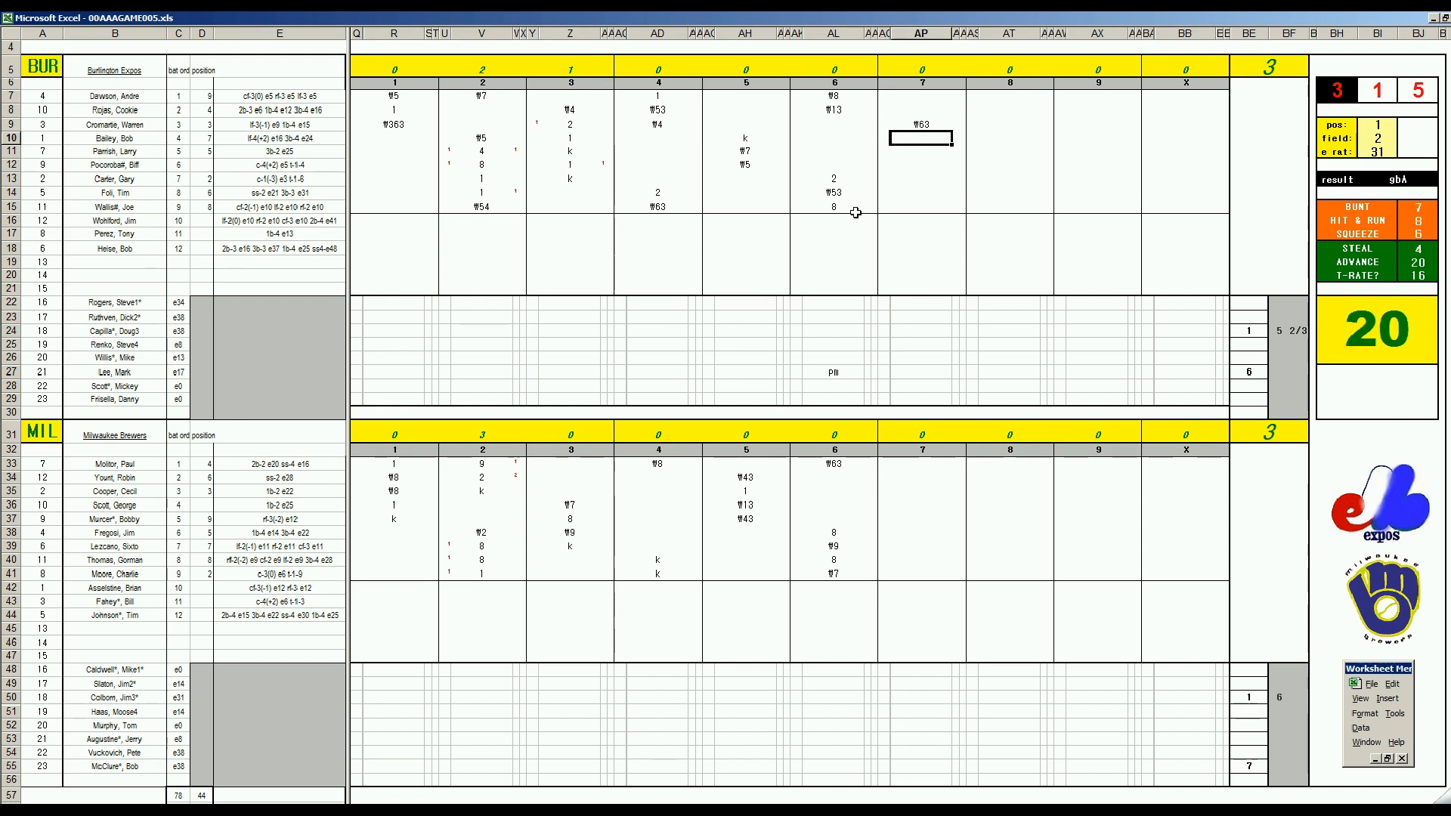
{"action": "type", "text": "k"}
{"action": "key", "text": "Return"}
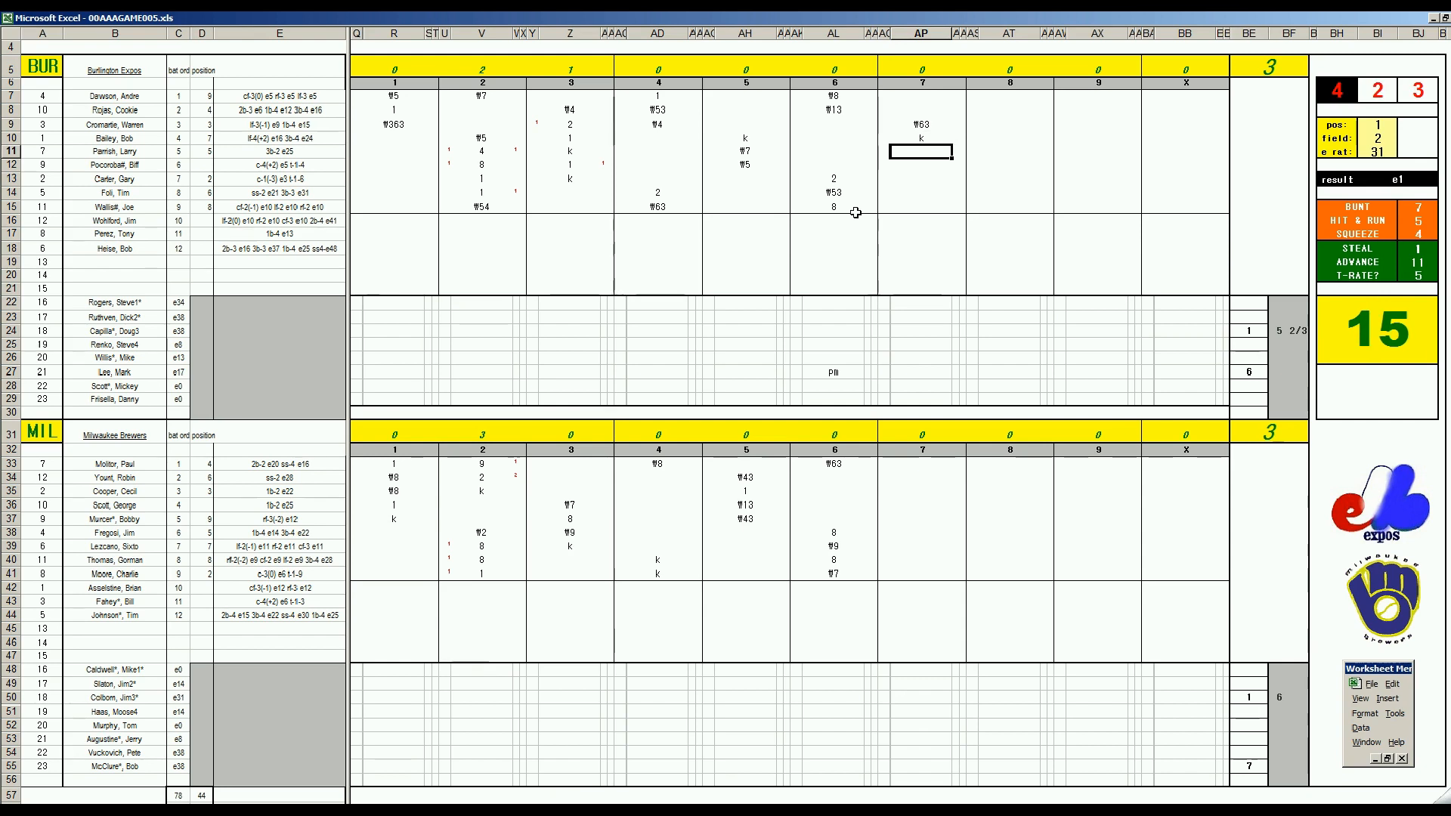
{"action": "type", "text": "1"}
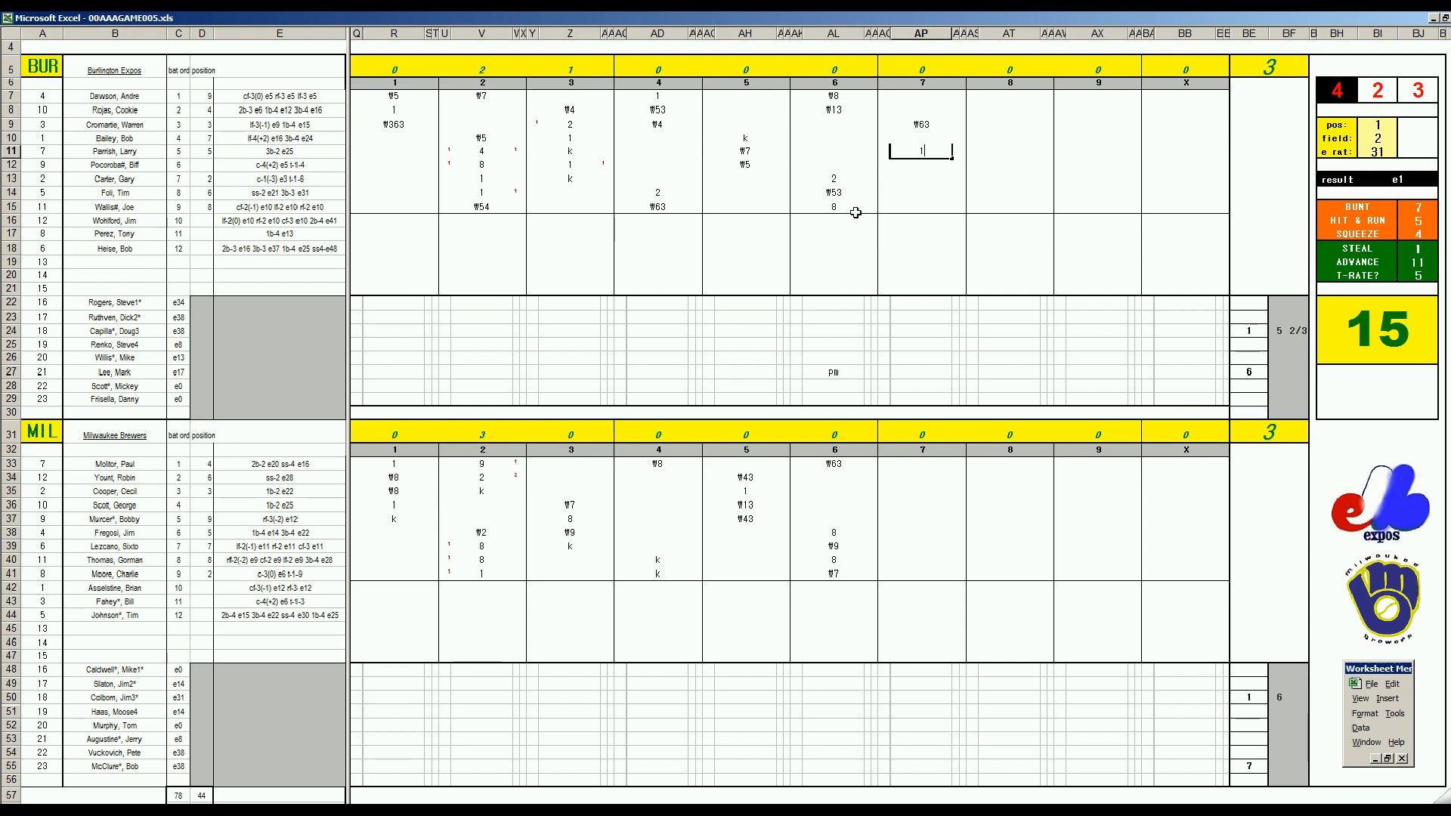
{"action": "key", "text": "Return"}
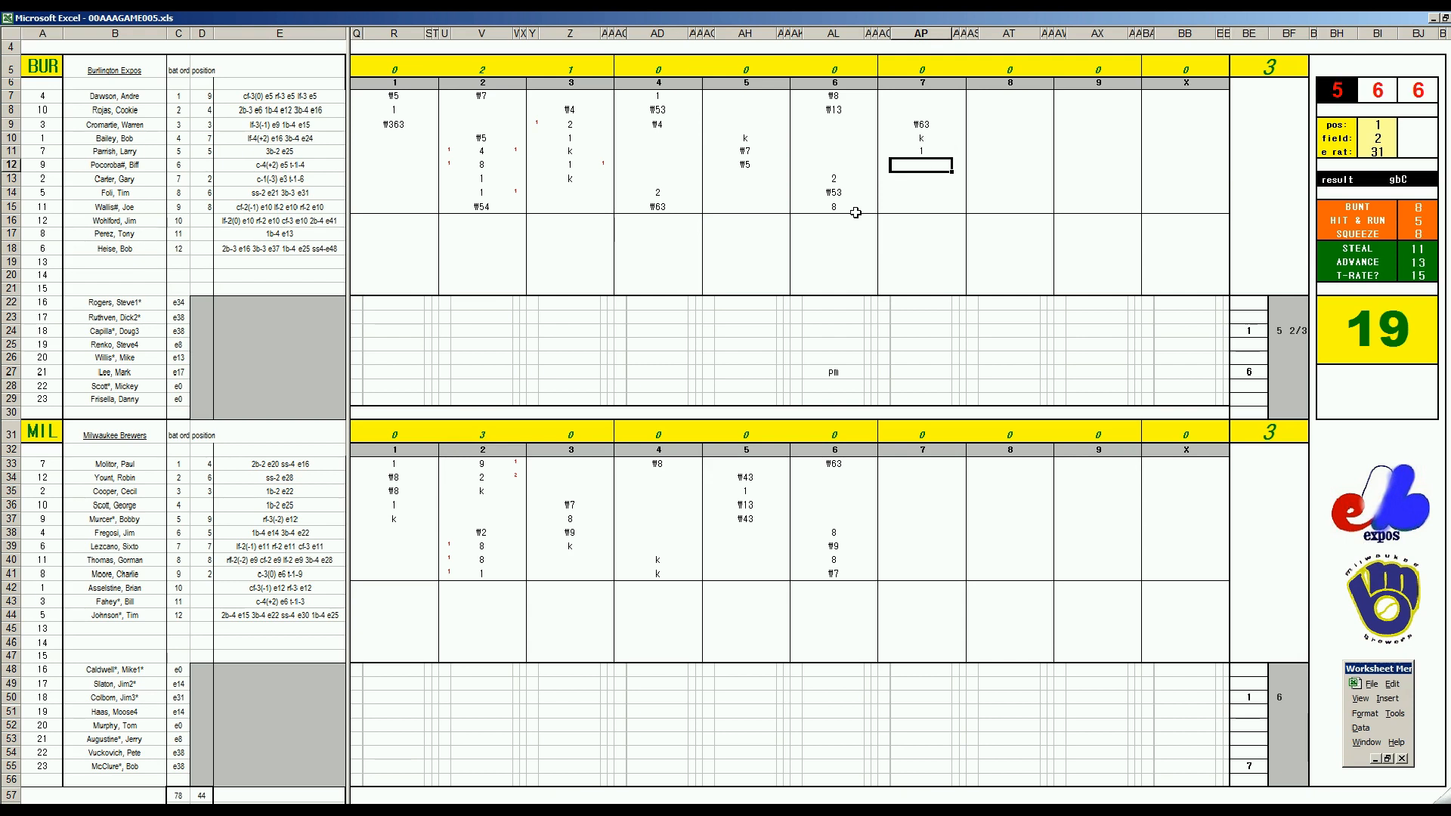
{"action": "type", "text": "#"}
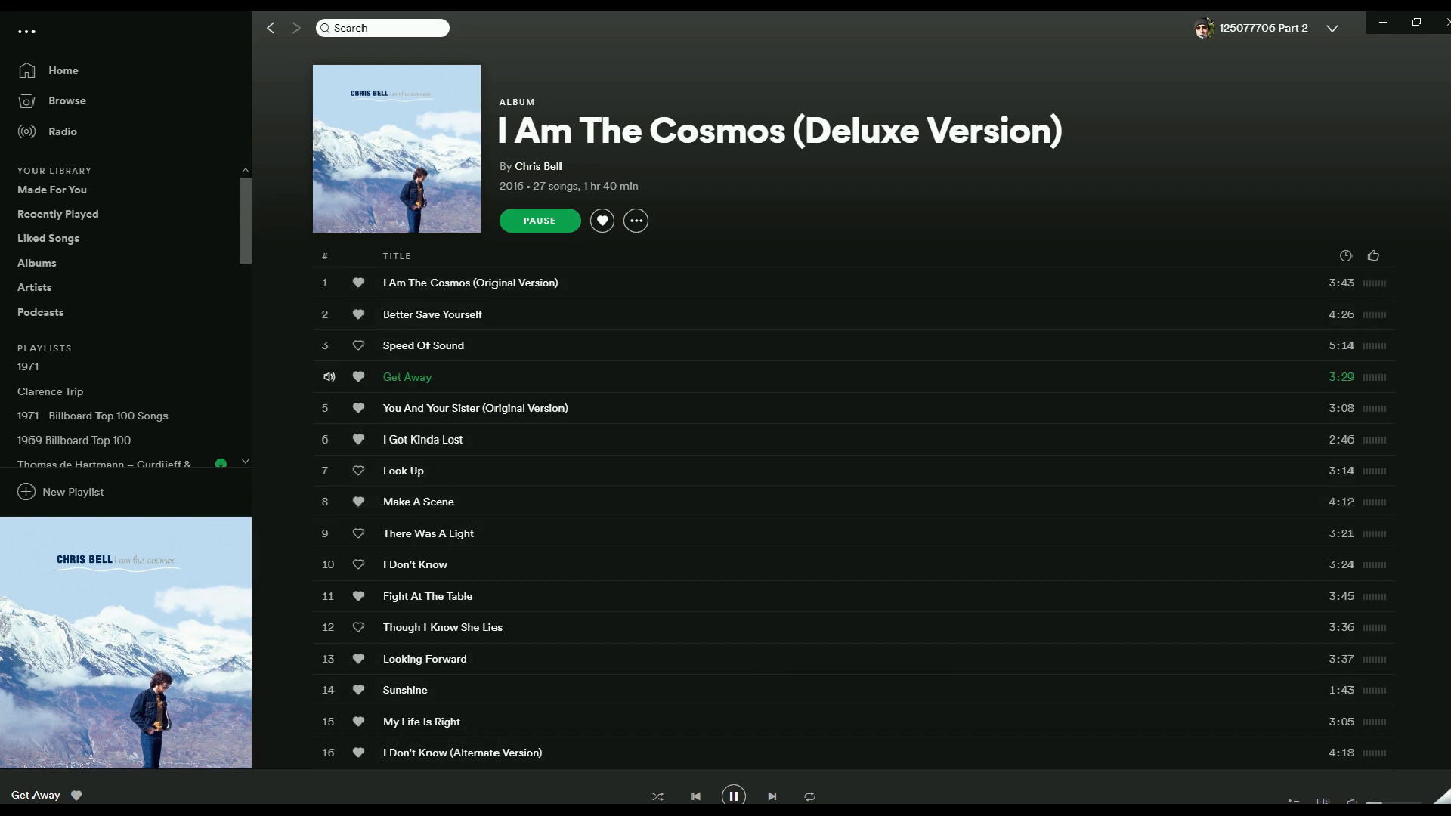
{"action": "key", "text": "alt+Tab"}
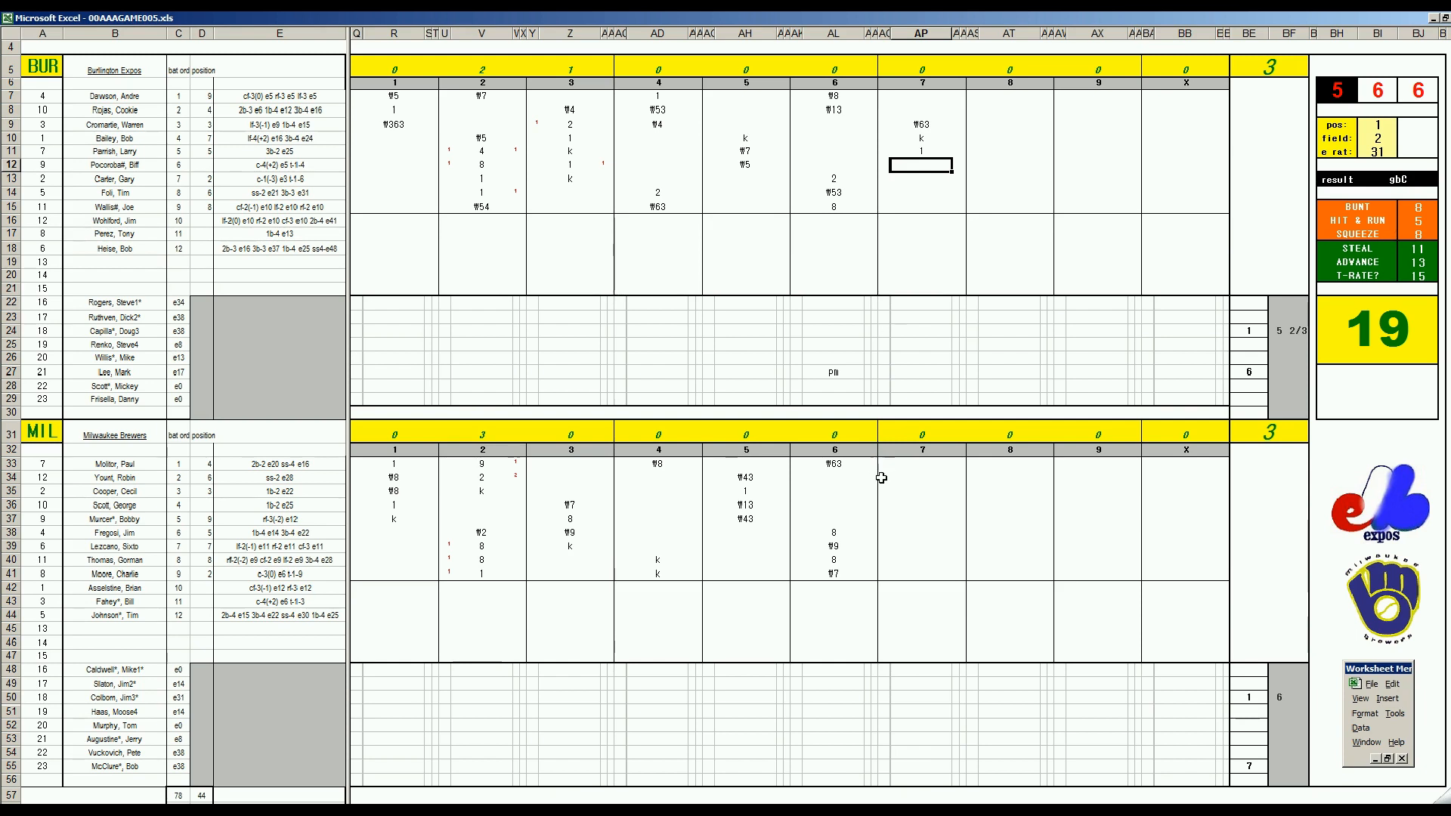
Record Milwaukee's first two seventh-inning results as #6 and #8 in AP34:AP35.
{"action": "left_click", "coordinate": [917, 476]}
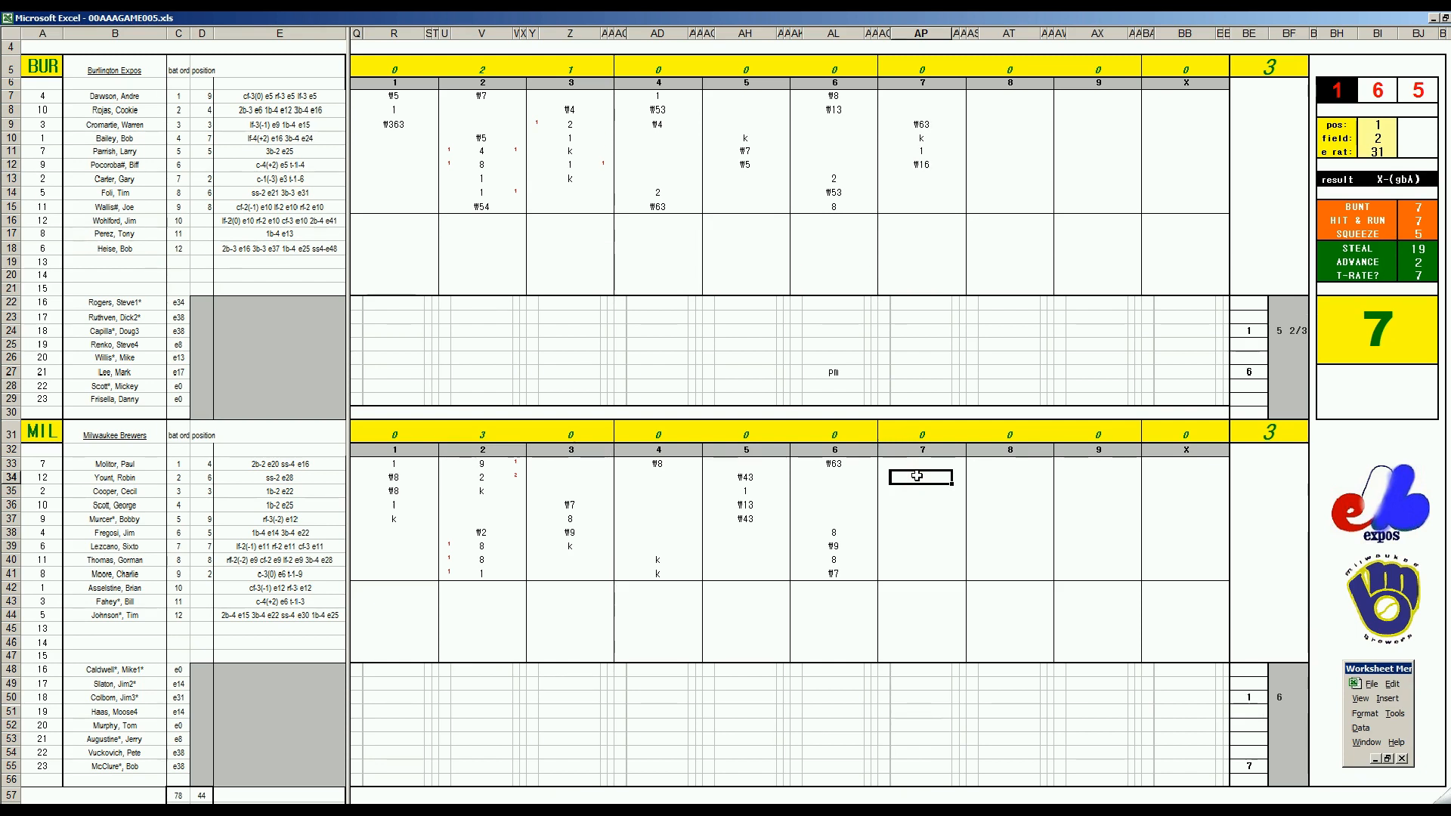
{"action": "type", "text": "#6"}
{"action": "key", "text": "Return"}
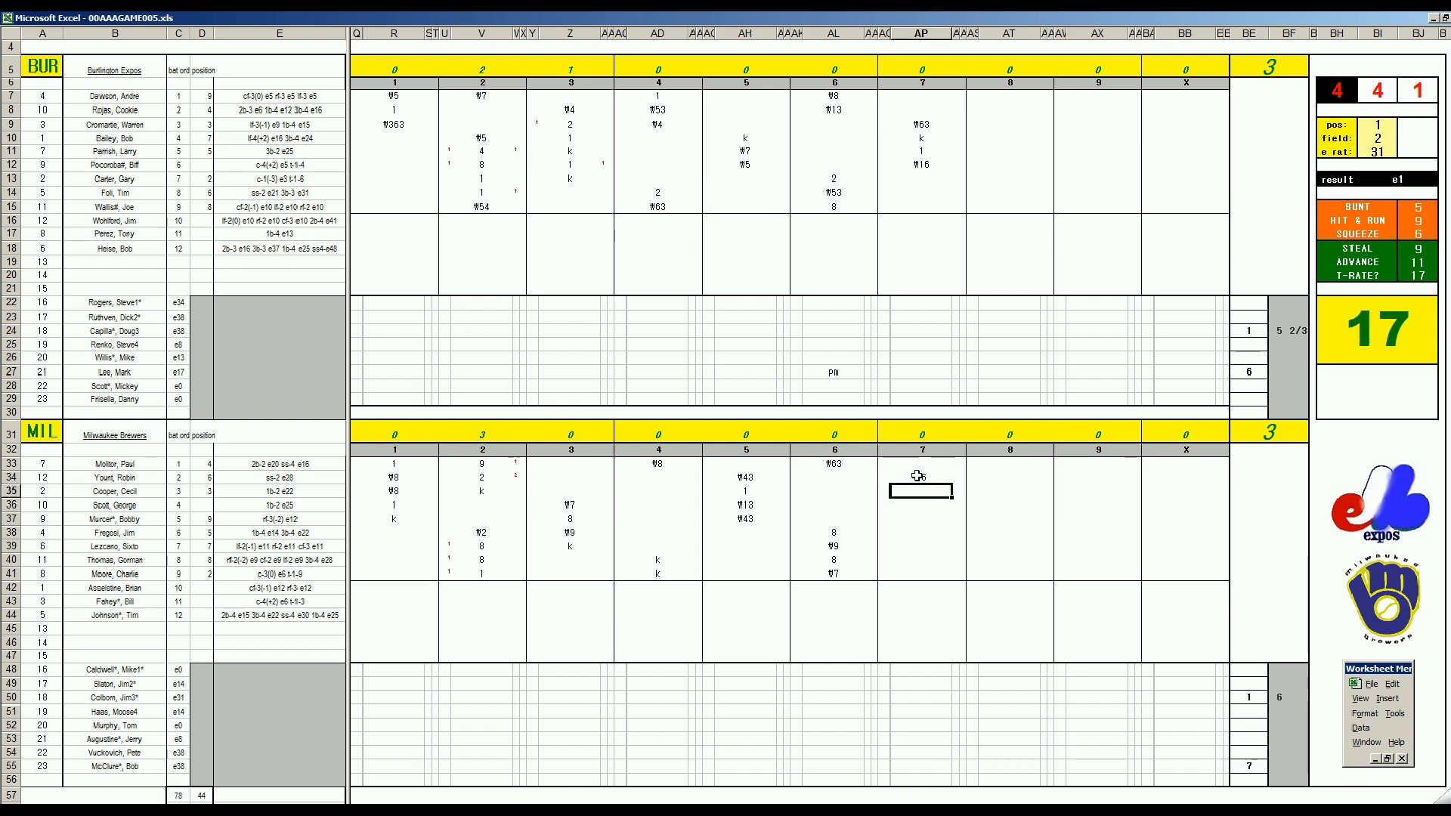
{"action": "type", "text": "#8"}
{"action": "key", "text": "Return"}
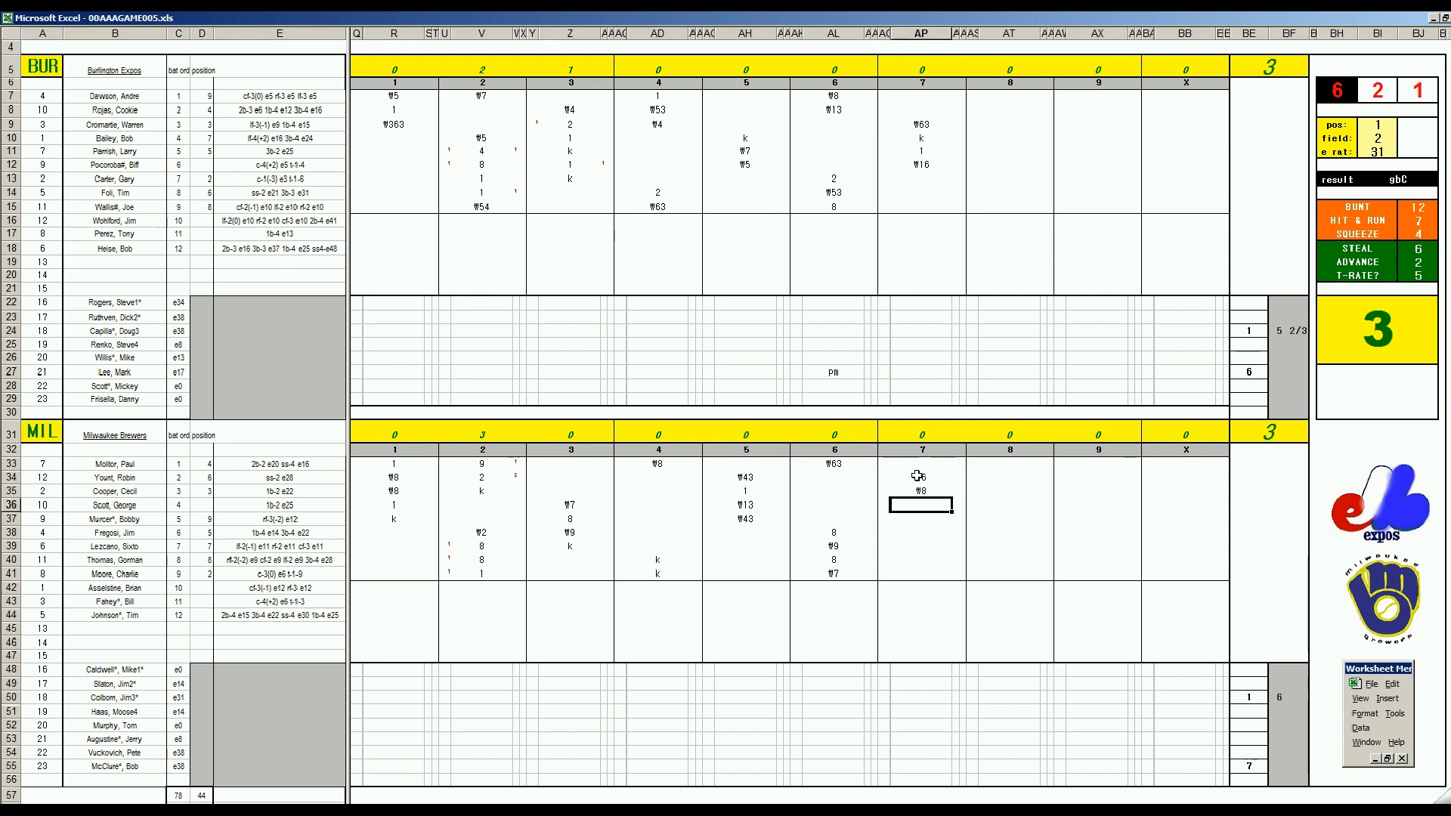
Set the fielding lookup to position 3, field 4 and error rating 15, and end Milwaukee's seventh inning with #33 in AP36.
{"action": "key", "text": "ctrl+p"}
{"action": "type", "text": "3"}
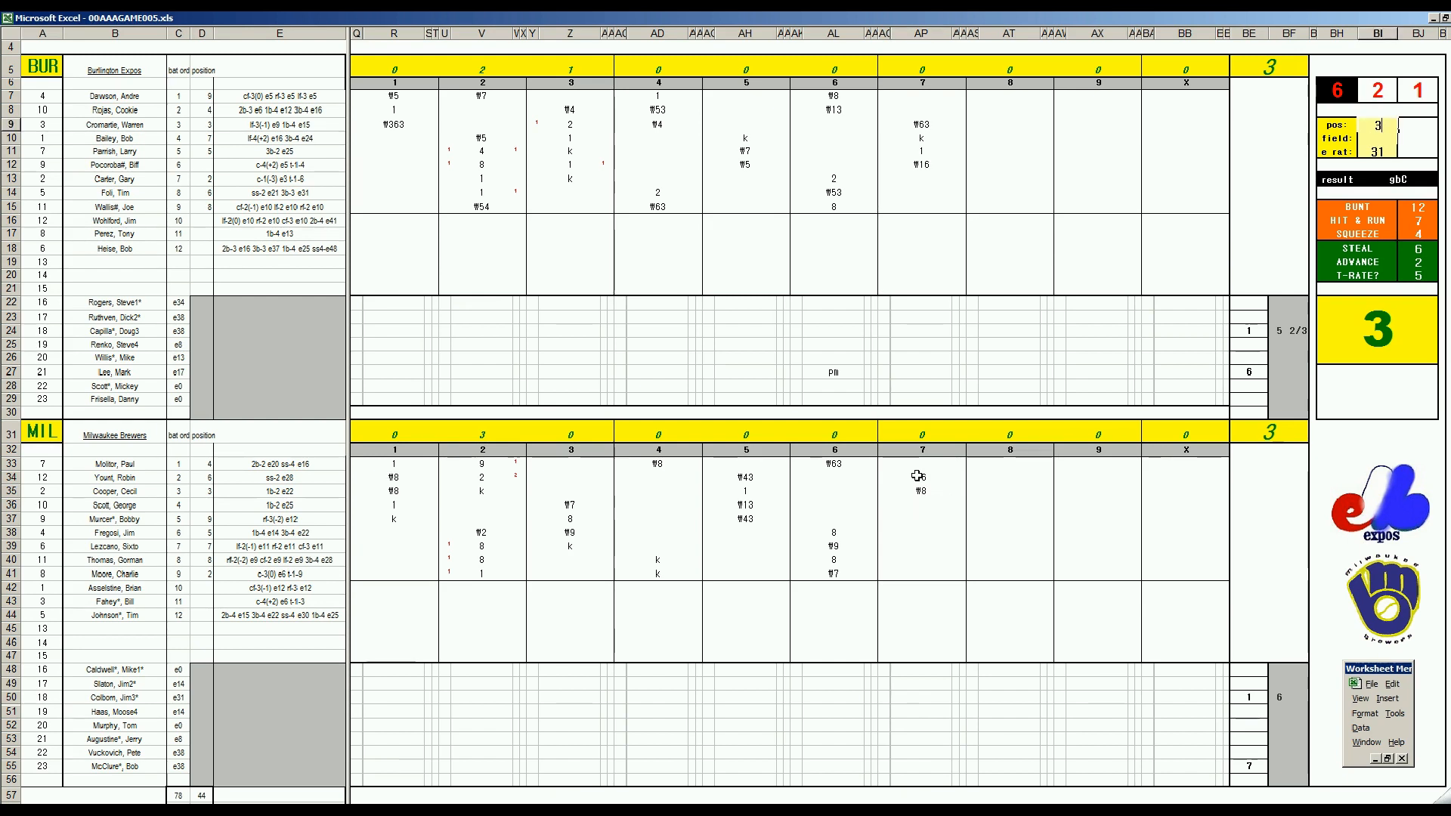
{"action": "key", "text": "Return"}
{"action": "type", "text": "4"}
{"action": "key", "text": "Return"}
{"action": "type", "text": "15"}
{"action": "key", "text": "Return"}
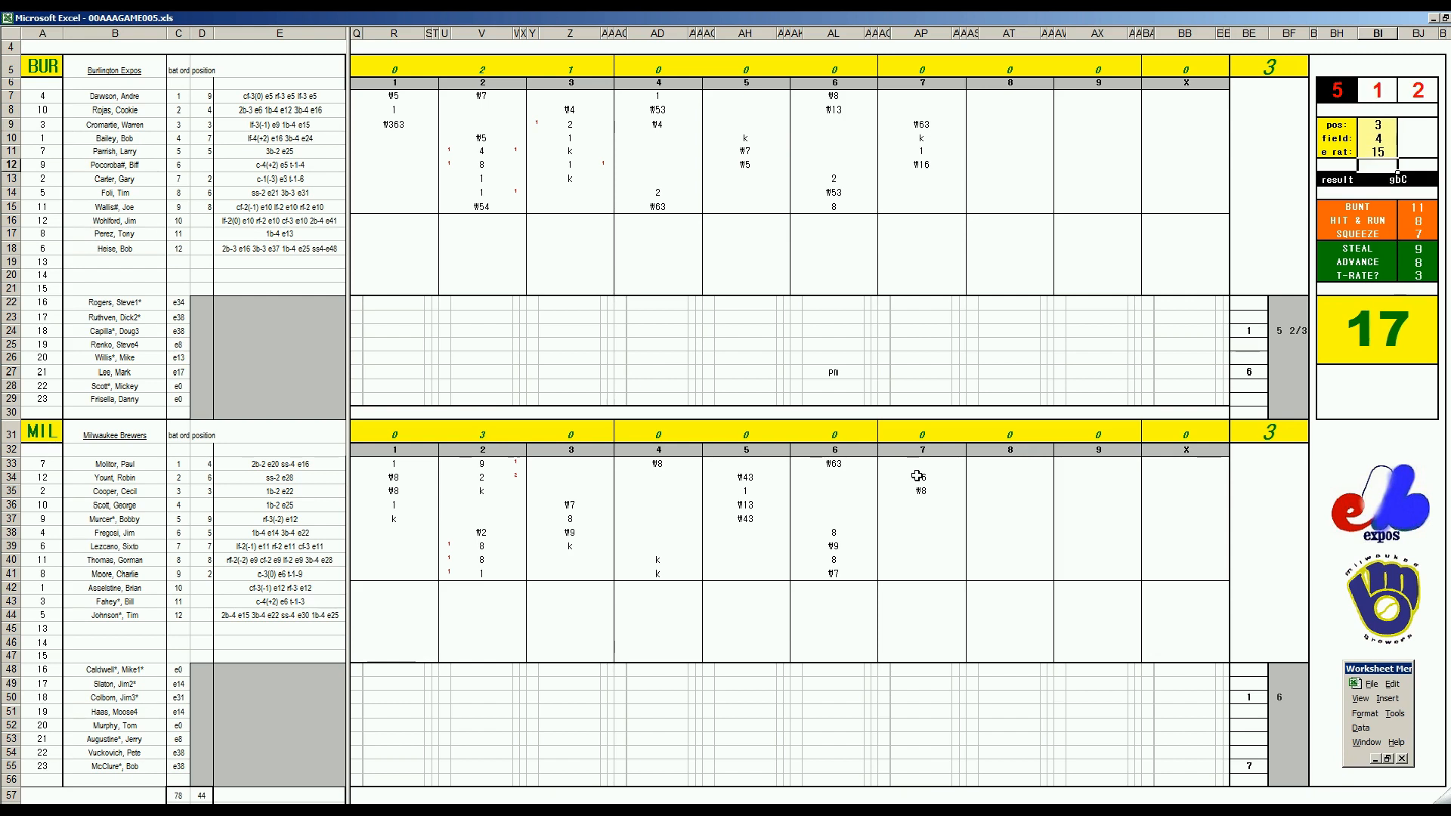
{"action": "left_click", "coordinate": [921, 504]}
{"action": "type", "text": "#33"}
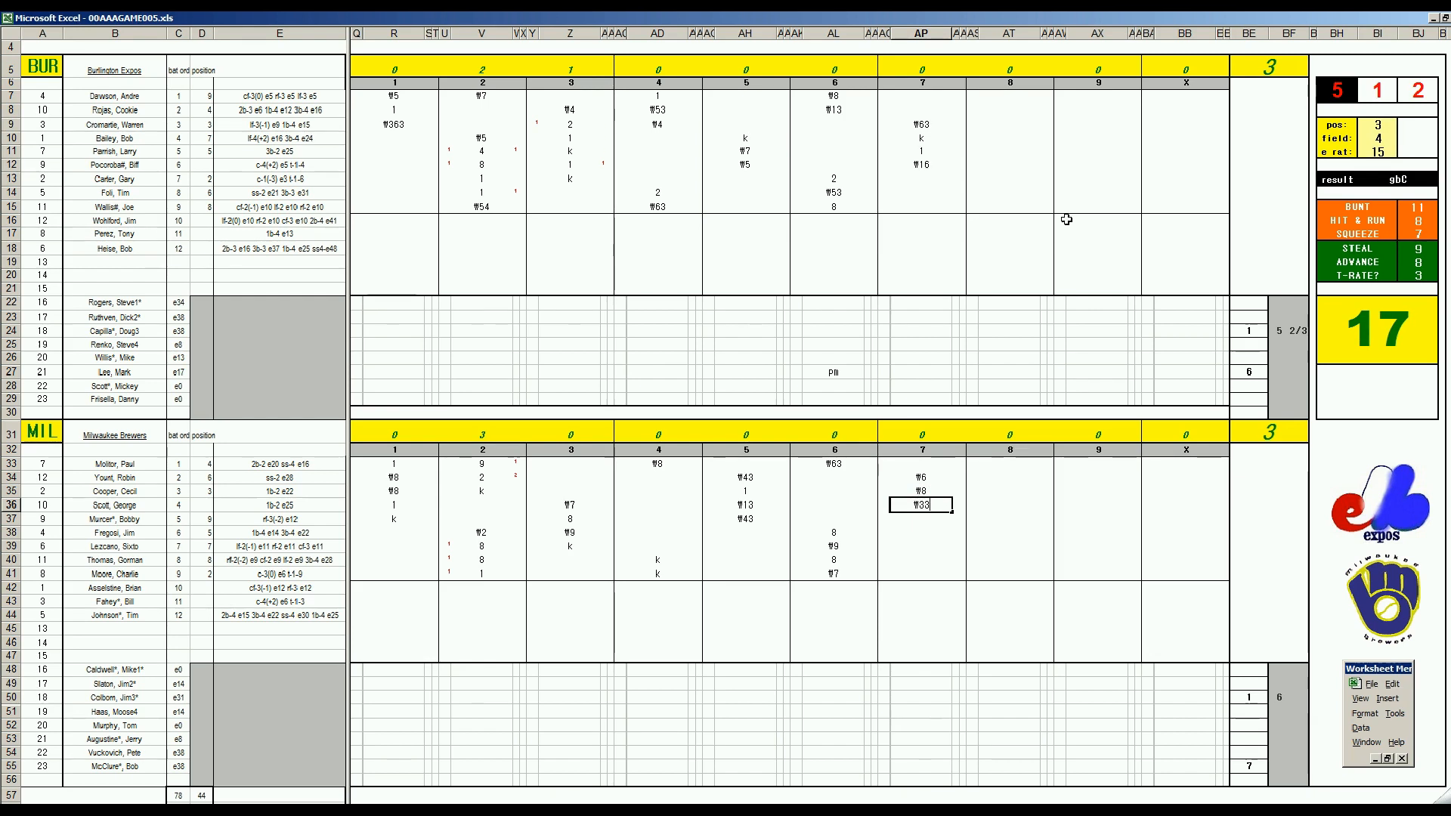
Record Burlington's eighth inning as #4 in AT13, #8 in AT14 and k for the substitute batter in AT16.
{"action": "left_click", "coordinate": [1002, 180]}
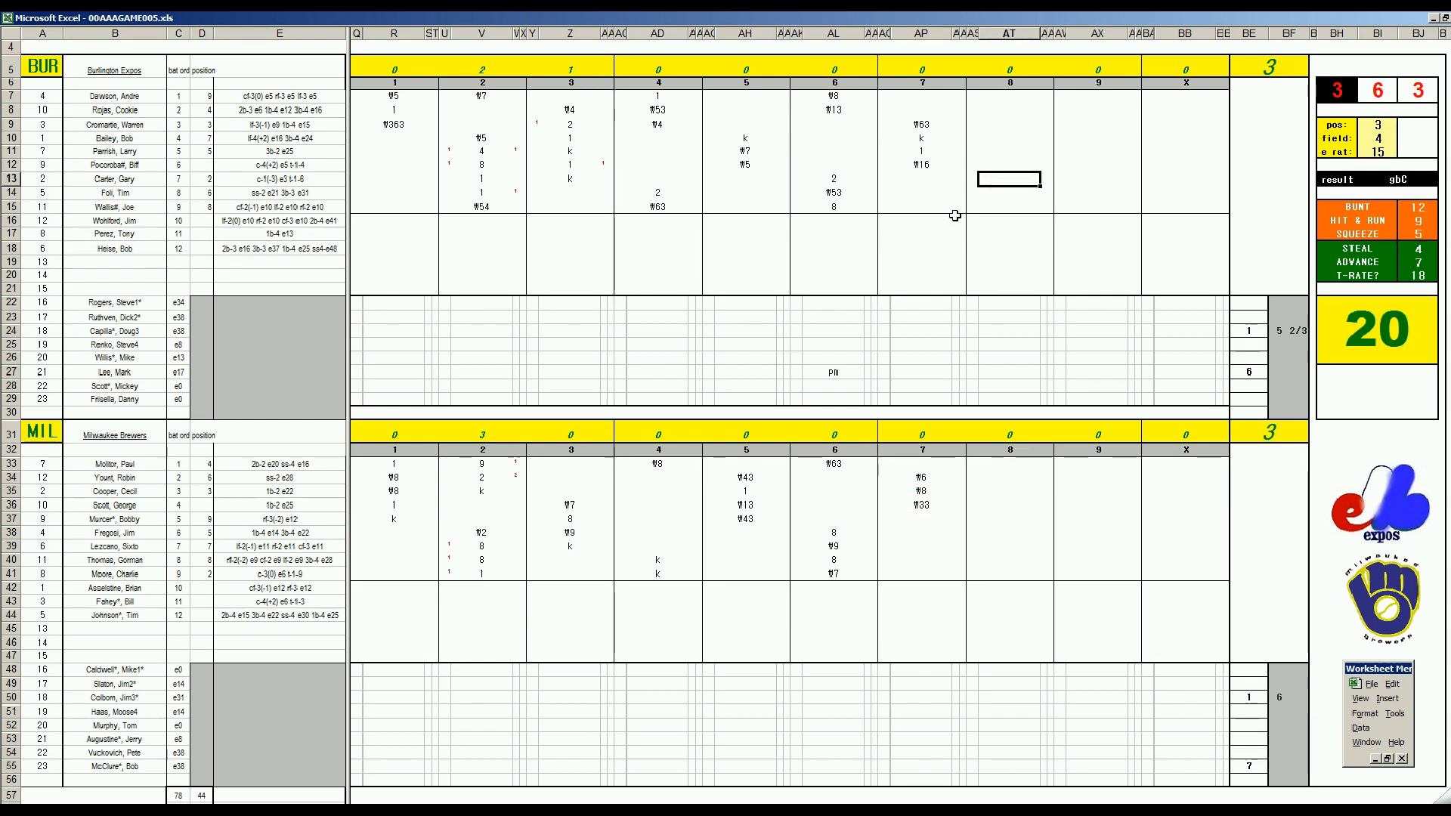
{"action": "type", "text": "\\4"}
{"action": "key", "text": "Return"}
{"action": "type", "text": "\\8"}
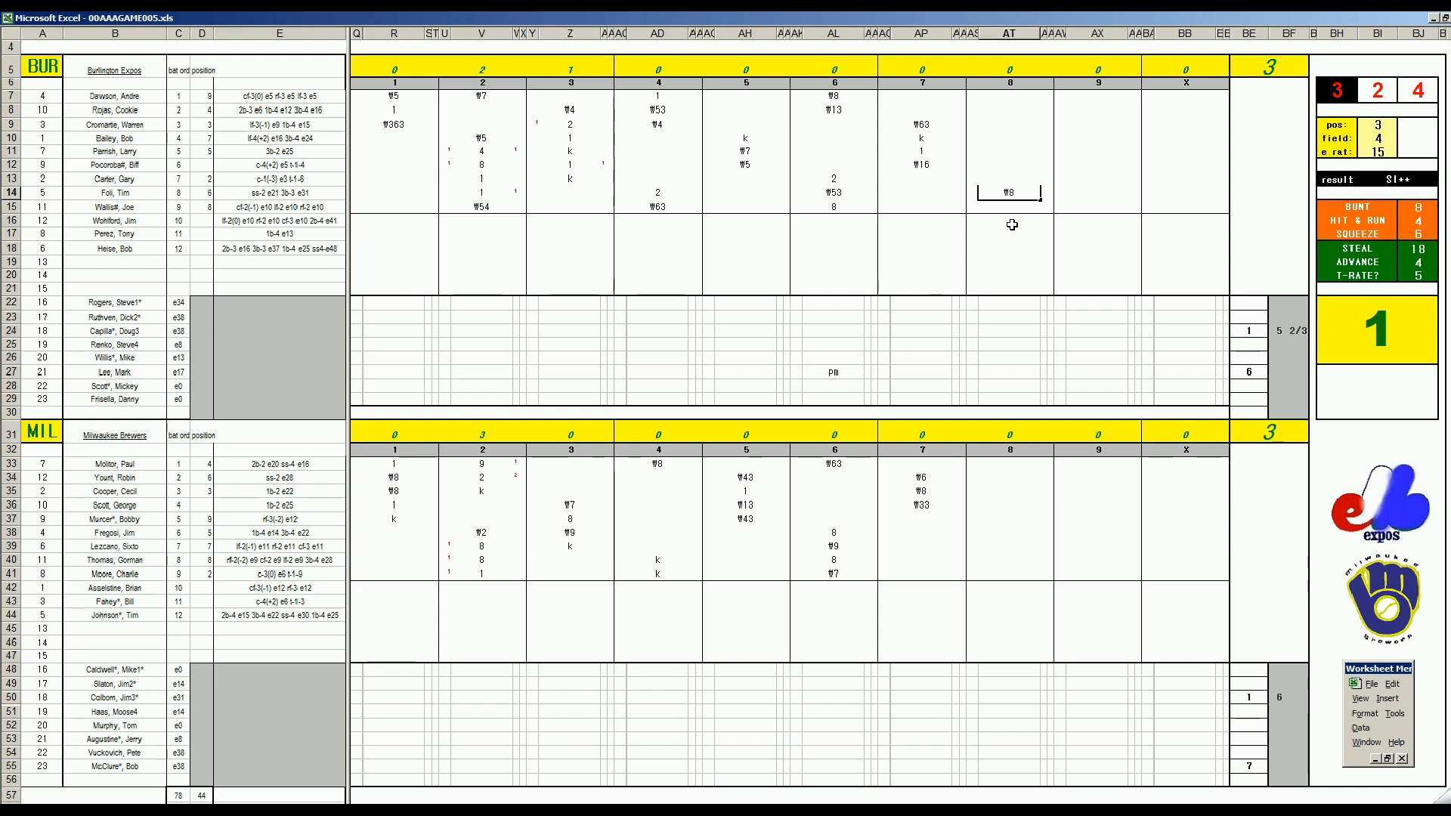
{"action": "key", "text": "Return"}
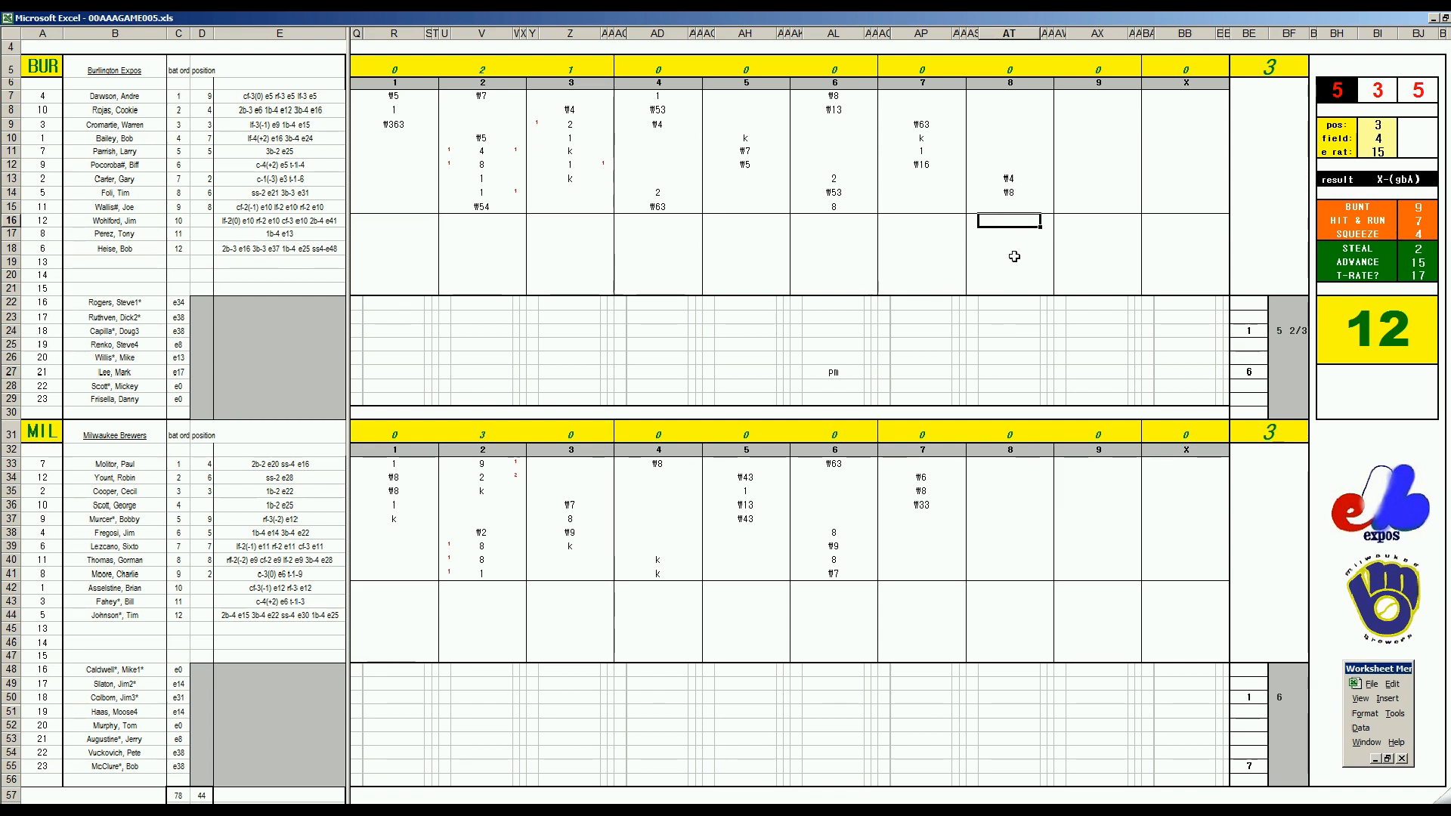
{"action": "type", "text": "k"}
Record Milwaukee's first two eighth-inning results as #43 and e6 in AT37:AT38, setting the fielding lookup to position 6 for the second.
{"action": "left_click", "coordinate": [999, 525]}
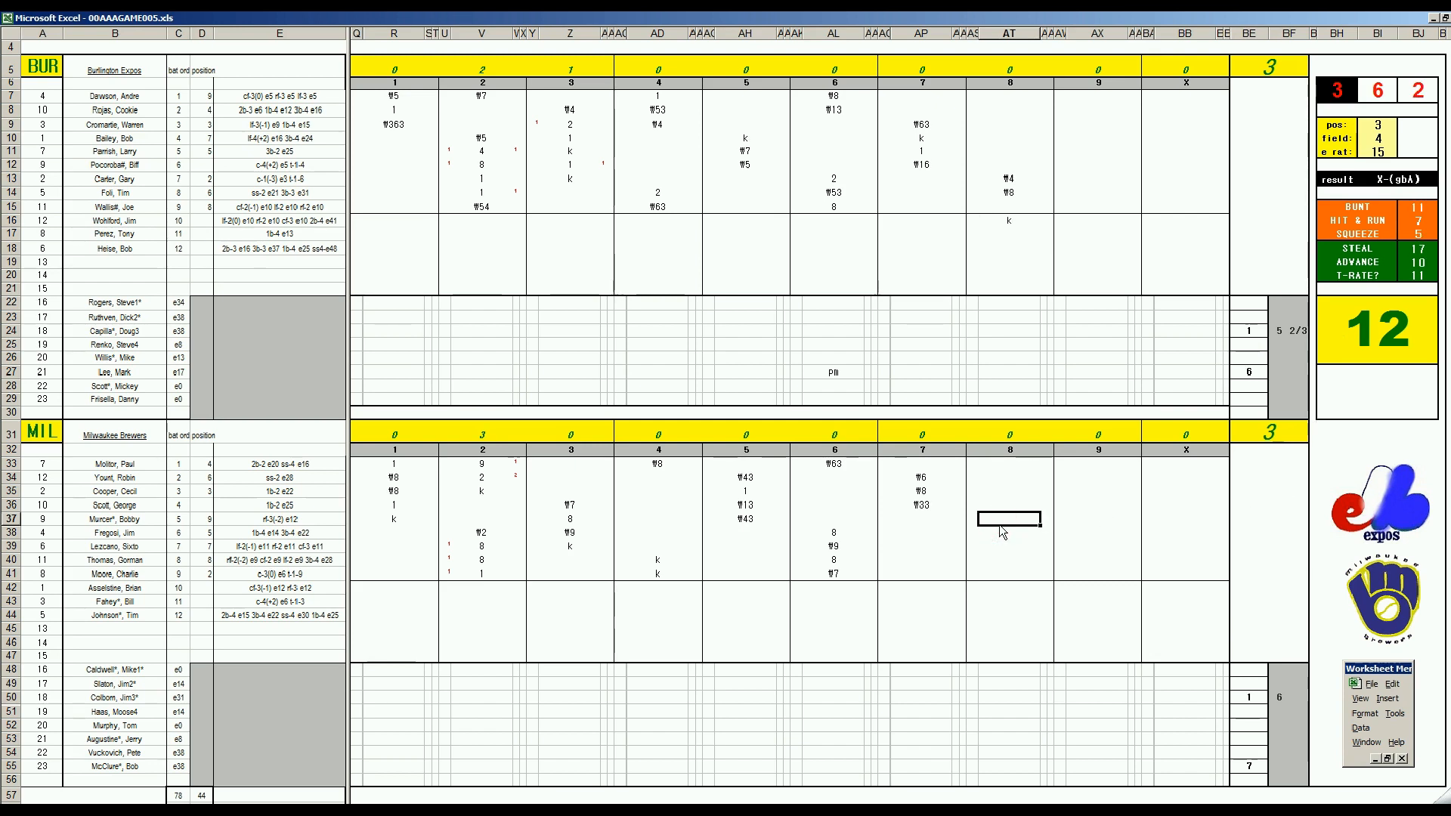
{"action": "type", "text": "#43"}
{"action": "key", "text": "Return"}
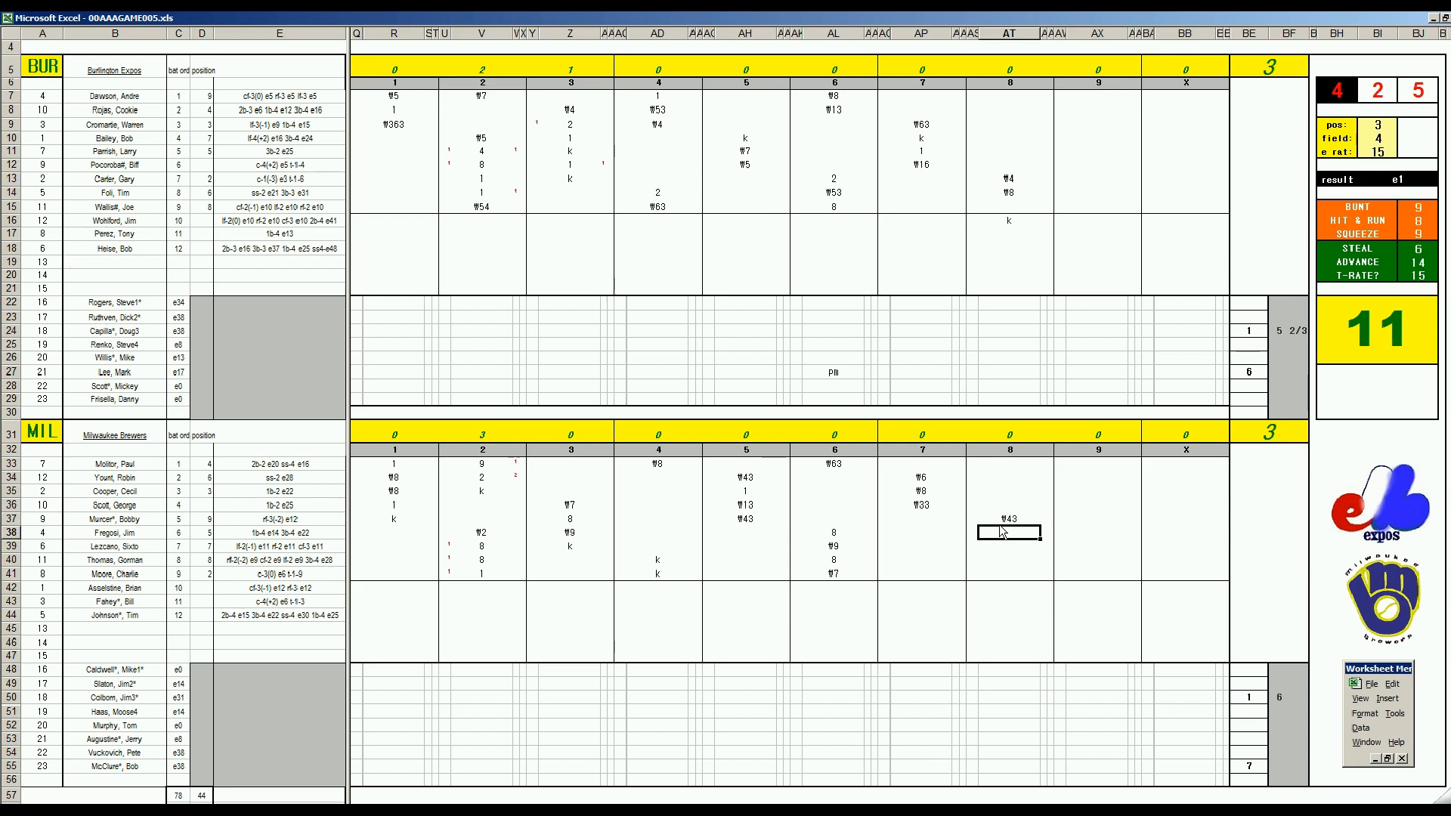
{"action": "key", "text": "ctrl+f"}
{"action": "type", "text": "6"}
{"action": "key", "text": "Return"}
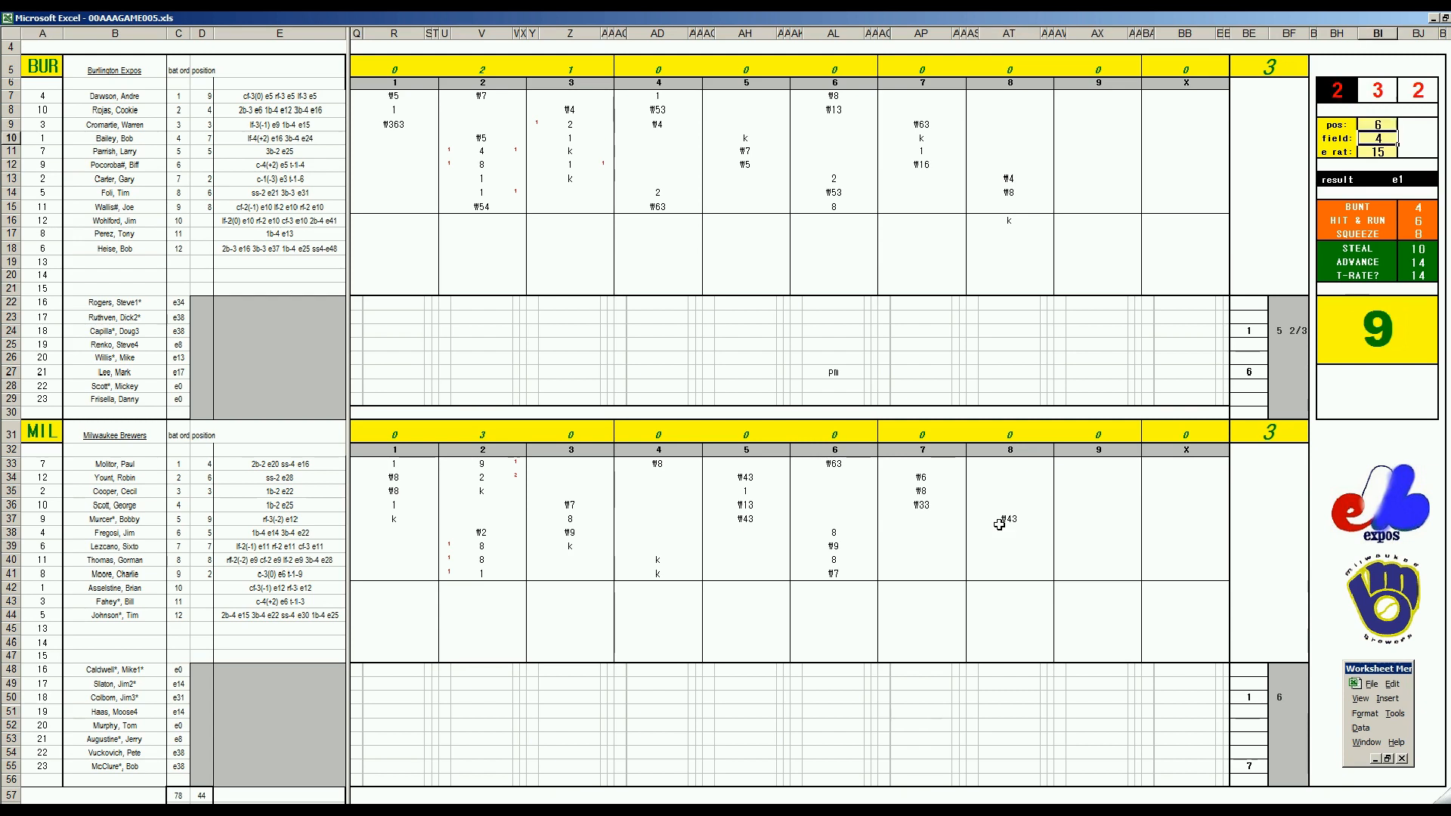
{"action": "left_click", "coordinate": [1015, 528]}
{"action": "type", "text": "e6"}
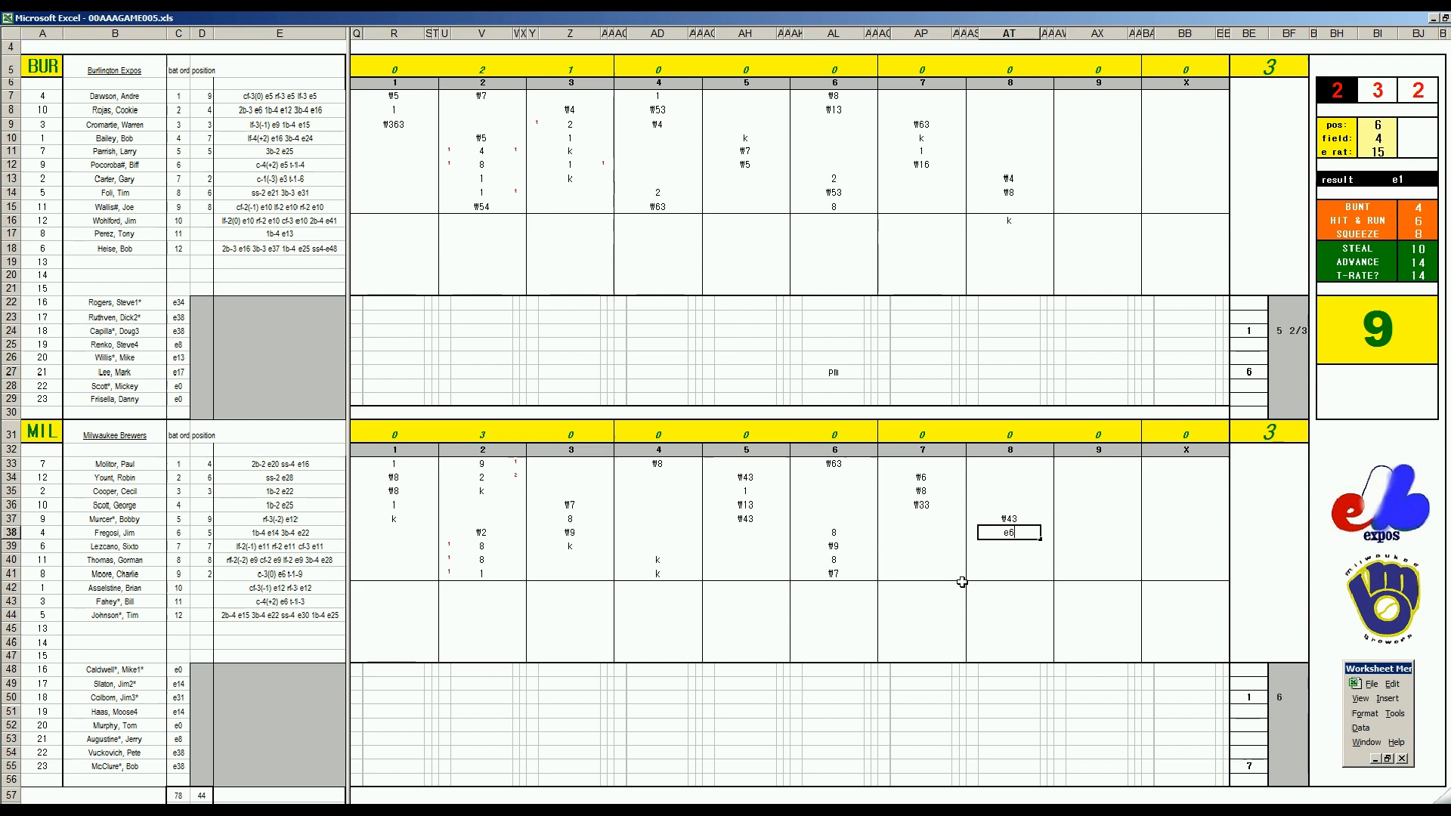
{"action": "key", "text": "Return"}
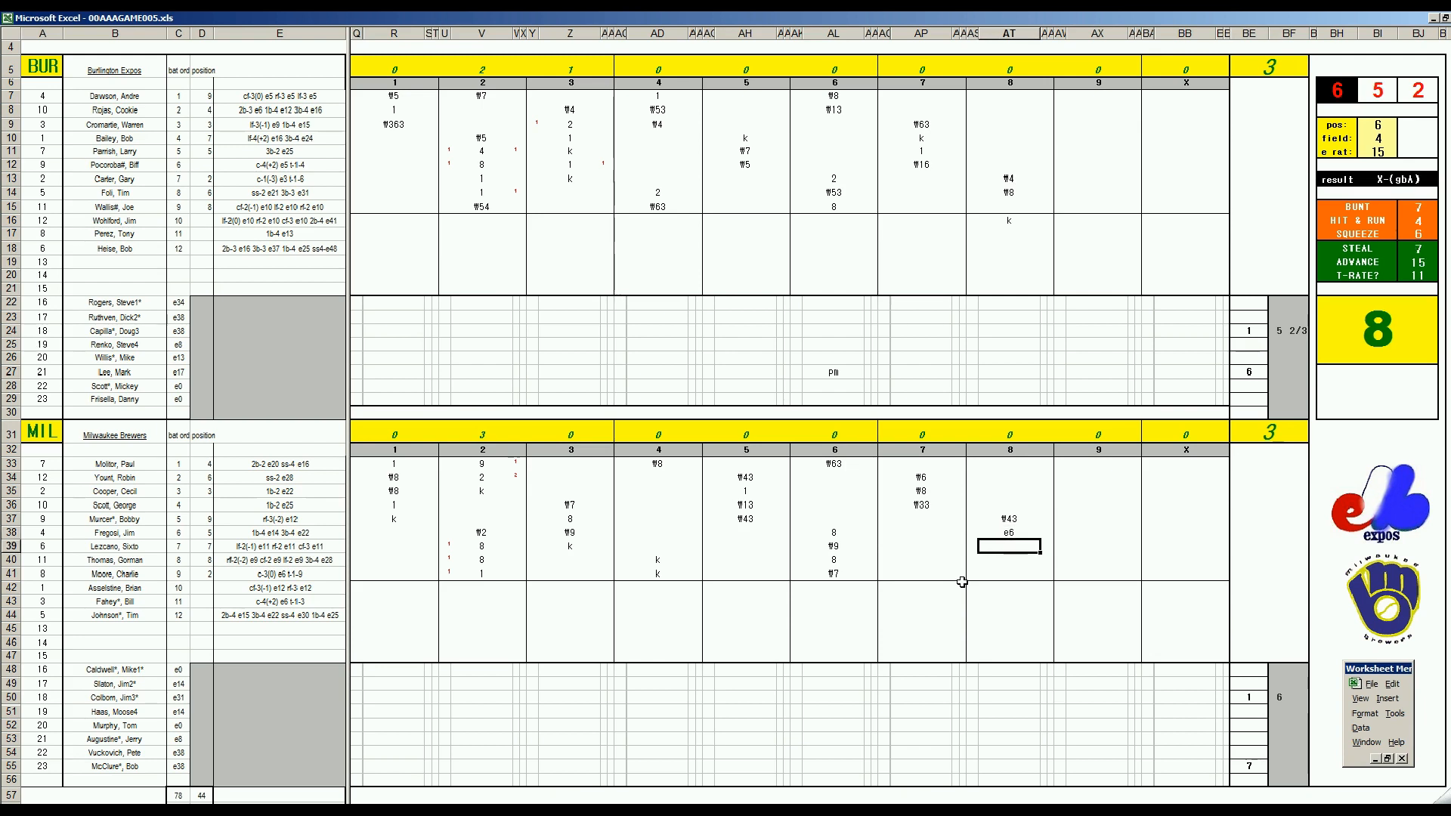
Complete Milwaukee's eighth inning with #6 and #9 in AT39:AT40.
{"action": "type", "text": "#6"}
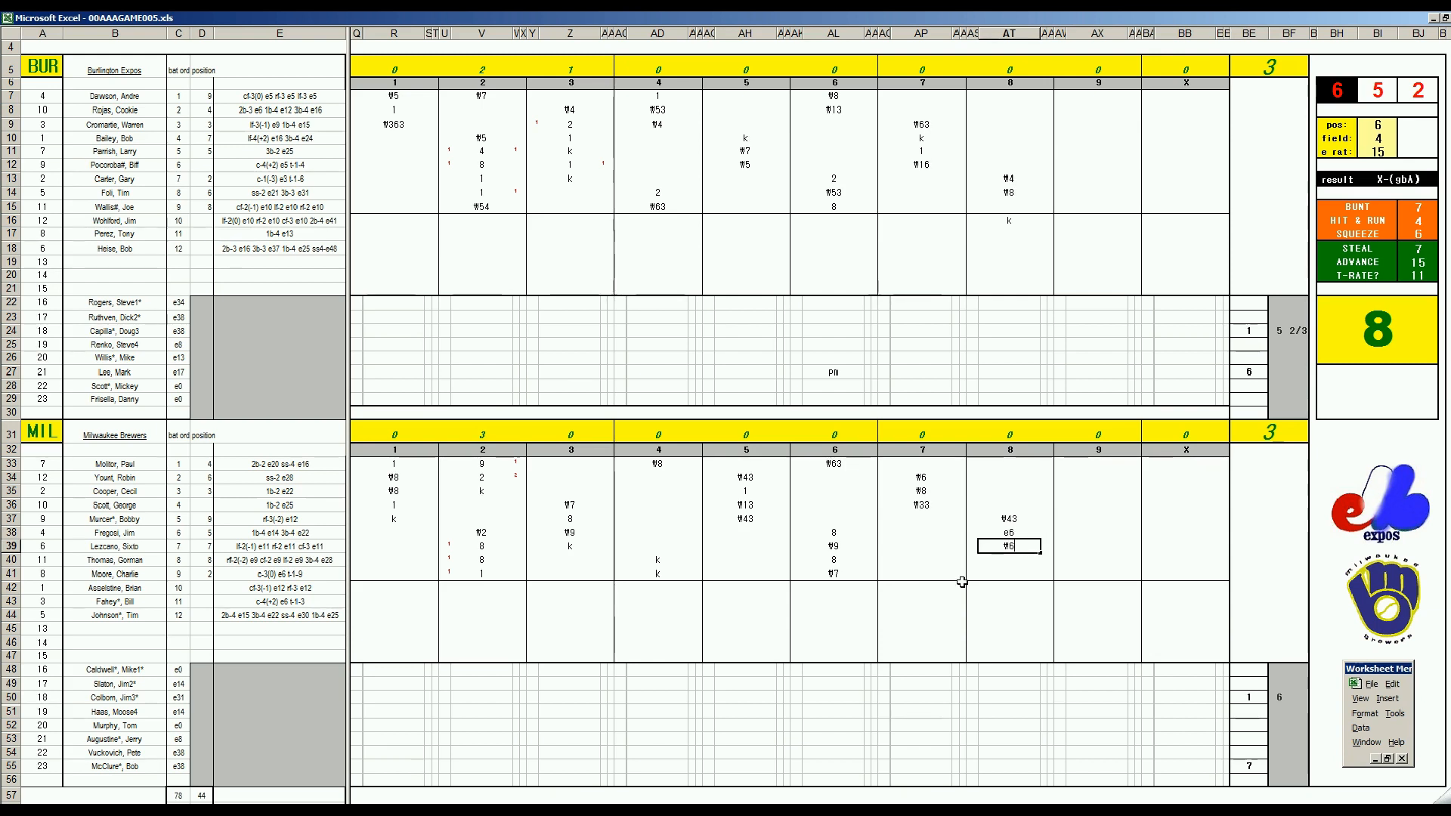
{"action": "key", "text": "Return"}
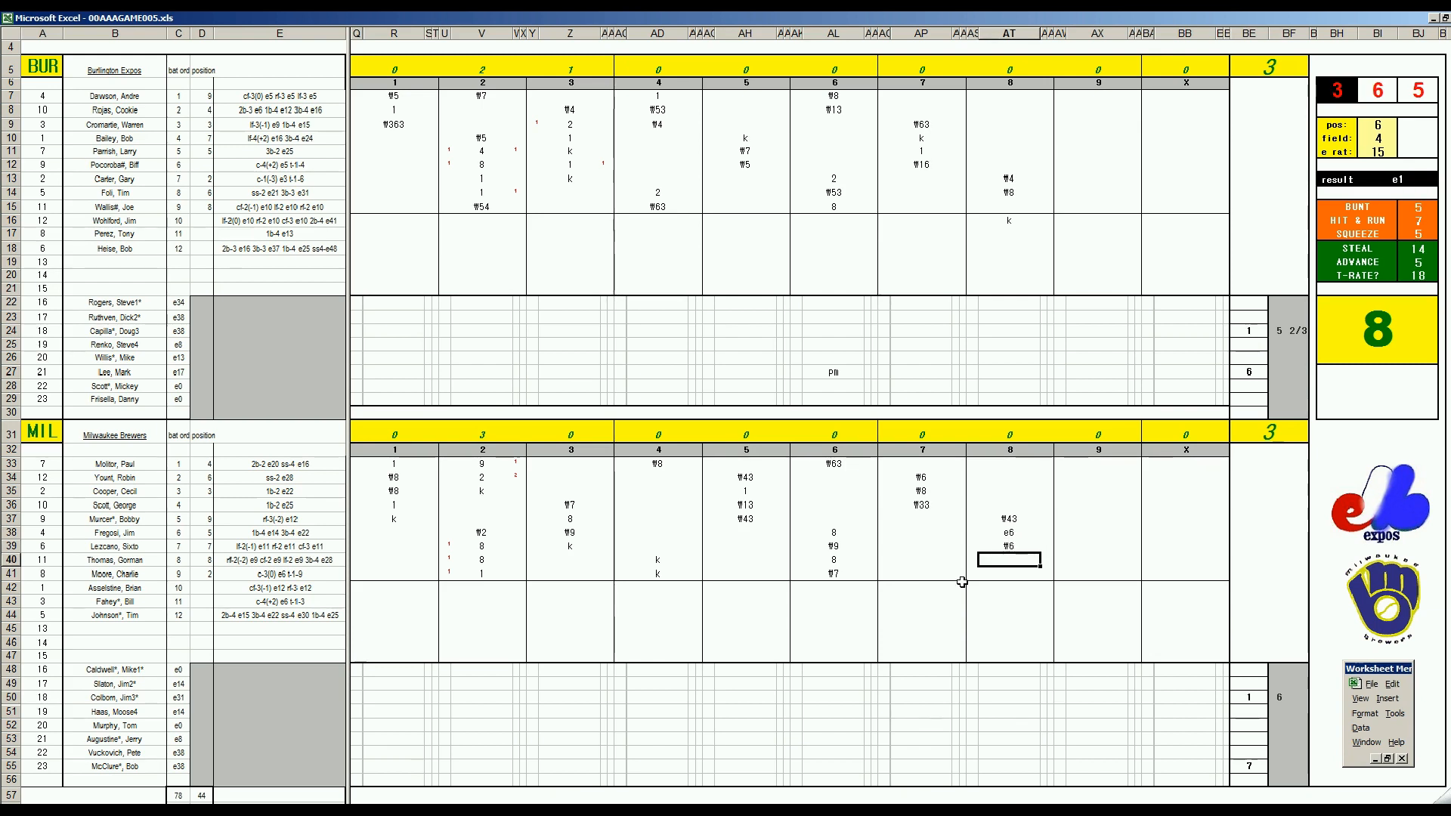
{"action": "type", "text": "#9"}
Log Milwaukee's pitching change with 2 in BF55 and 9 in BE54.
{"action": "left_click", "coordinate": [1280, 771]}
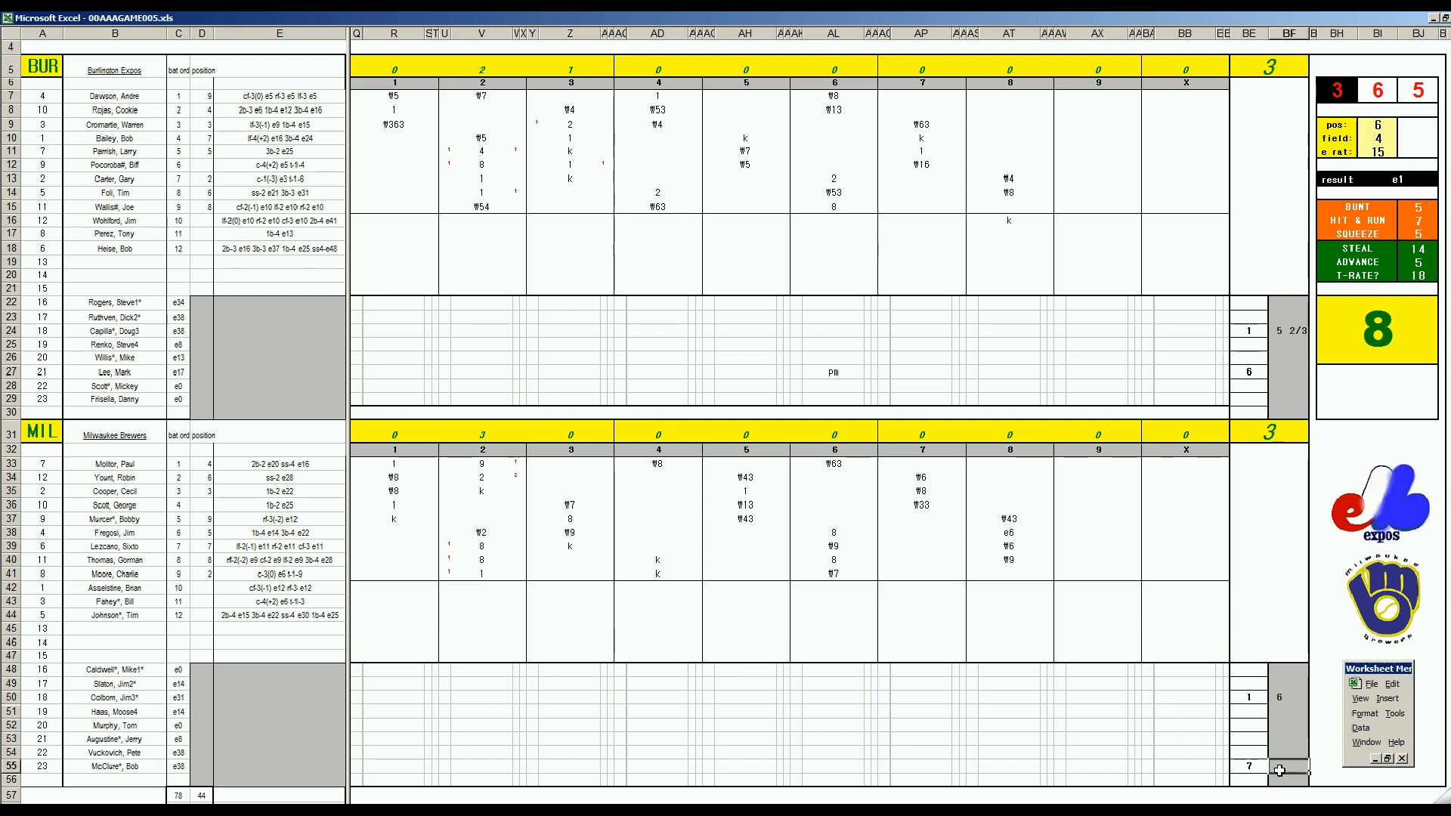
{"action": "type", "text": "2"}
{"action": "key", "text": "Up"}
{"action": "key", "text": "Left"}
{"action": "type", "text": "9"}
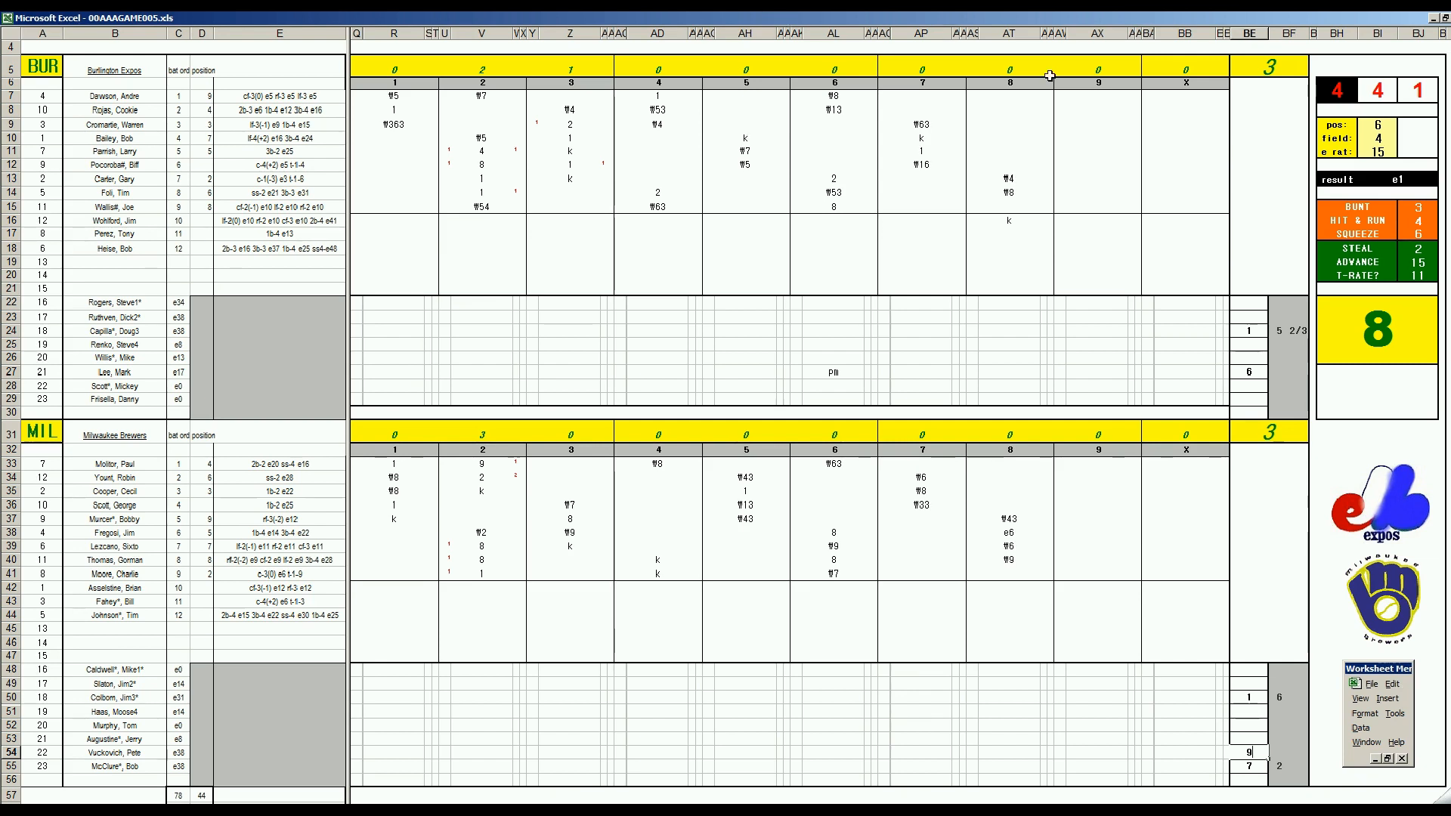
Start Burlington's ninth inning with 8 in AX7, 2 in AZ7 and 1 in AX8.
{"action": "left_click", "coordinate": [1098, 96]}
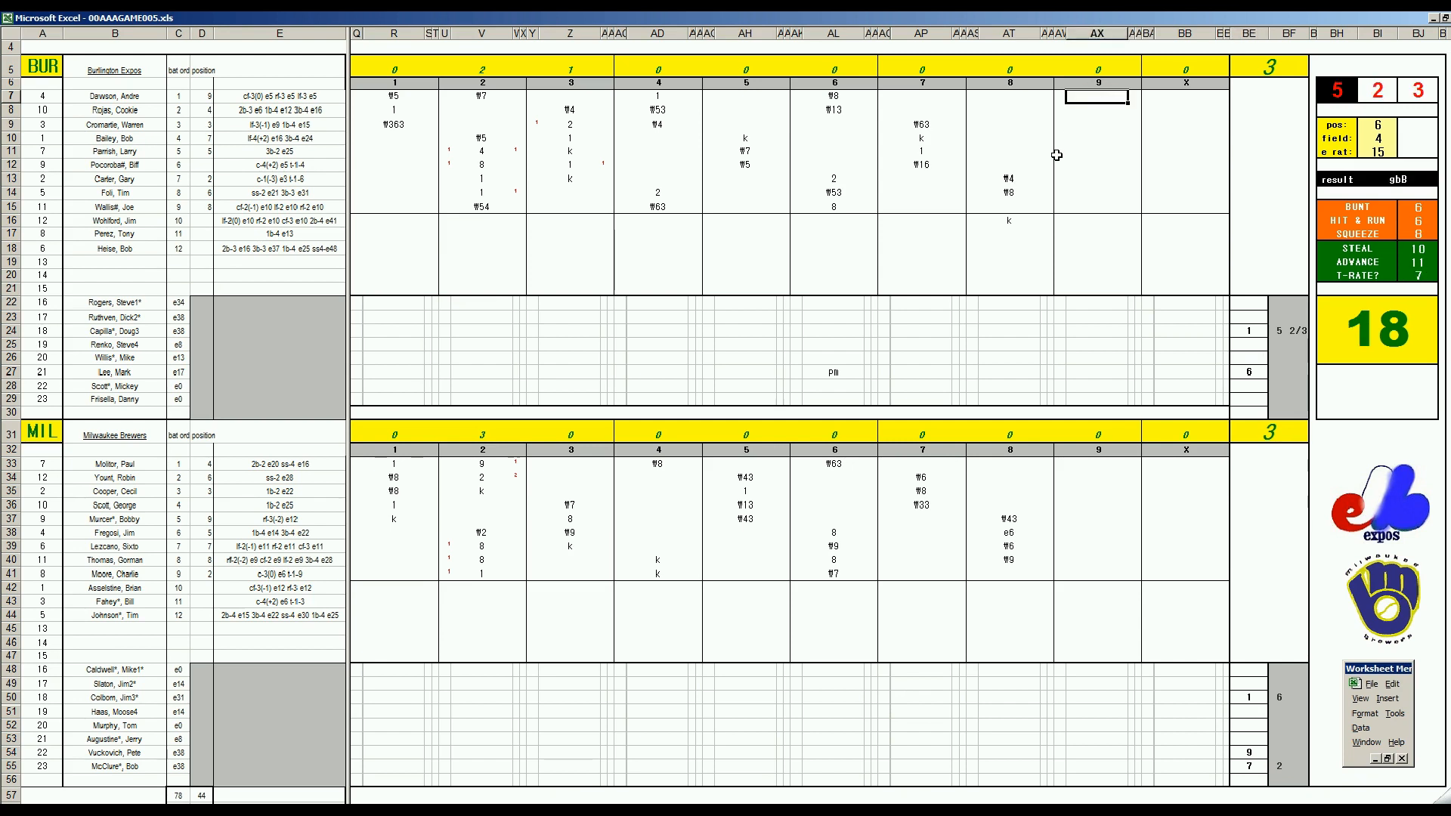
{"action": "type", "text": "8"}
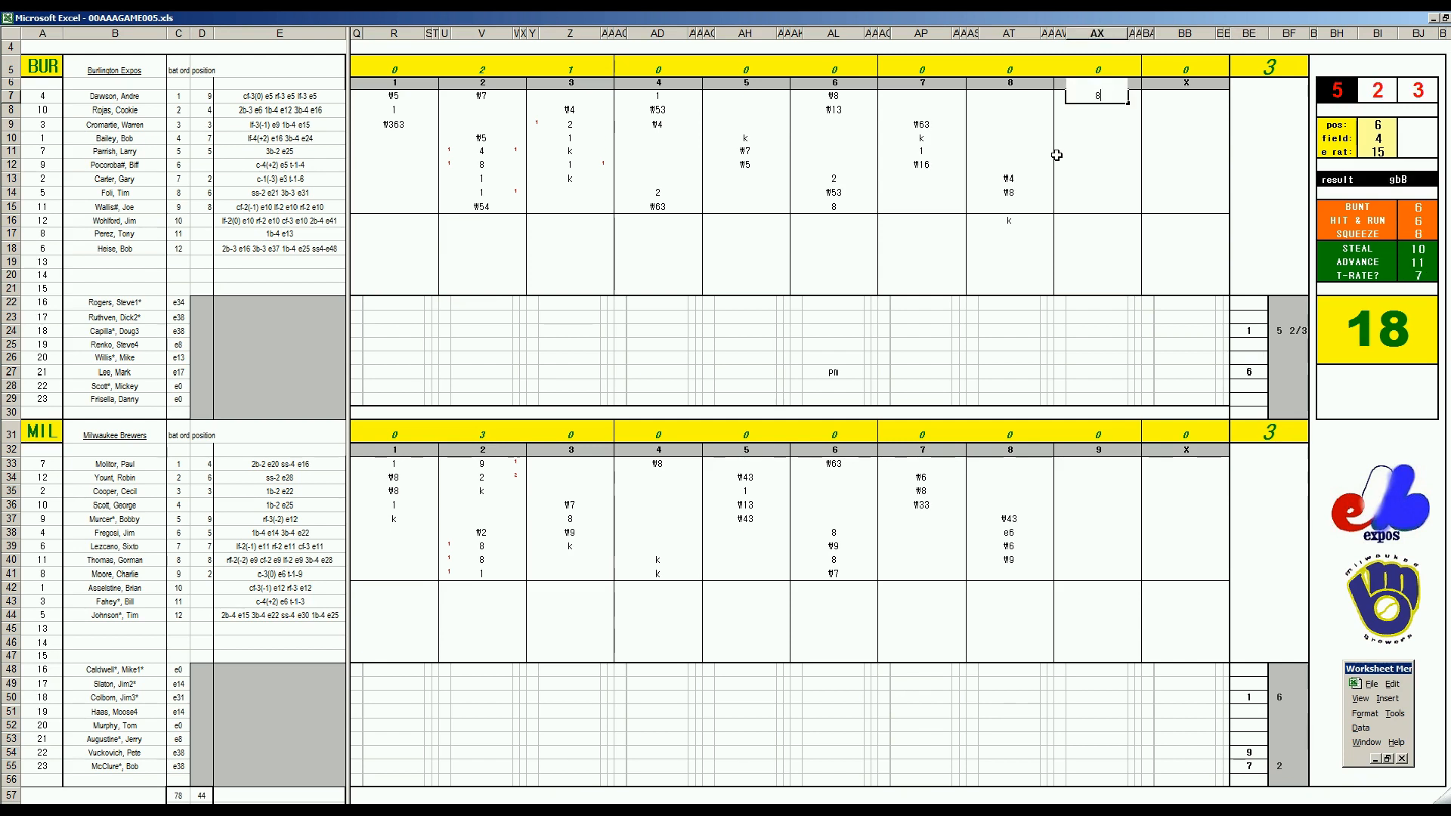
{"action": "key", "text": "Return"}
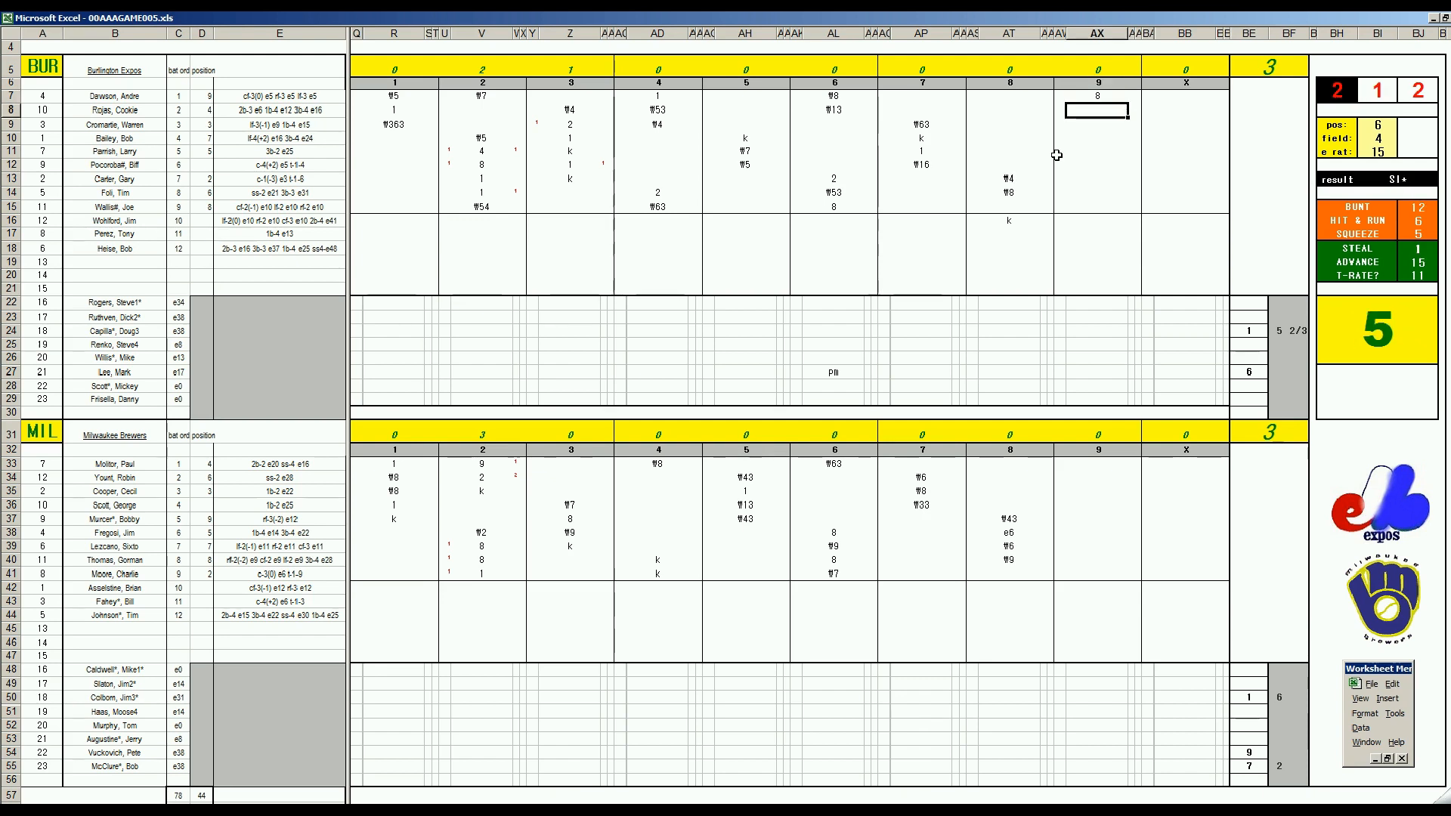
{"action": "key", "text": "Up"}
{"action": "key", "text": "Right"}
{"action": "key", "text": "Right"}
{"action": "type", "text": "2"}
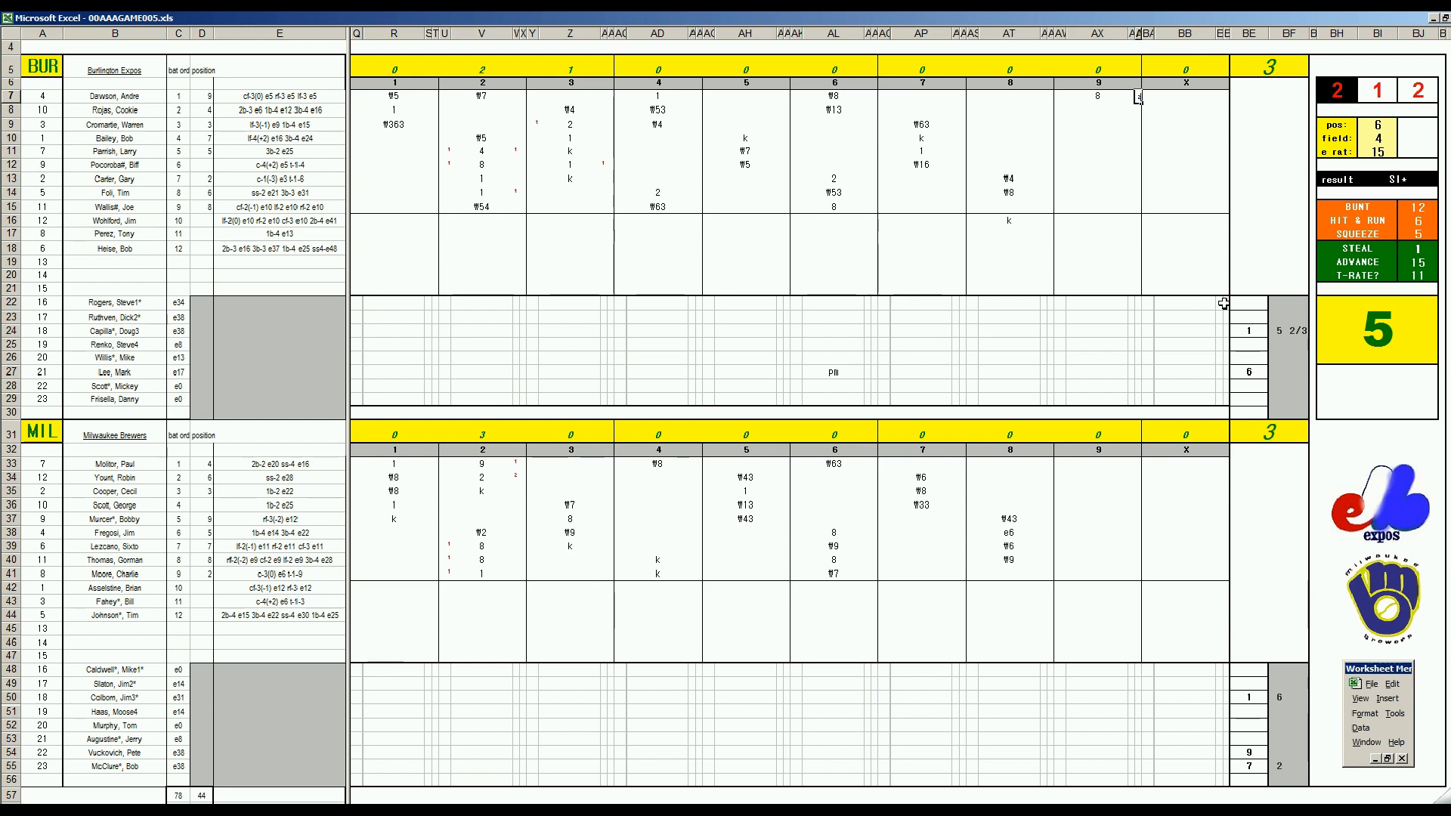
{"action": "key", "text": "Return"}
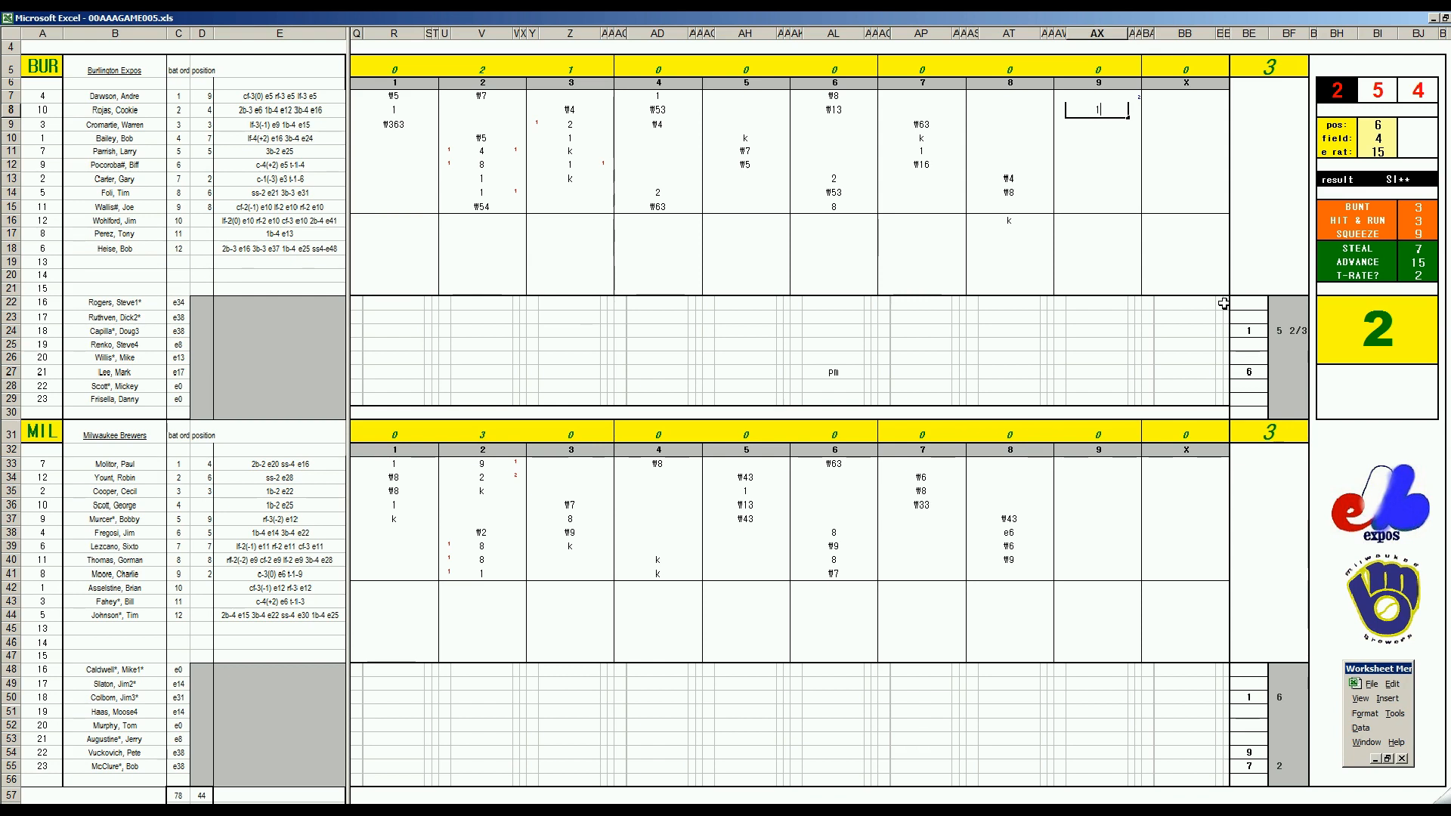
{"action": "key", "text": "Return"}
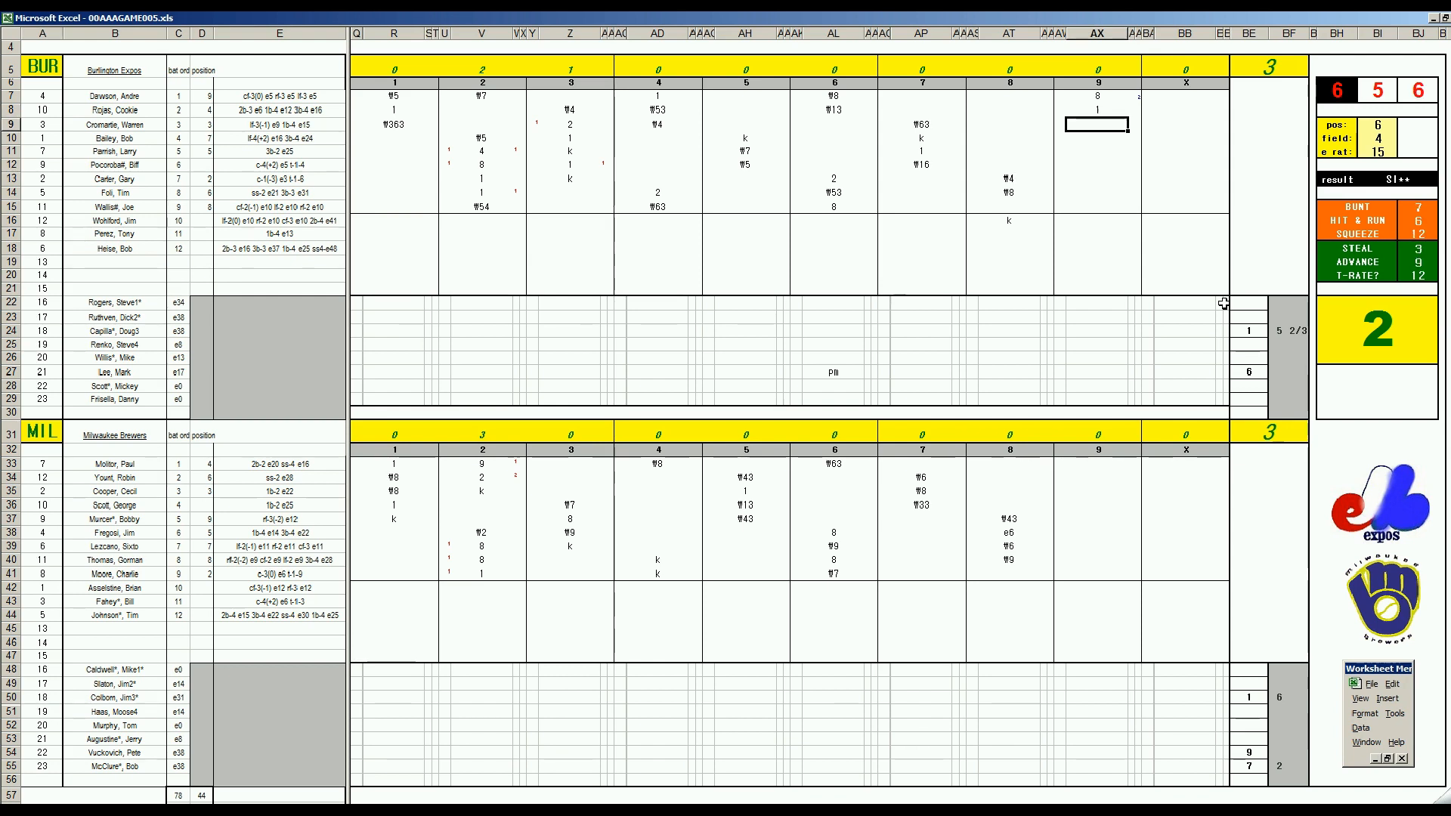
Set the fielding lookup to position 7, field 2 and error rating 11.
{"action": "key", "text": "ctrl+Right"}
{"action": "key", "text": "ctrl+Right"}
{"action": "type", "text": "7"}
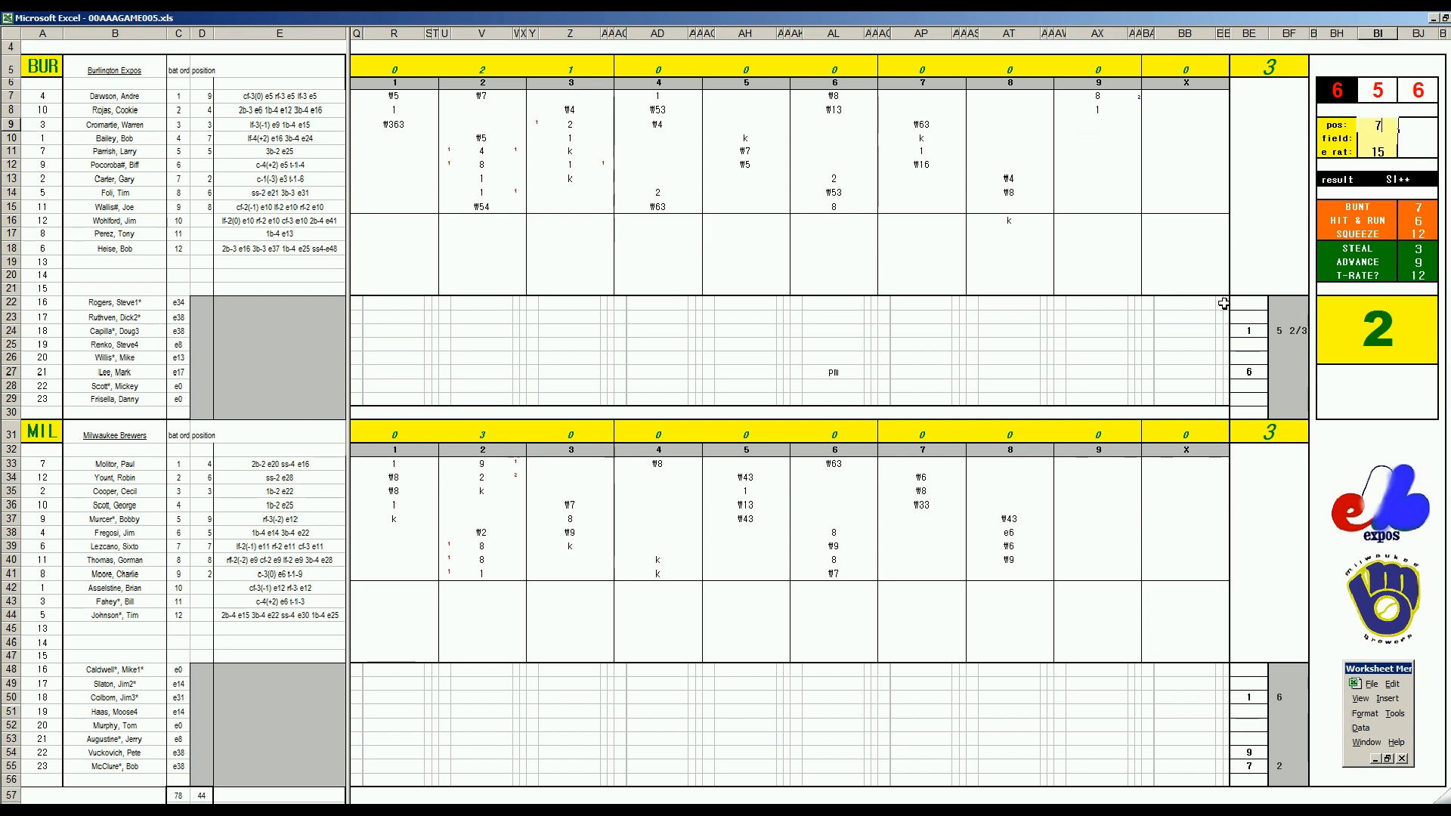
{"action": "key", "text": "Return"}
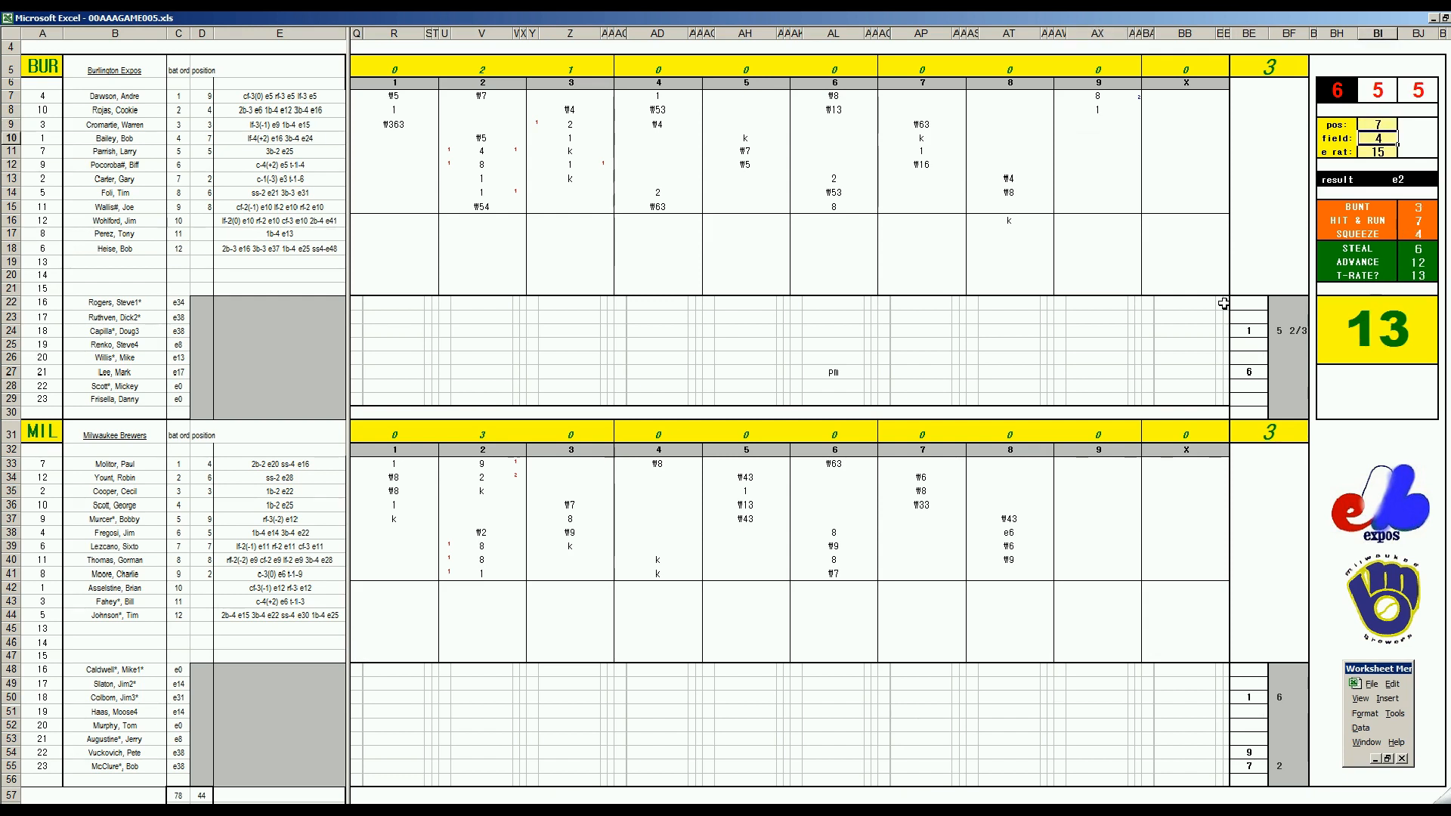
{"action": "type", "text": "2"}
{"action": "key", "text": "Return"}
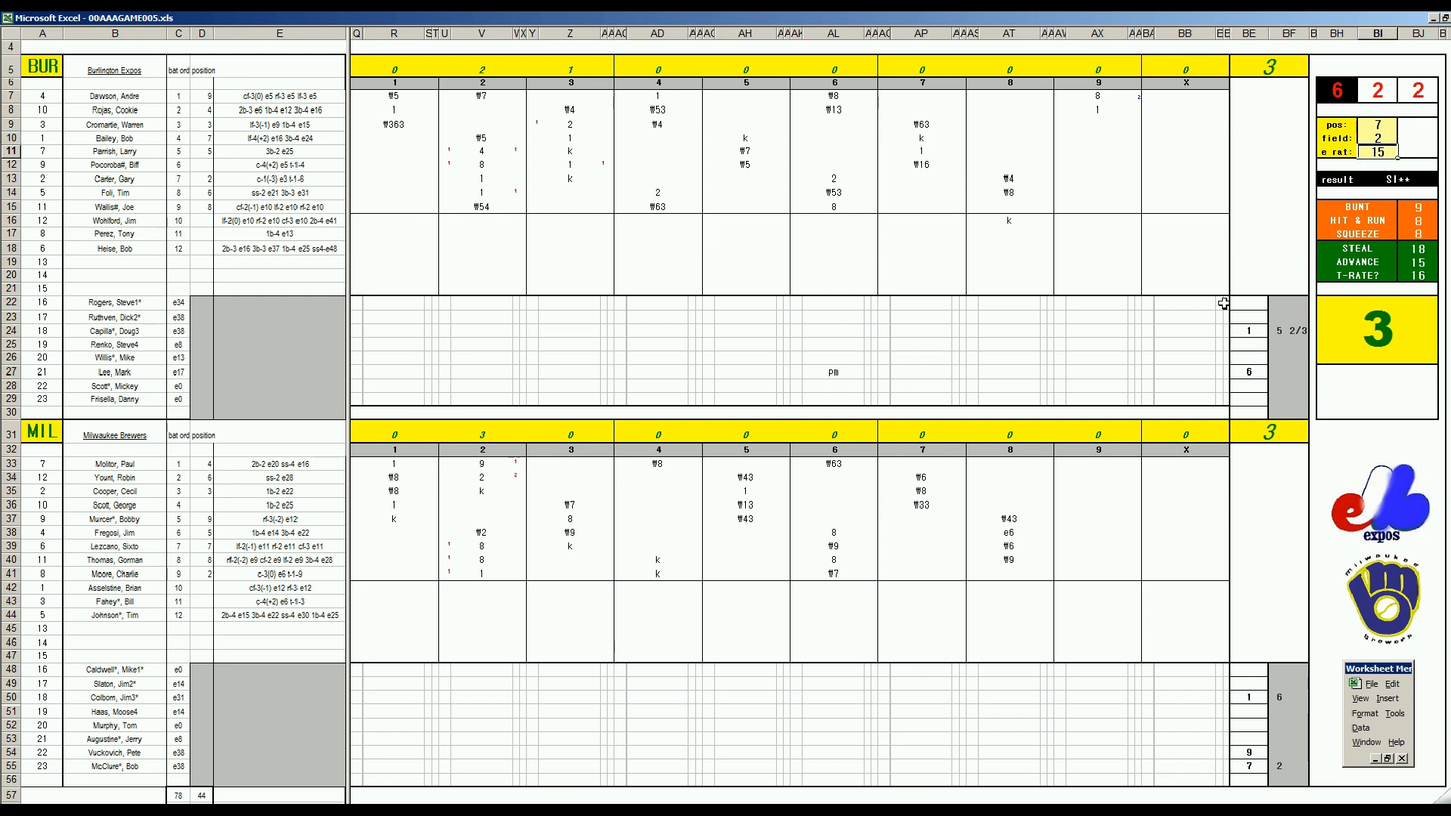
{"action": "type", "text": "11"}
{"action": "key", "text": "Return"}
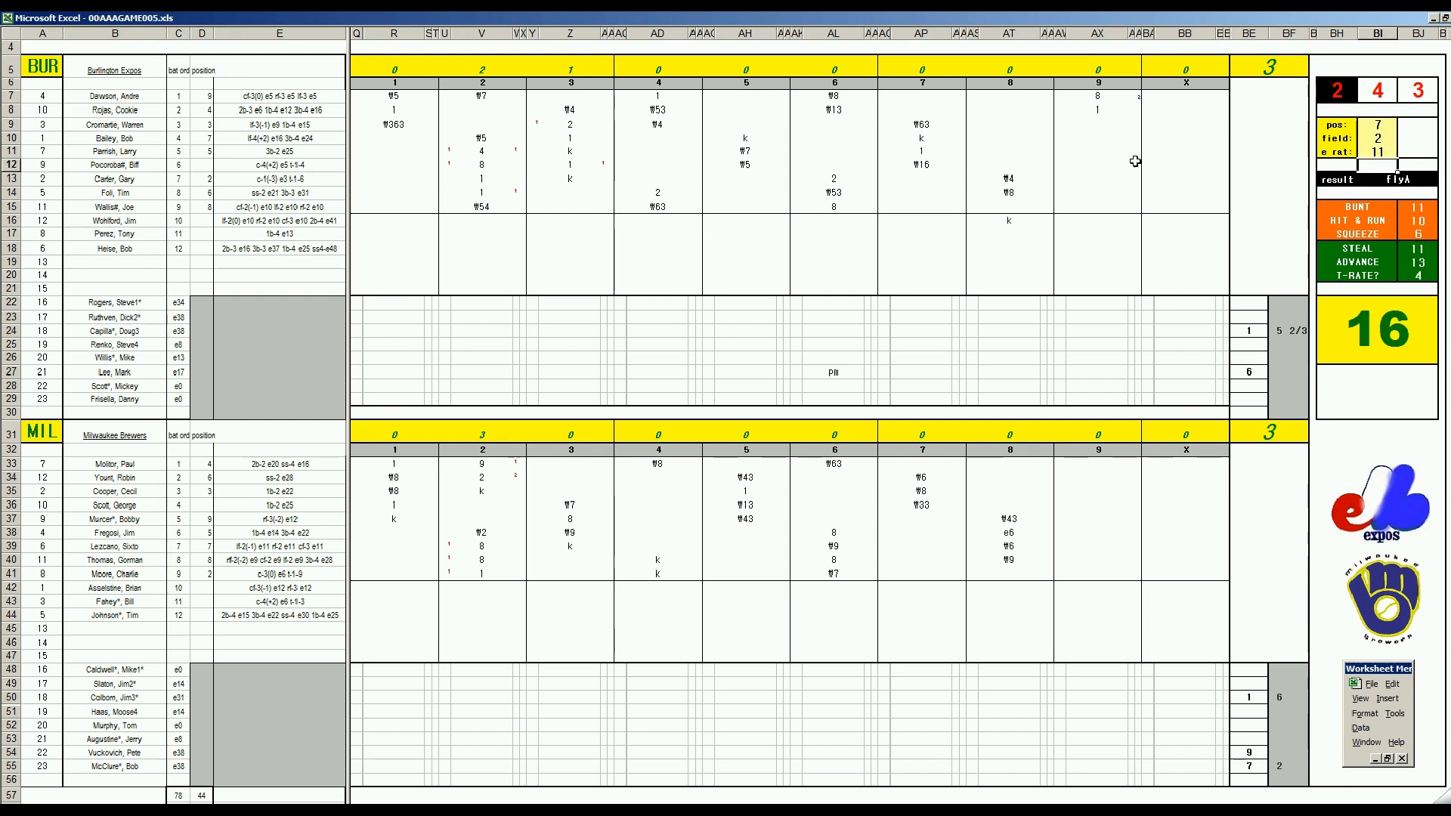
Score Burlington's third batter of the ninth with 9 in AX9, adding 1 marks in AY9 and AW7.
{"action": "left_click", "coordinate": [1097, 124]}
{"action": "type", "text": "9"}
{"action": "key", "text": "Right"}
{"action": "type", "text": "1"}
{"action": "key", "text": "Left"}
{"action": "key", "text": "Left"}
{"action": "key", "text": "Up"}
{"action": "key", "text": "Up"}
{"action": "type", "text": "1"}
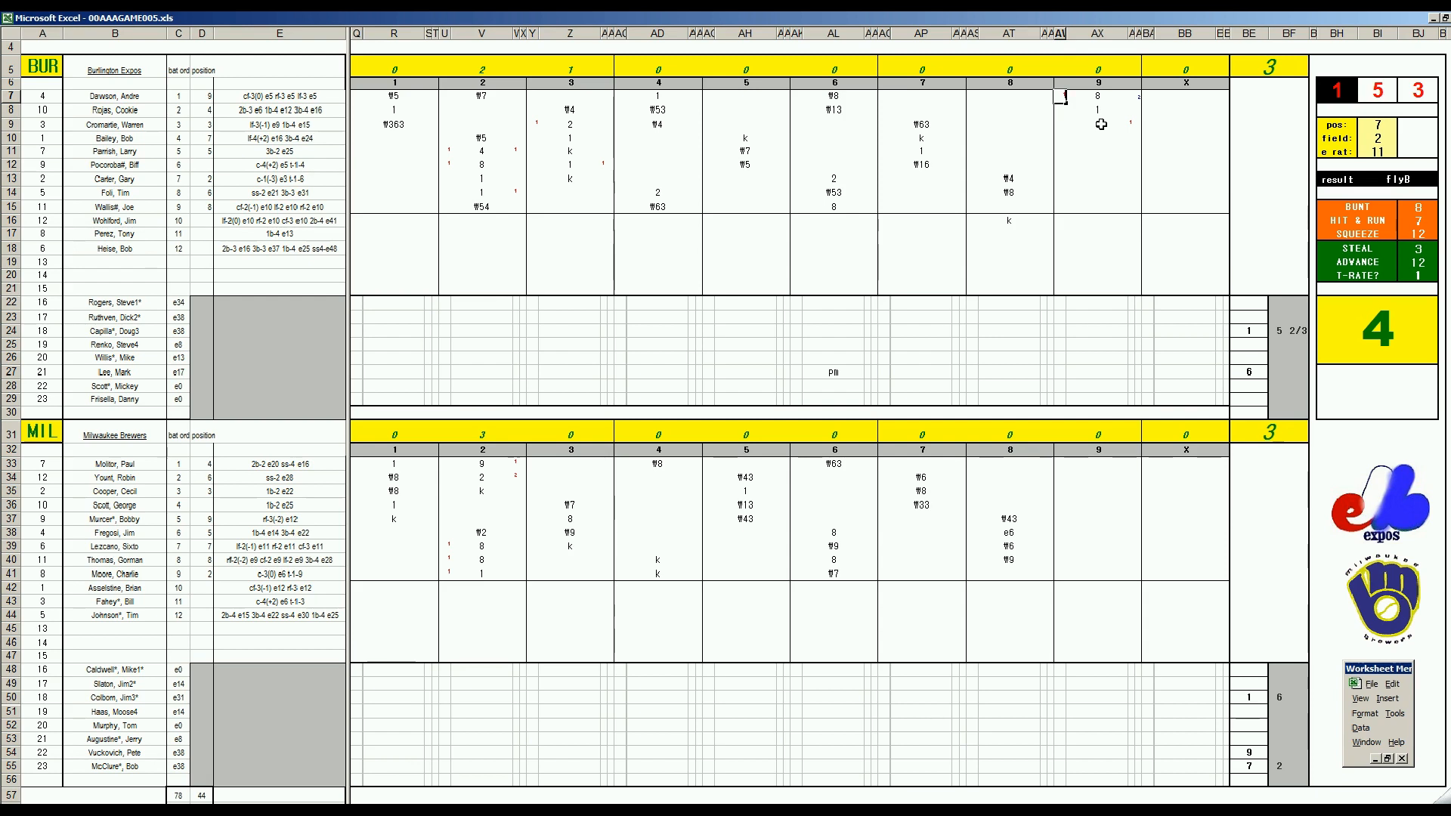
{"action": "left_click", "coordinate": [1101, 124]}
{"action": "type", "text": "9"}
{"action": "key", "text": "Return"}
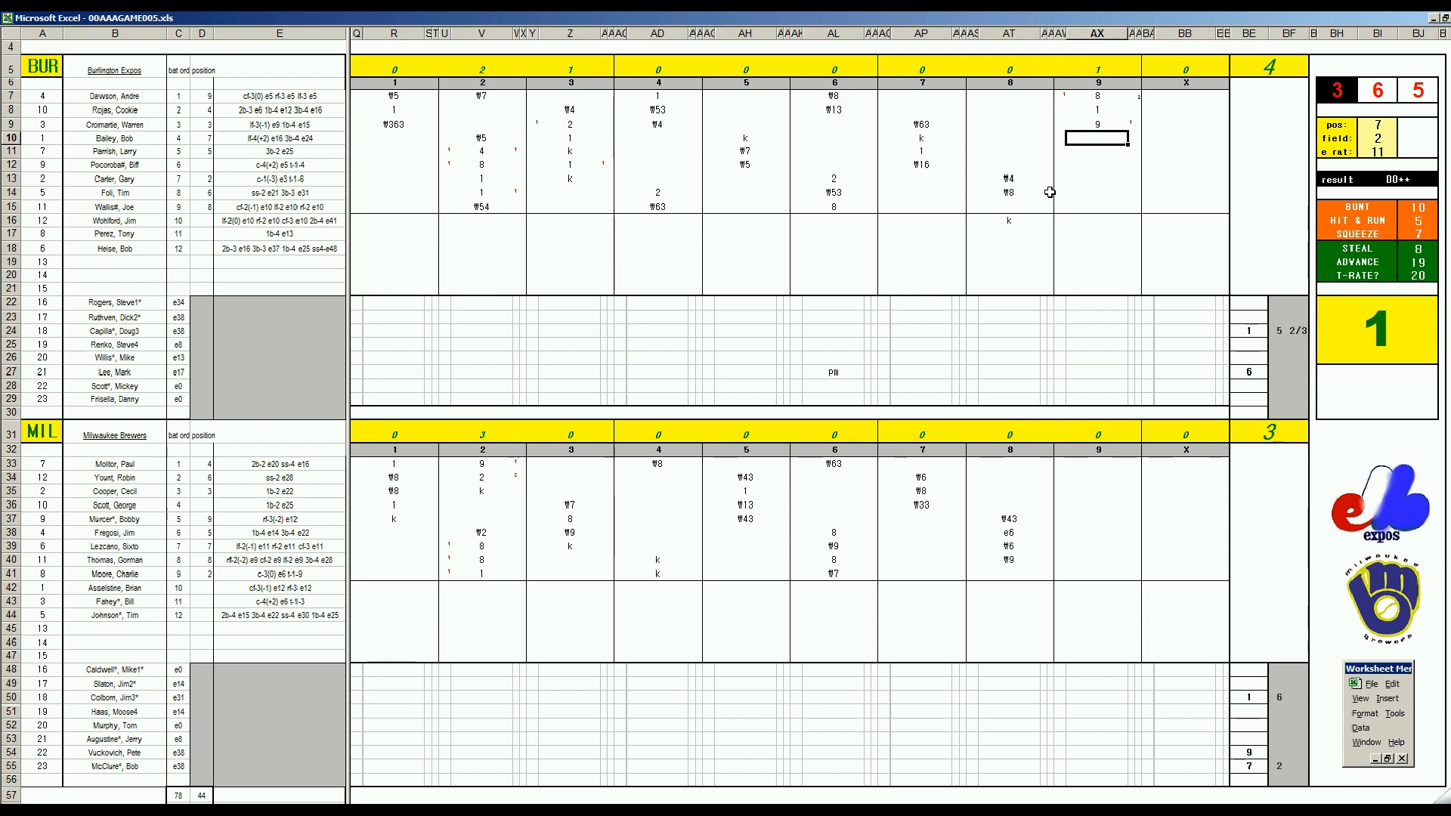
Finish Burlington's ninth inning with #7, 2 and #33 in AX10:AX12, including the mark in AW8.
{"action": "type", "text": "#7"}
{"action": "key", "text": "Return"}
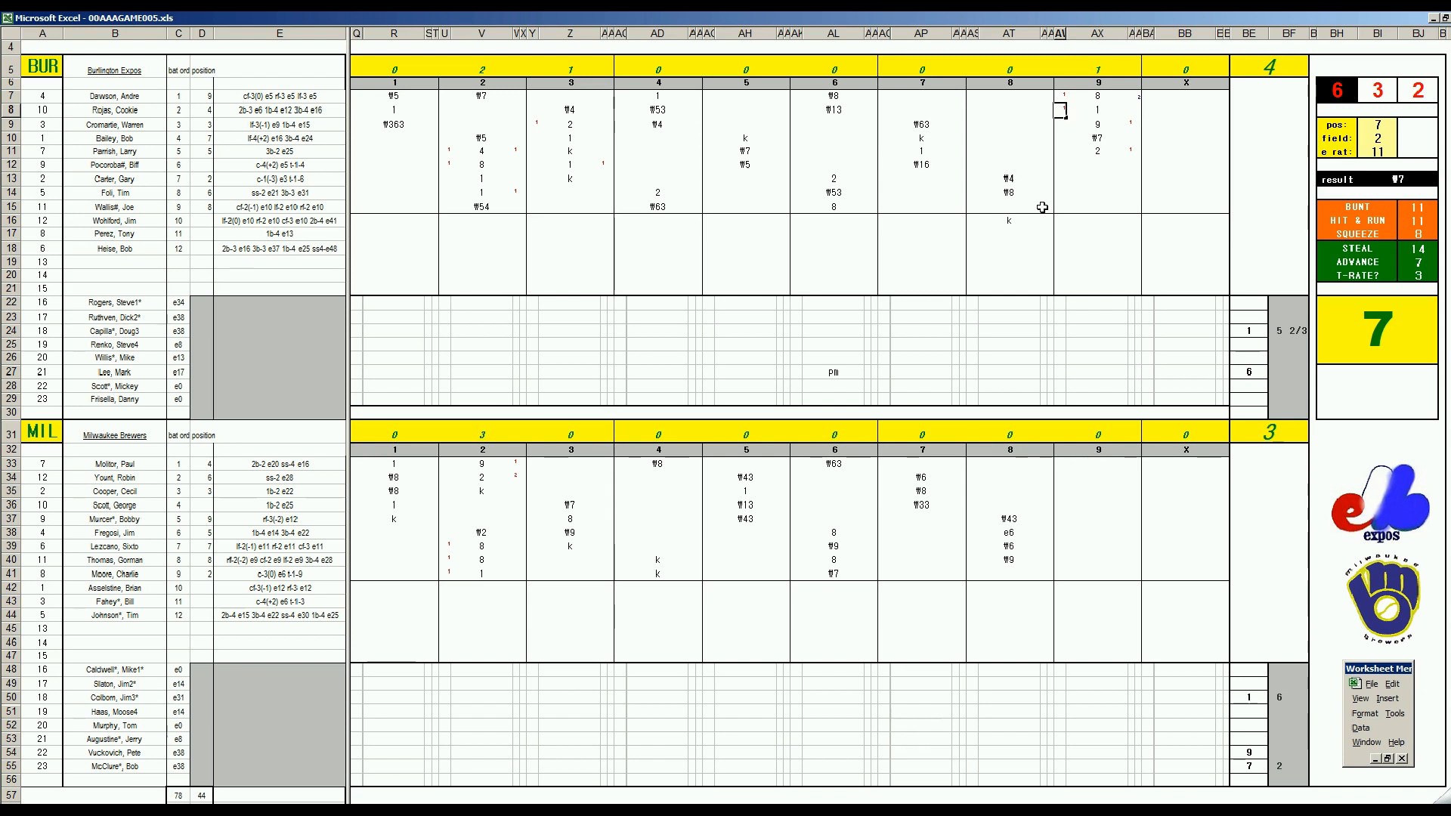
{"action": "key", "text": "Tab"}
{"action": "key", "text": "Down"}
{"action": "key", "text": "Down"}
{"action": "key", "text": "Down"}
{"action": "key", "text": "Down"}
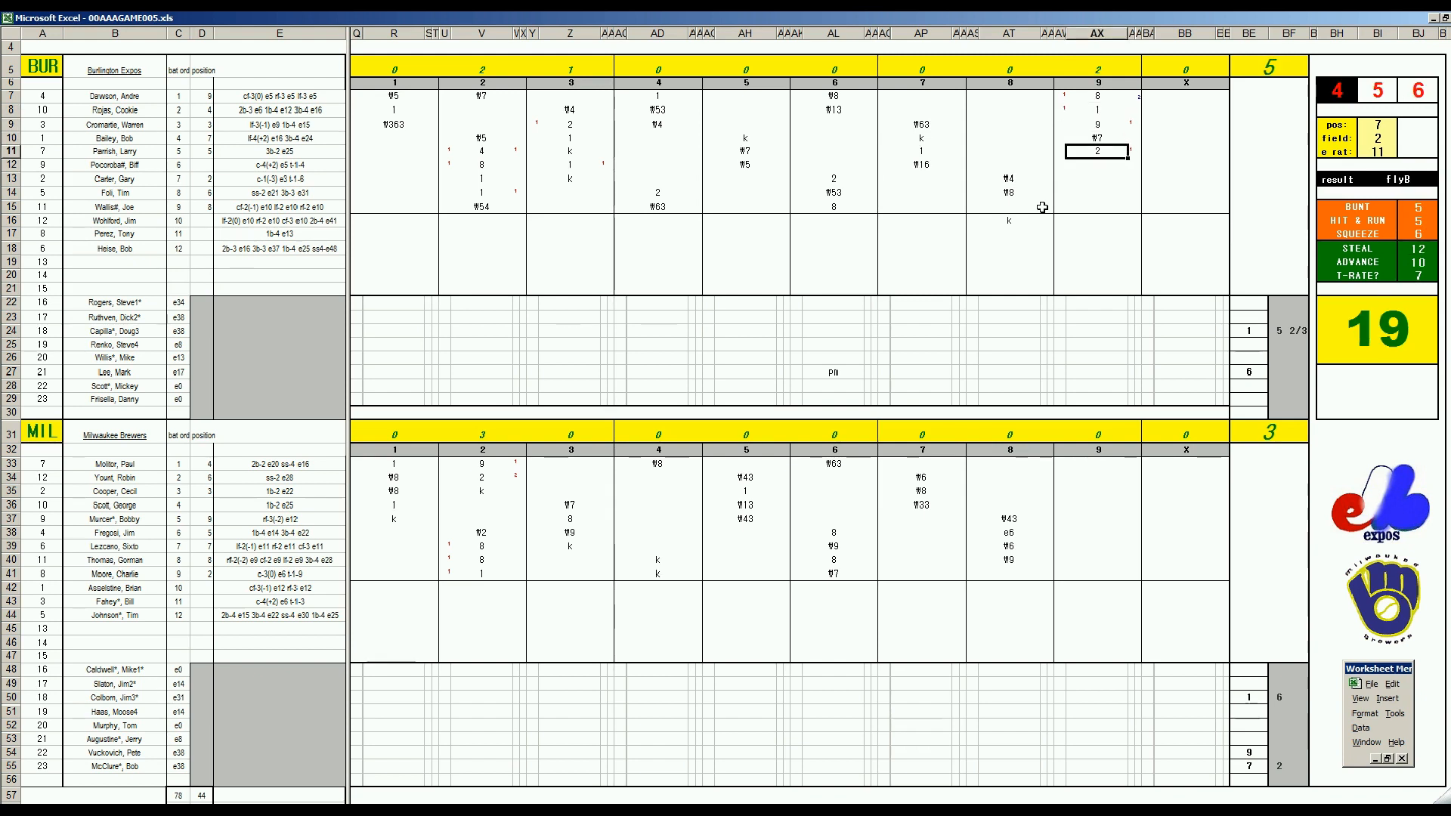
{"action": "type", "text": "#33"}
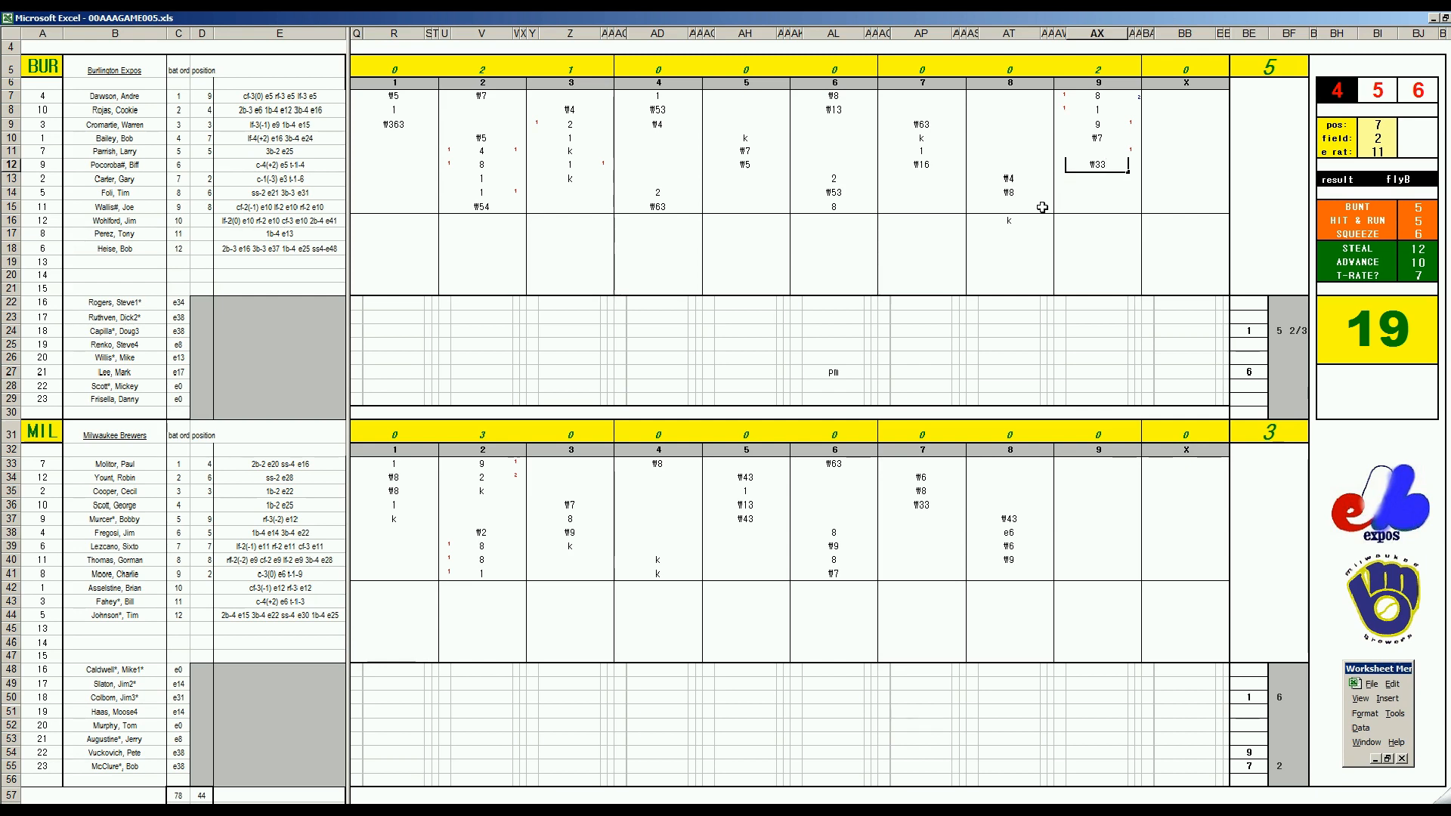
Log Burlington's pitching change with +7/3 in BF27 and 9 in BE29.
{"action": "left_click", "coordinate": [1296, 374]}
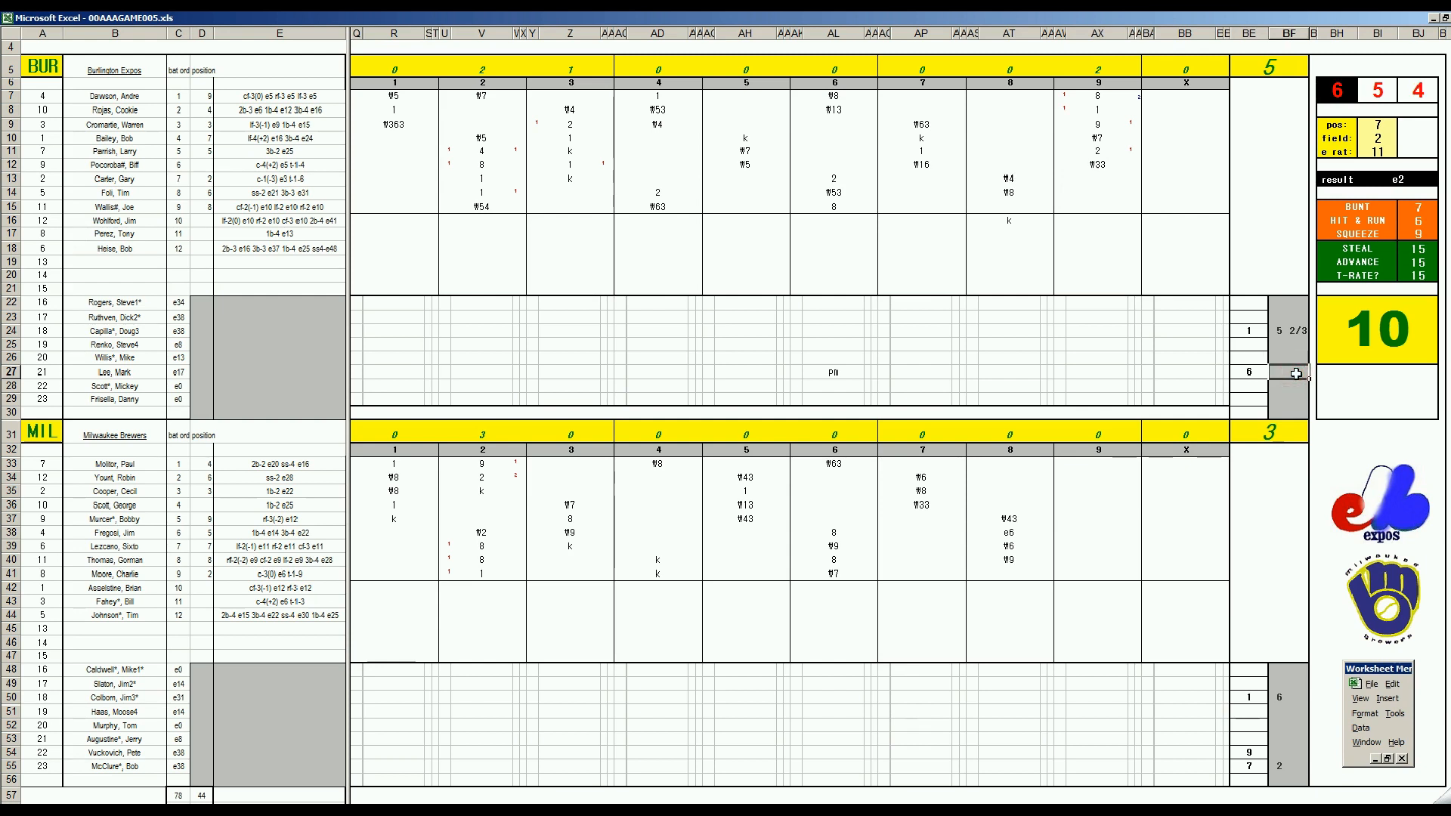
{"action": "type", "text": "+7/3"}
{"action": "key", "text": "Return"}
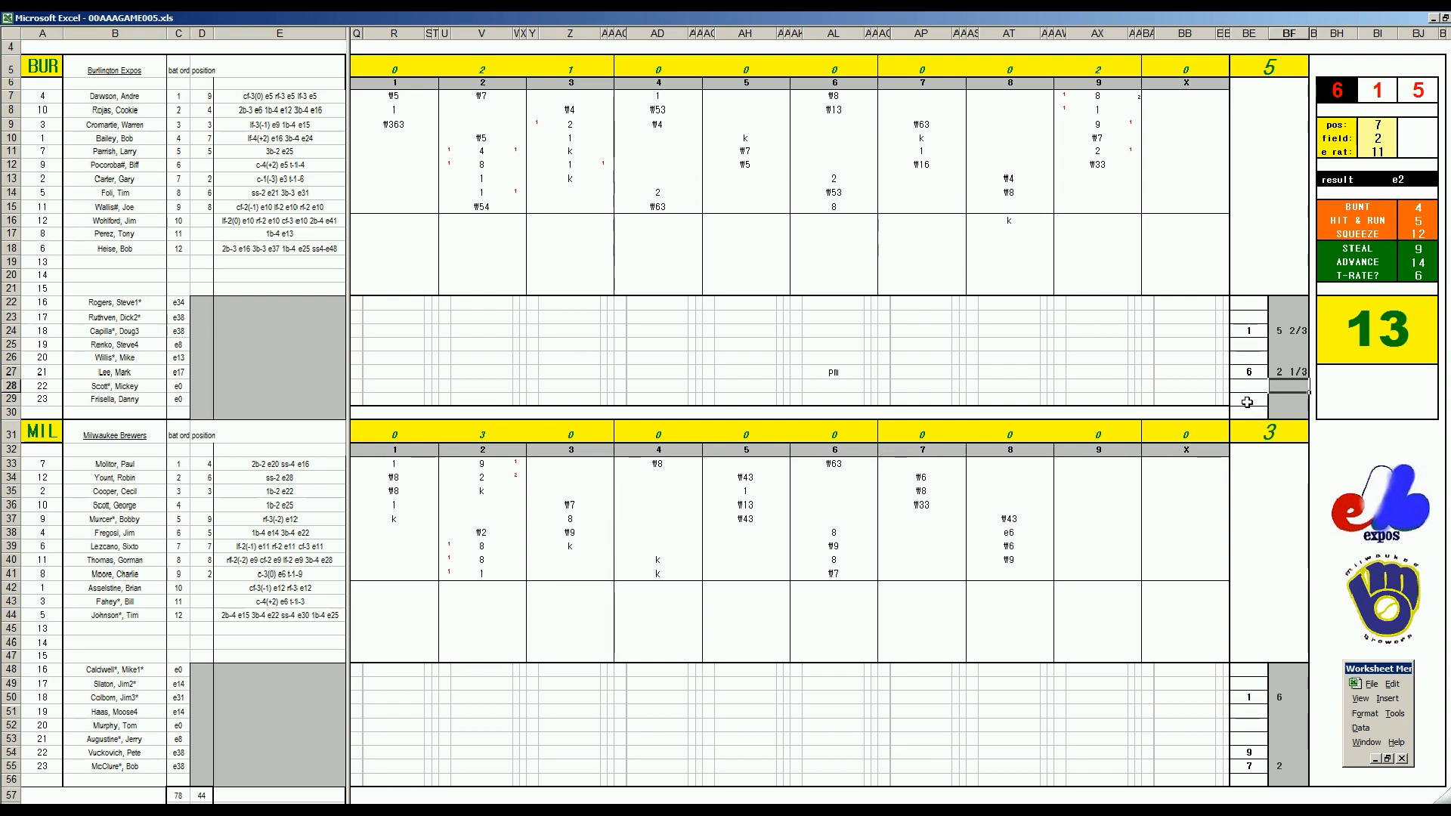
{"action": "key", "text": "Return"}
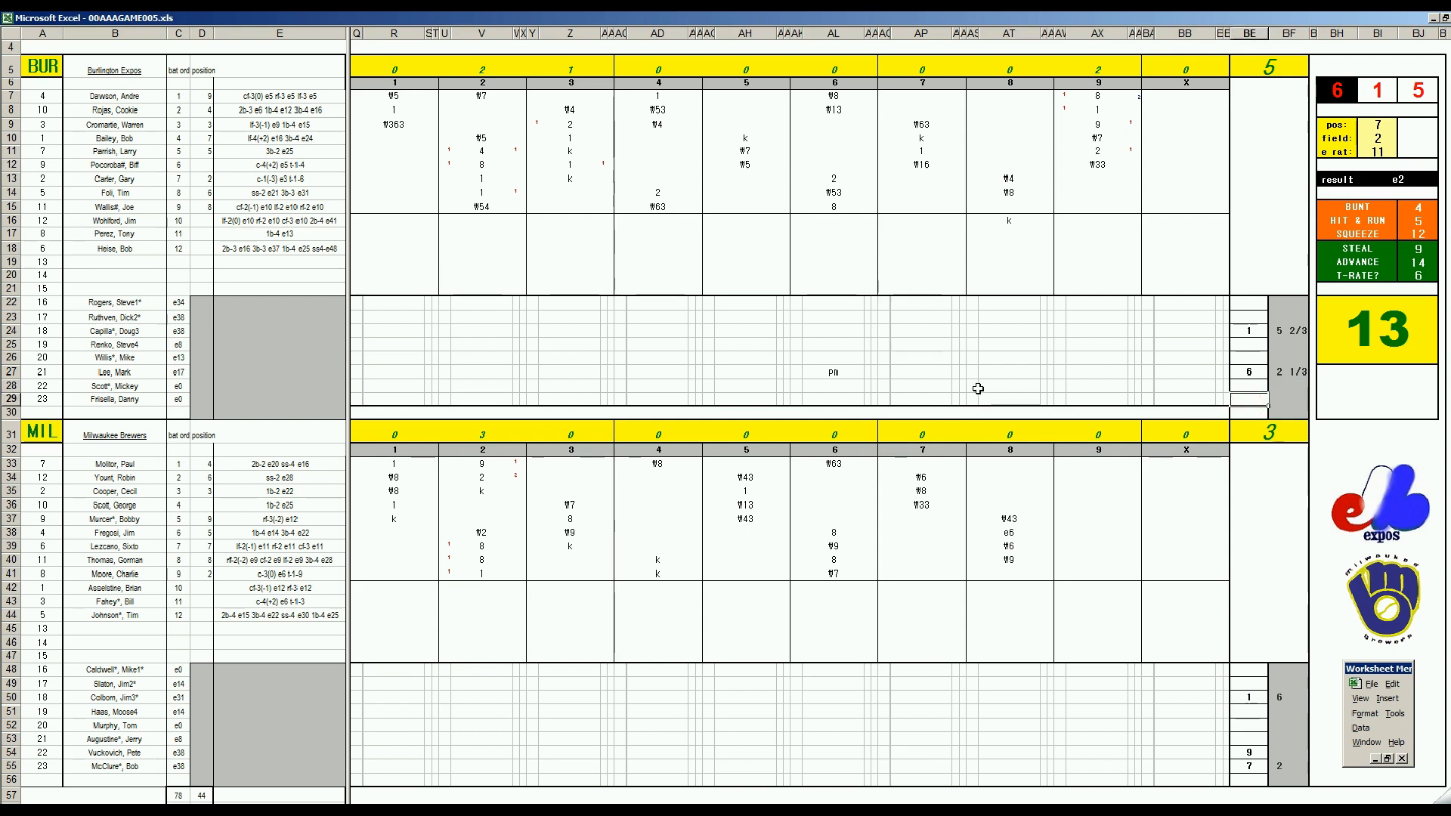
{"action": "type", "text": "9"}
{"action": "key", "text": "Return"}
Start Milwaukee's ninth inning with 1 in AX41 and #7 in both AX33 and AX34.
{"action": "left_click", "coordinate": [1086, 577]}
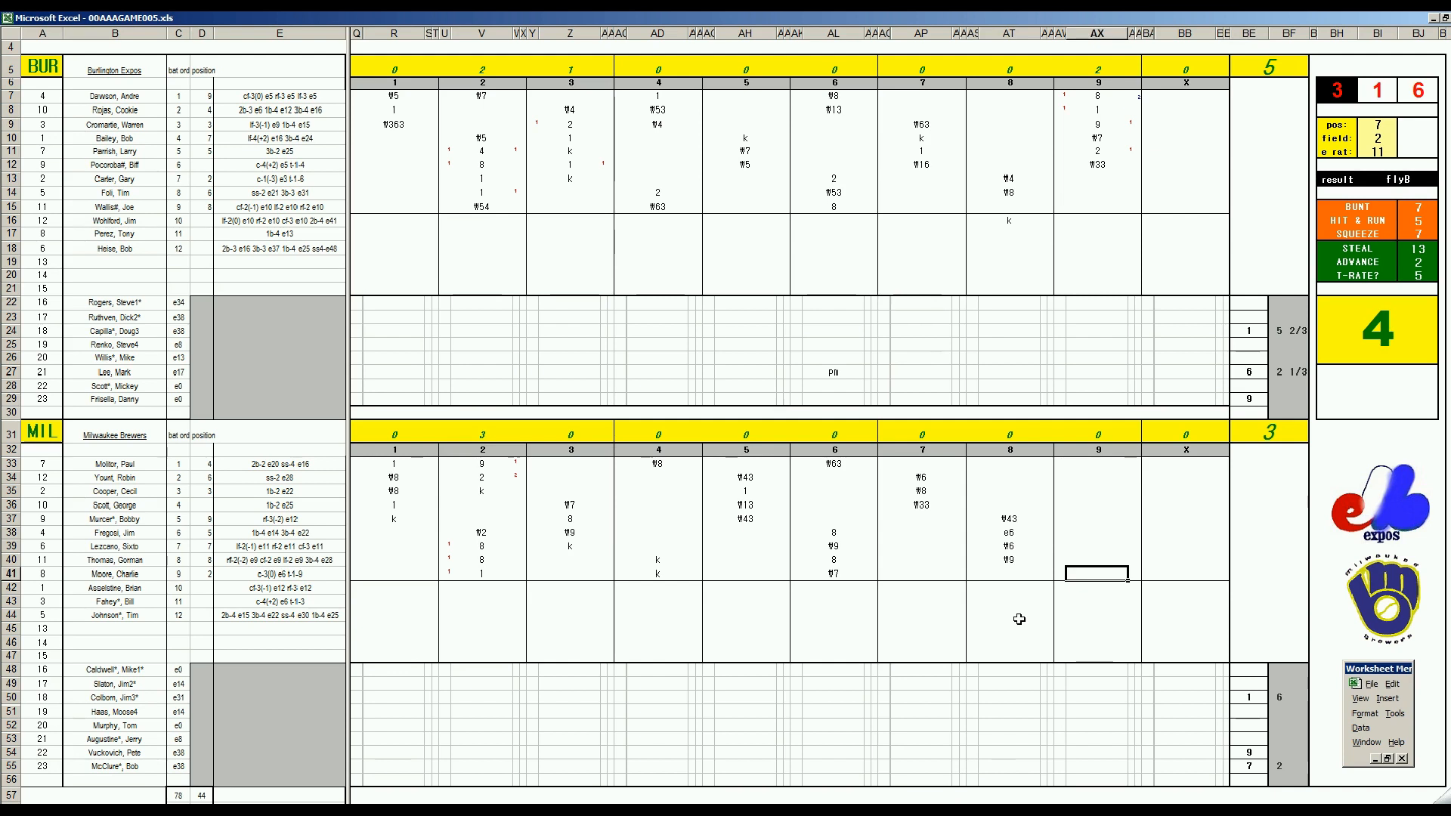
{"action": "type", "text": "1"}
{"action": "key", "text": "Up"}
{"action": "key", "text": "Up"}
{"action": "key", "text": "Up"}
{"action": "key", "text": "Up"}
{"action": "key", "text": "Up"}
{"action": "key", "text": "Up"}
{"action": "key", "text": "Up"}
{"action": "key", "text": "Up"}
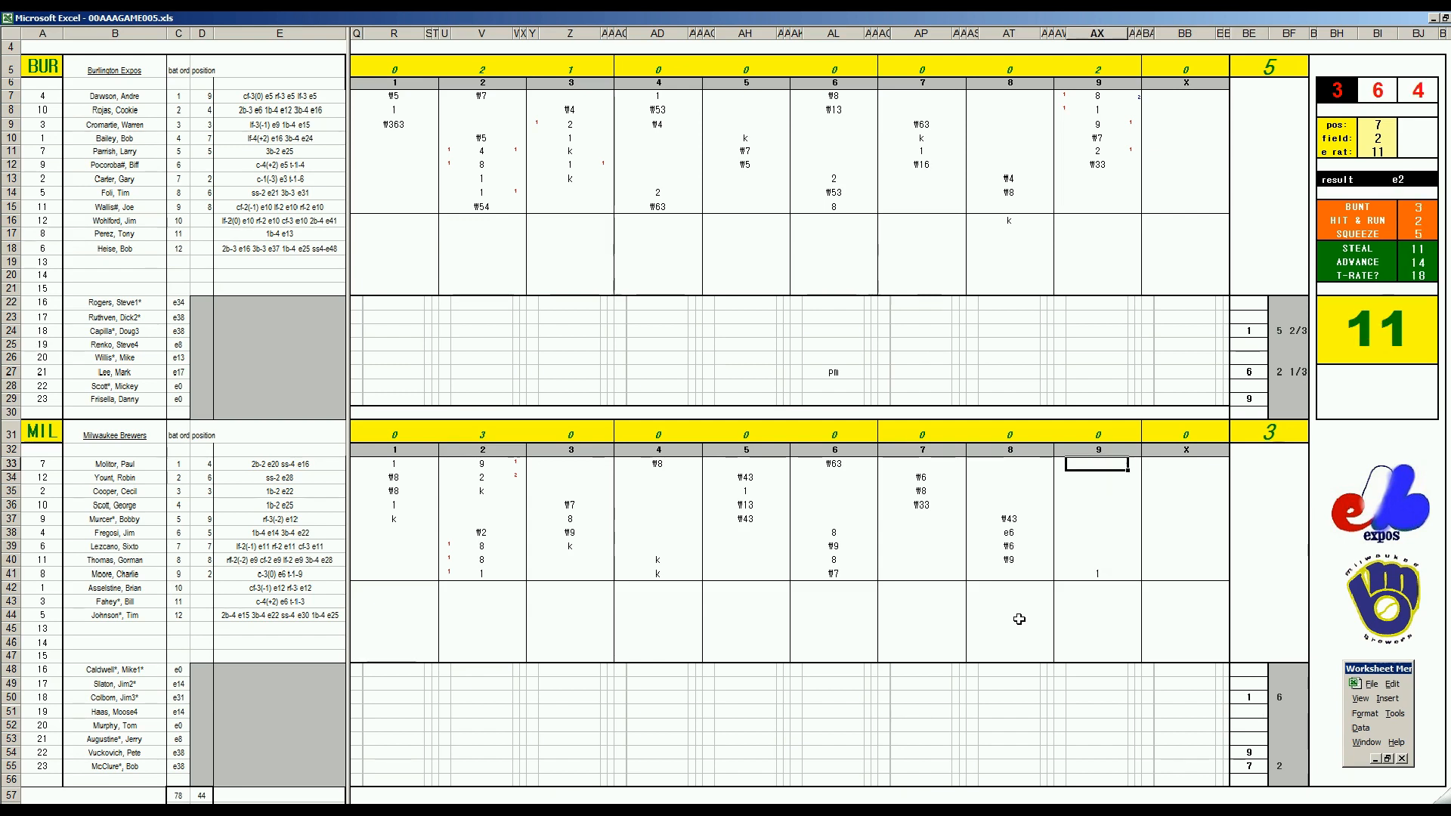
{"action": "type", "text": "#7"}
{"action": "key", "text": "Return"}
{"action": "type", "text": "#7"}
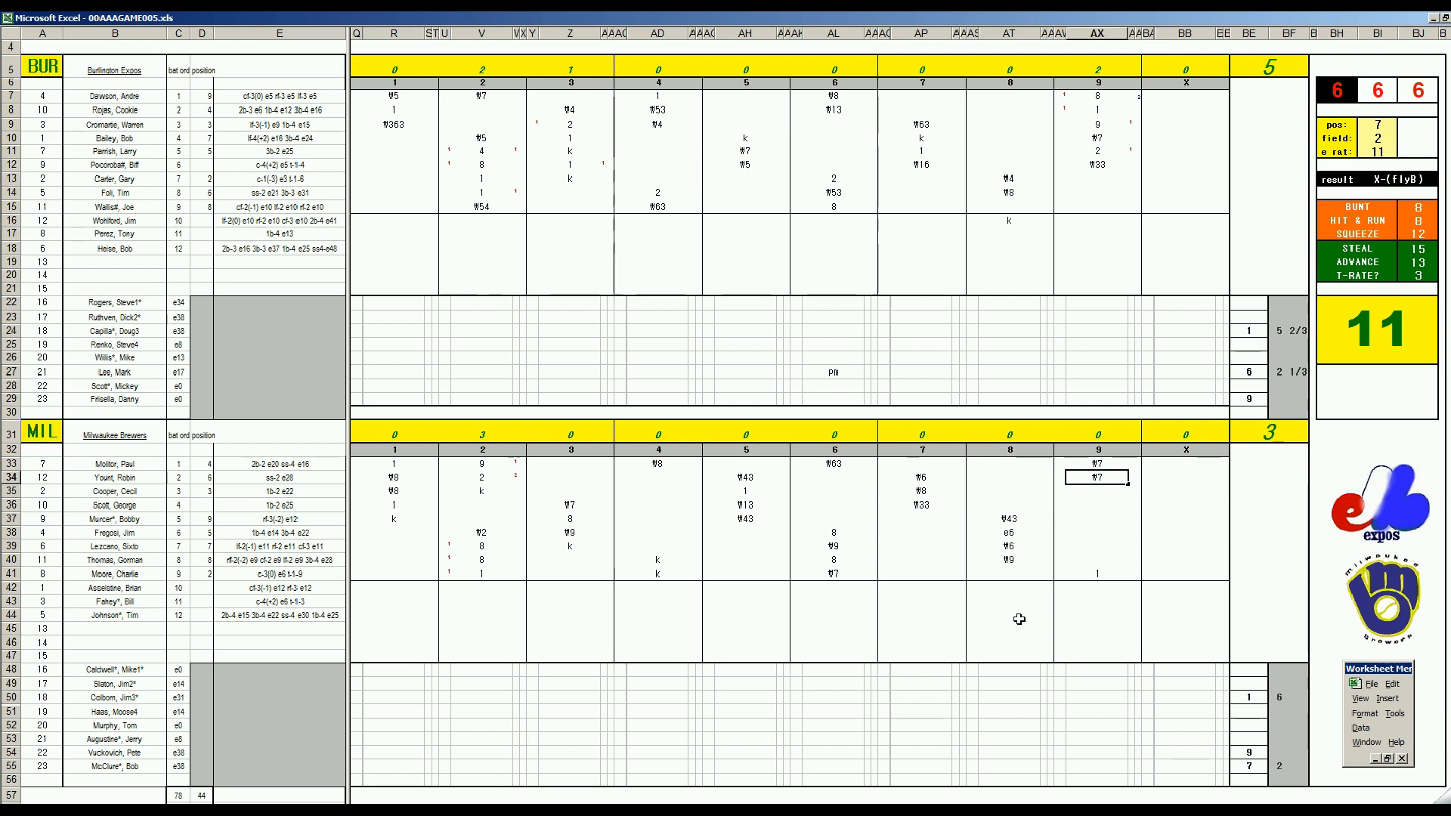
Log Burlington's next pitching change with +2/3 in BF29, 9 in BE28 and cc in AX28.
{"action": "left_click", "coordinate": [1279, 401]}
{"action": "type", "text": "+2/3"}
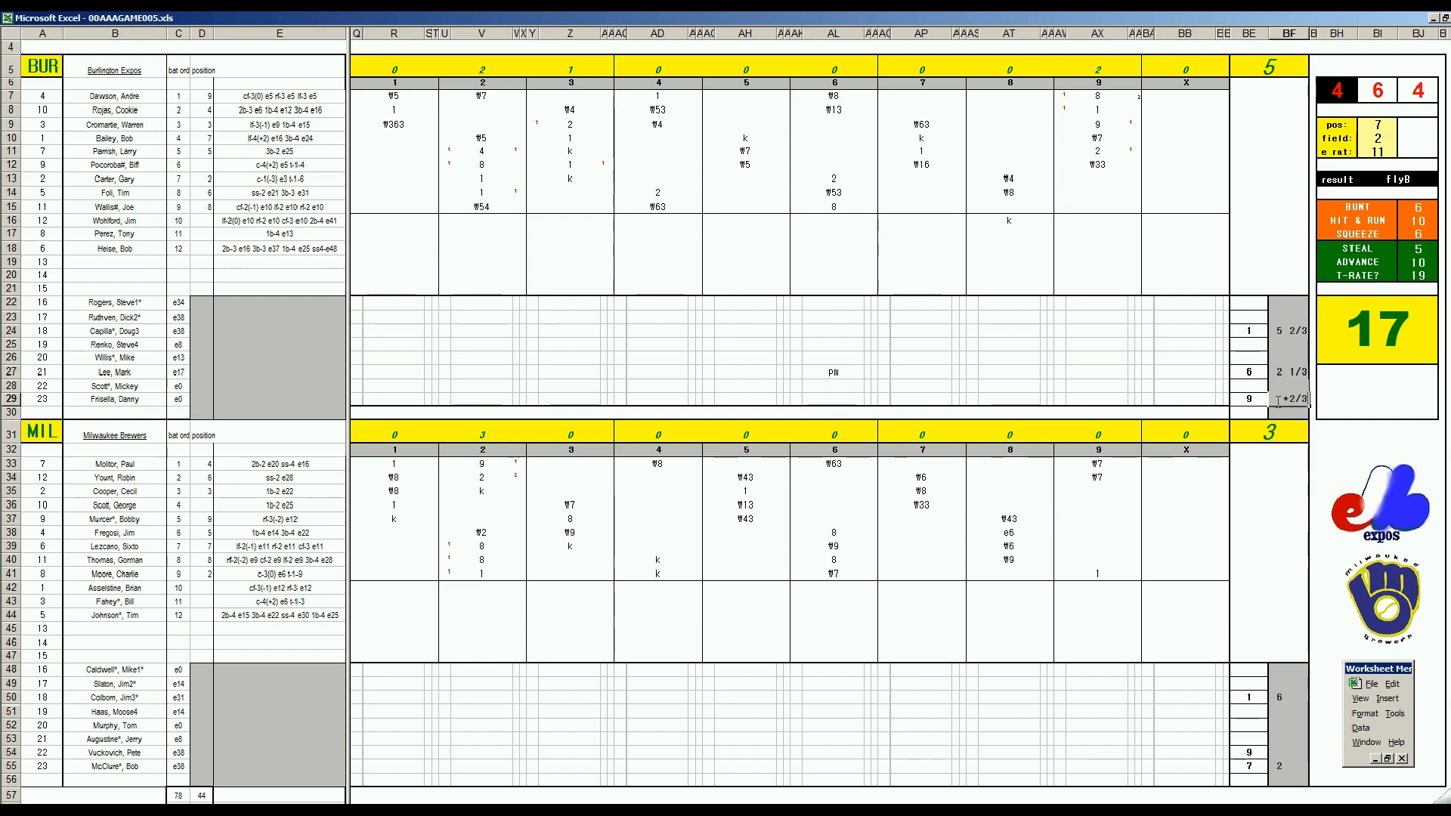
{"action": "left_click", "coordinate": [1254, 387]}
{"action": "type", "text": "9"}
{"action": "key", "text": "Return"}
{"action": "key", "text": "Left"}
{"action": "key", "text": "Left"}
{"action": "key", "text": "Left"}
{"action": "key", "text": "Left"}
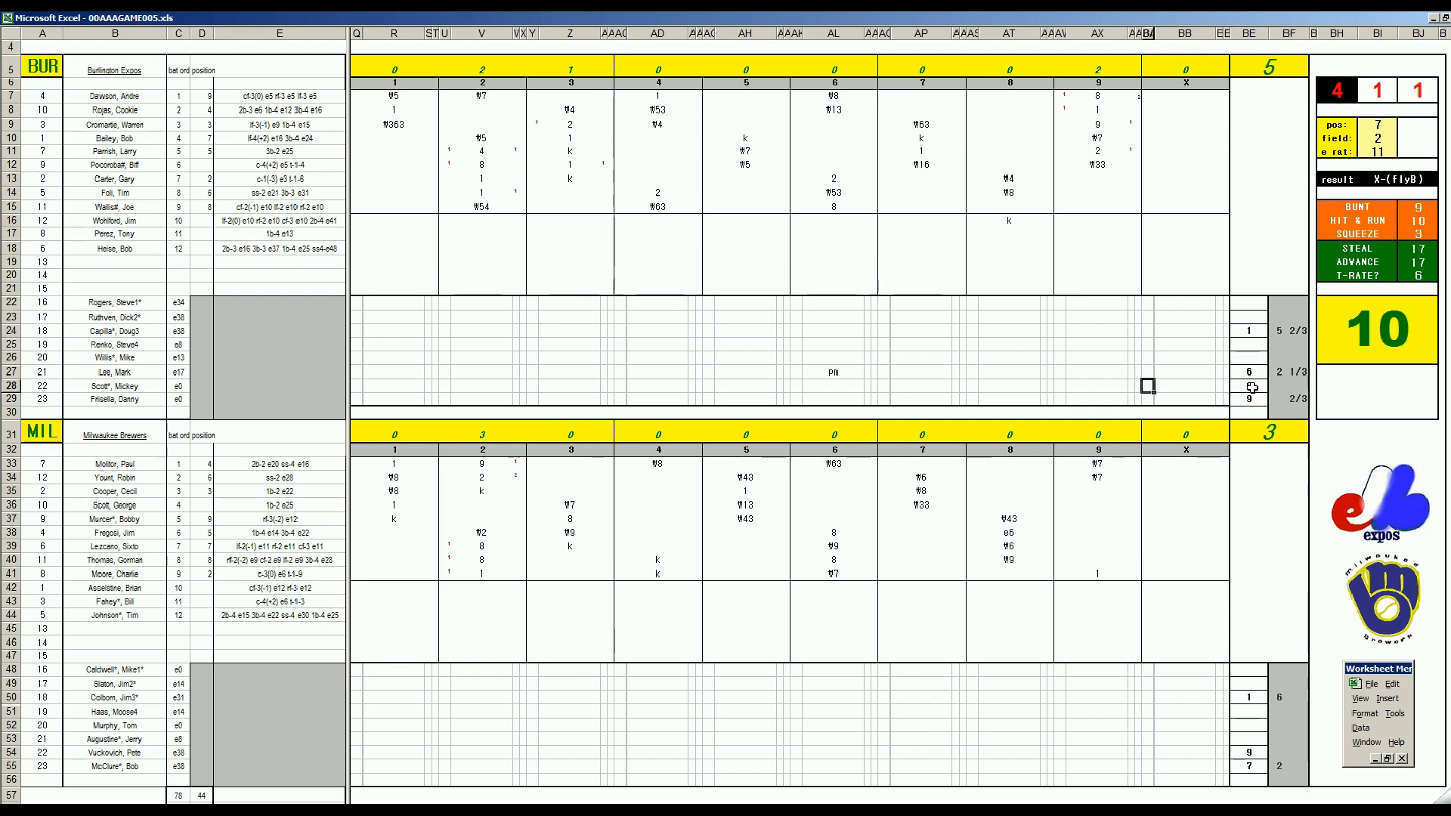
{"action": "type", "text": "cc"}
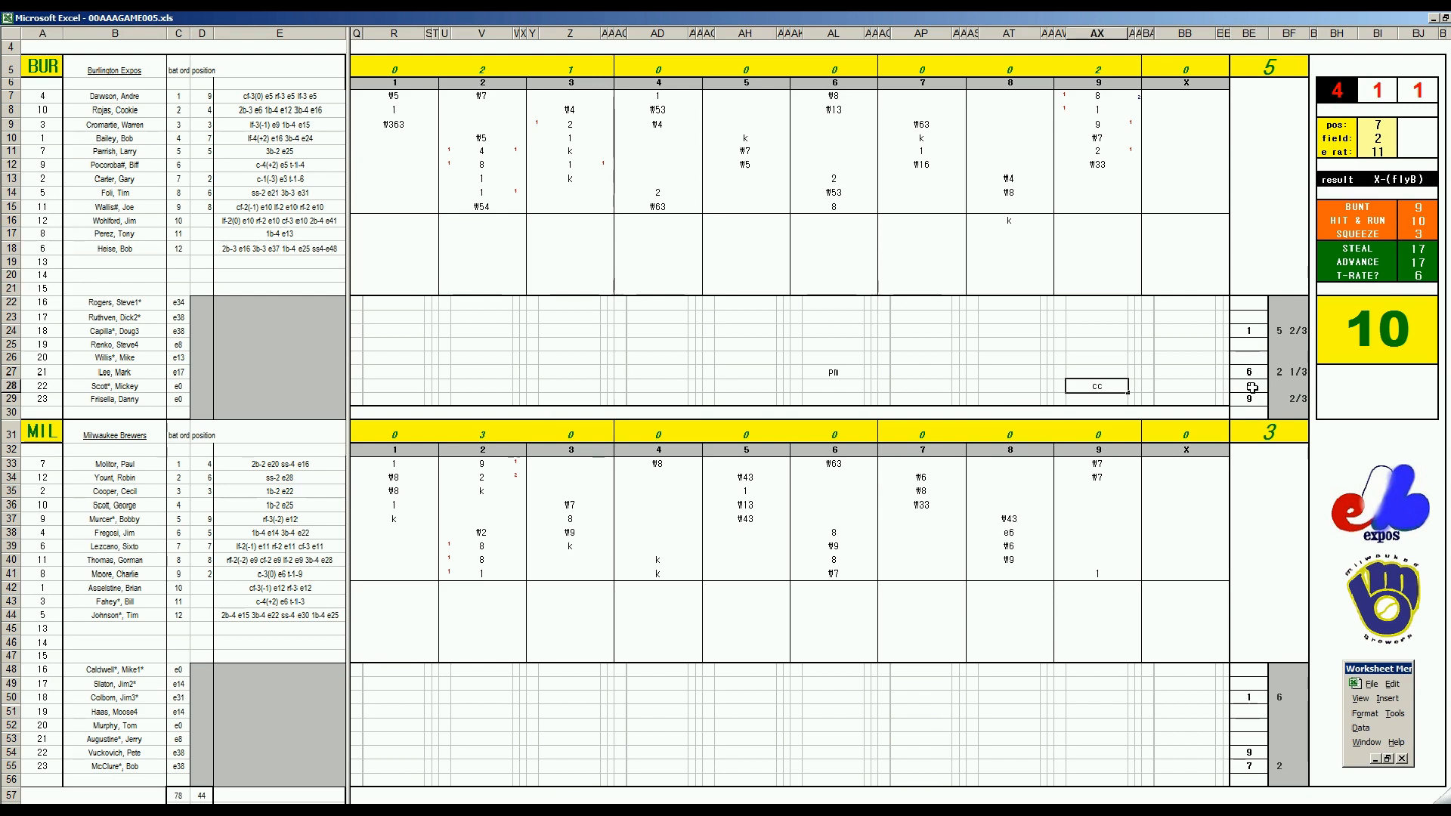
Record Milwaukee's final out of the ninth as #43 in AX35.
{"action": "left_click", "coordinate": [1102, 492]}
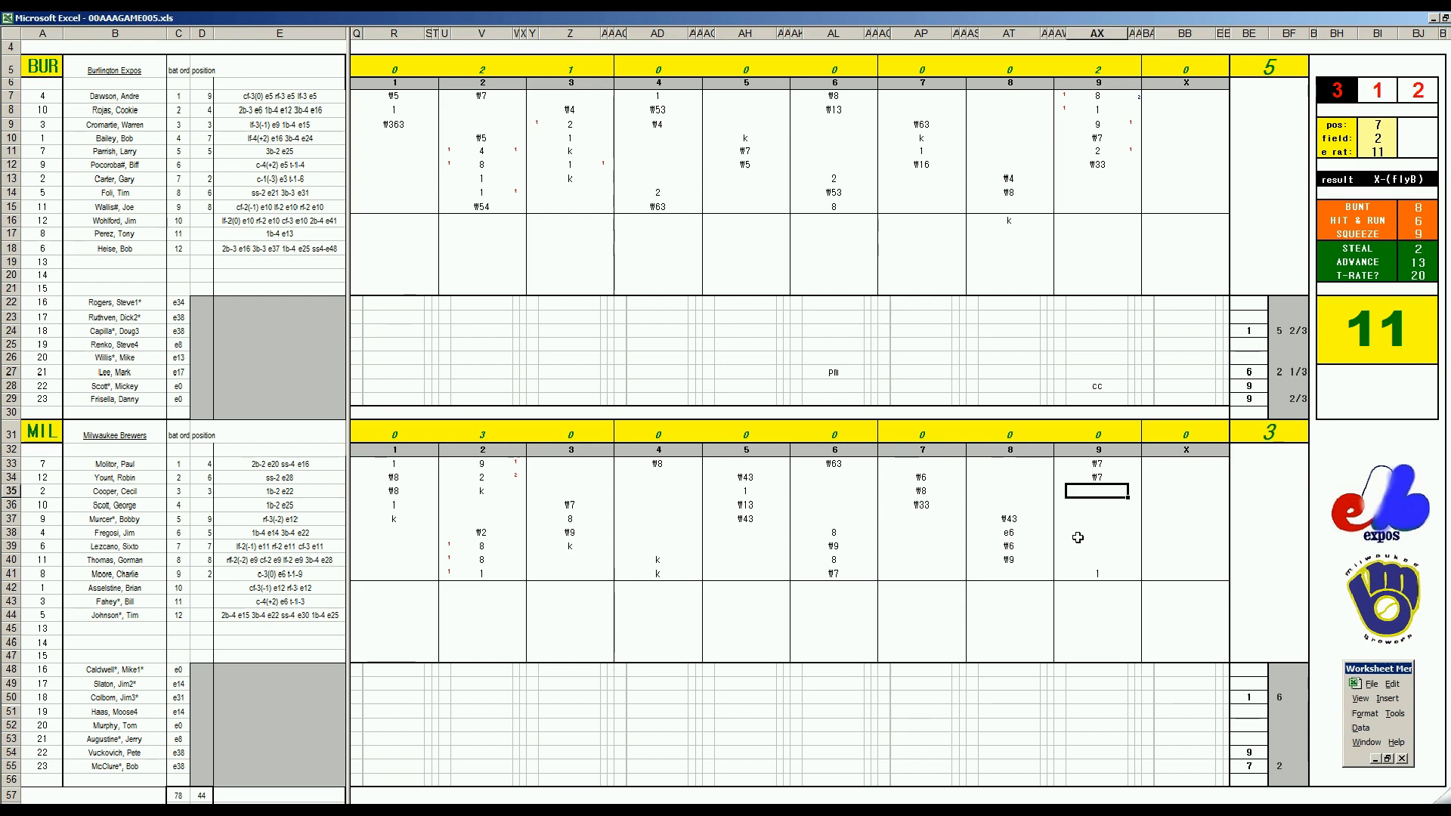
{"action": "type", "text": "#43"}
{"action": "key", "text": "Return"}
Enter the closing pitchers' innings as 1/3 in BF28 and 1 in BF54.
{"action": "left_click", "coordinate": [1287, 385]}
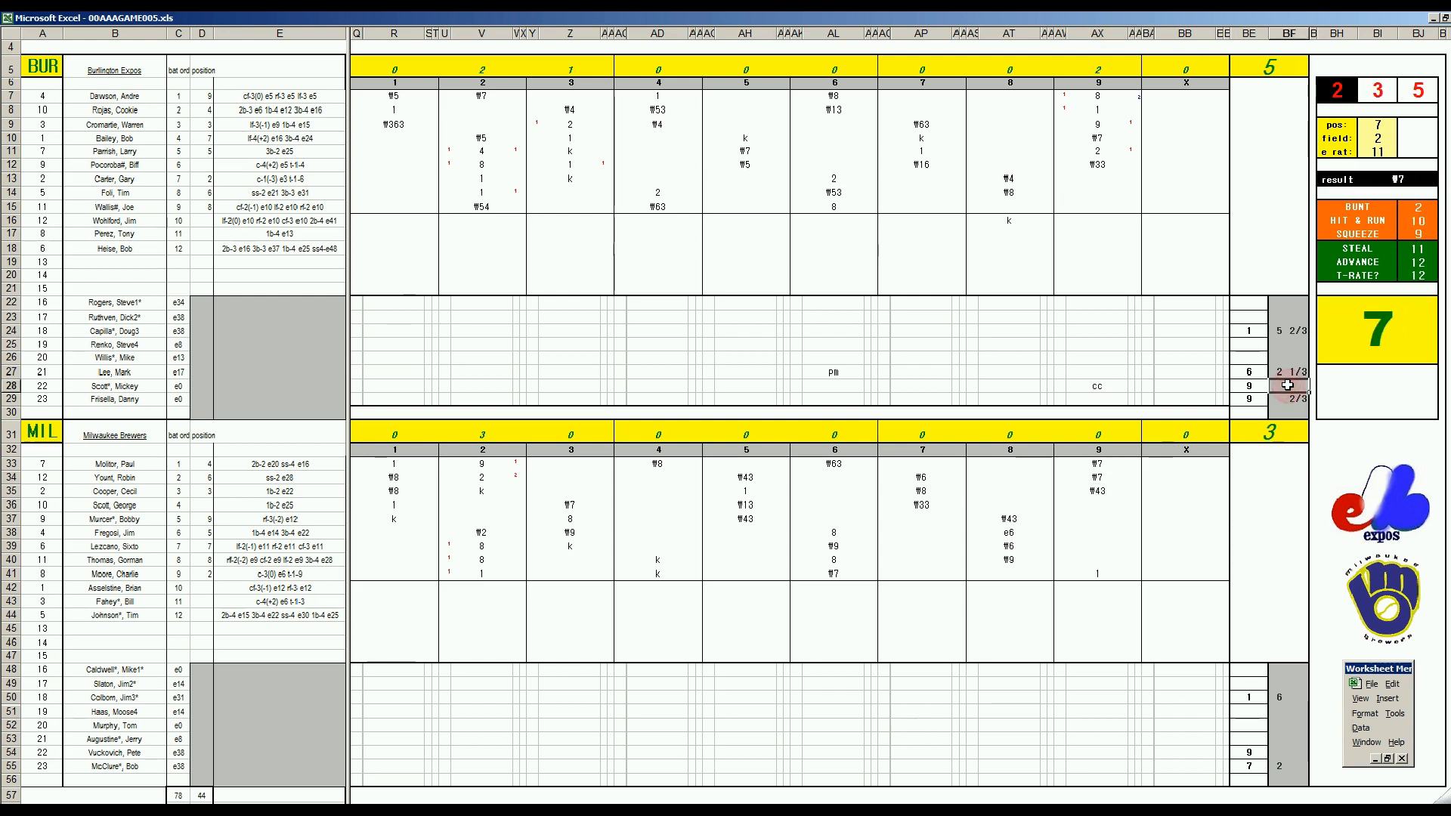
{"action": "type", "text": "1/3"}
{"action": "key", "text": "Return"}
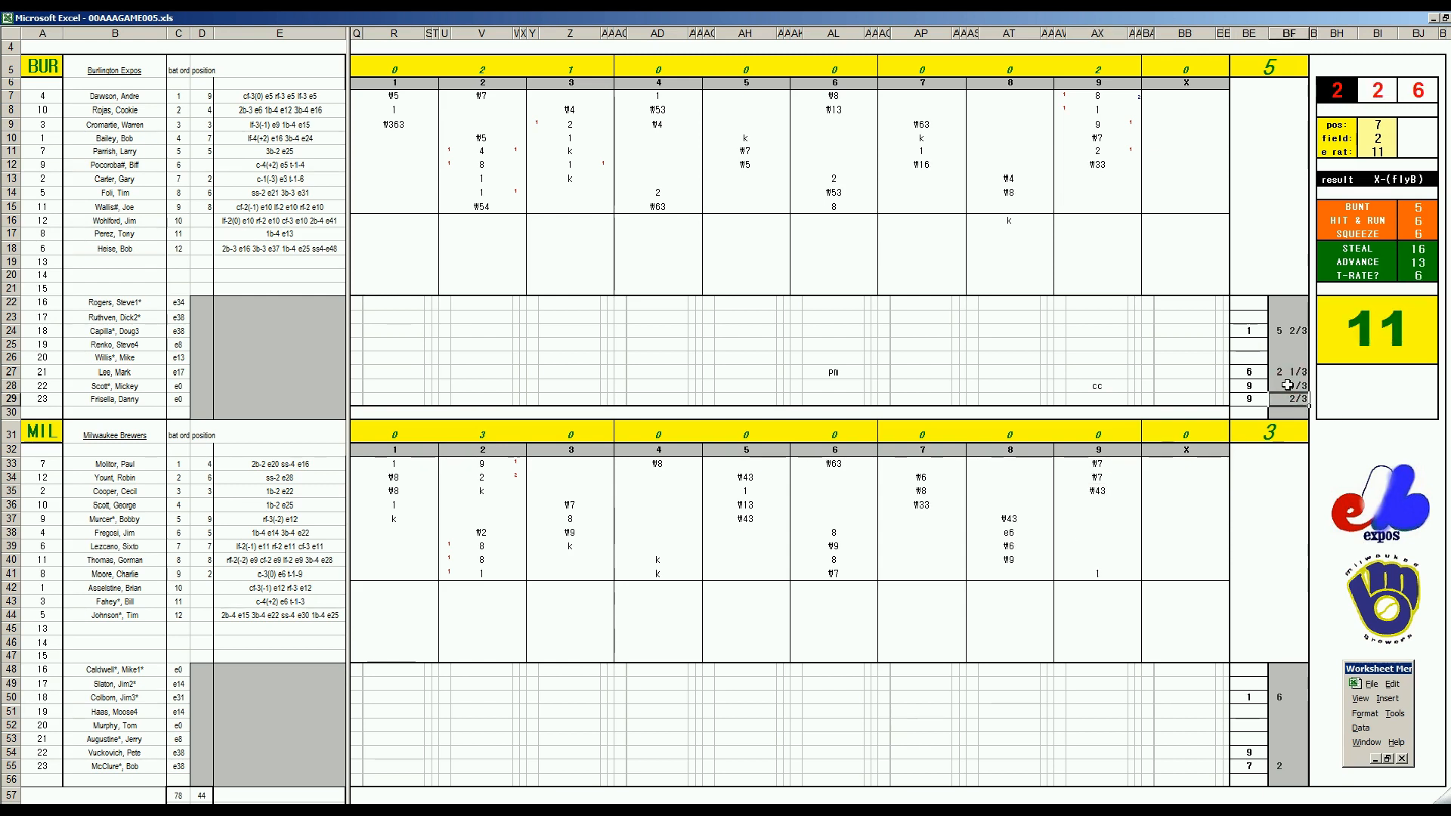
{"action": "left_click", "coordinate": [1303, 753]}
{"action": "type", "text": "1"}
{"action": "key", "text": "Return"}
In Book4, credit Milwaukee's row 54 pitcher with the loss by entering 1 in G54.
{"action": "left_click", "coordinate": [284, 724]}
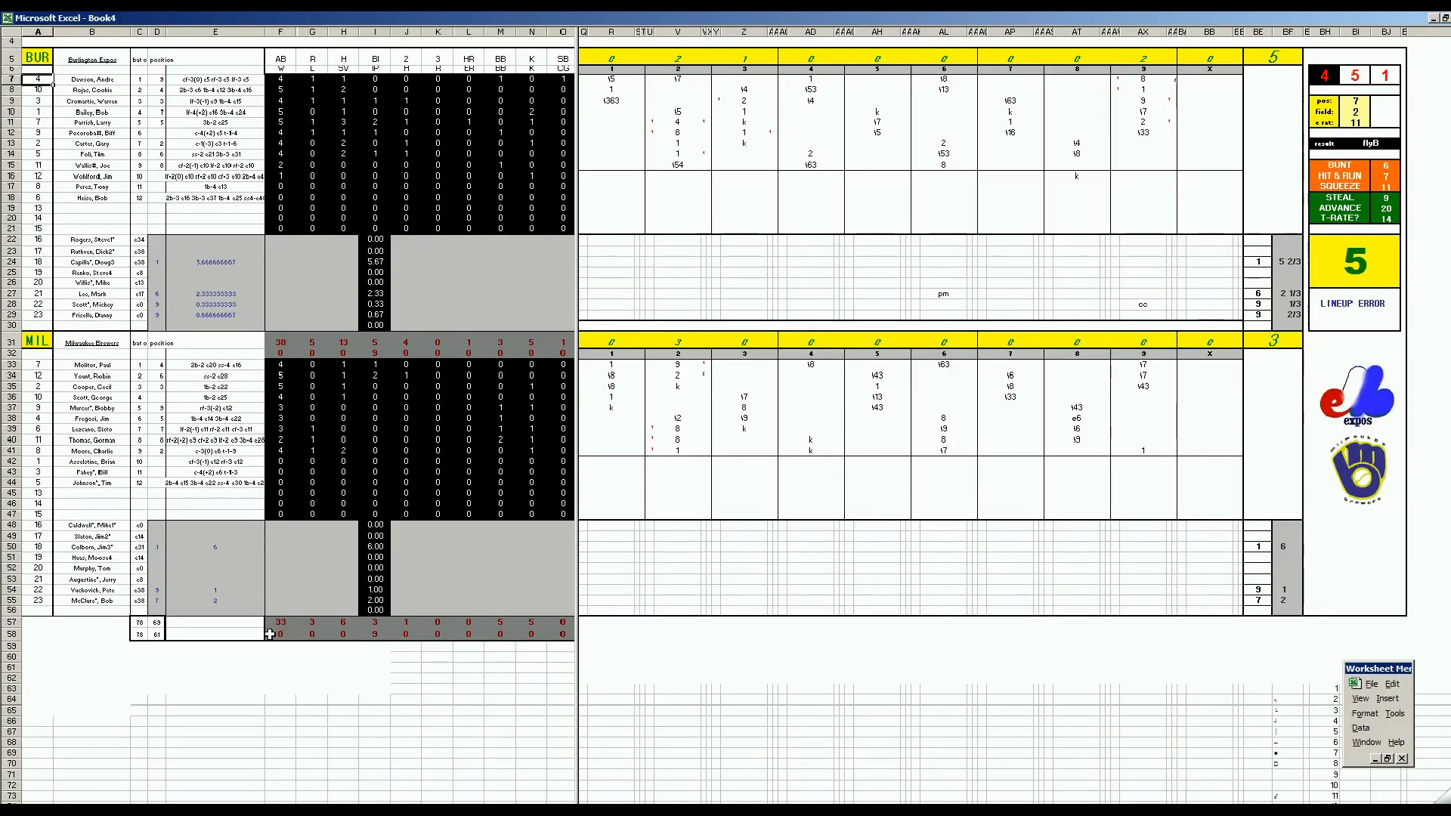
{"action": "left_click", "coordinate": [285, 603]}
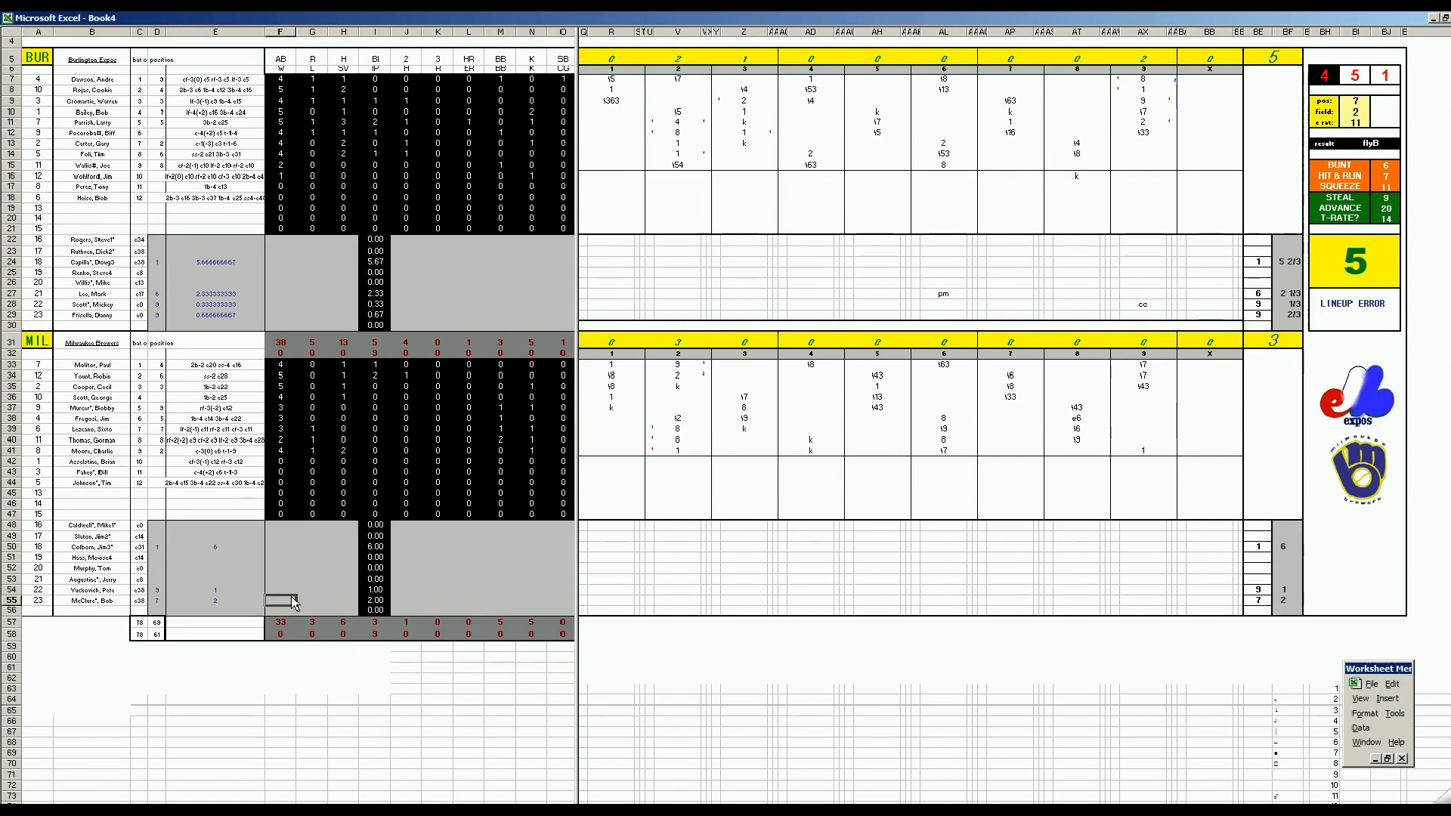
{"action": "key", "text": "Up"}
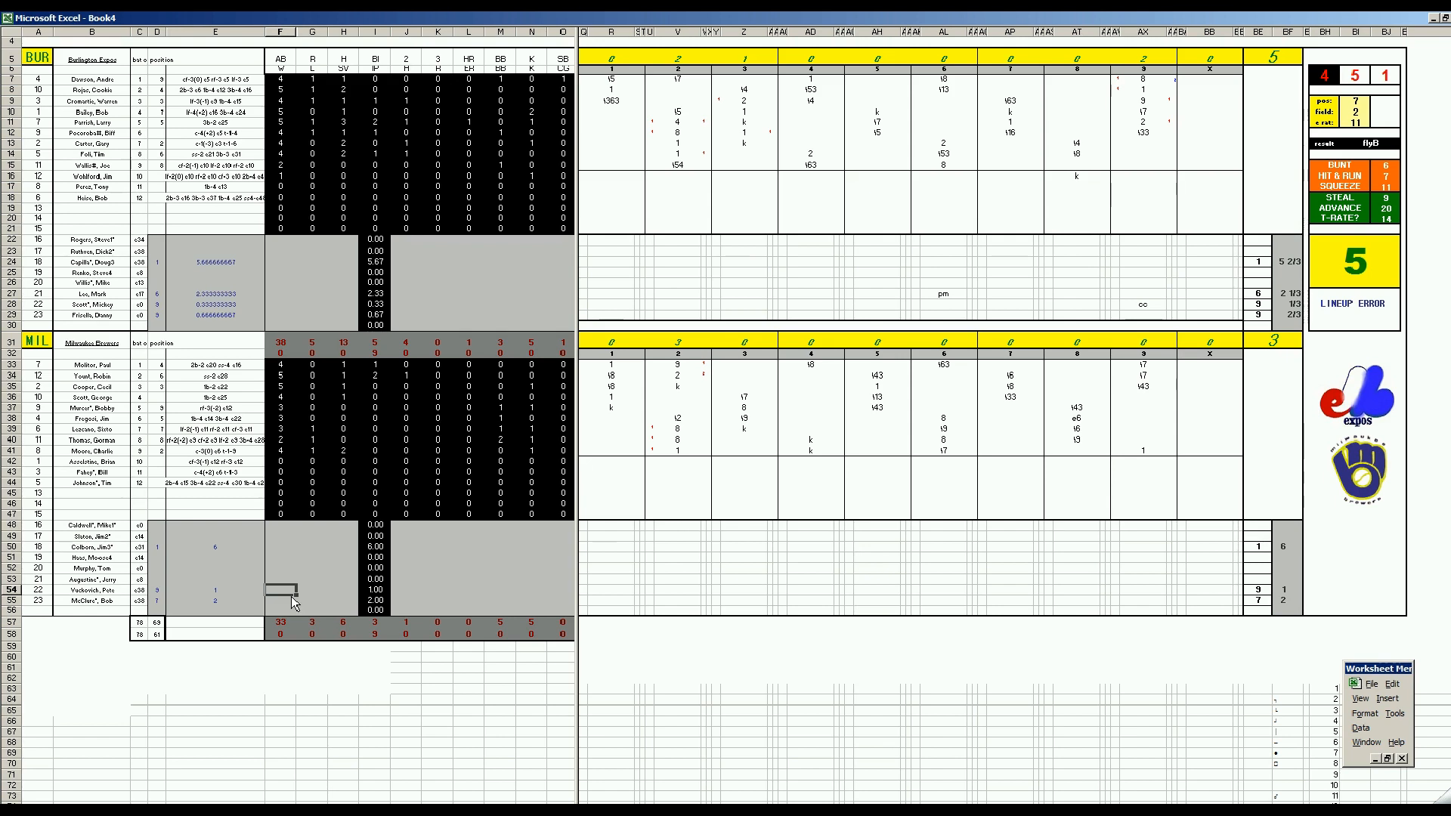
{"action": "key", "text": "Right"}
{"action": "type", "text": "1"}
Fill the row 54 pitcher's hits, runs, earned runs and walks with 2, 2, 2 and 1 in J54:M54.
{"action": "key", "text": "Right"}
{"action": "key", "text": "Right"}
{"action": "key", "text": "Right"}
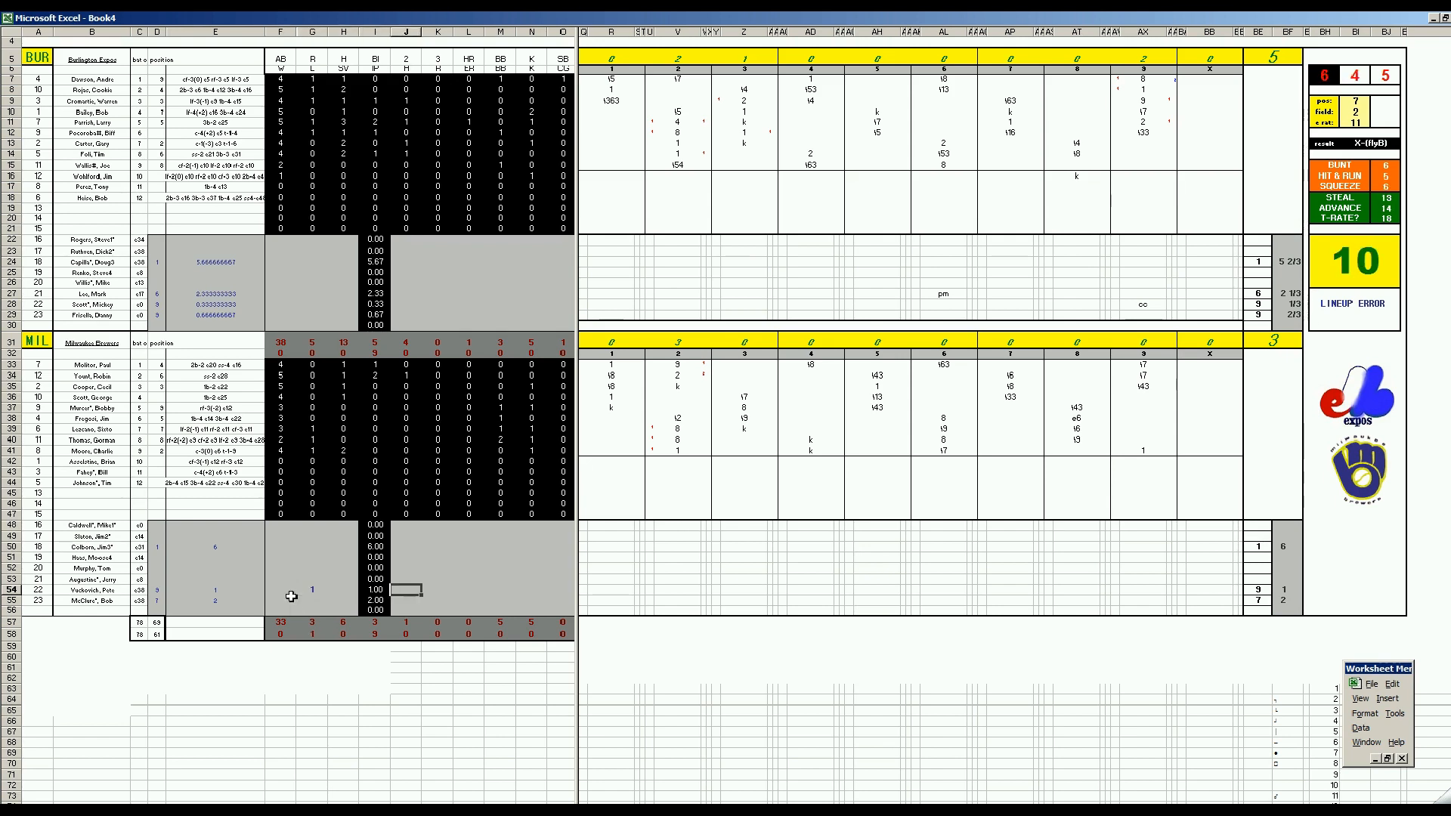
{"action": "type", "text": "2"}
{"action": "key", "text": "Right"}
{"action": "type", "text": "2"}
{"action": "key", "text": "Right"}
{"action": "type", "text": "2"}
{"action": "key", "text": "Right"}
{"action": "type", "text": "1"}
{"action": "key", "text": "Right"}
Enter the row 55 pitcher's hits allowed as 1 in J55 and strikeouts as 2 in N55.
{"action": "key", "text": "Left"}
{"action": "key", "text": "Left"}
{"action": "key", "text": "Left"}
{"action": "key", "text": "Left"}
{"action": "key", "text": "Down"}
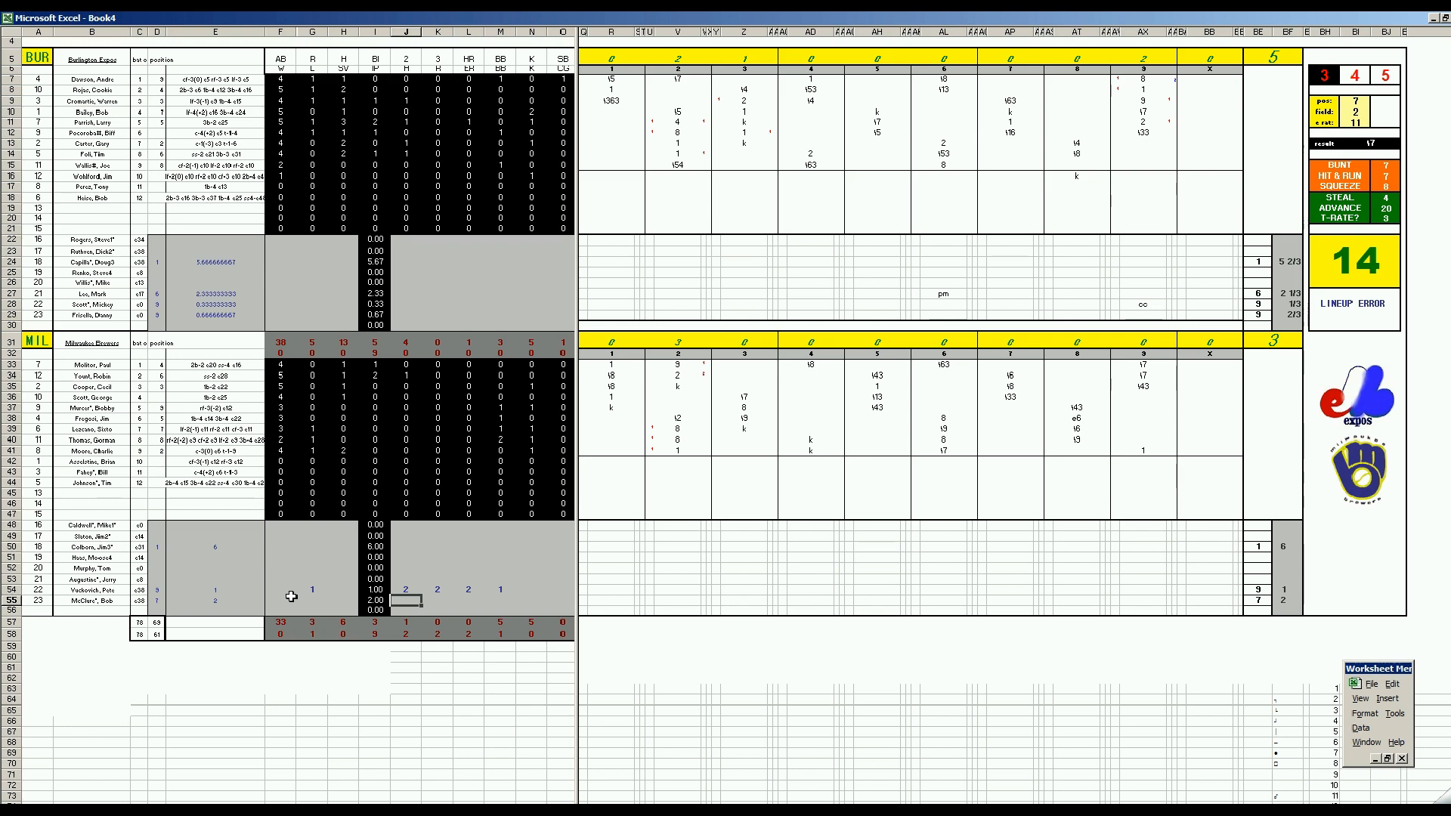
{"action": "type", "text": "1"}
{"action": "key", "text": "Right"}
{"action": "key", "text": "Right"}
{"action": "key", "text": "Right"}
{"action": "key", "text": "Right"}
{"action": "type", "text": "2"}
Fill Milwaukee's starting pitcher line in J50:N50 with 10 hits, 3 runs, 3 earned runs, 2 walks and 3 strikeouts.
{"action": "key", "text": "Left"}
{"action": "key", "text": "Left"}
{"action": "key", "text": "Left"}
{"action": "key", "text": "Left"}
{"action": "key", "text": "Up"}
{"action": "key", "text": "Up"}
{"action": "key", "text": "Up"}
{"action": "key", "text": "Up"}
{"action": "key", "text": "Up"}
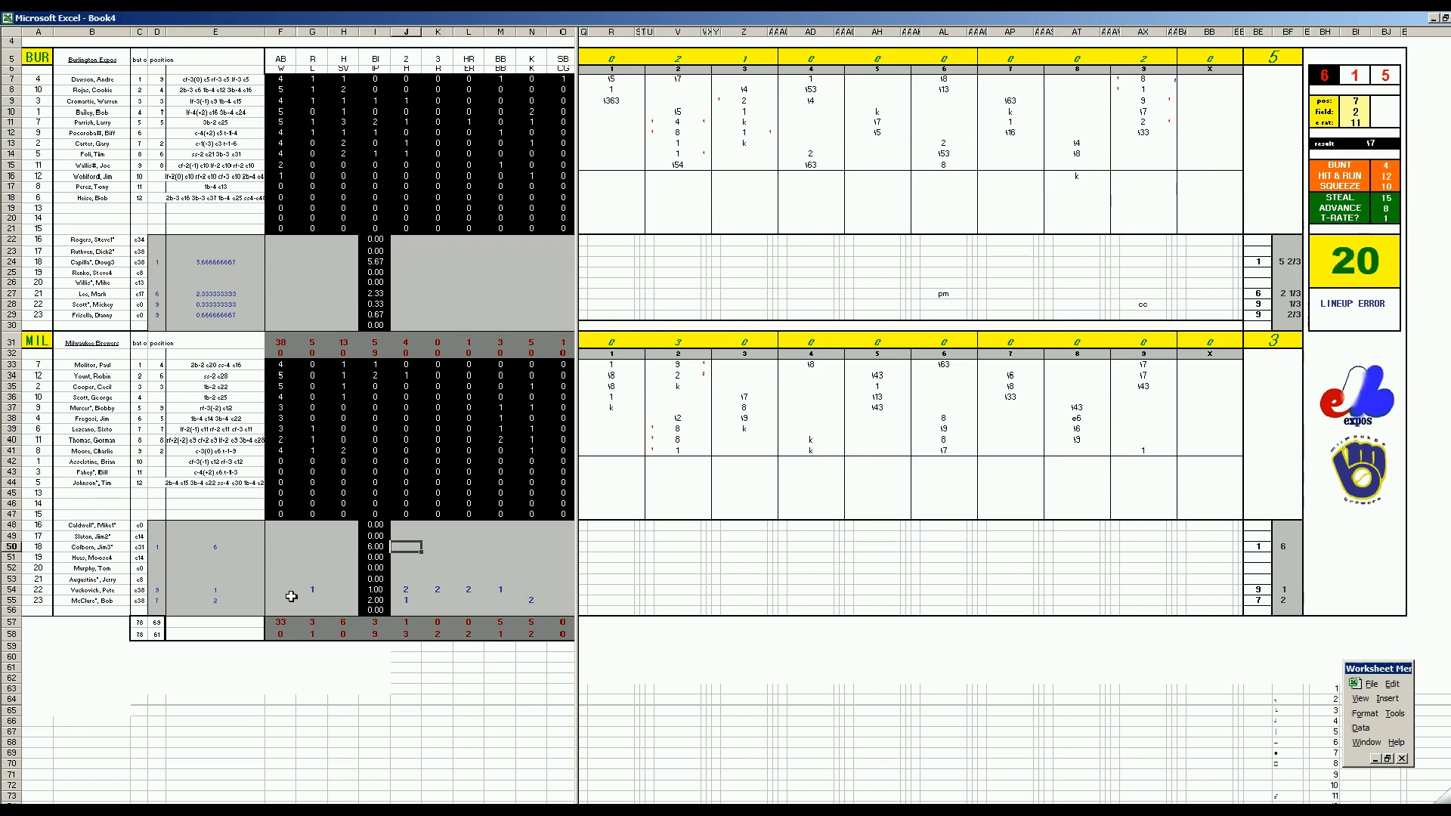
{"action": "type", "text": "10"}
{"action": "key", "text": "Right"}
{"action": "type", "text": "3"}
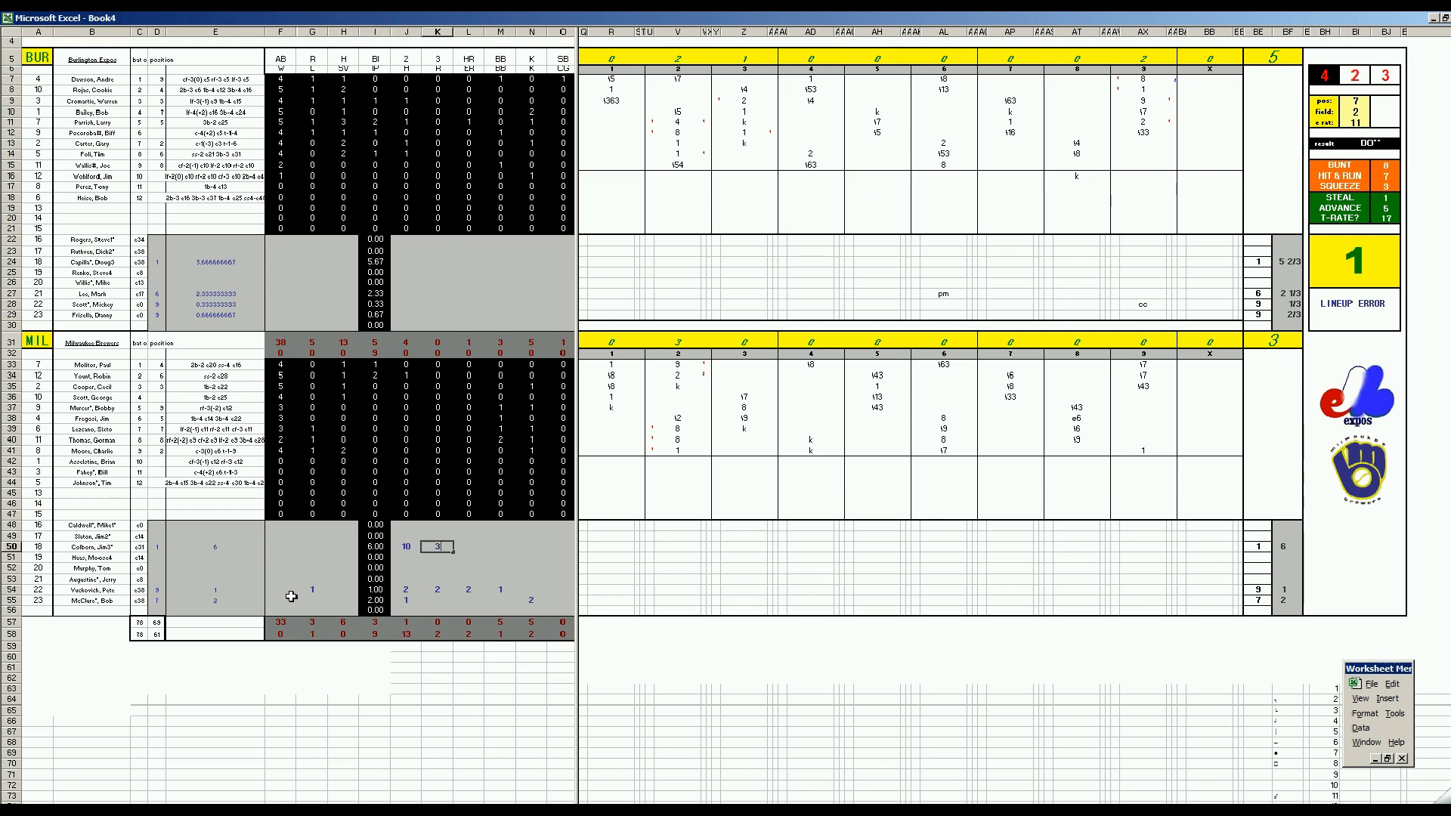
{"action": "key", "text": "Right"}
{"action": "type", "text": "3"}
{"action": "key", "text": "Right"}
{"action": "type", "text": "2"}
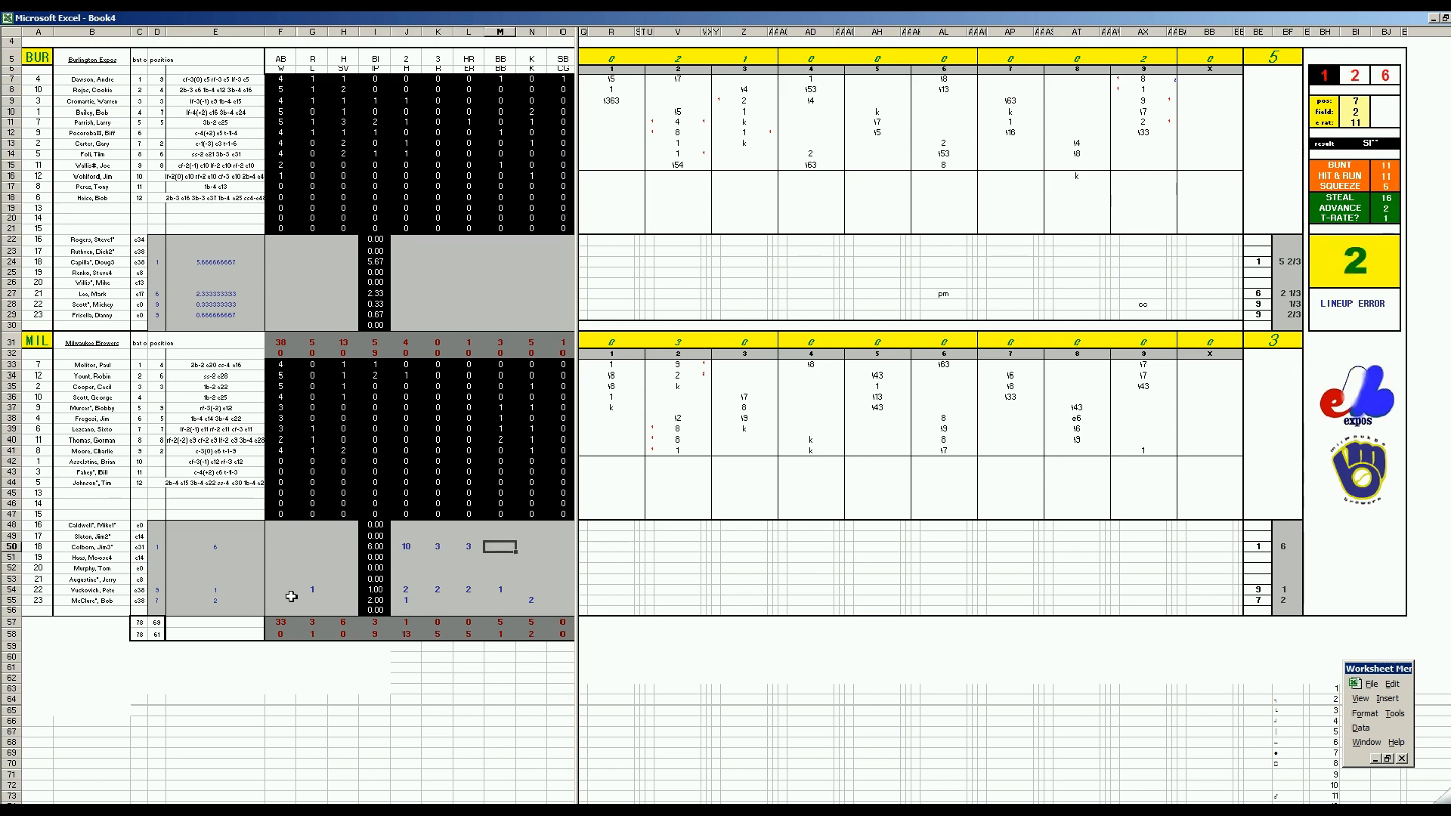
{"action": "key", "text": "Right"}
{"action": "type", "text": "3"}
Credit Burlington's row 28 pitcher with the save by entering 1 in H28.
{"action": "key", "text": "Up"}
{"action": "key", "text": "Up"}
{"action": "key", "text": "Up"}
{"action": "key", "text": "Up"}
{"action": "key", "text": "Up"}
{"action": "key", "text": "Up"}
{"action": "key", "text": "Up"}
{"action": "key", "text": "Up"}
{"action": "key", "text": "Up"}
{"action": "key", "text": "Up"}
{"action": "key", "text": "Up"}
{"action": "key", "text": "Up"}
{"action": "key", "text": "Up"}
{"action": "key", "text": "Up"}
{"action": "key", "text": "Up"}
{"action": "key", "text": "Up"}
{"action": "key", "text": "Up"}
{"action": "key", "text": "Up"}
{"action": "key", "text": "Up"}
{"action": "key", "text": "Left"}
{"action": "key", "text": "Left"}
{"action": "key", "text": "Left"}
{"action": "key", "text": "Left"}
{"action": "key", "text": "Left"}
{"action": "key", "text": "Left"}
{"action": "key", "text": "Up"}
{"action": "key", "text": "Up"}
{"action": "key", "text": "Up"}
{"action": "type", "text": "1"}
Enter 1 hit allowed in J29 and credit Burlington's row 27 pitcher with the win by entering 1 in F27.
{"action": "key", "text": "Return"}
{"action": "key", "text": "Right"}
{"action": "key", "text": "Right"}
{"action": "type", "text": "1"}
{"action": "key", "text": "Up"}
{"action": "key", "text": "Up"}
{"action": "key", "text": "Left"}
{"action": "key", "text": "Left"}
{"action": "key", "text": "Left"}
{"action": "key", "text": "Left"}
{"action": "type", "text": "1"}
Fill Burlington's starting pitcher line in J24:N24 with 5 hits, 3 runs, 3 earned runs, 5 walks and 5 strikeouts.
{"action": "key", "text": "Right"}
{"action": "key", "text": "Right"}
{"action": "key", "text": "Right"}
{"action": "key", "text": "Right"}
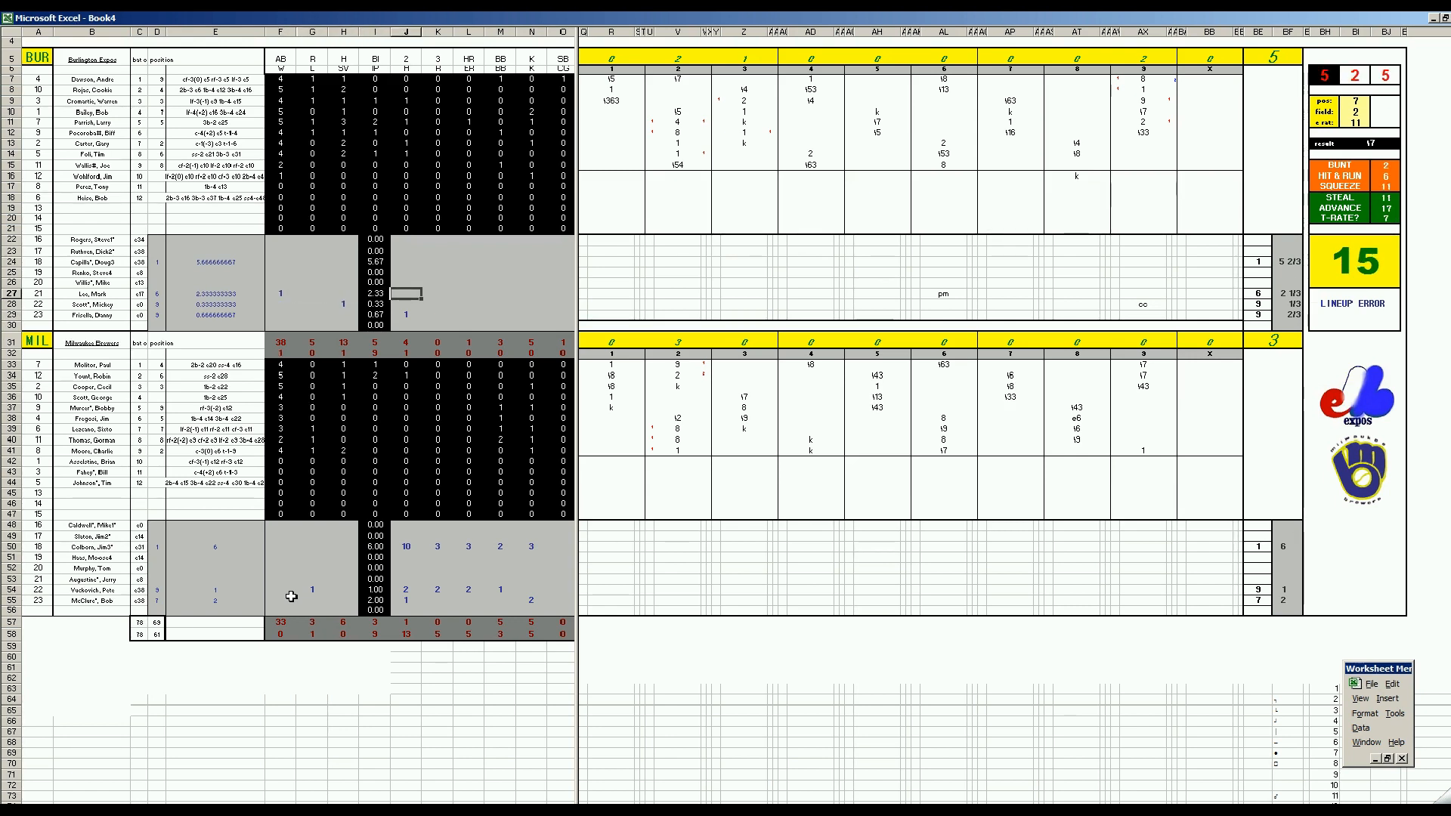
{"action": "key", "text": "Left"}
{"action": "key", "text": "Left"}
{"action": "key", "text": "Up"}
{"action": "key", "text": "Up"}
{"action": "key", "text": "Up"}
{"action": "key", "text": "Right"}
{"action": "key", "text": "Right"}
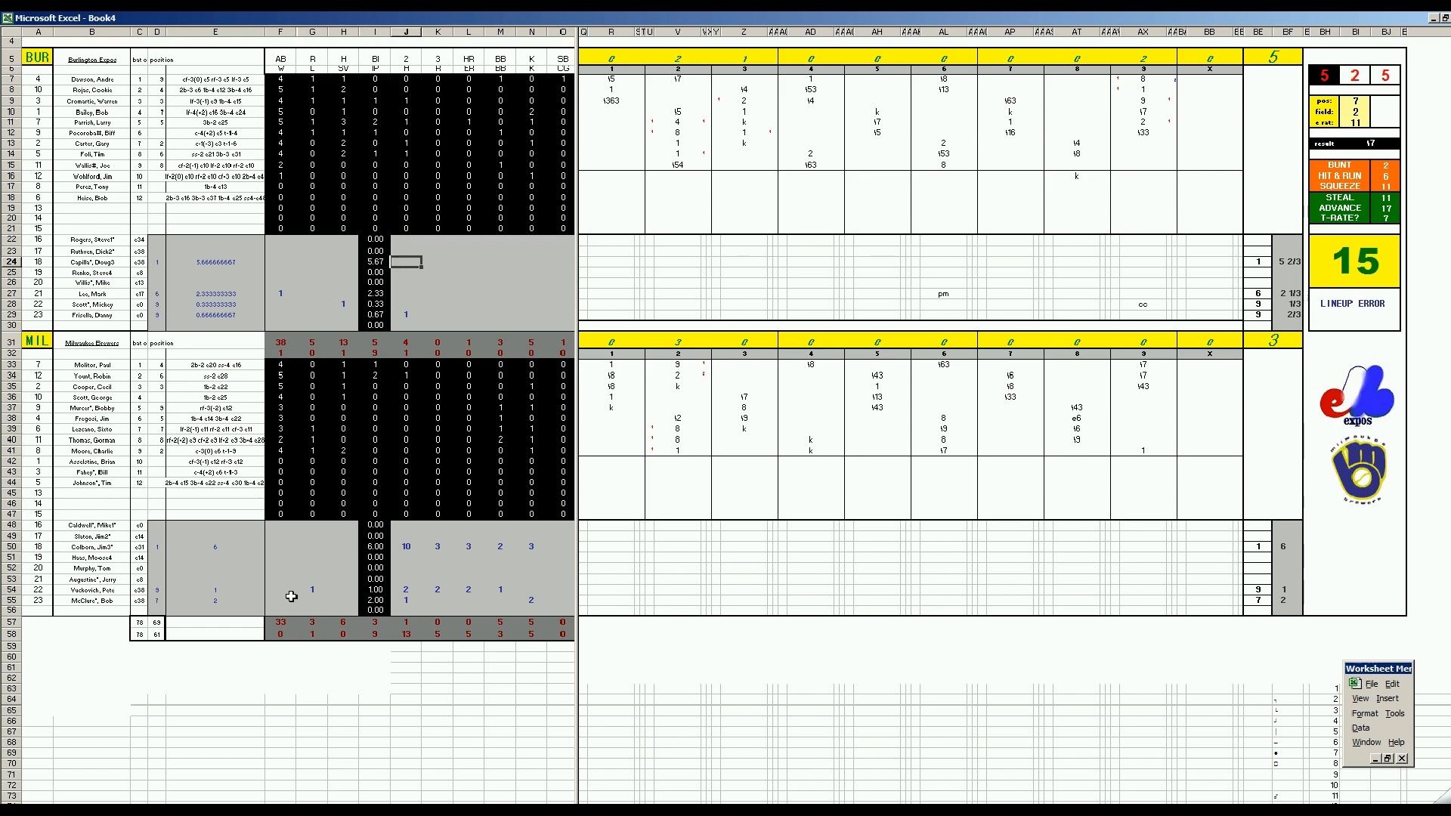
{"action": "type", "text": "5"}
{"action": "key", "text": "Right"}
{"action": "type", "text": "3"}
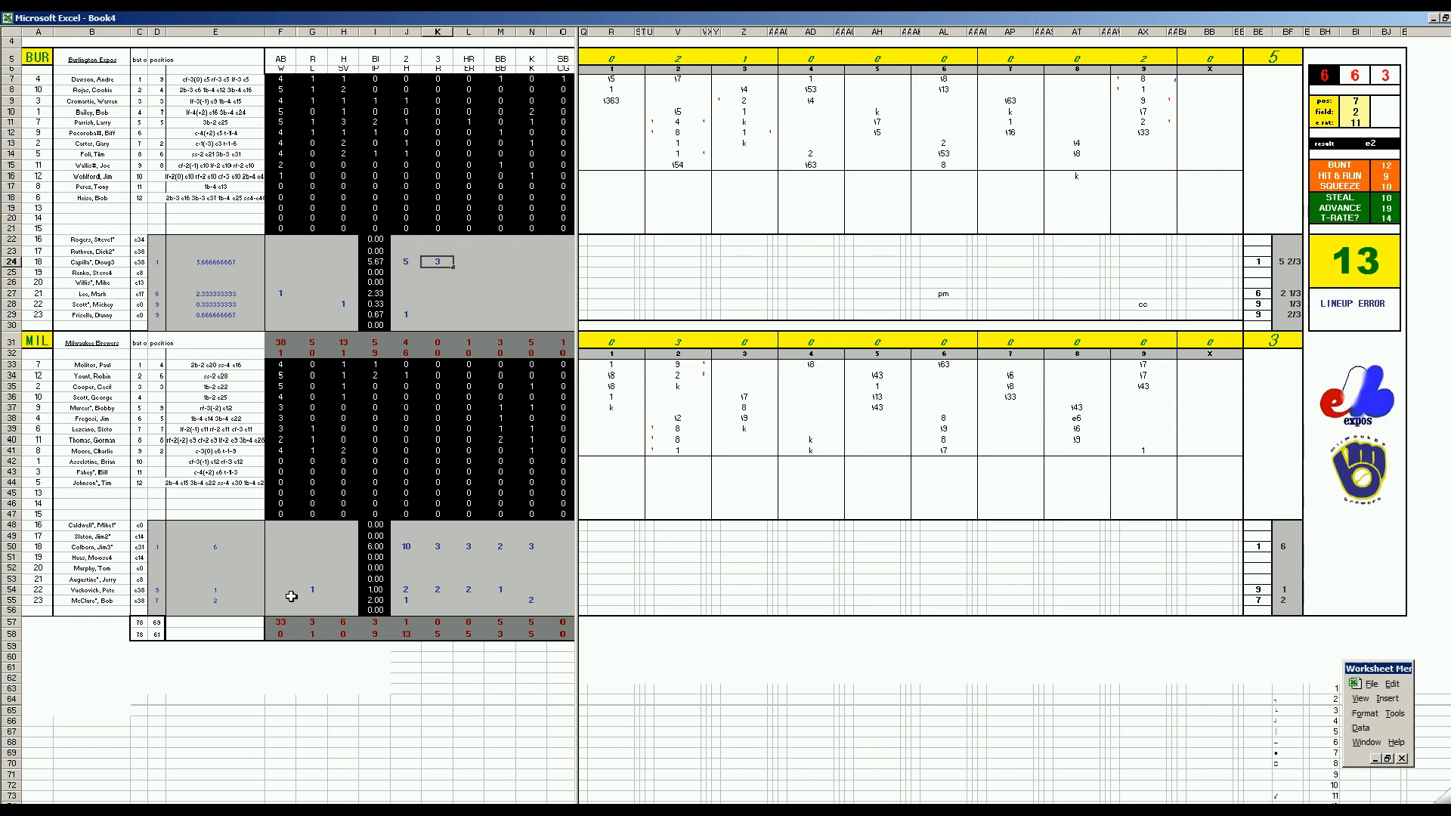
{"action": "key", "text": "Right"}
{"action": "type", "text": "3"}
{"action": "key", "text": "Right"}
{"action": "type", "text": "5"}
{"action": "key", "text": "Right"}
{"action": "type", "text": "5"}
{"action": "key", "text": "Return"}
{"action": "key", "text": "Left"}
{"action": "key", "text": "Left"}
{"action": "key", "text": "Left"}
{"action": "key", "text": "Left"}
{"action": "key", "text": "Left"}
{"action": "key", "text": "Left"}
{"action": "key", "text": "Left"}
{"action": "key", "text": "Left"}
{"action": "key", "text": "Right"}
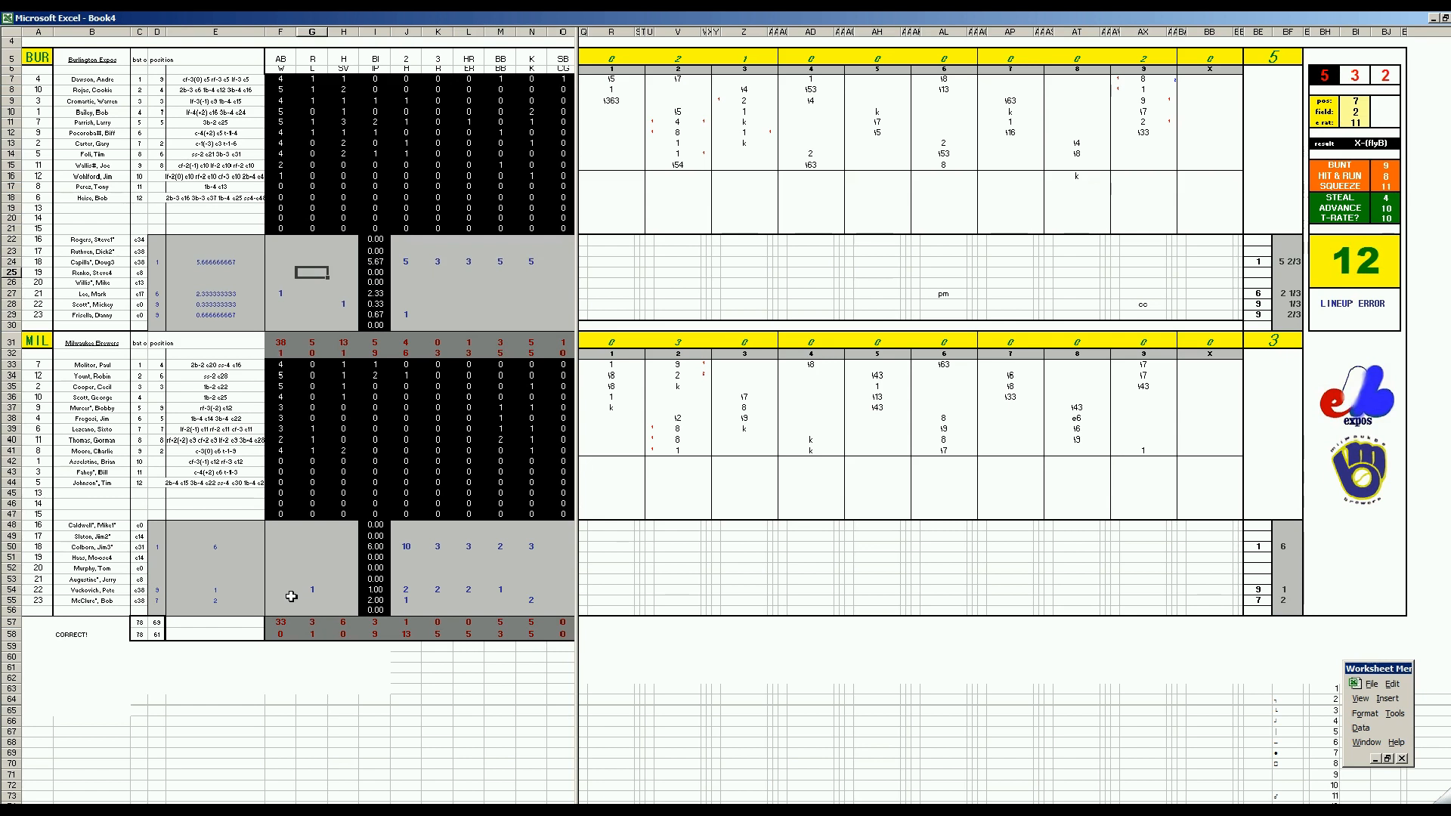
{"action": "key", "text": "ctrl+s"}
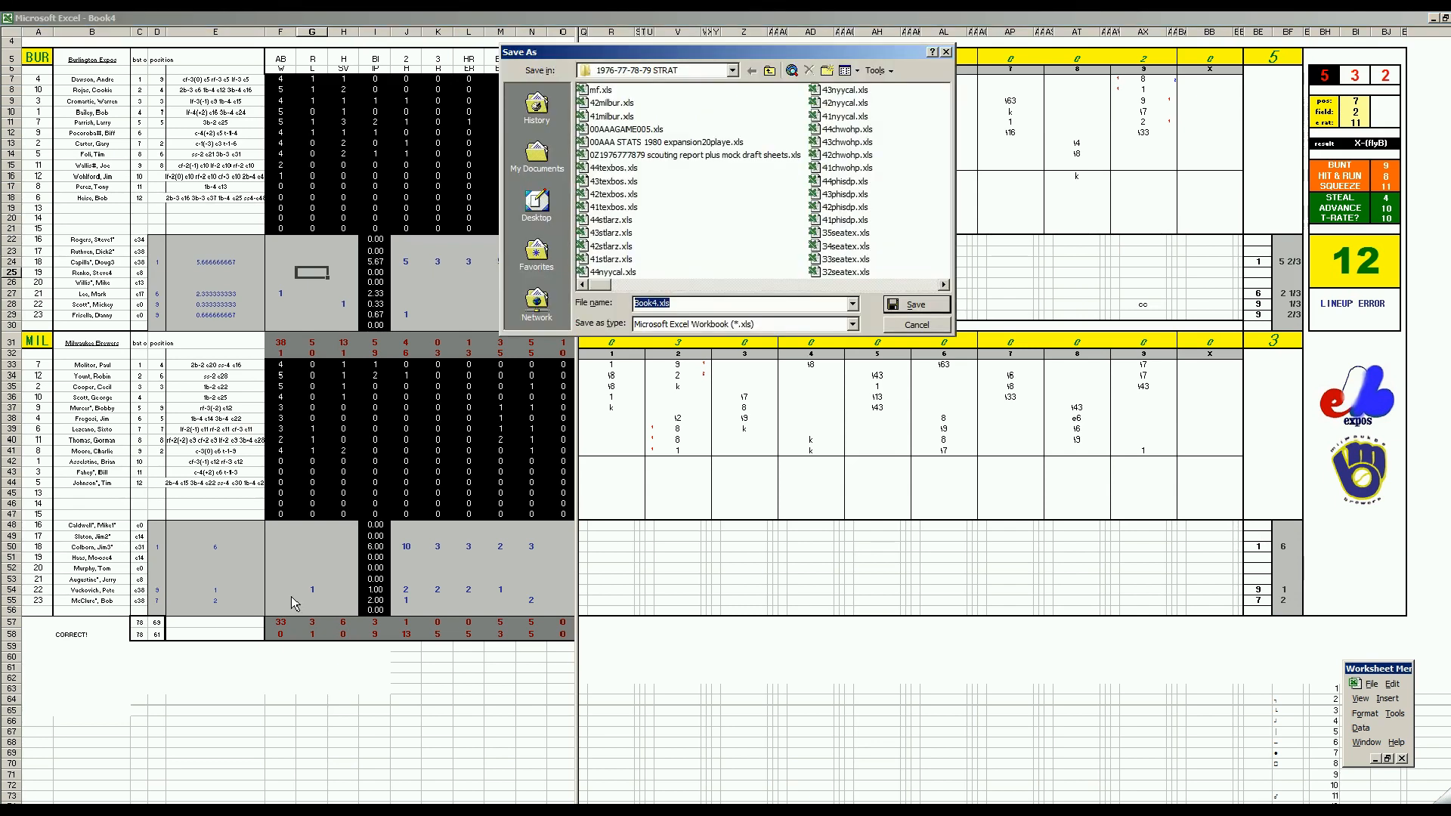
{"action": "left_click", "coordinate": [609, 103]}
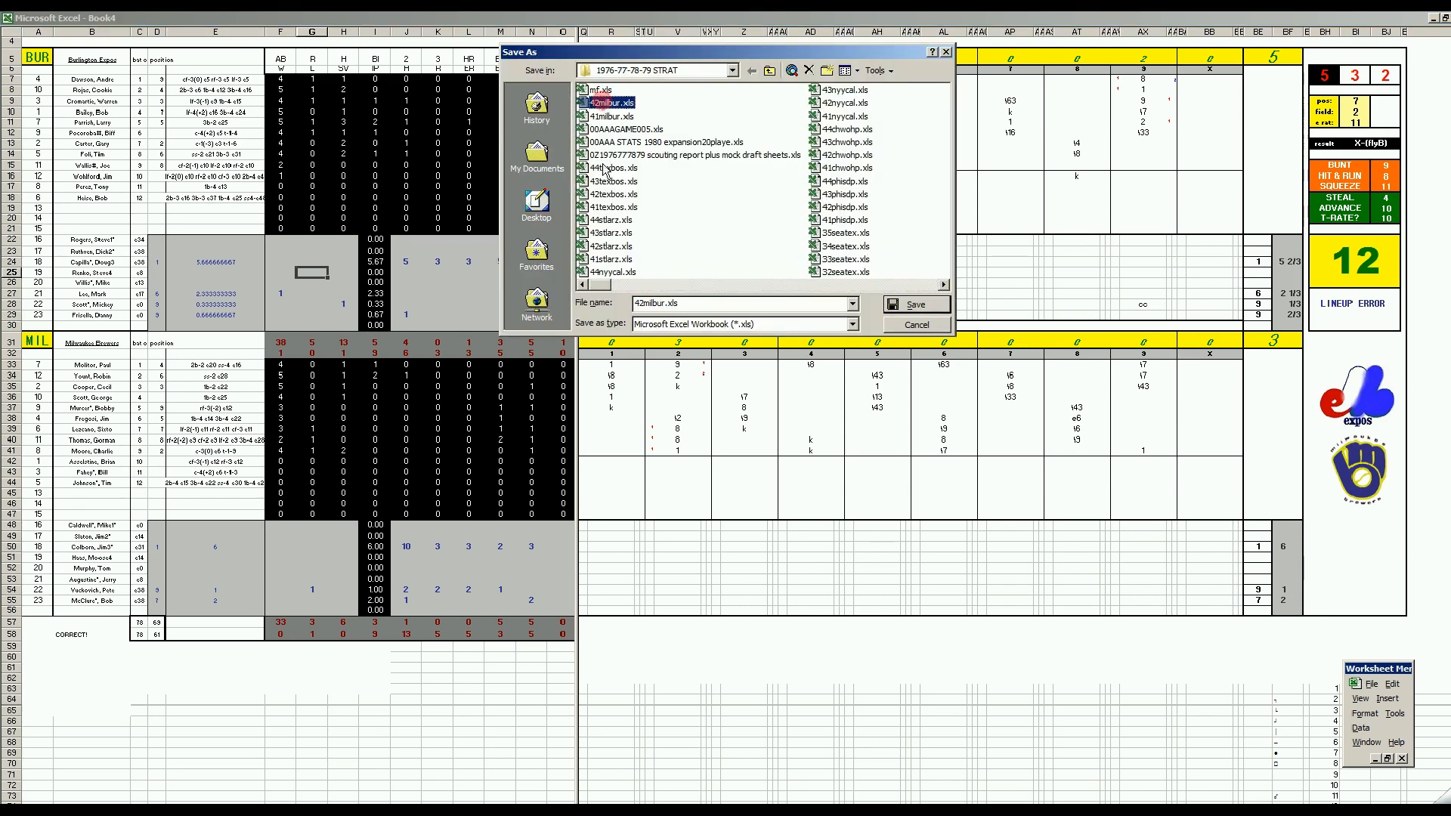
{"action": "left_click", "coordinate": [641, 306]}
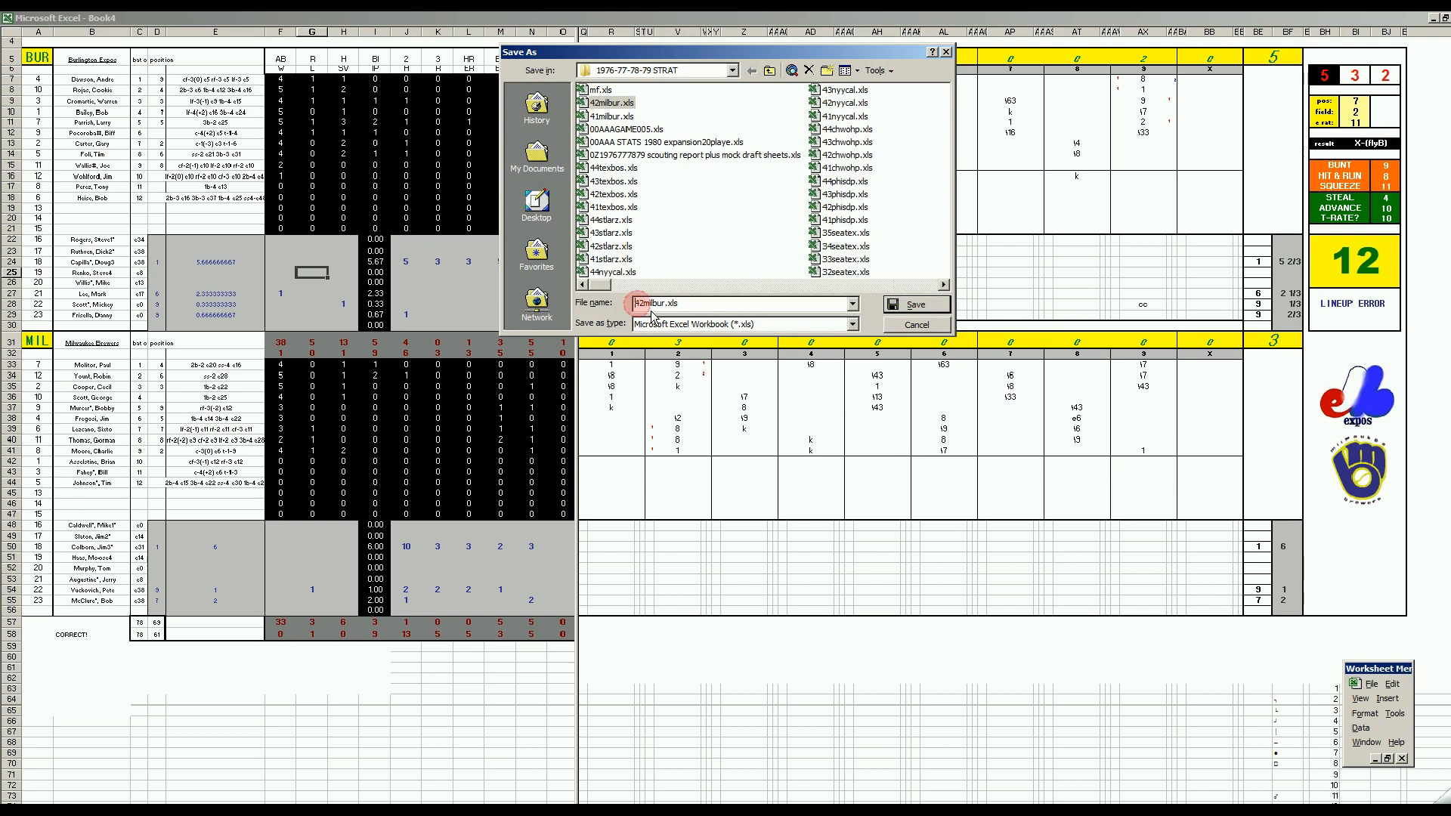
{"action": "key", "text": "Delete"}
{"action": "key", "text": "Delete"}
{"action": "type", "text": "43"}
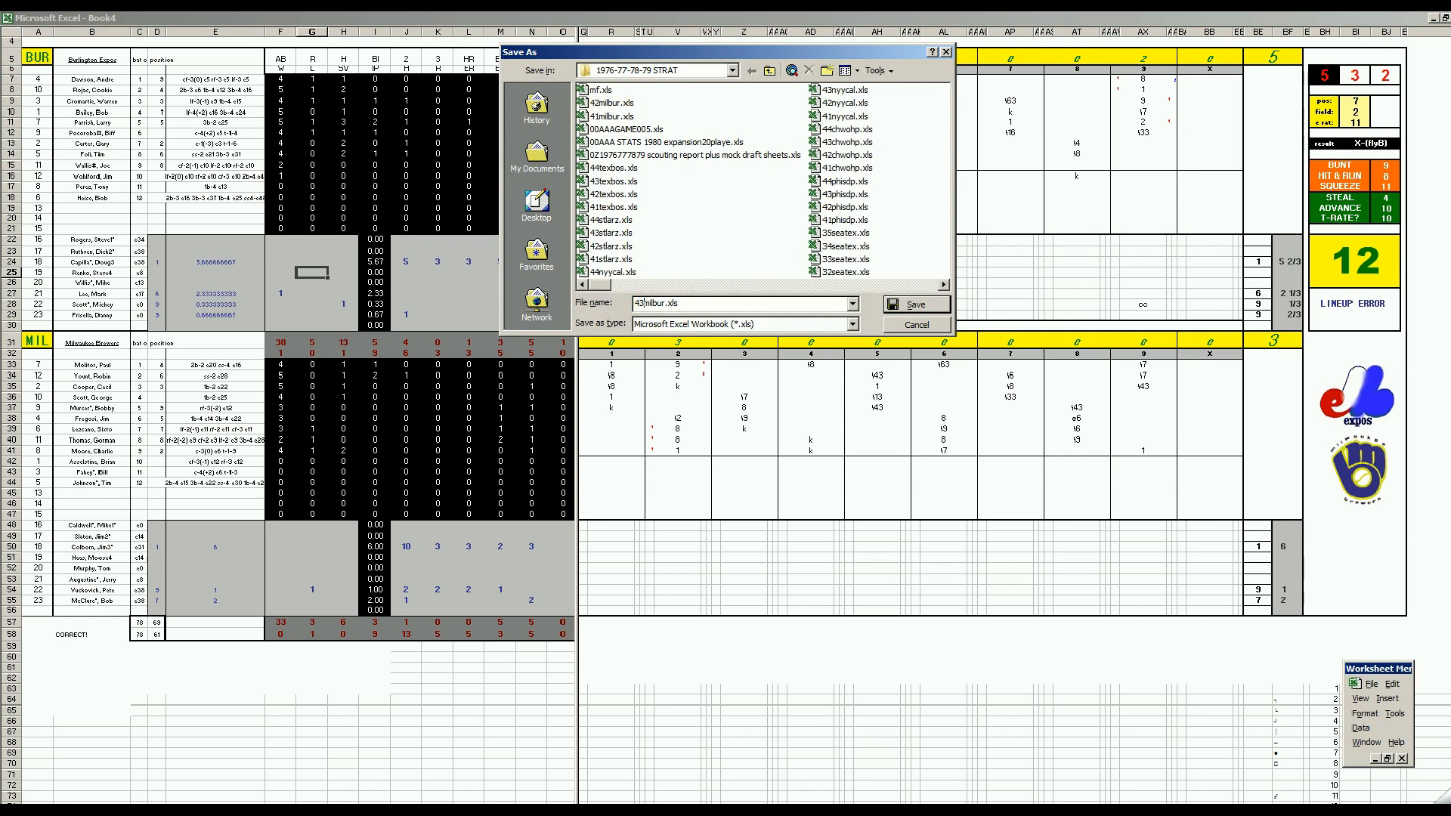
{"action": "key", "text": "Return"}
Save another copy of the game workbook as mf.xls, replacing the existing file.
{"action": "key", "text": "F12"}
{"action": "type", "text": "mf"}
{"action": "key", "text": "Return"}
{"action": "key", "text": "y"}
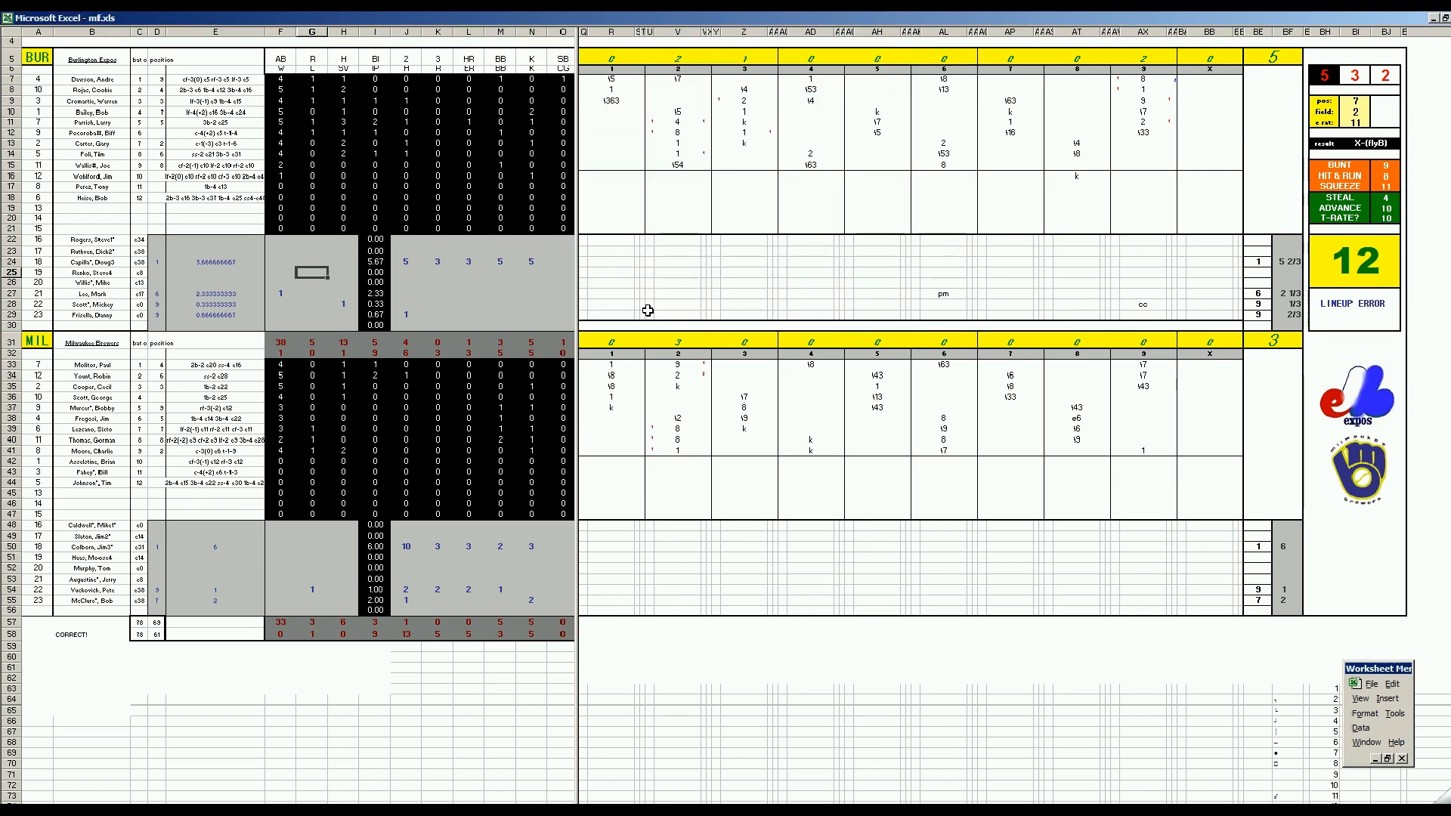
Run the stats transfer macro for Burlington and paste its copied statistics block into Game 3 starting at BC111.
{"action": "key", "text": "ctrl+m"}
{"action": "key", "text": "Return"}
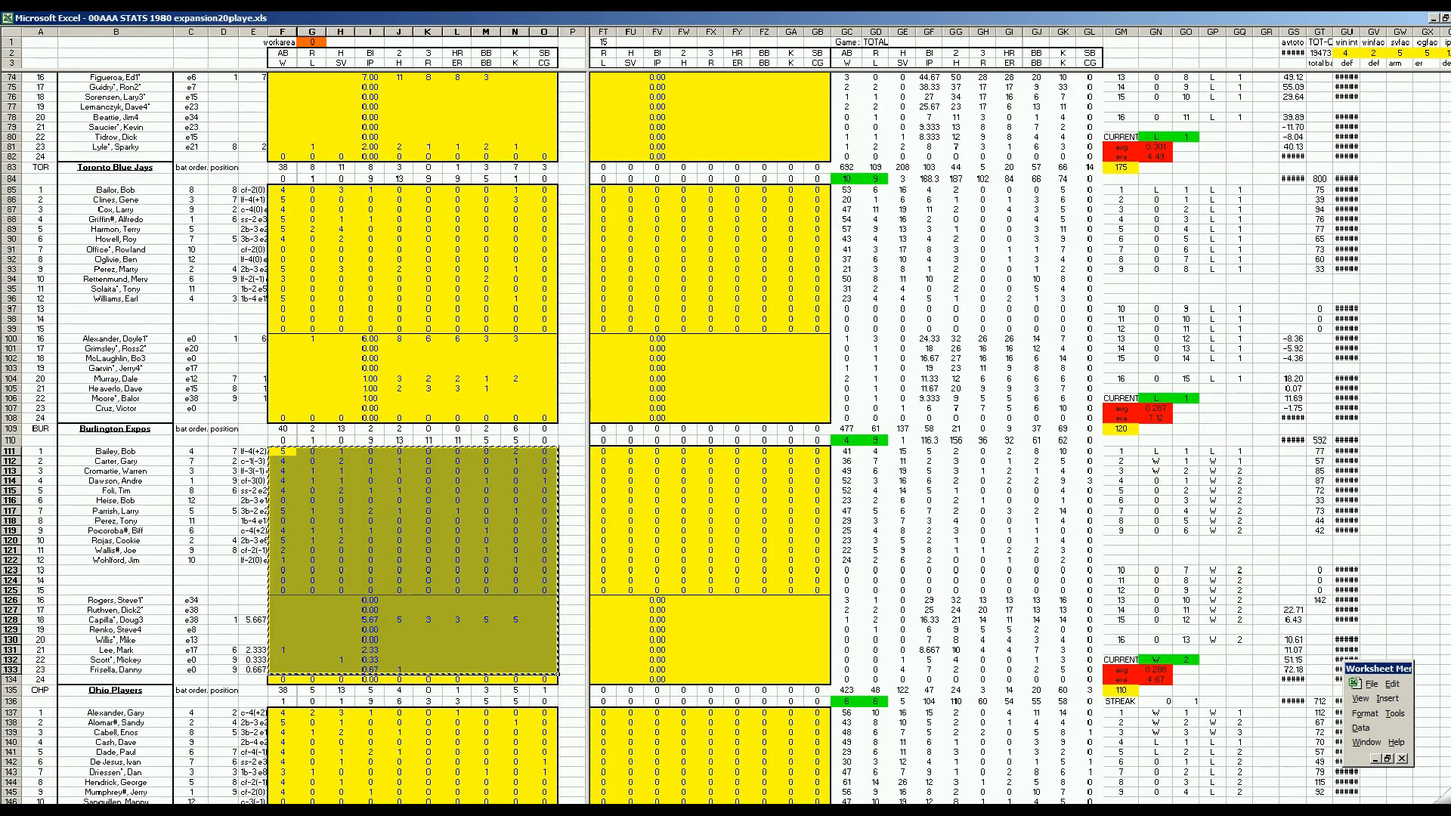
{"action": "left_click_drag", "start_coordinate": [1285, 810], "coordinate": [799, 810]}
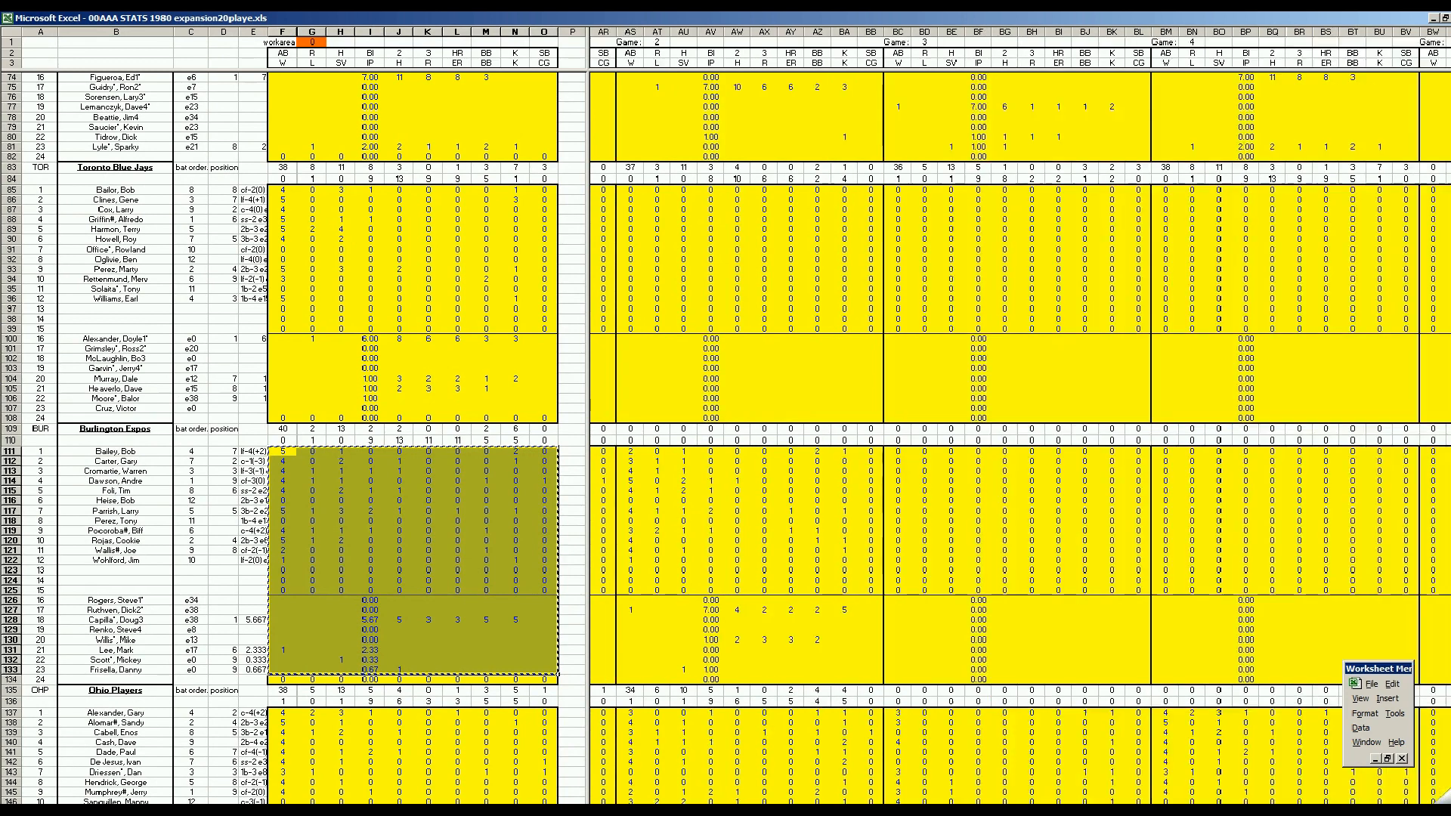
{"action": "right_click", "coordinate": [898, 454]}
{"action": "left_click", "coordinate": [937, 493]}
Run the stats transfer macro for Milwaukee and paste its copied statistics block into Game 3 starting at BC215.
{"action": "left_click", "coordinate": [496, 579]}
{"action": "key", "text": "ctrl+m"}
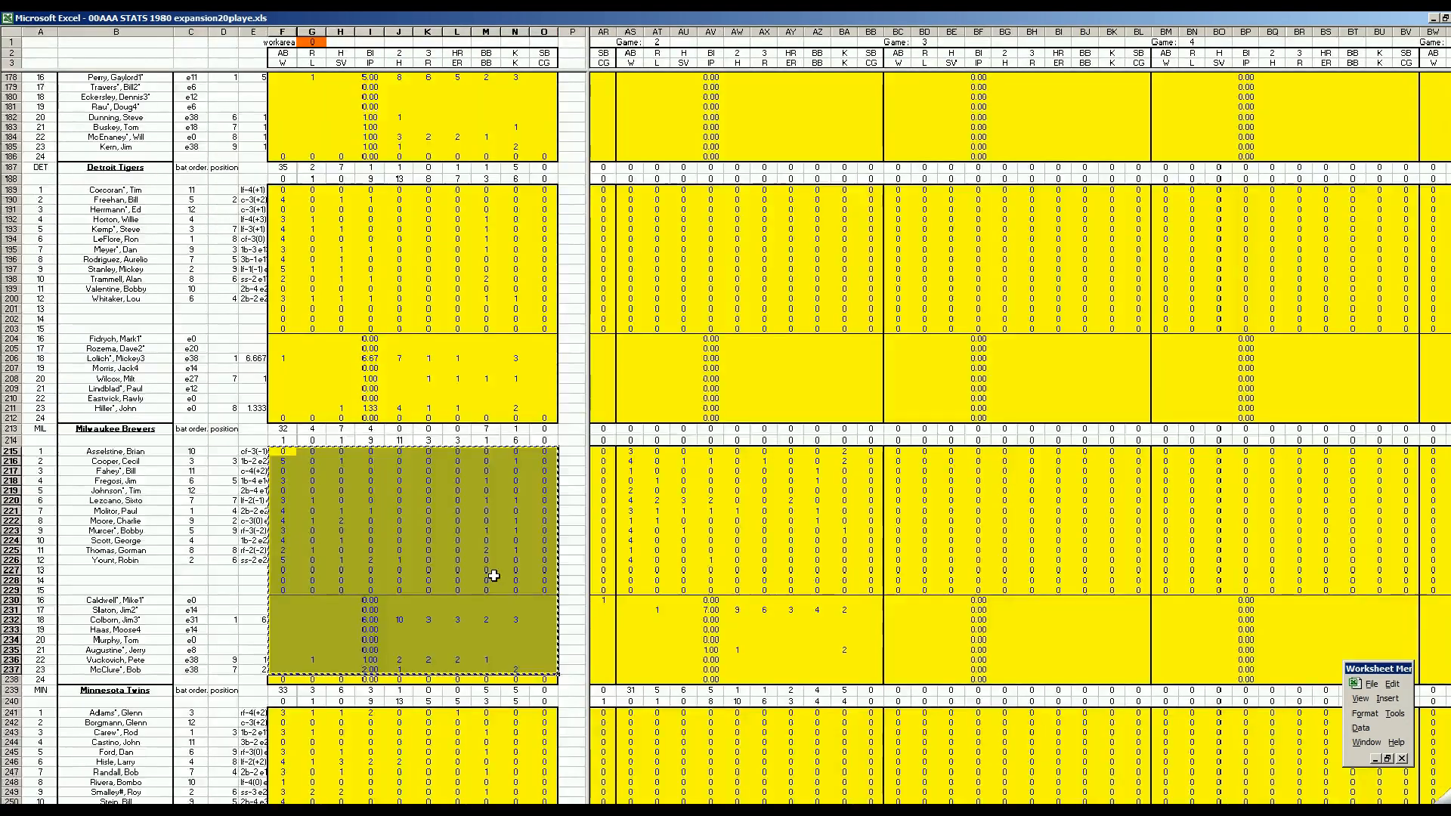
{"action": "right_click", "coordinate": [898, 454]}
{"action": "left_click", "coordinate": [929, 493]}
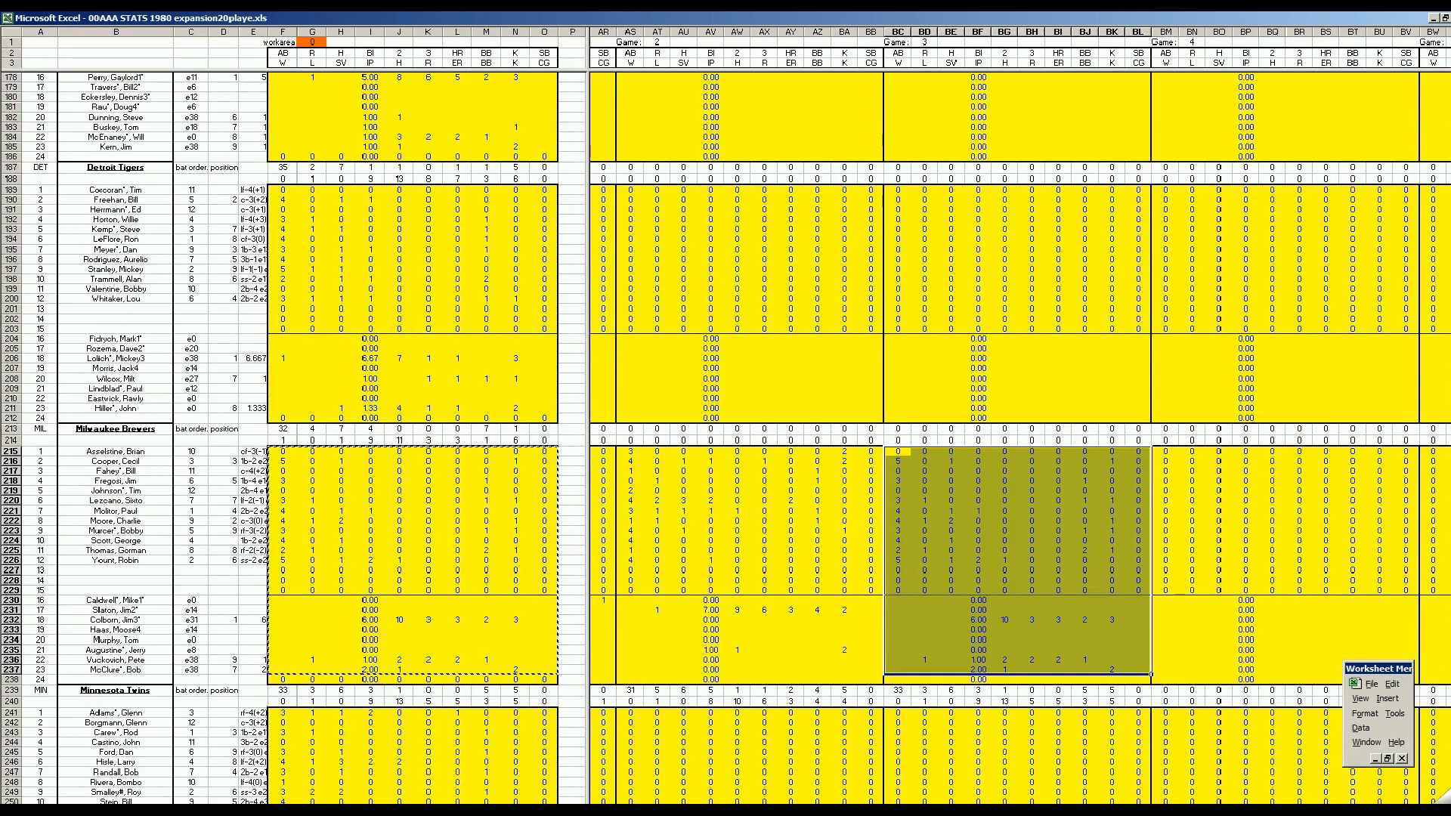
Review the Milwaukee Brewers' season totals and current streak beside the Game TOTAL columns.
{"action": "left_click_drag", "start_coordinate": [839, 811], "coordinate": [1085, 811]}
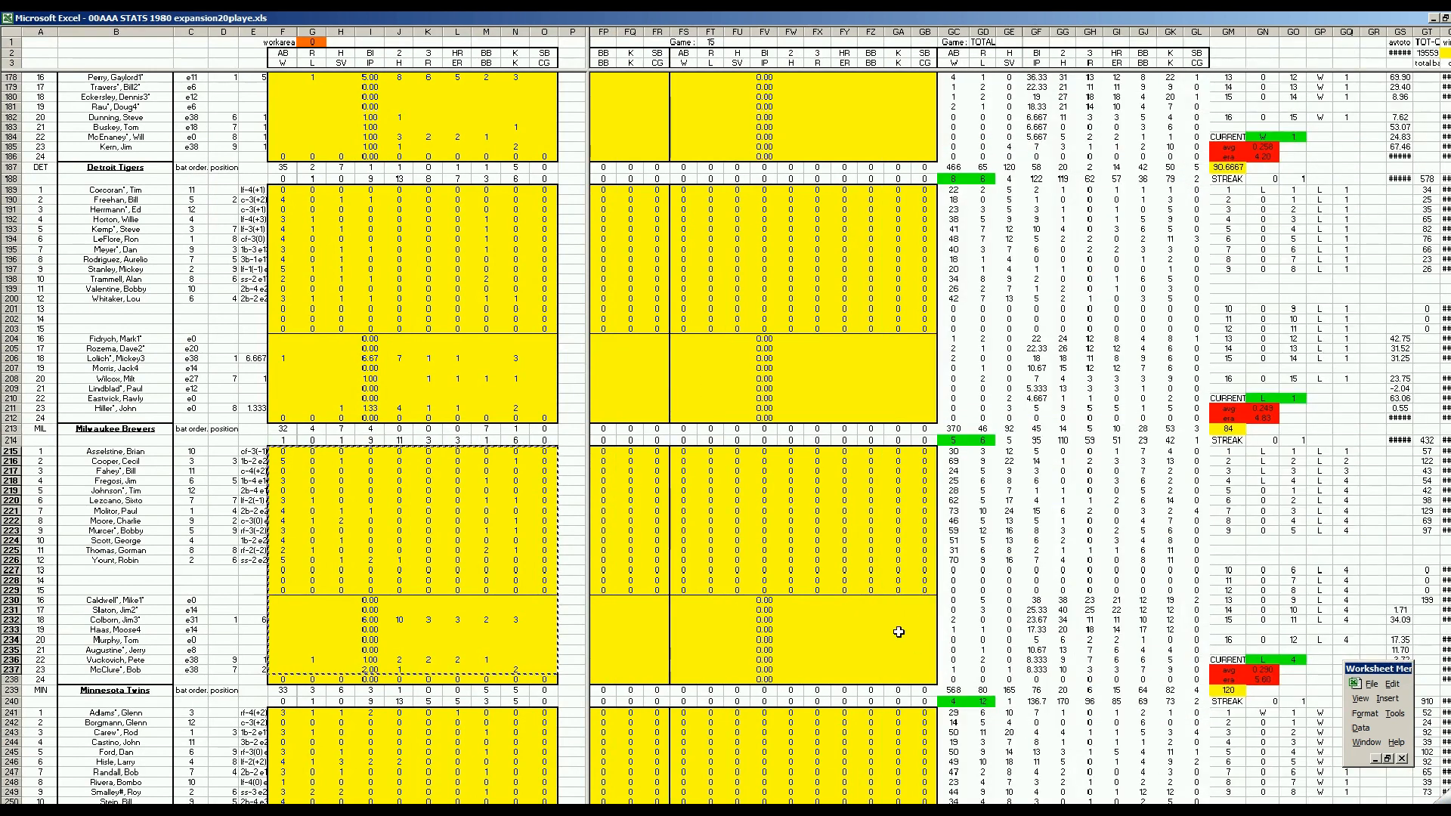
{"action": "left_click", "coordinate": [875, 631]}
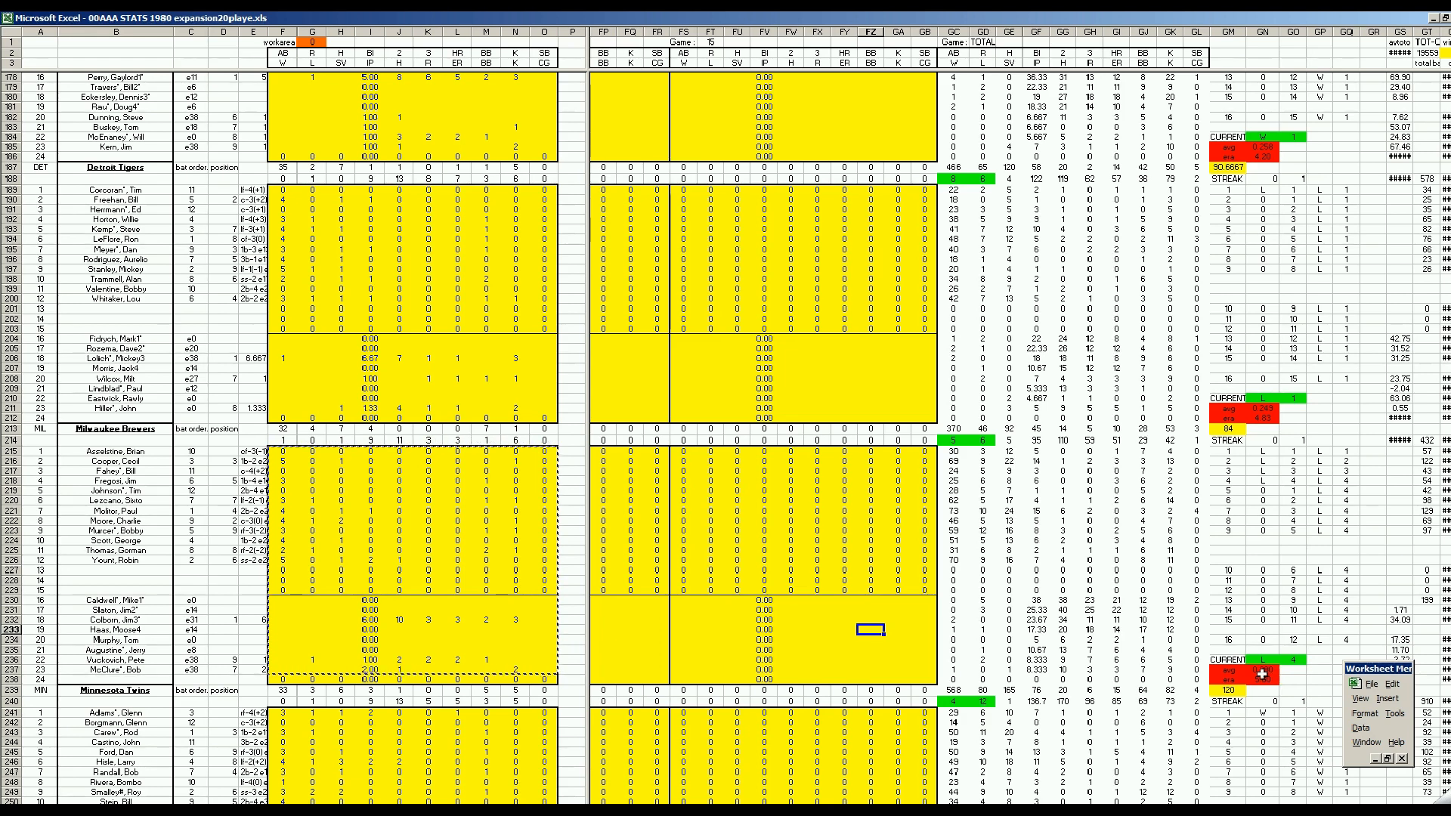
{"action": "left_click", "coordinate": [899, 609]}
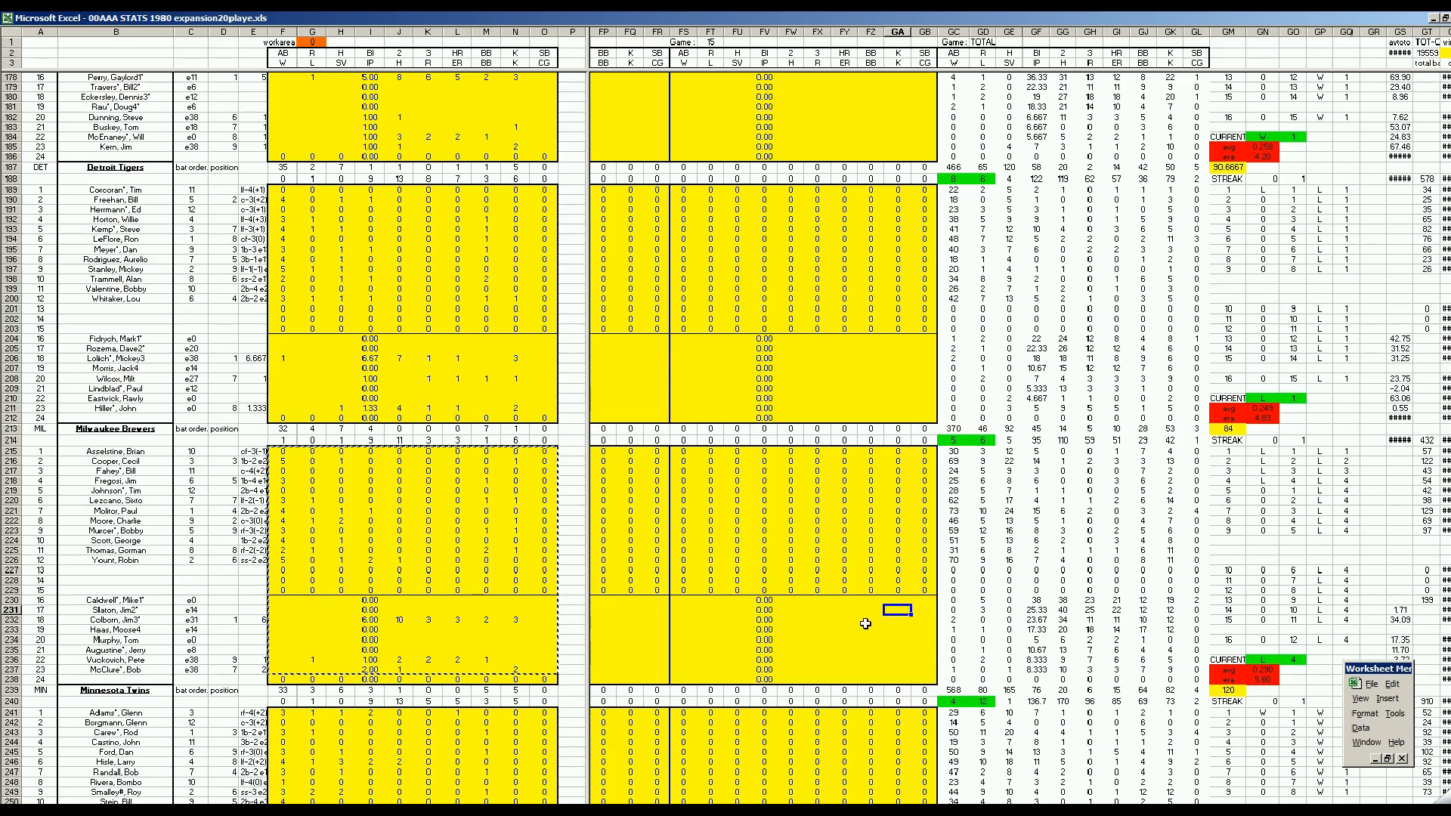
{"action": "left_click", "coordinate": [866, 622]}
{"action": "left_click", "coordinate": [898, 600]}
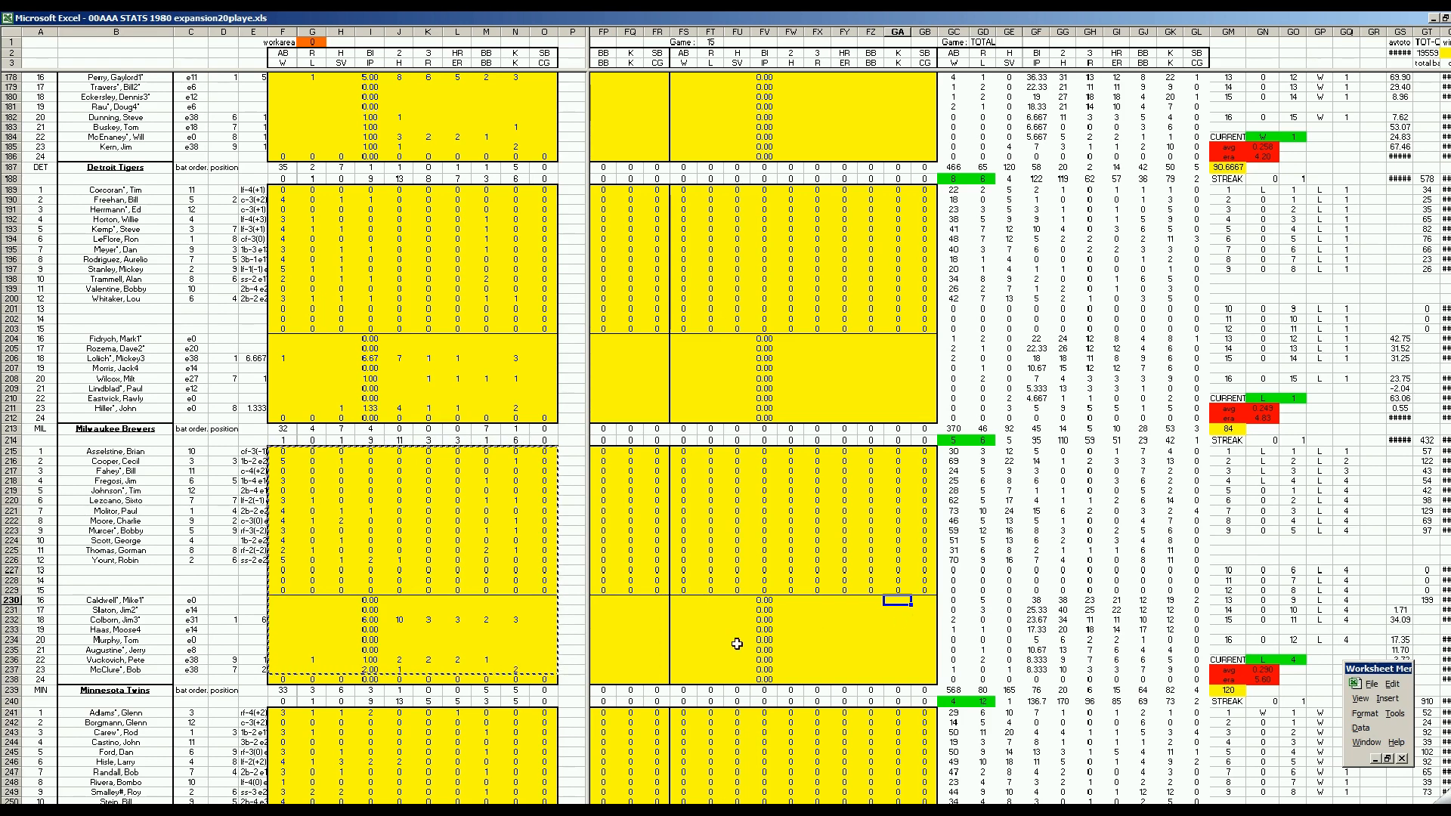
{"action": "left_click", "coordinate": [847, 615]}
Review the Burlington Expos' season totals and current streak beside the Game TOTAL columns.
{"action": "scroll", "coordinate": [848, 616], "scroll_direction": "up", "scroll_amount": 9}
{"action": "scroll", "coordinate": [848, 617], "scroll_direction": "up", "scroll_amount": 20}
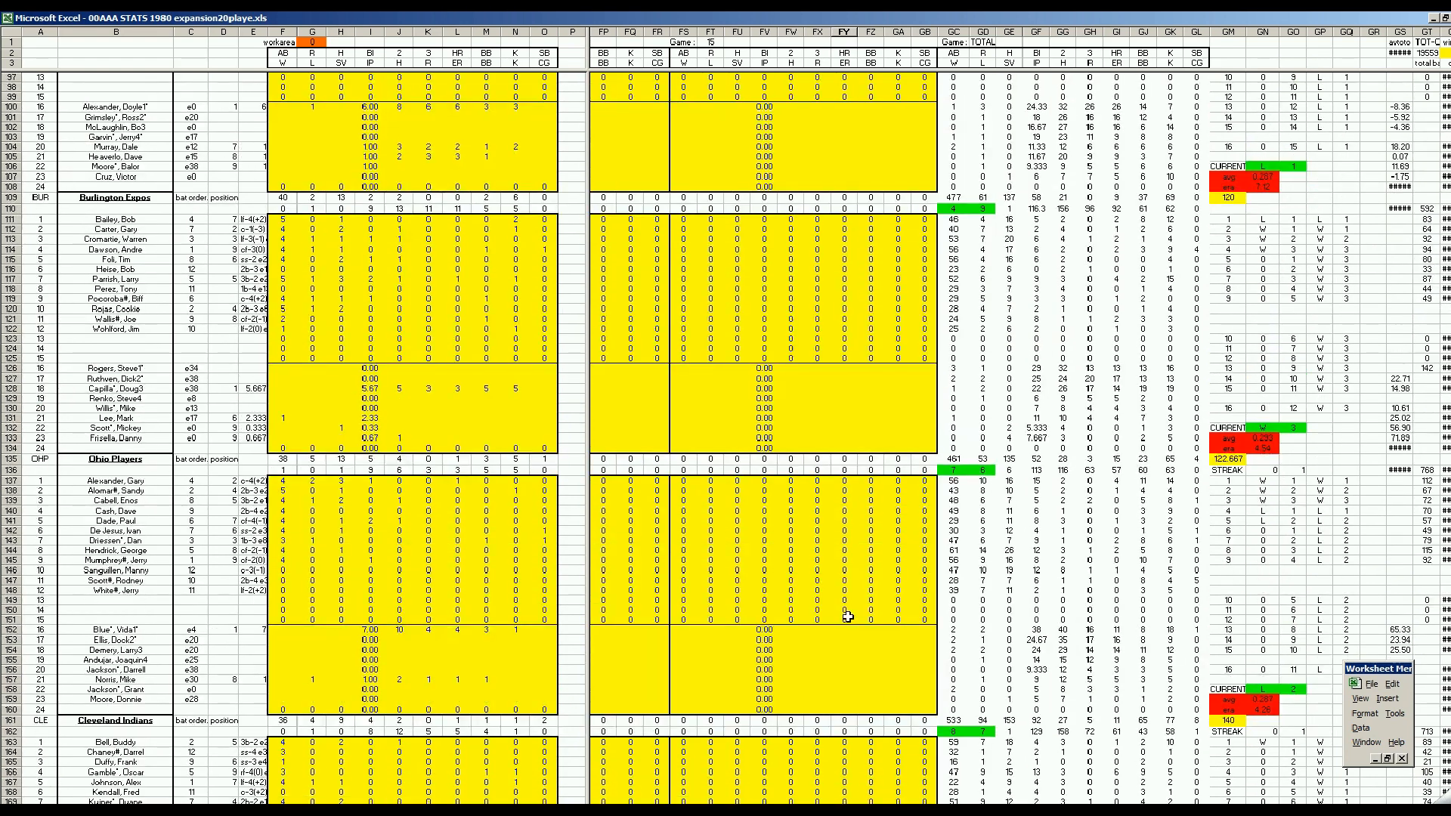
{"action": "left_click", "coordinate": [900, 420]}
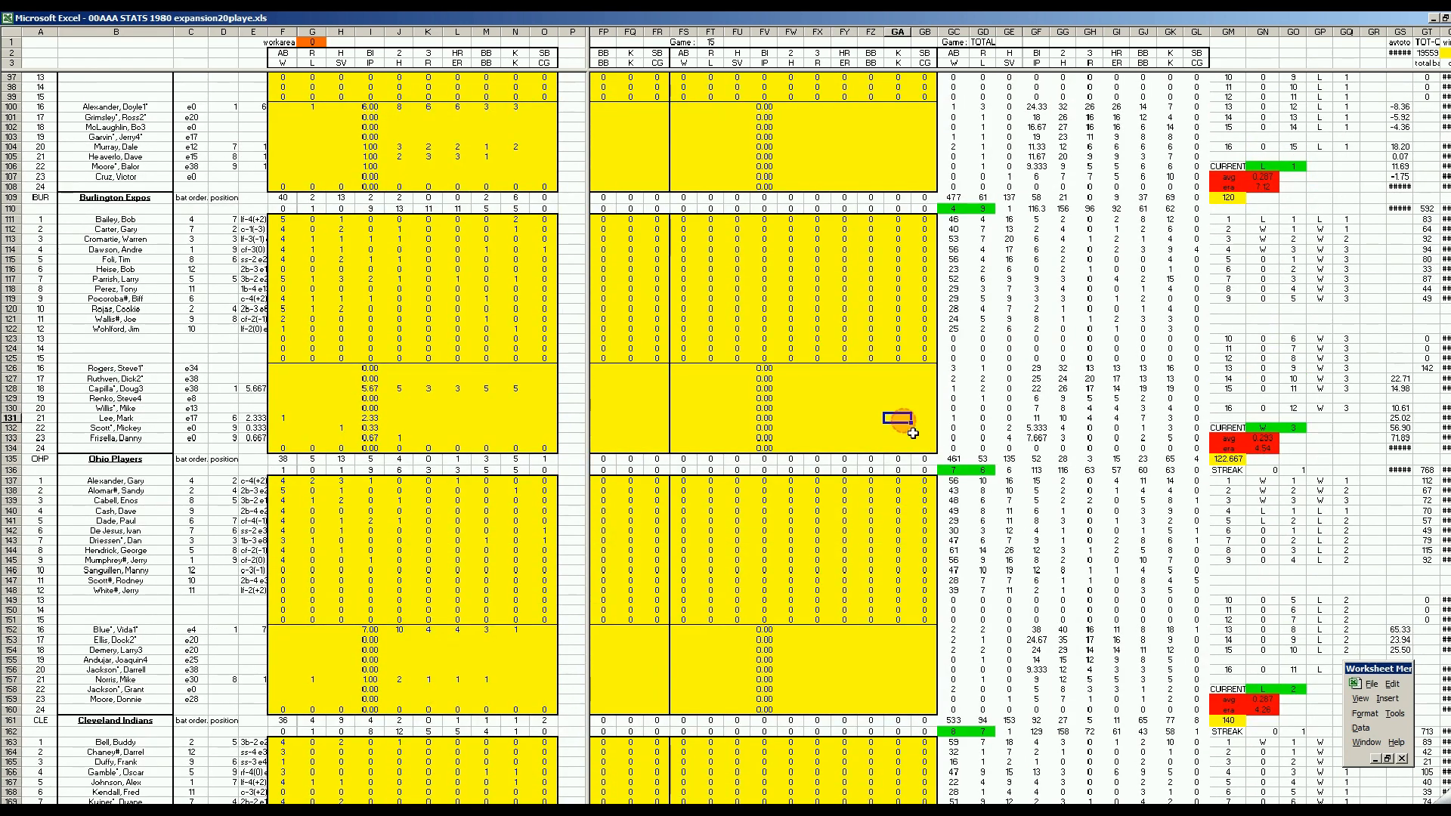
{"action": "scroll", "coordinate": [913, 434], "scroll_direction": "up", "scroll_amount": 3}
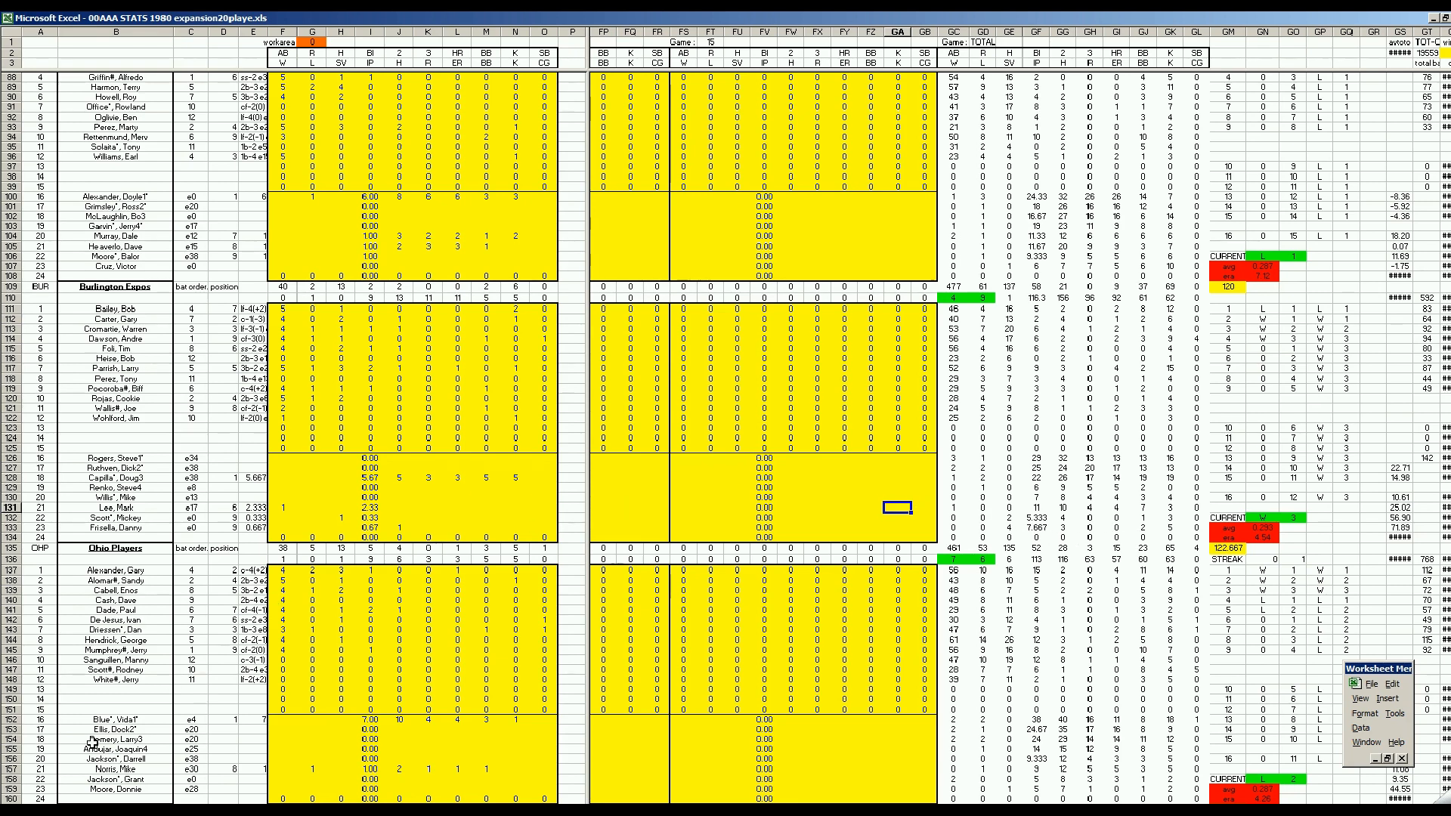
Examine the AL North and AL Midwest standings for Burlington's and Milwaukee's records, games behind and streaks.
{"action": "key", "text": "ctrl+Page_Down"}
{"action": "left_click", "coordinate": [136, 512]}
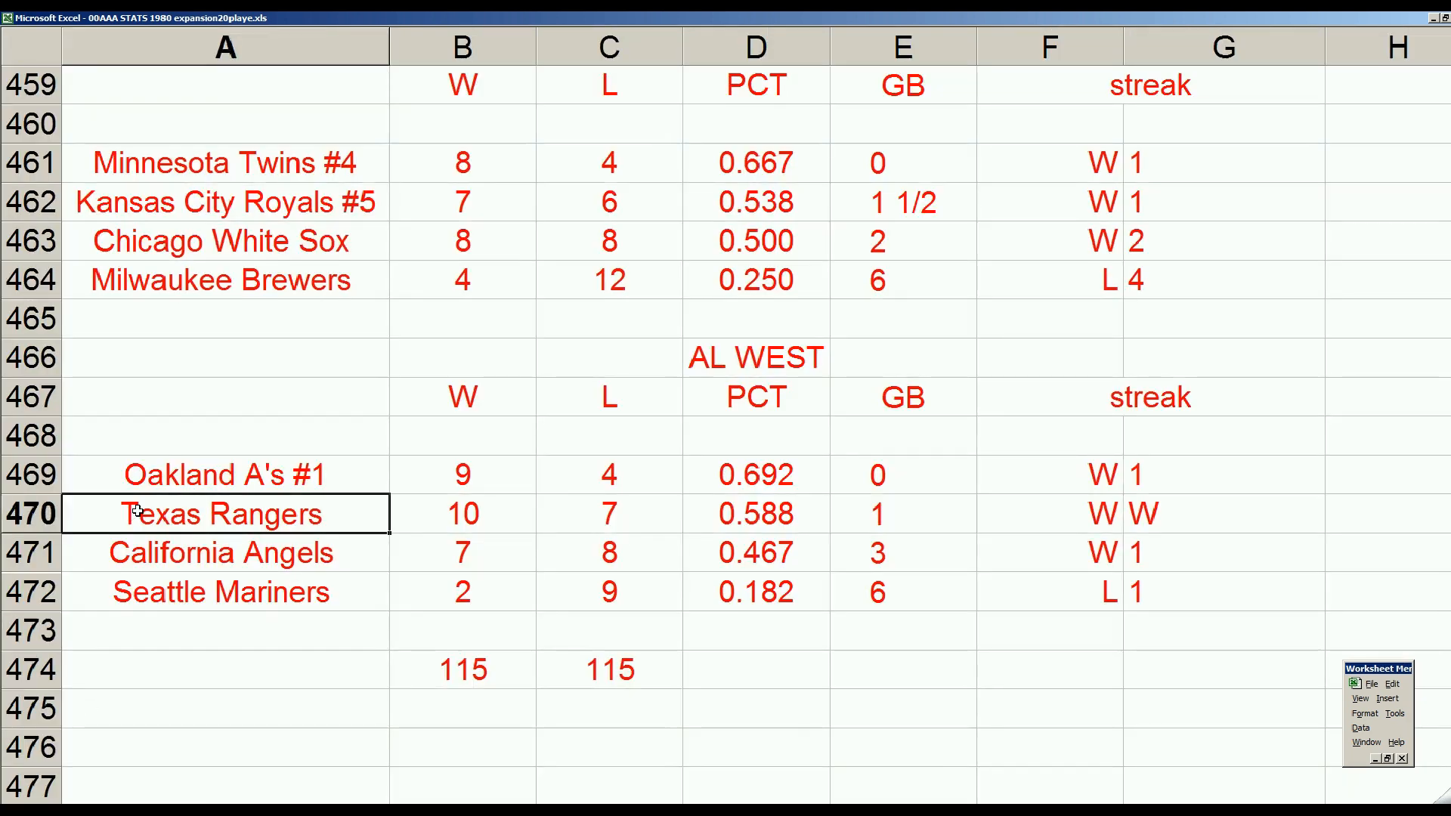
{"action": "key", "text": "Up"}
{"action": "key", "text": "Up"}
{"action": "key", "text": "Up"}
{"action": "key", "text": "Up"}
{"action": "key", "text": "Up"}
{"action": "key", "text": "Up"}
{"action": "key", "text": "Up"}
{"action": "key", "text": "Up"}
{"action": "key", "text": "Up"}
{"action": "key", "text": "Up"}
{"action": "key", "text": "Up"}
{"action": "key", "text": "Up"}
{"action": "key", "text": "Up"}
{"action": "key", "text": "Up"}
{"action": "key", "text": "Up"}
{"action": "key", "text": "Up"}
{"action": "key", "text": "Up"}
{"action": "key", "text": "Up"}
{"action": "key", "text": "Up"}
{"action": "key", "text": "Up"}
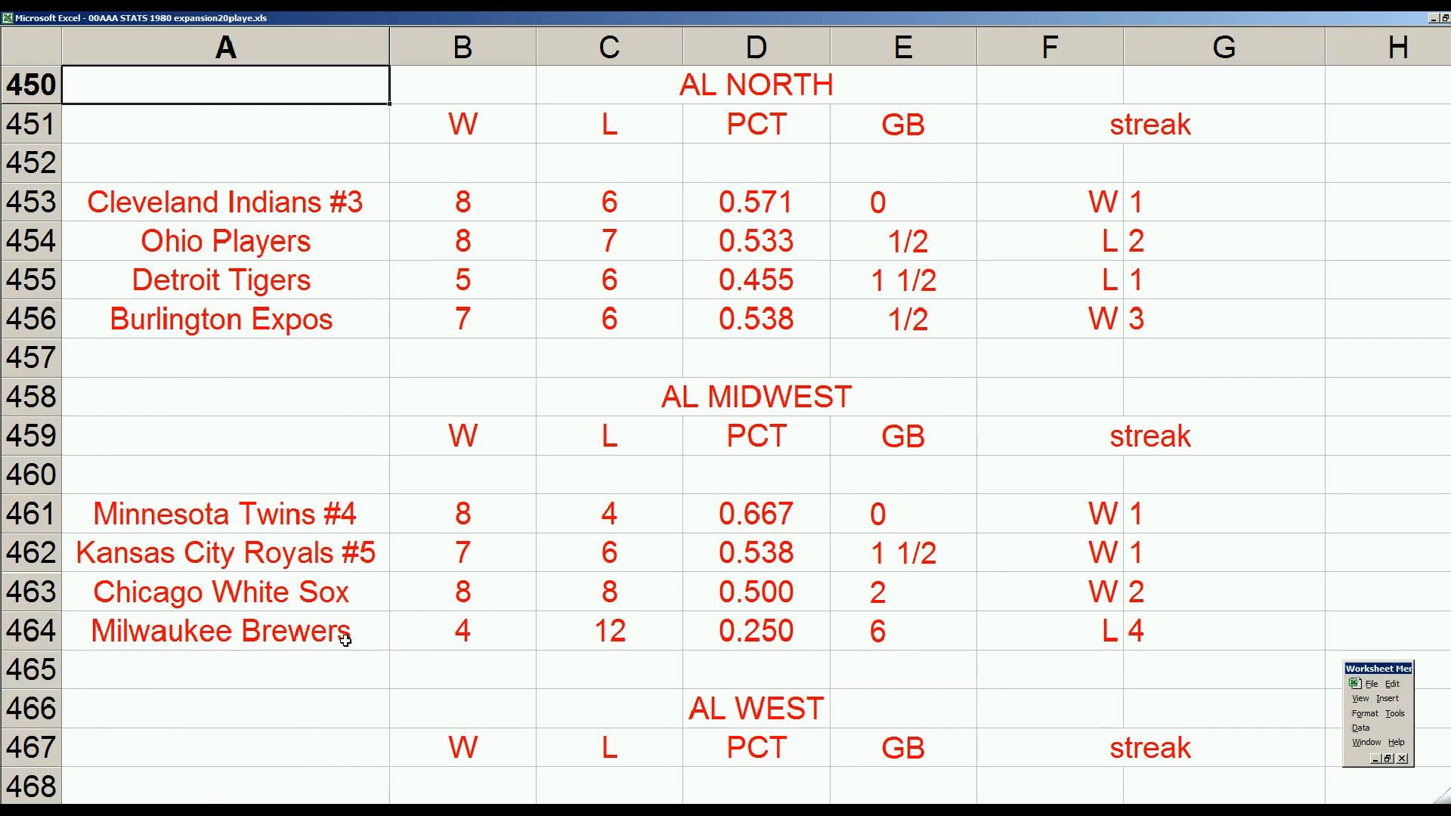
{"action": "left_click", "coordinate": [881, 638]}
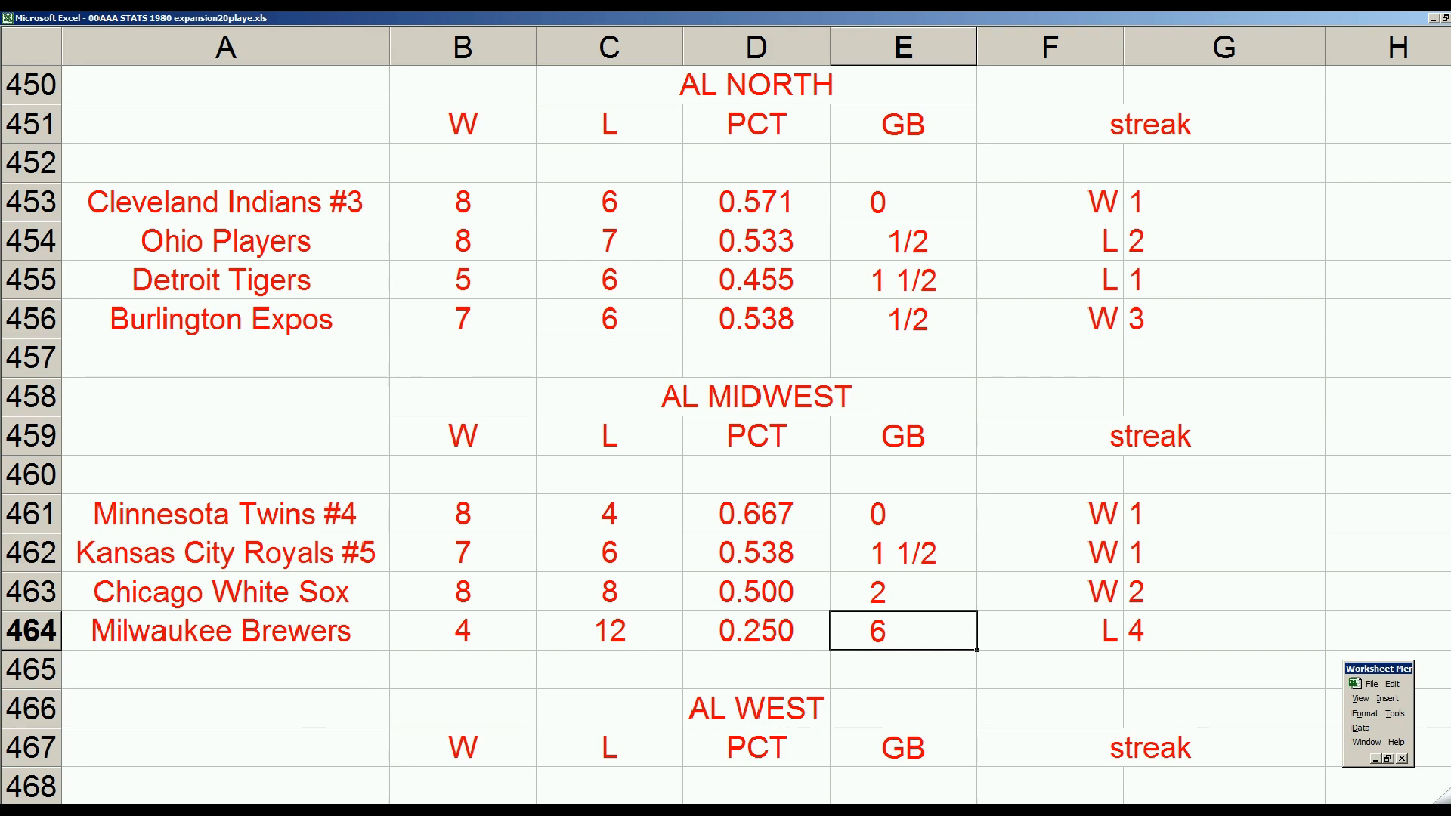
{"action": "left_click", "coordinate": [337, 760]}
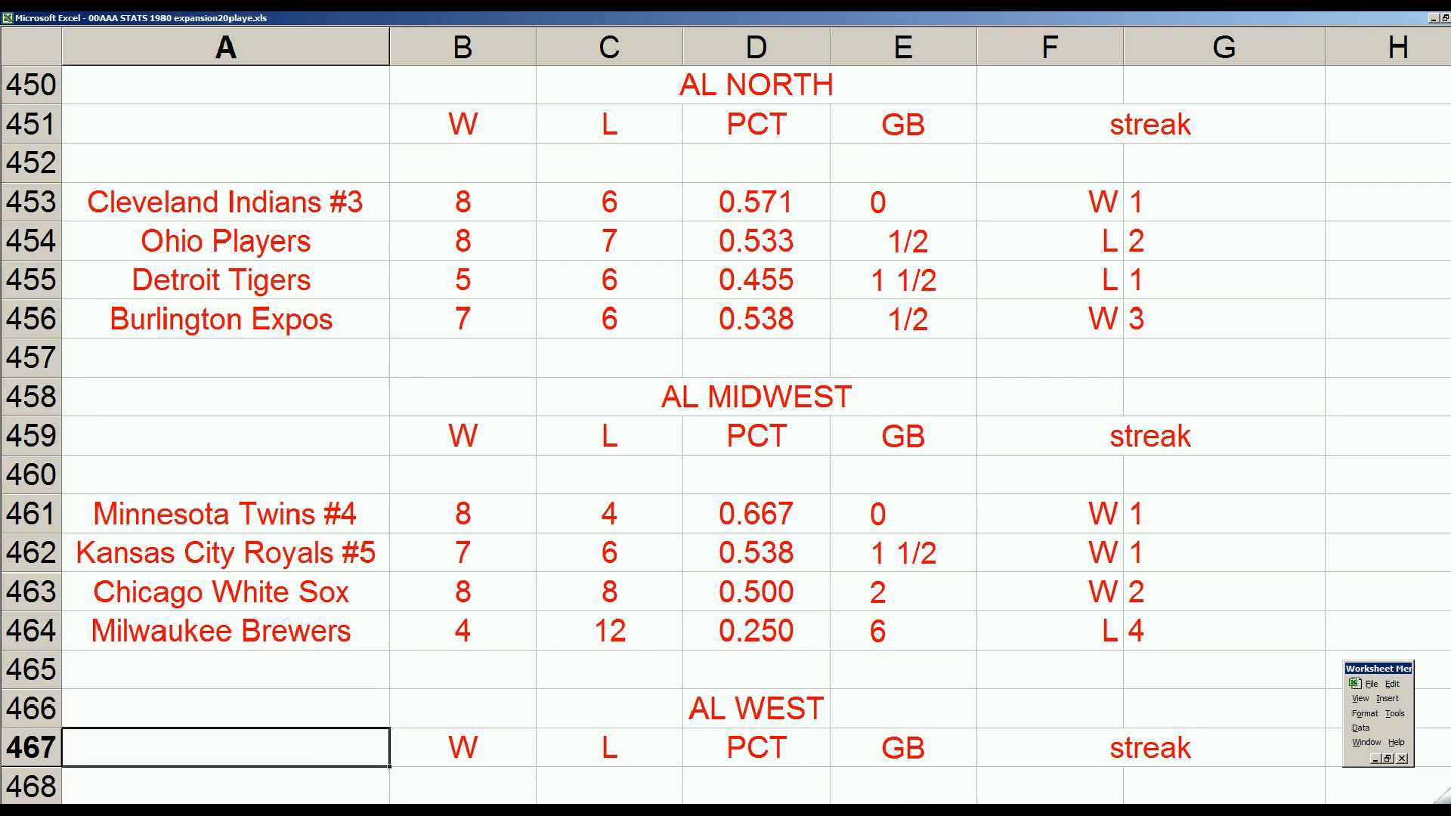